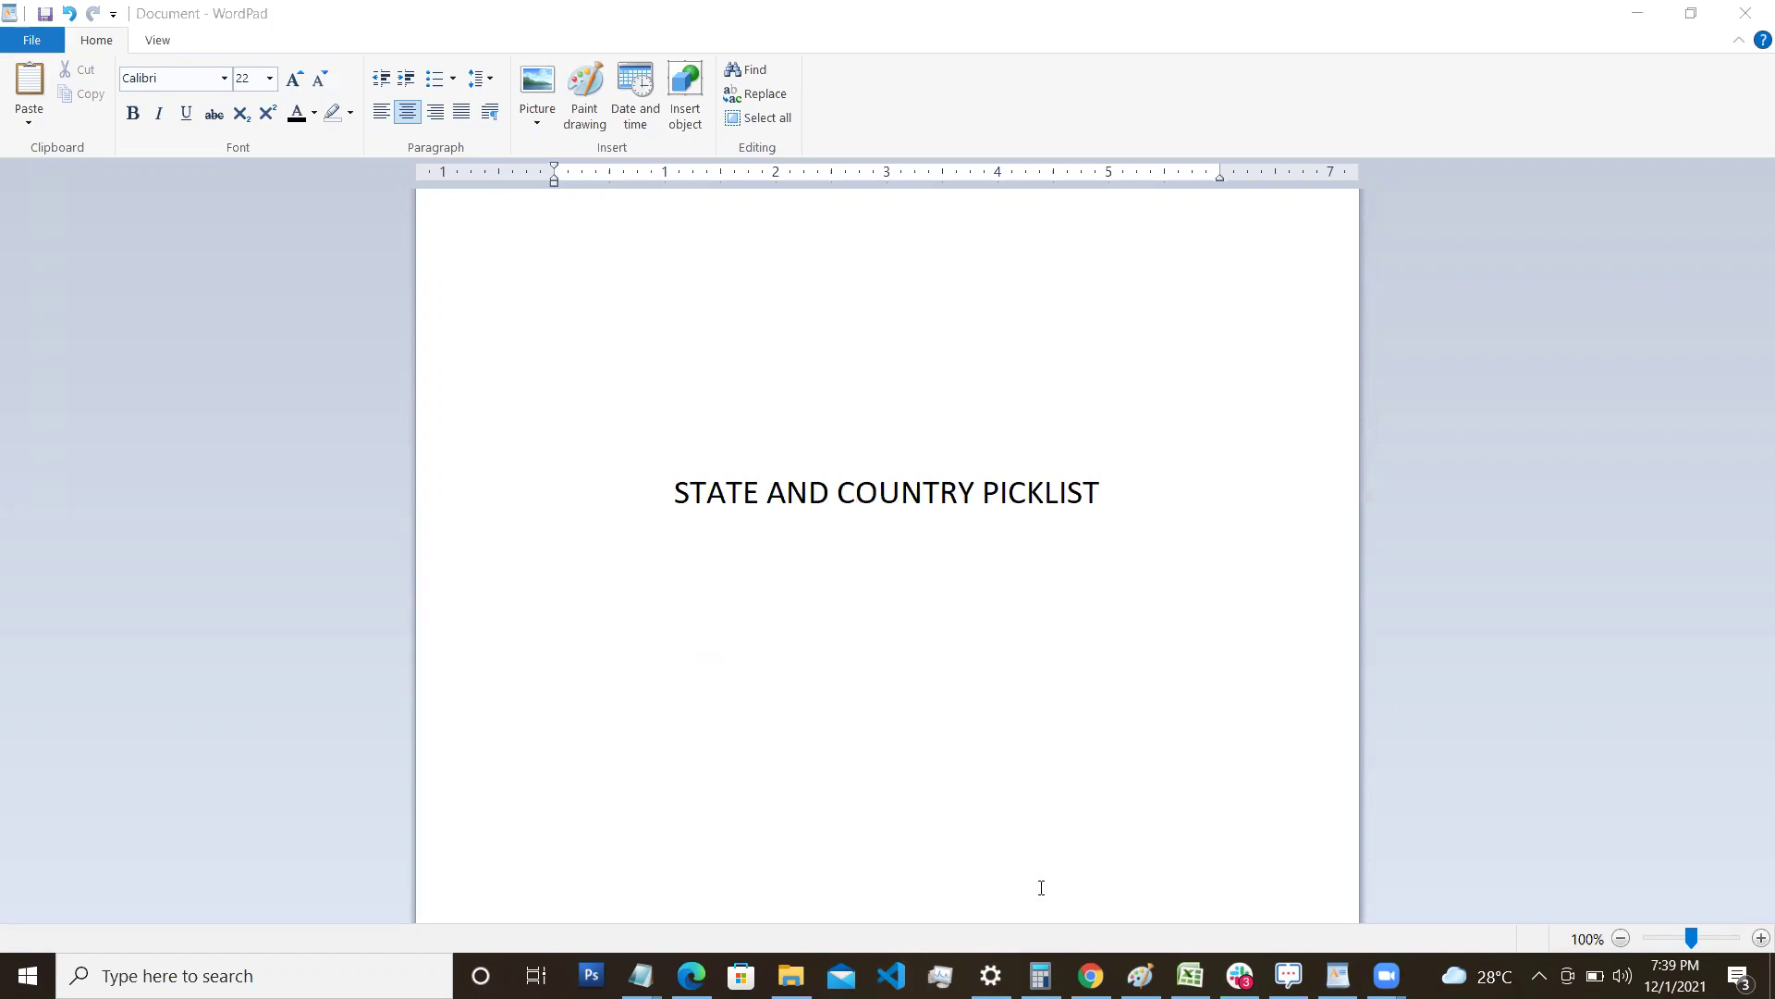
Switch to Salesforce in Chrome and open the listed contact's details to view the mailing address.
{"action": "left_click", "coordinate": [1090, 976]}
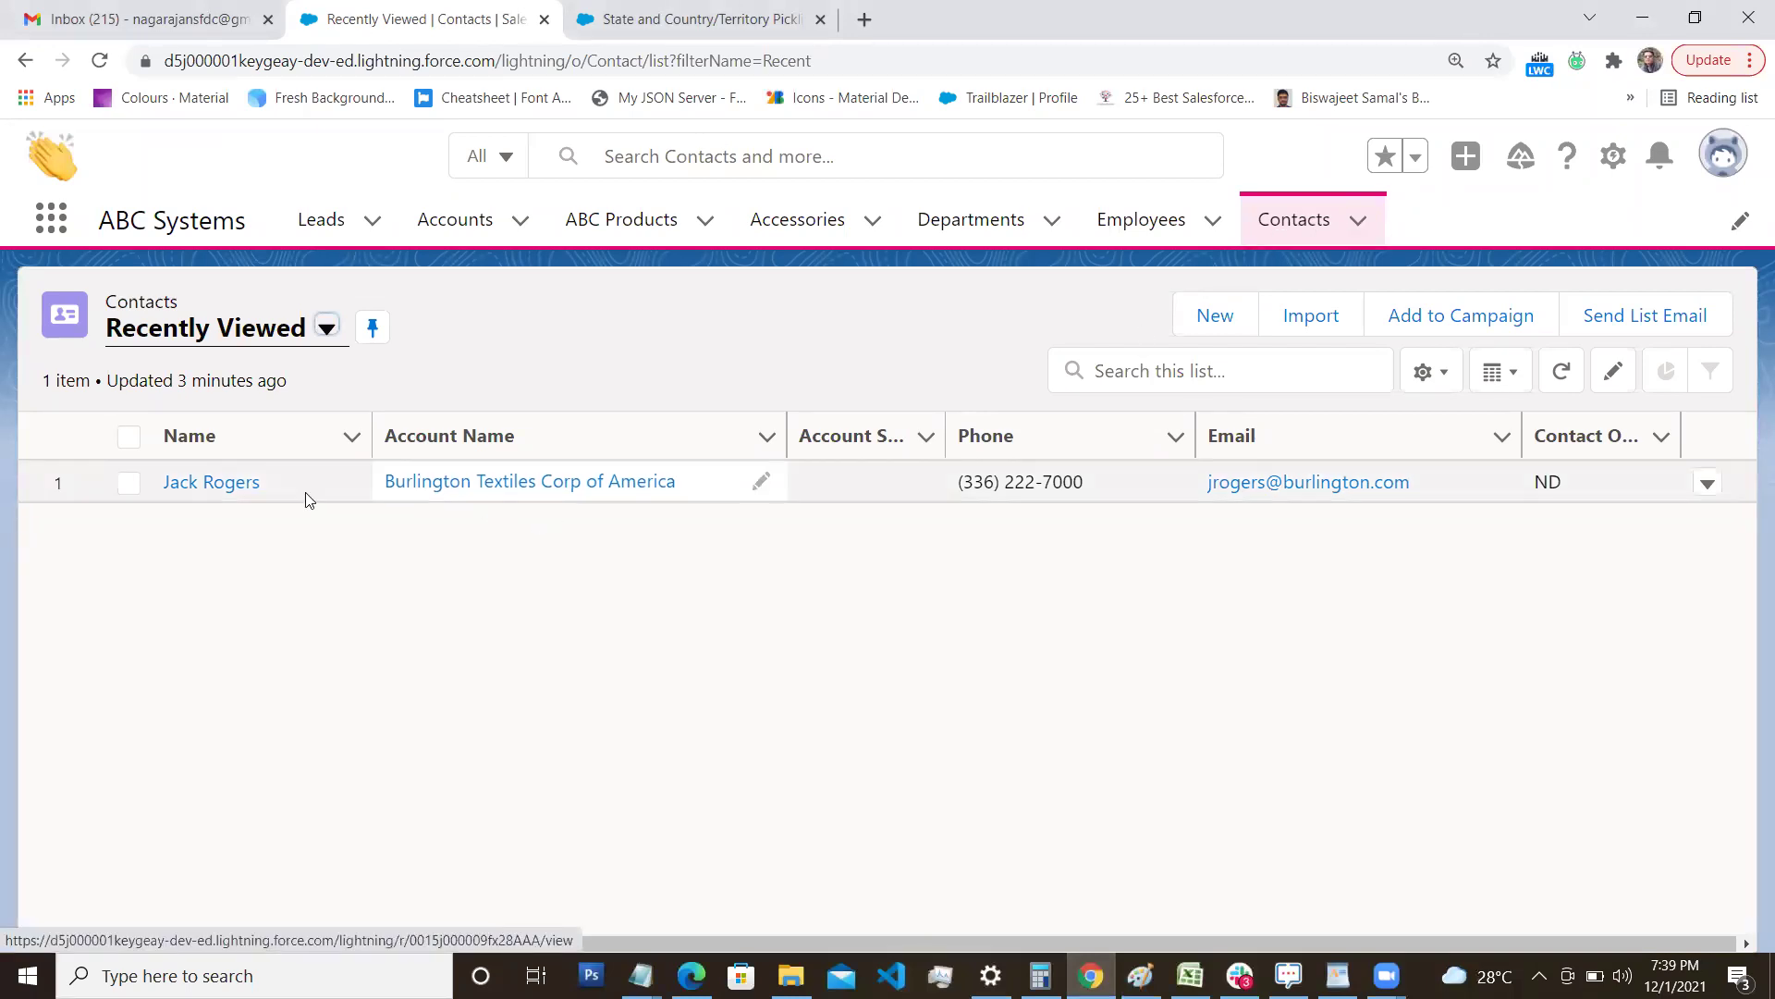
{"action": "left_click", "coordinate": [210, 487]}
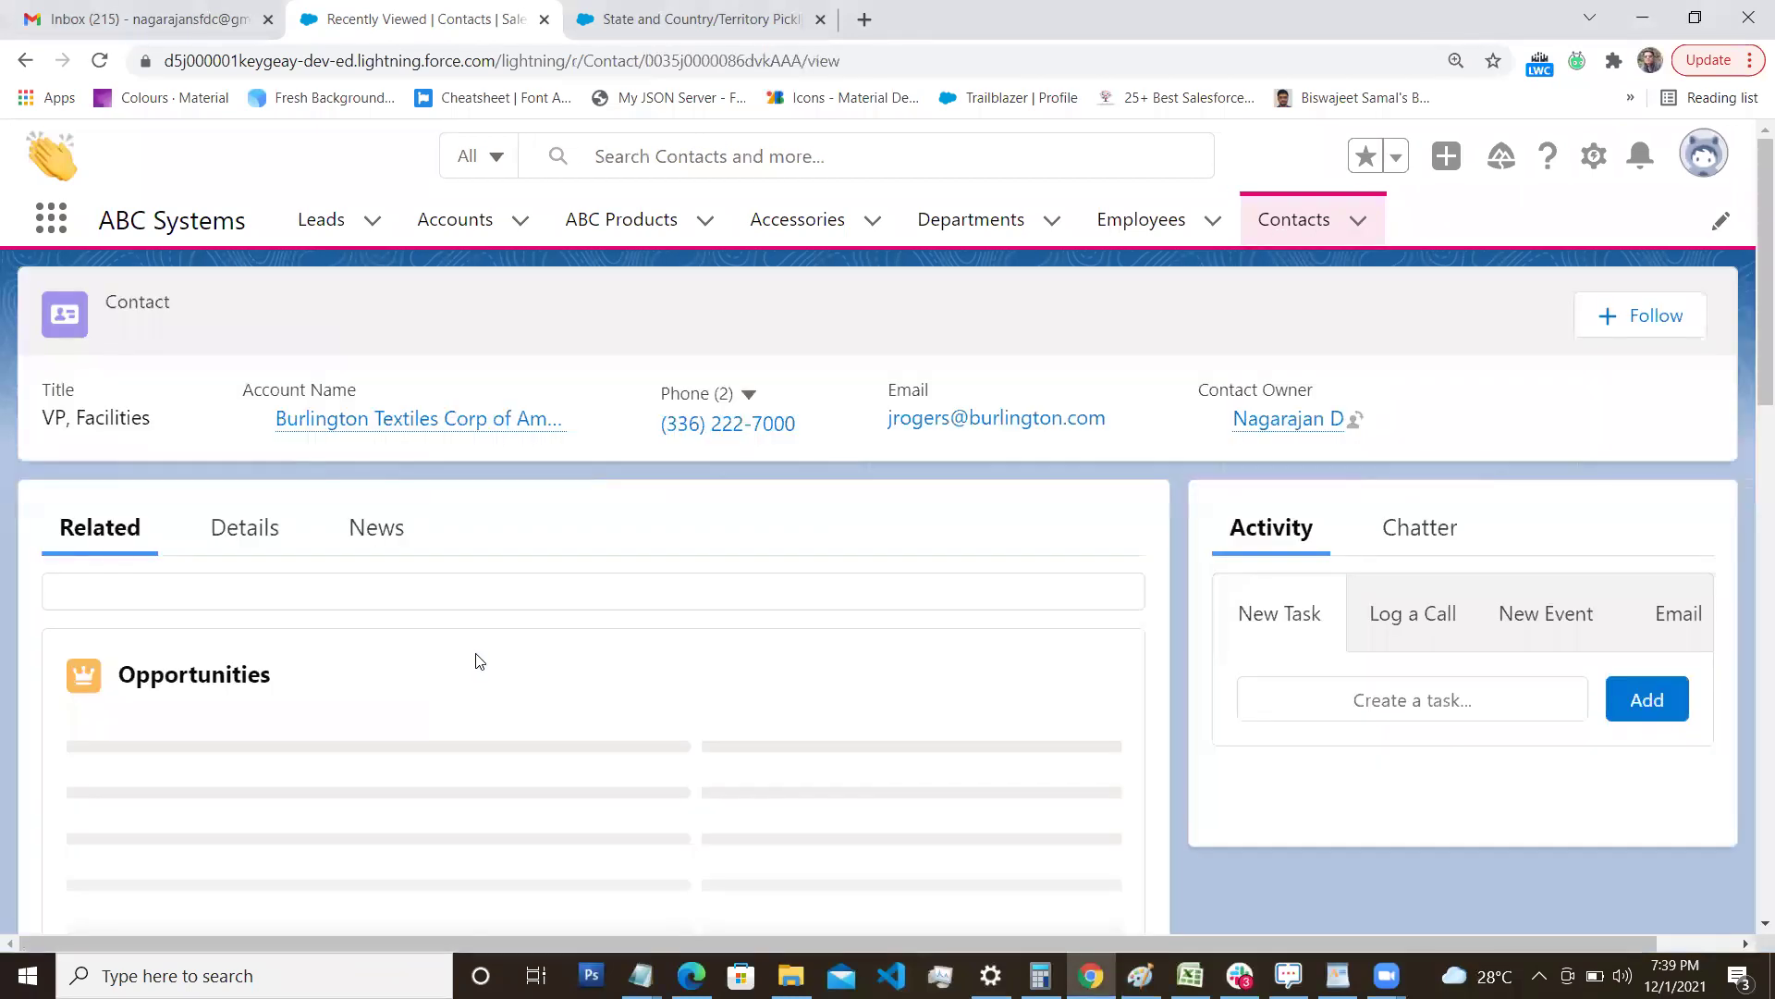
{"action": "left_click", "coordinate": [254, 544]}
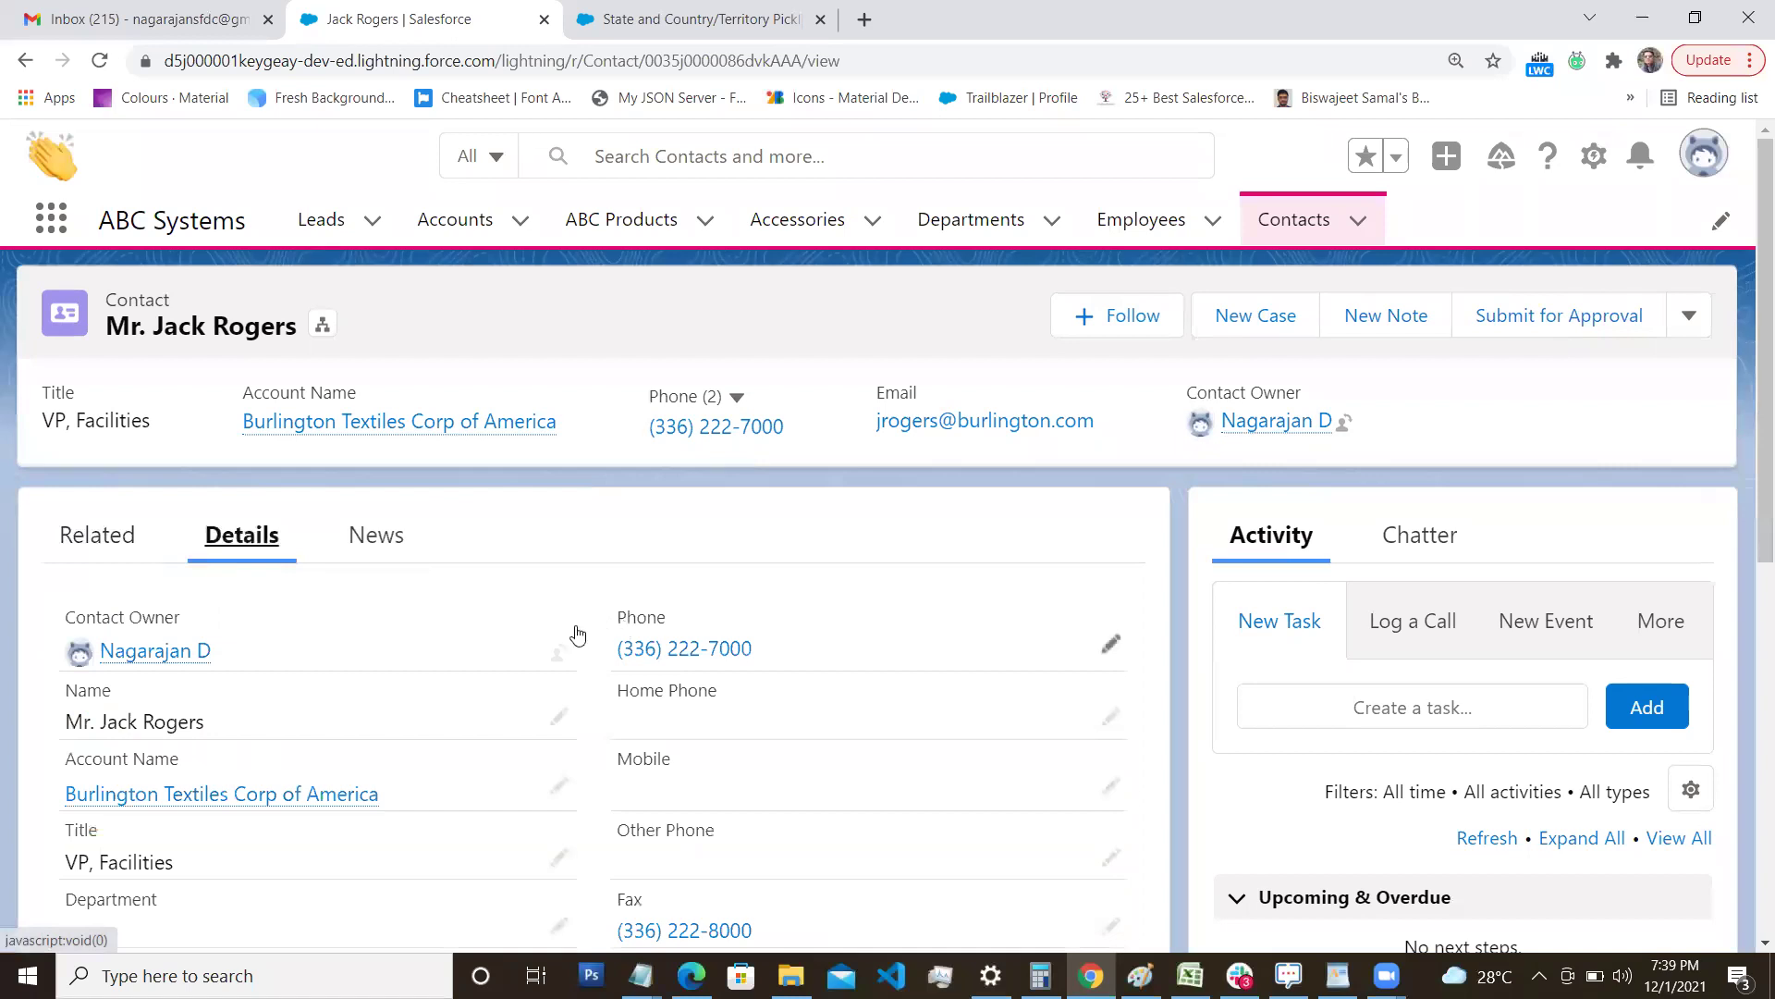
{"action": "scroll", "coordinate": [499, 635], "scroll_direction": "down", "scroll_amount": 7}
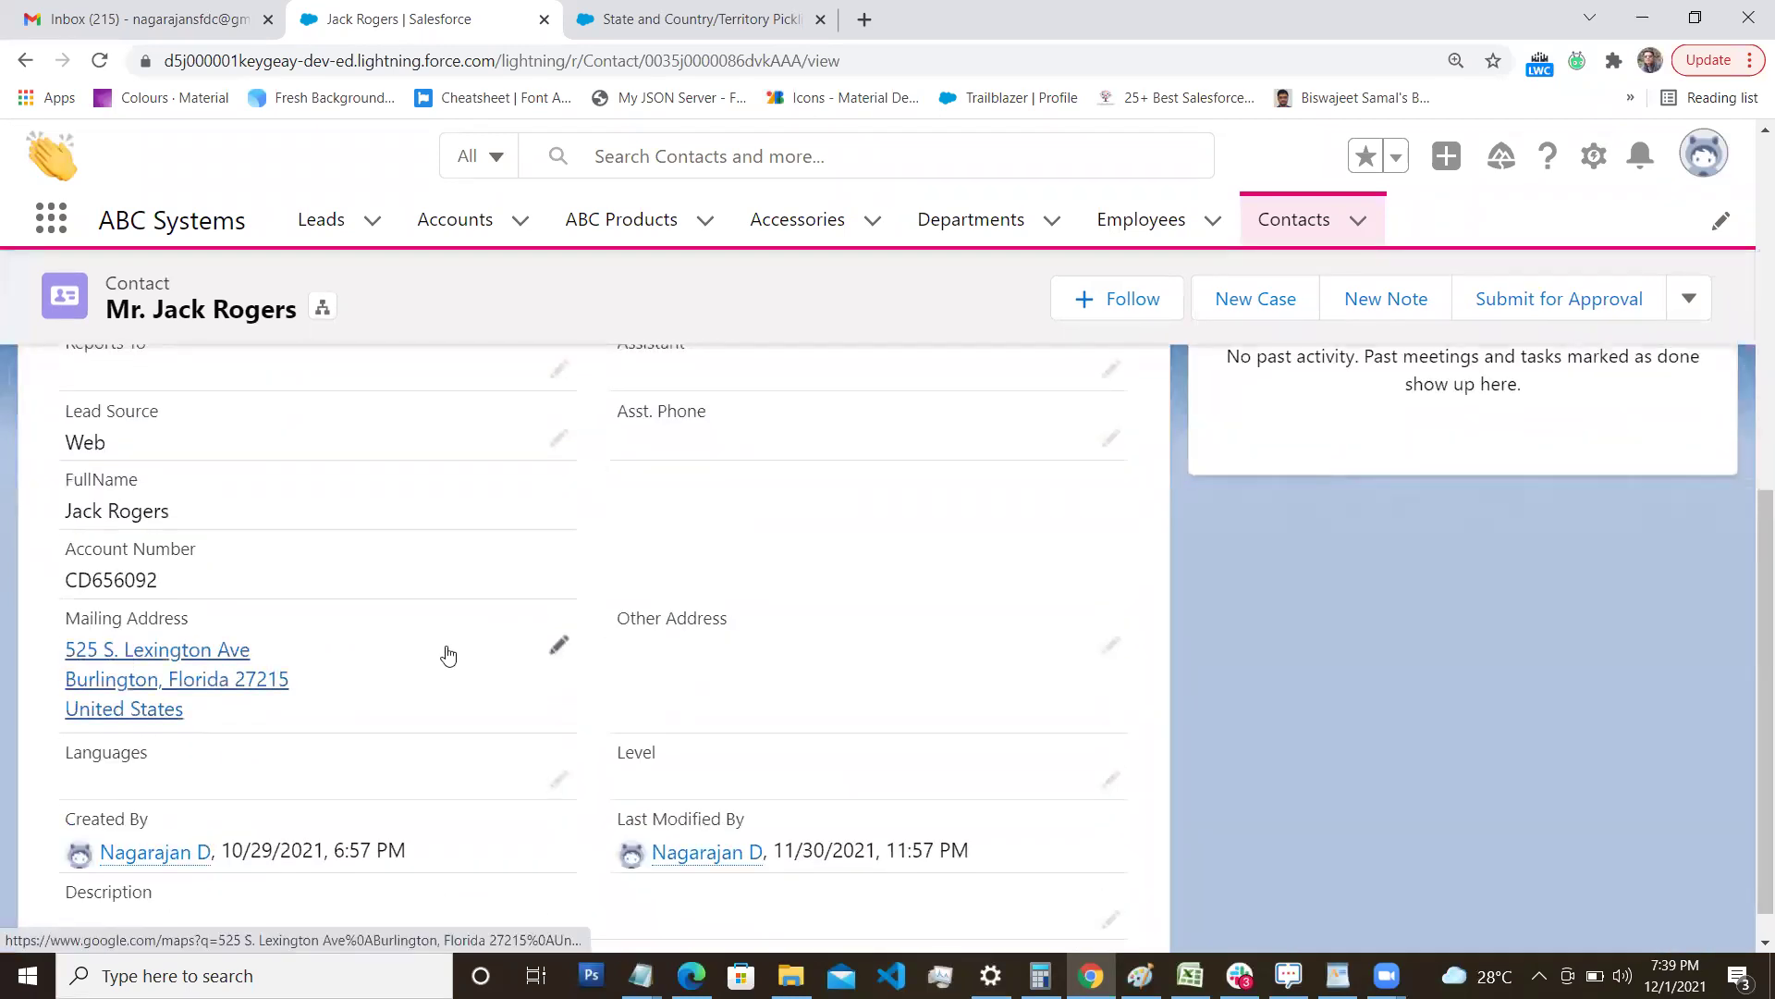
Try USA as the contact's mailing country in the address fields and discard the edit.
{"action": "left_click", "coordinate": [559, 644]}
{"action": "scroll", "coordinate": [558, 649], "scroll_direction": "down", "scroll_amount": 2}
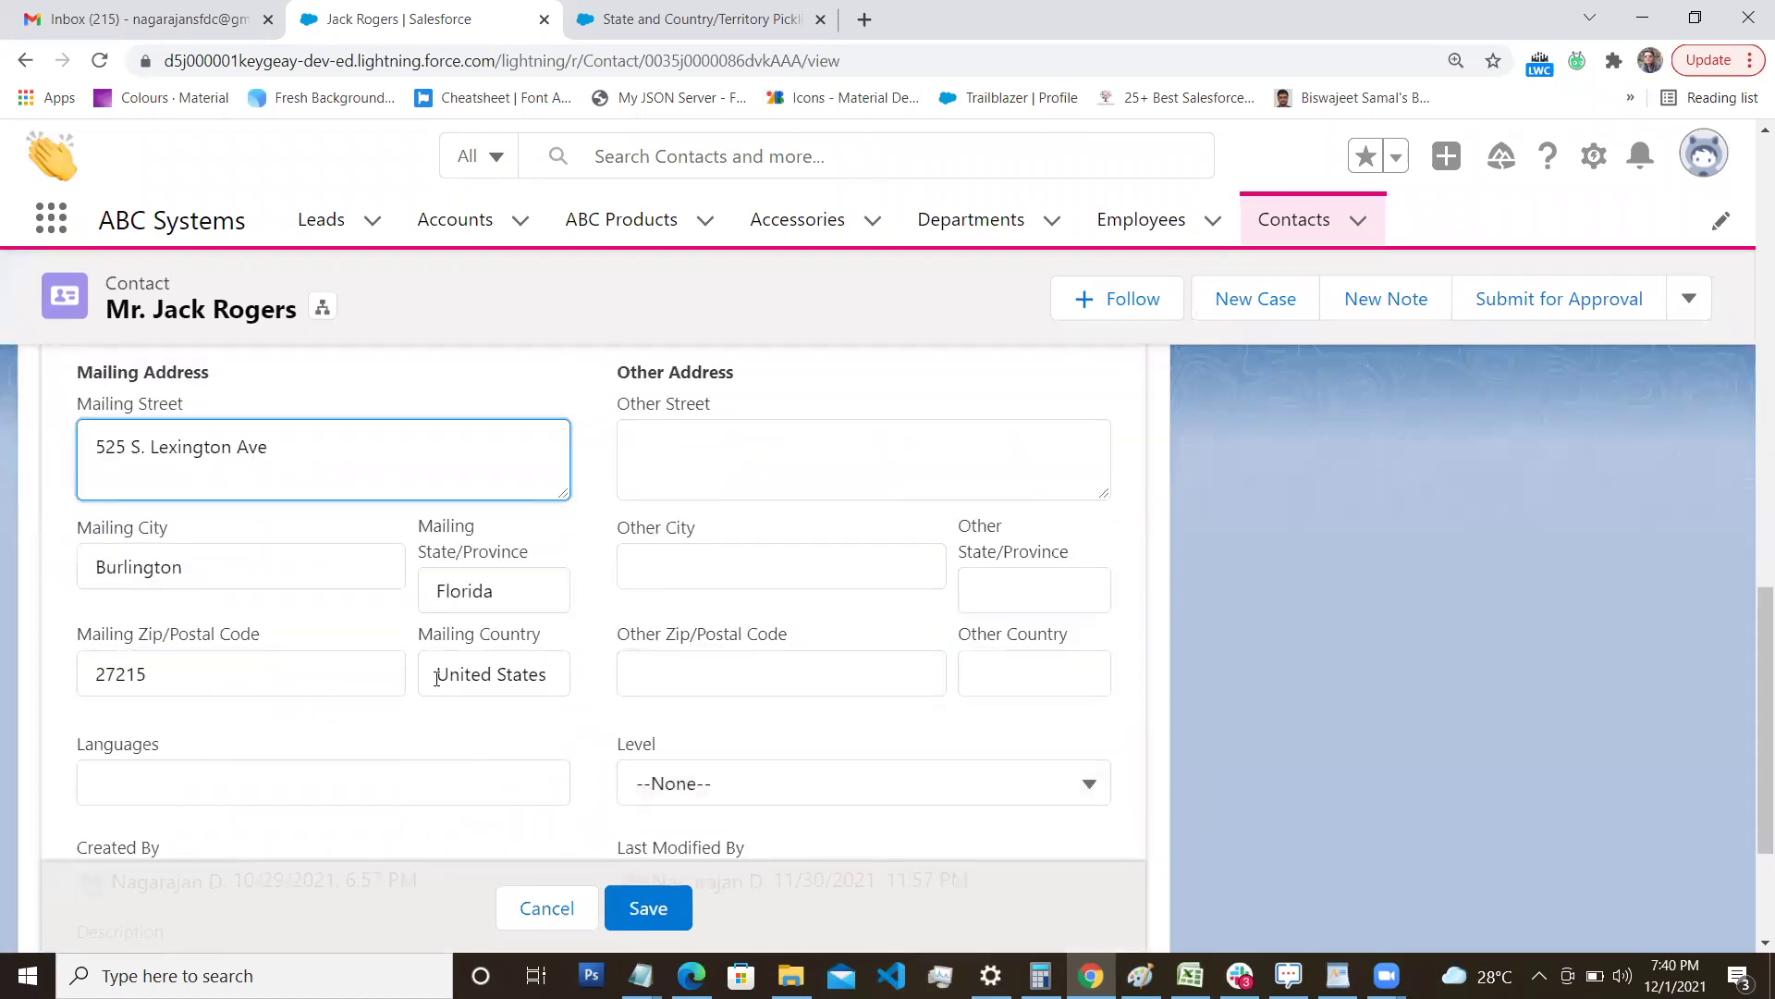
{"action": "left_click_drag", "start_coordinate": [446, 681], "coordinate": [568, 675]}
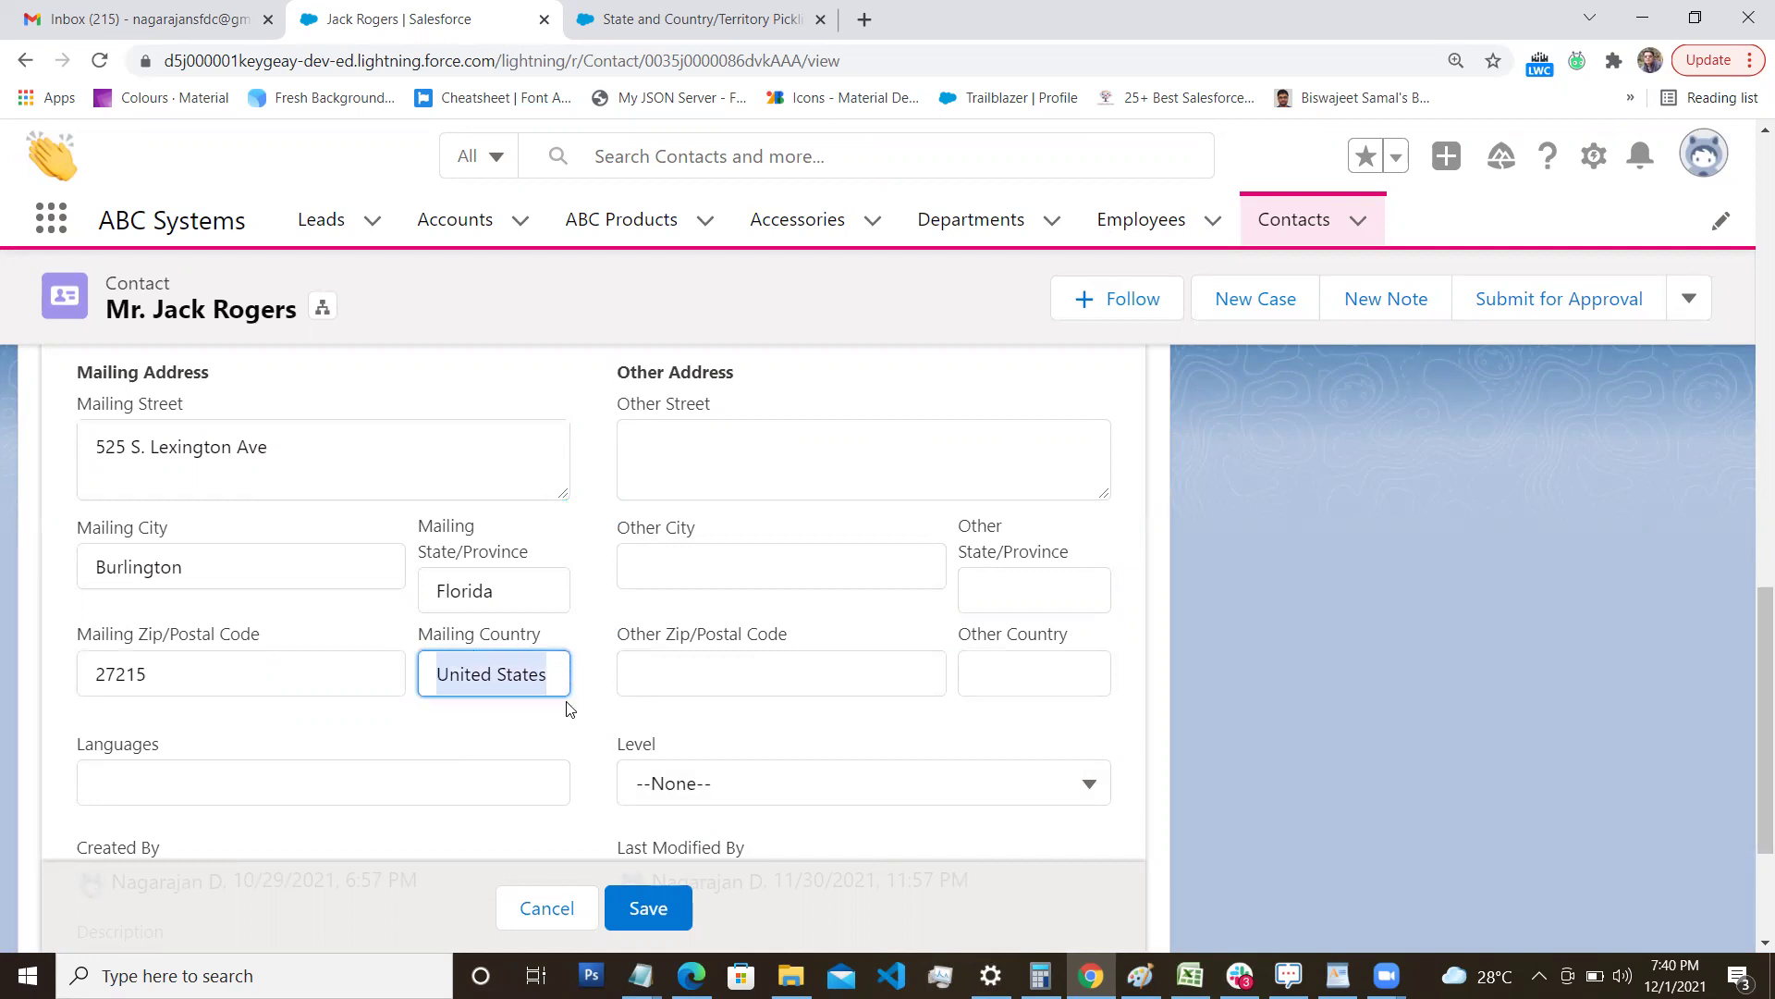
{"action": "left_click", "coordinate": [573, 638]}
{"action": "left_click", "coordinate": [555, 674]}
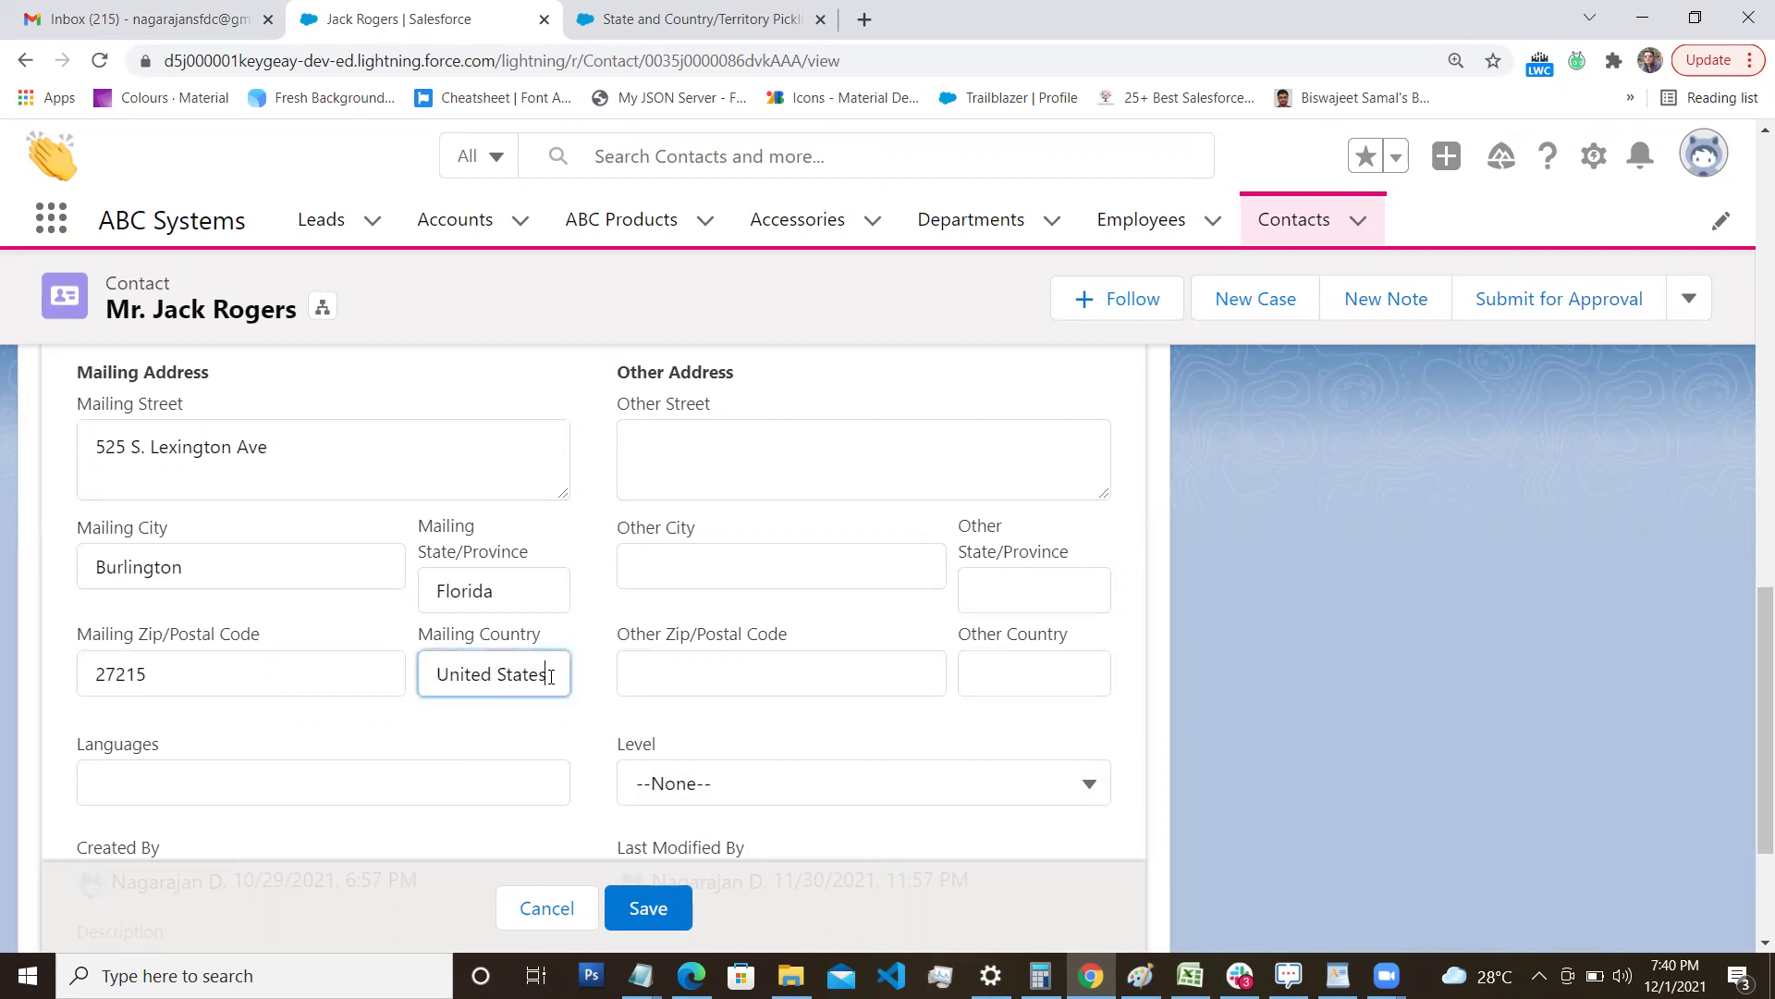
{"action": "left_click_drag", "start_coordinate": [555, 674], "coordinate": [375, 673]}
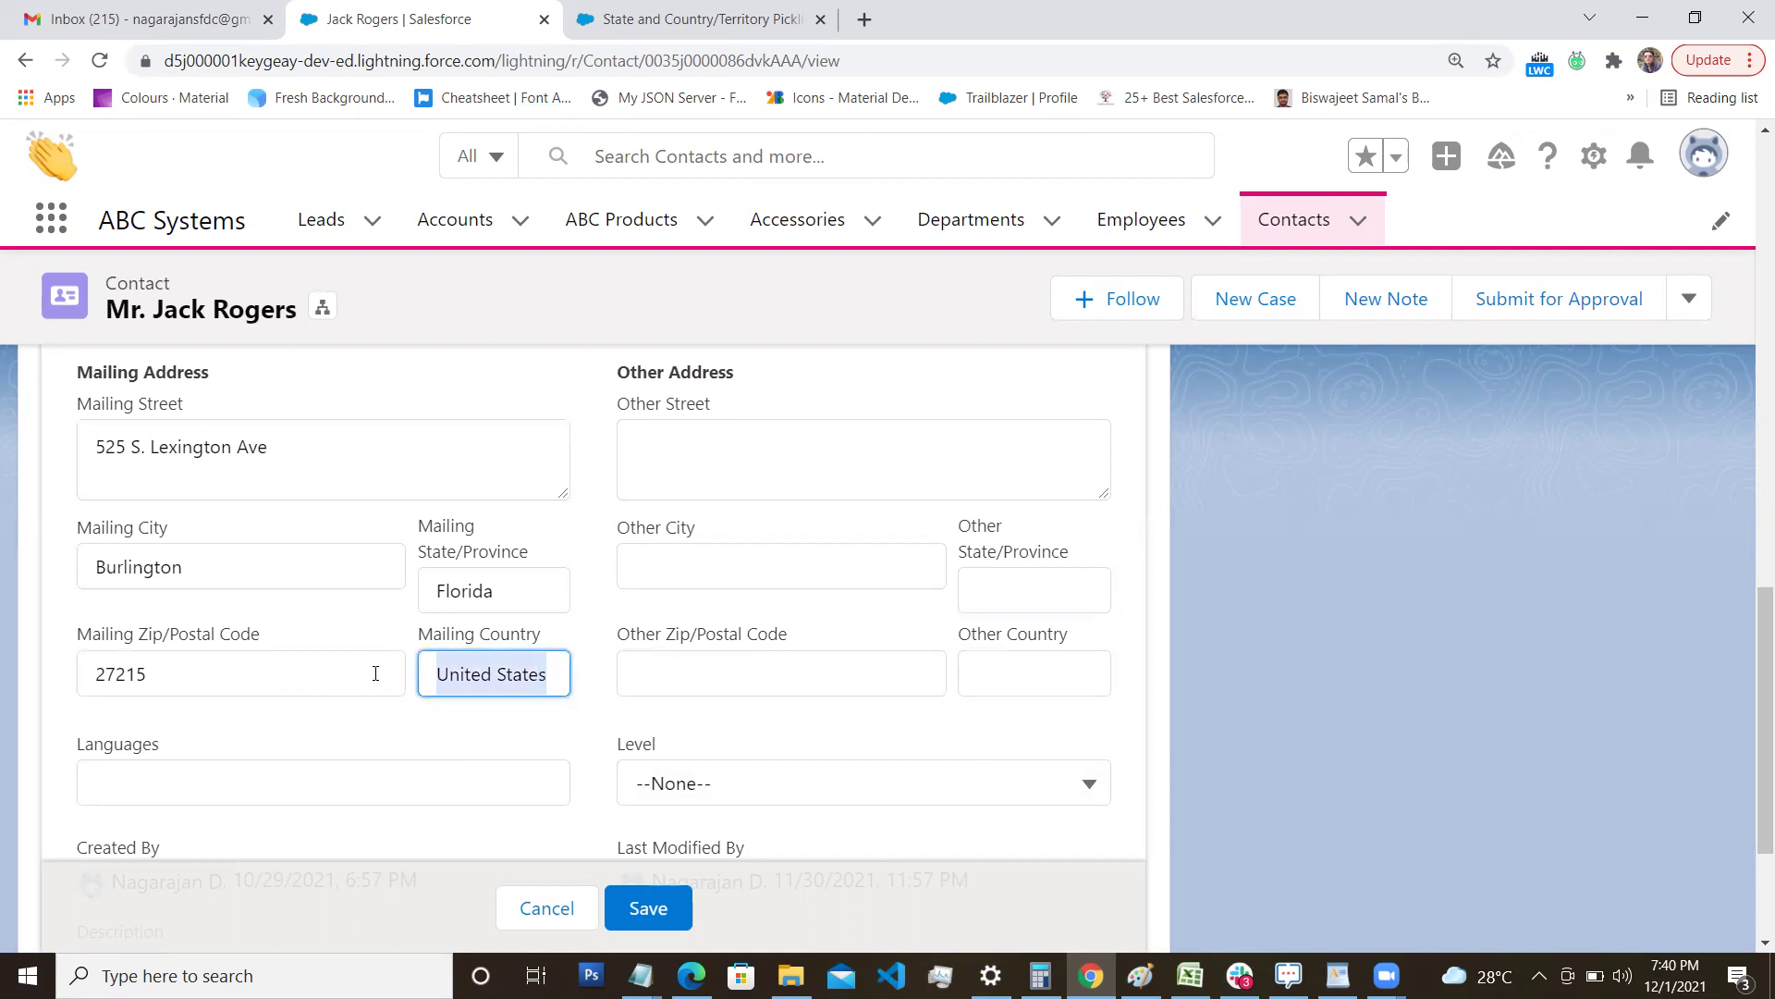
{"action": "type", "text": "USA"}
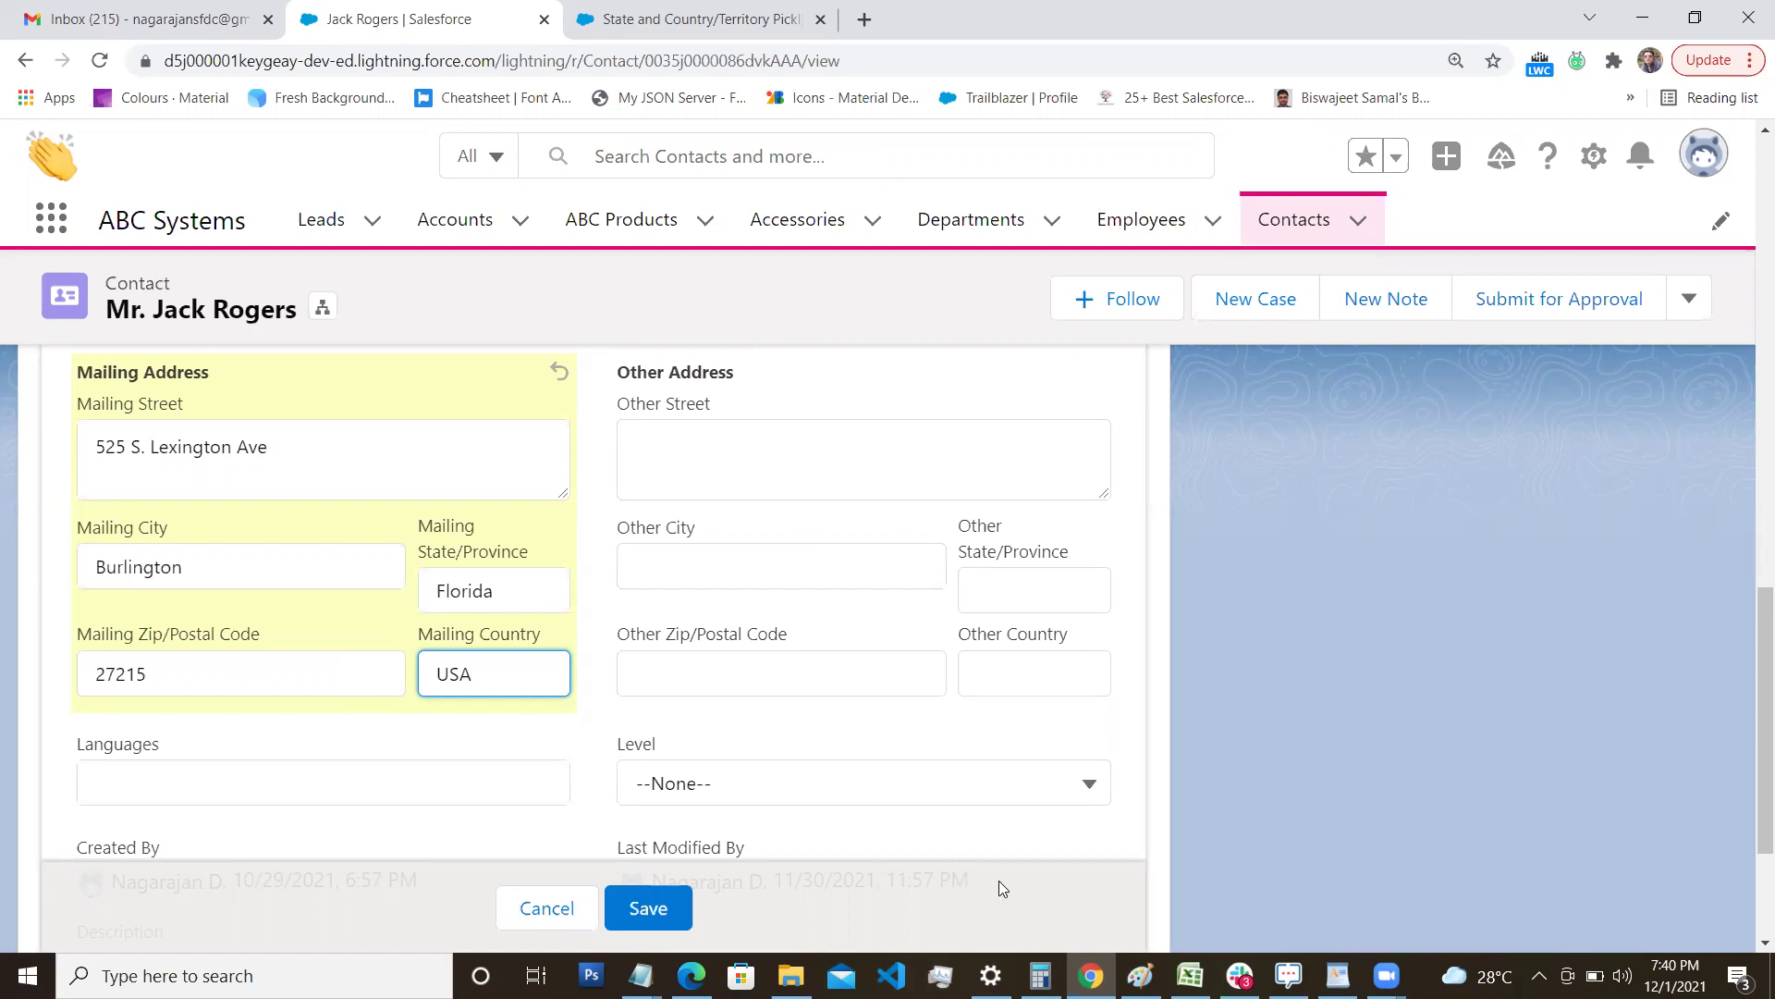
{"action": "left_click", "coordinate": [1337, 976]}
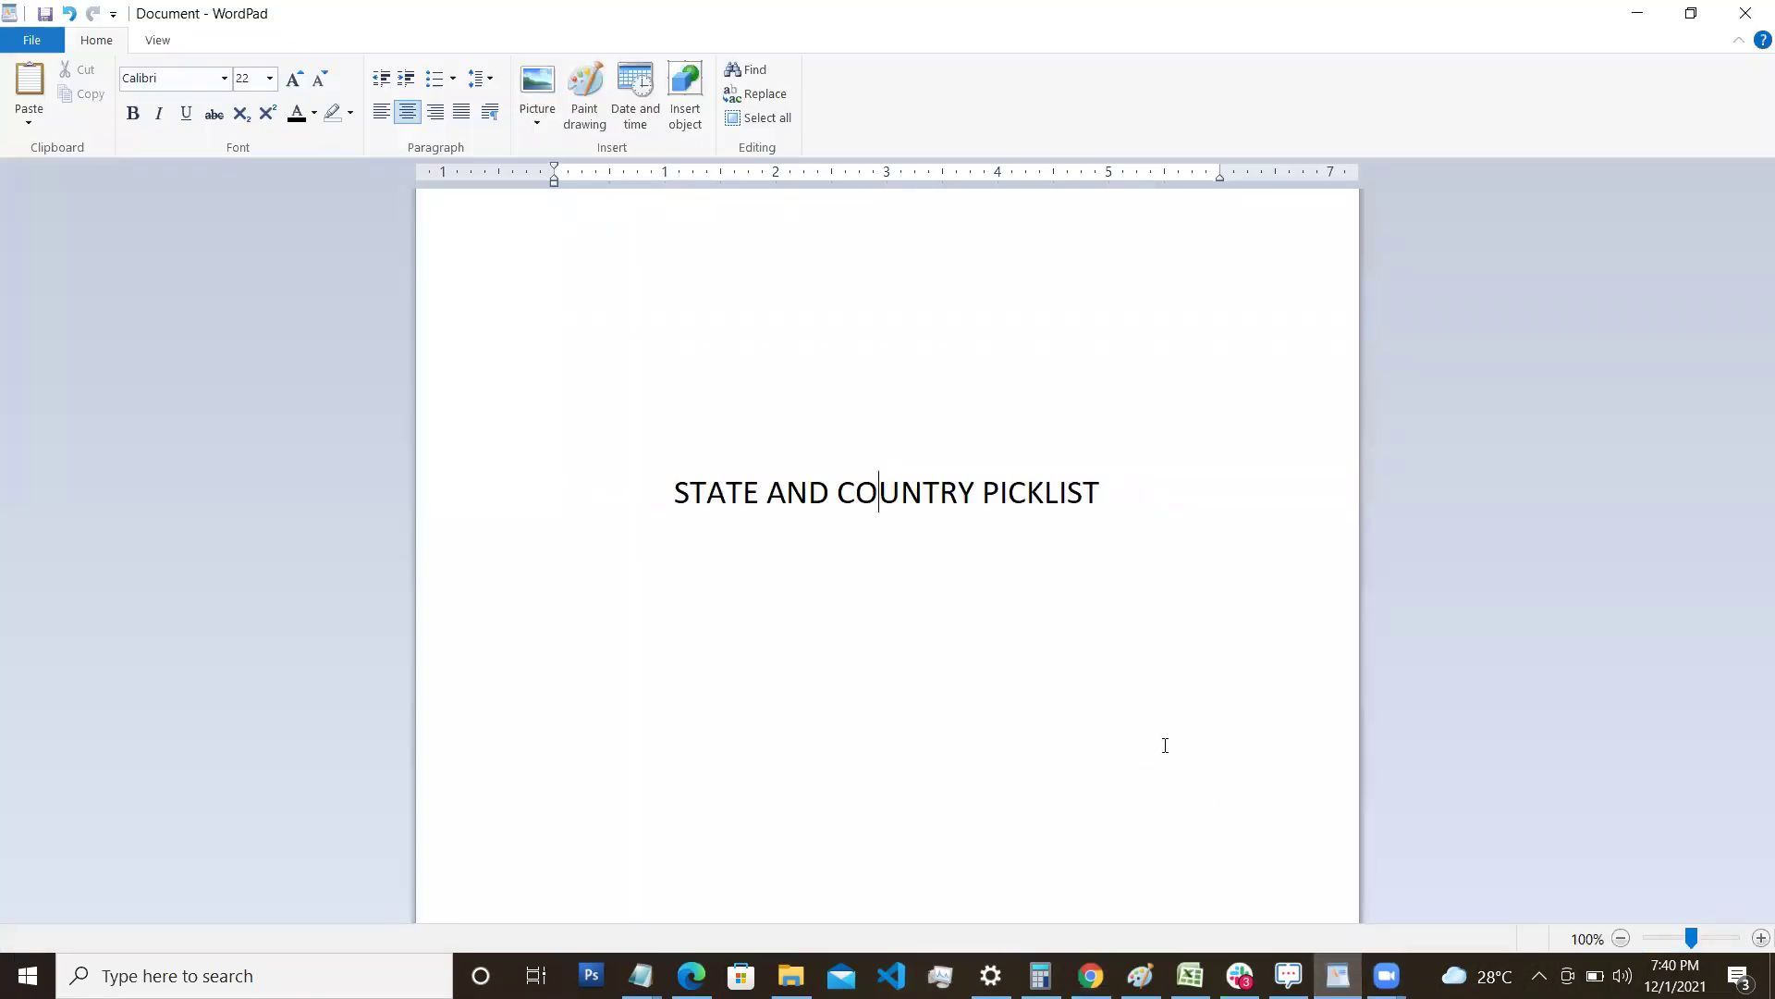
{"action": "left_click", "coordinate": [1338, 976]}
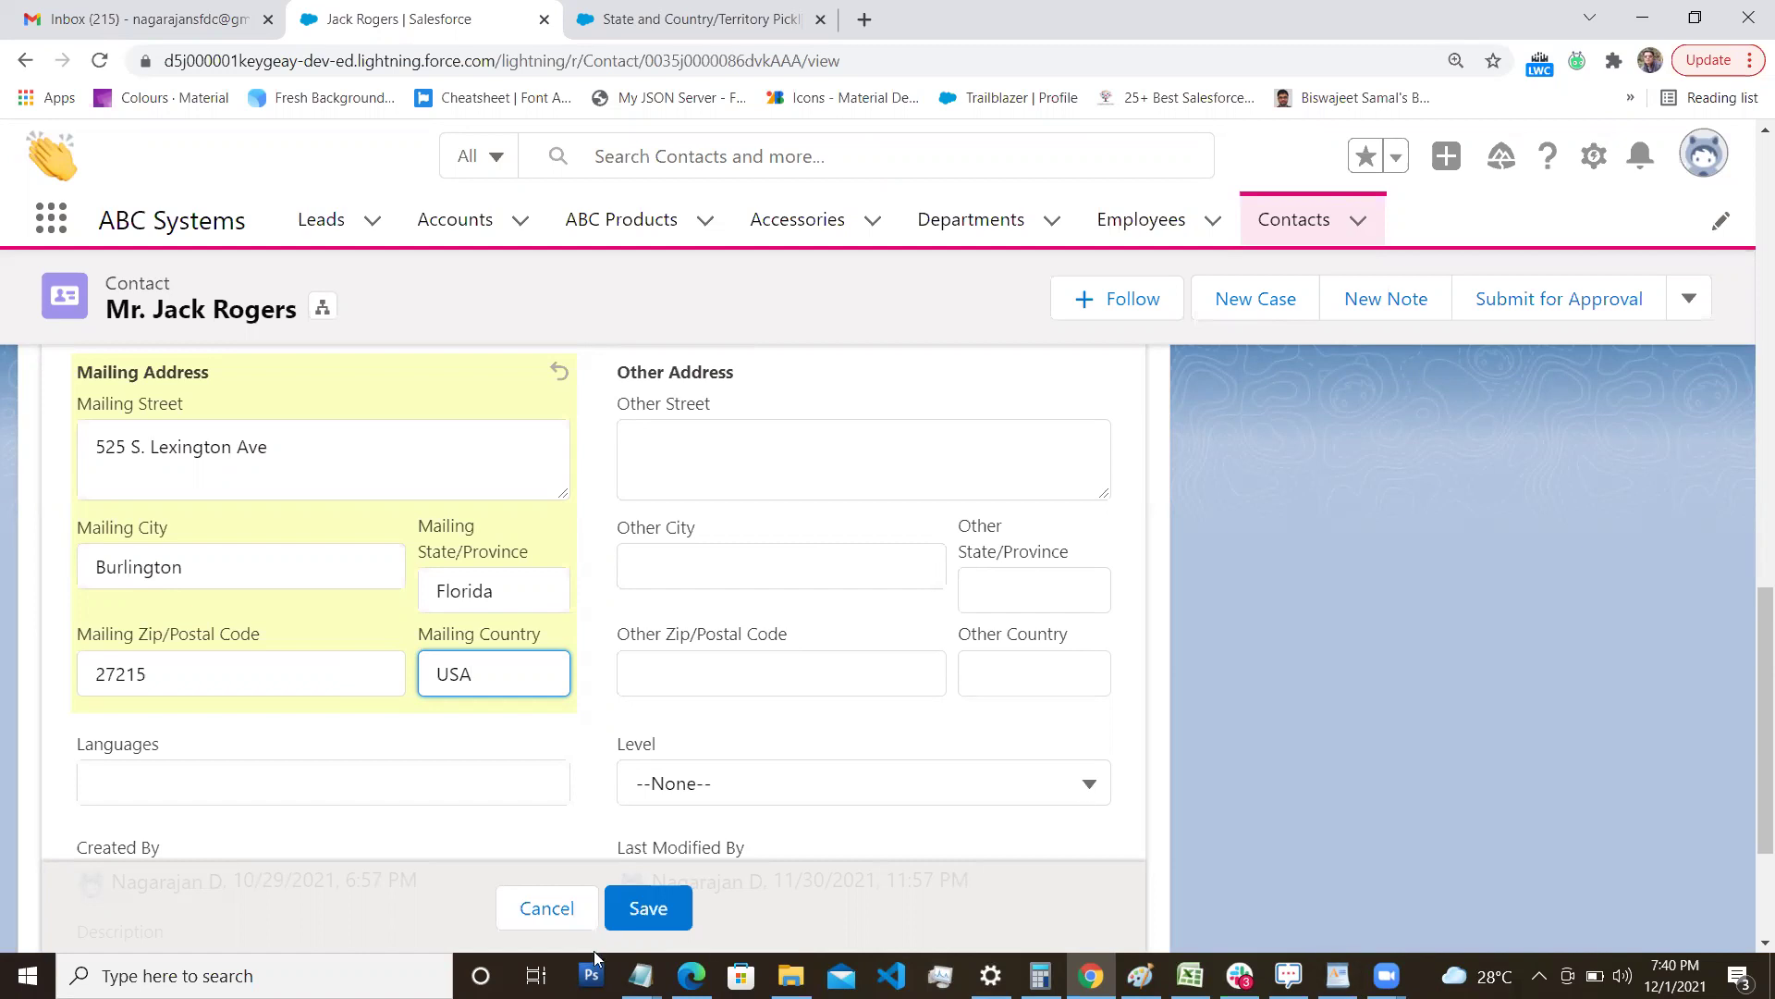
{"action": "left_click", "coordinate": [547, 908]}
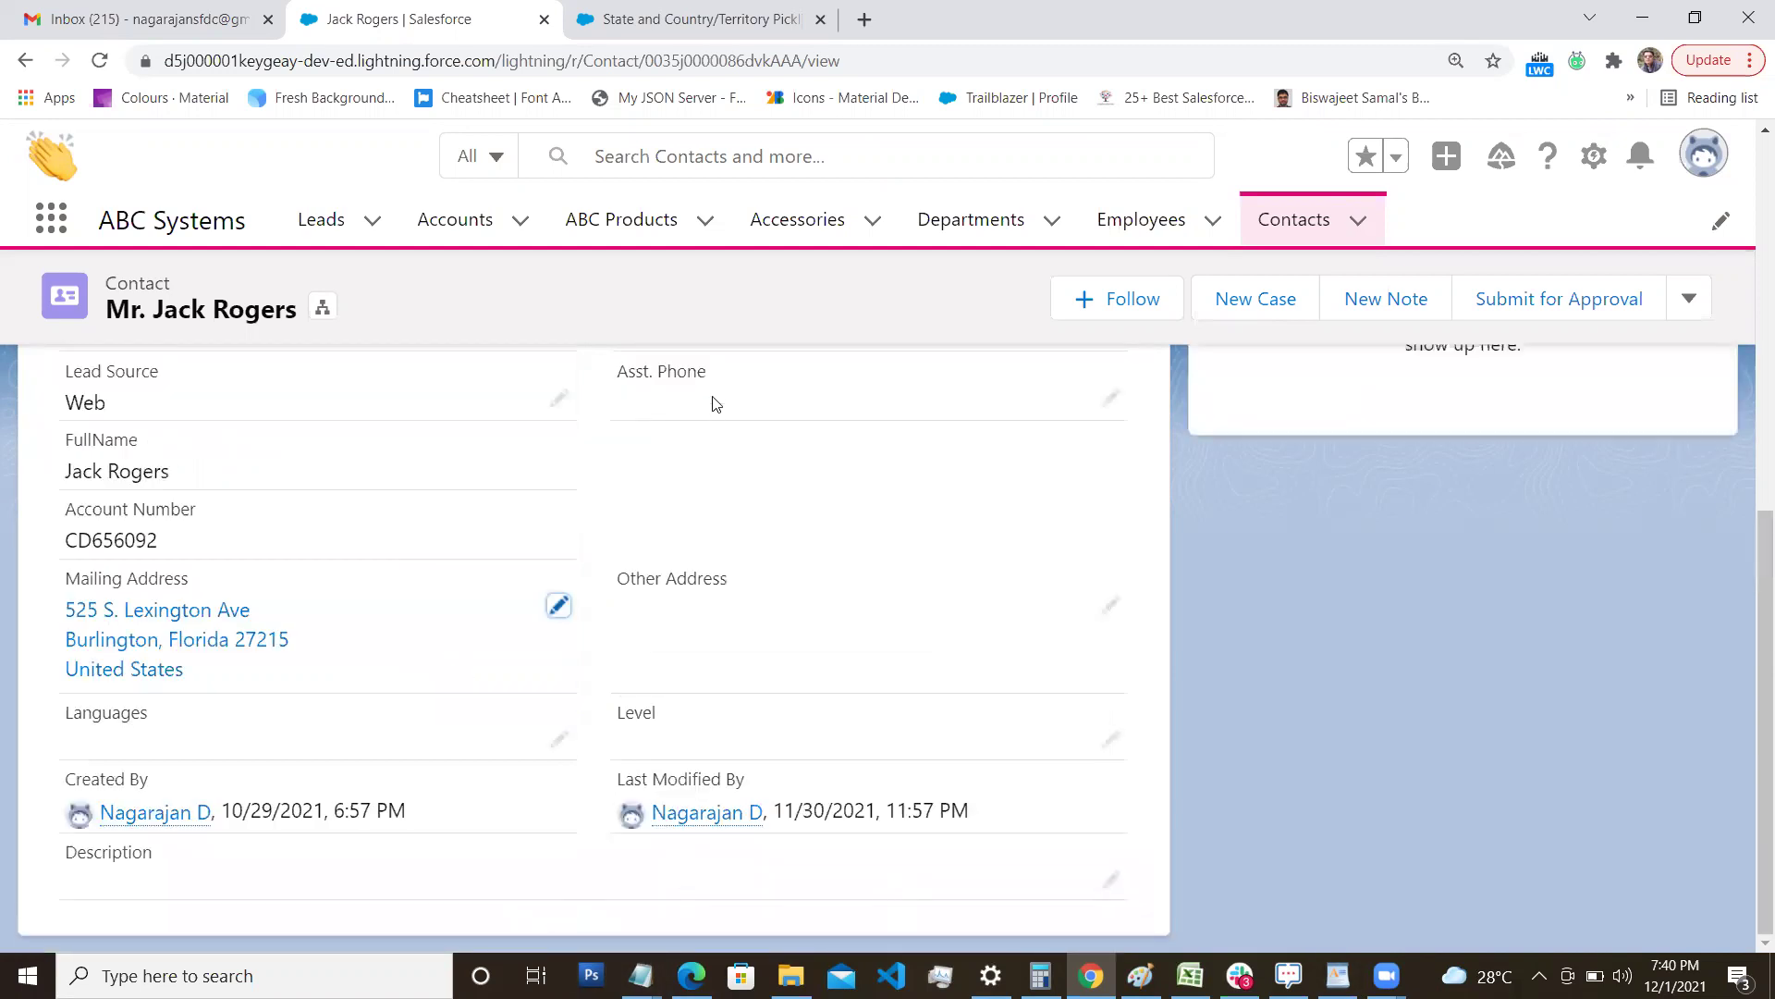
In Salesforce Setup, open State and Country/Territory Picklists and go to Configure States, Countries, and Territories.
{"action": "left_click", "coordinate": [615, 19]}
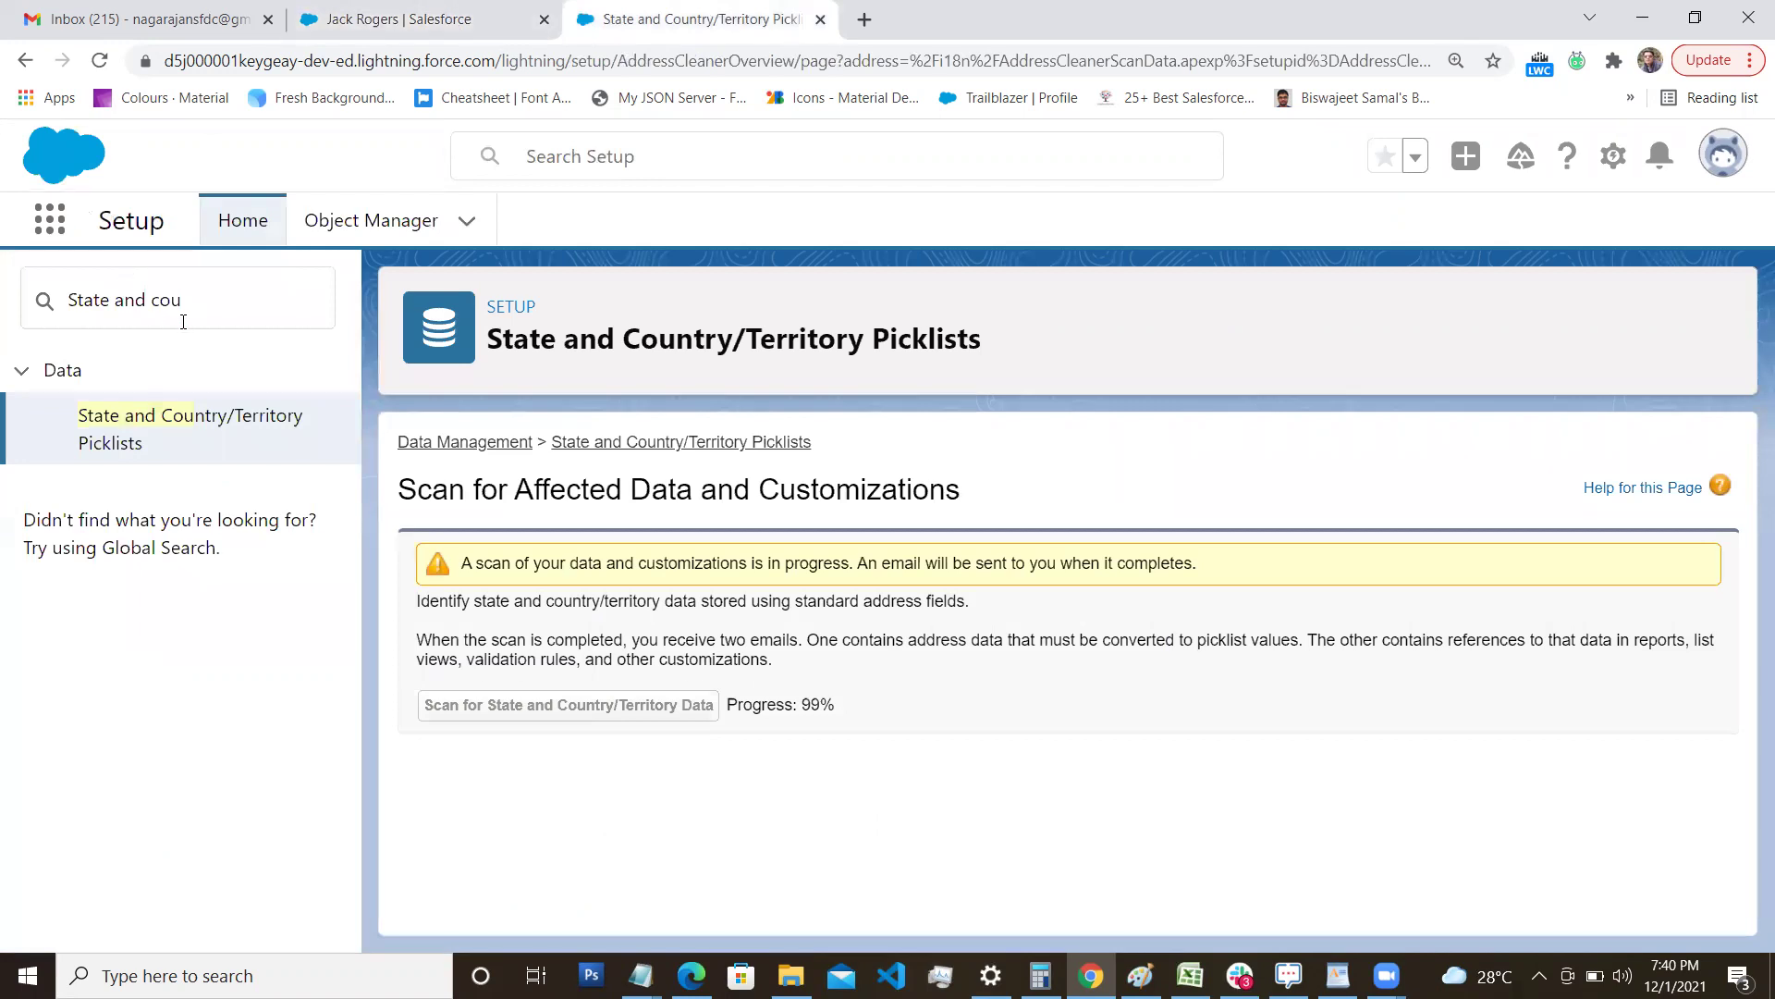
{"action": "left_click", "coordinate": [162, 436]}
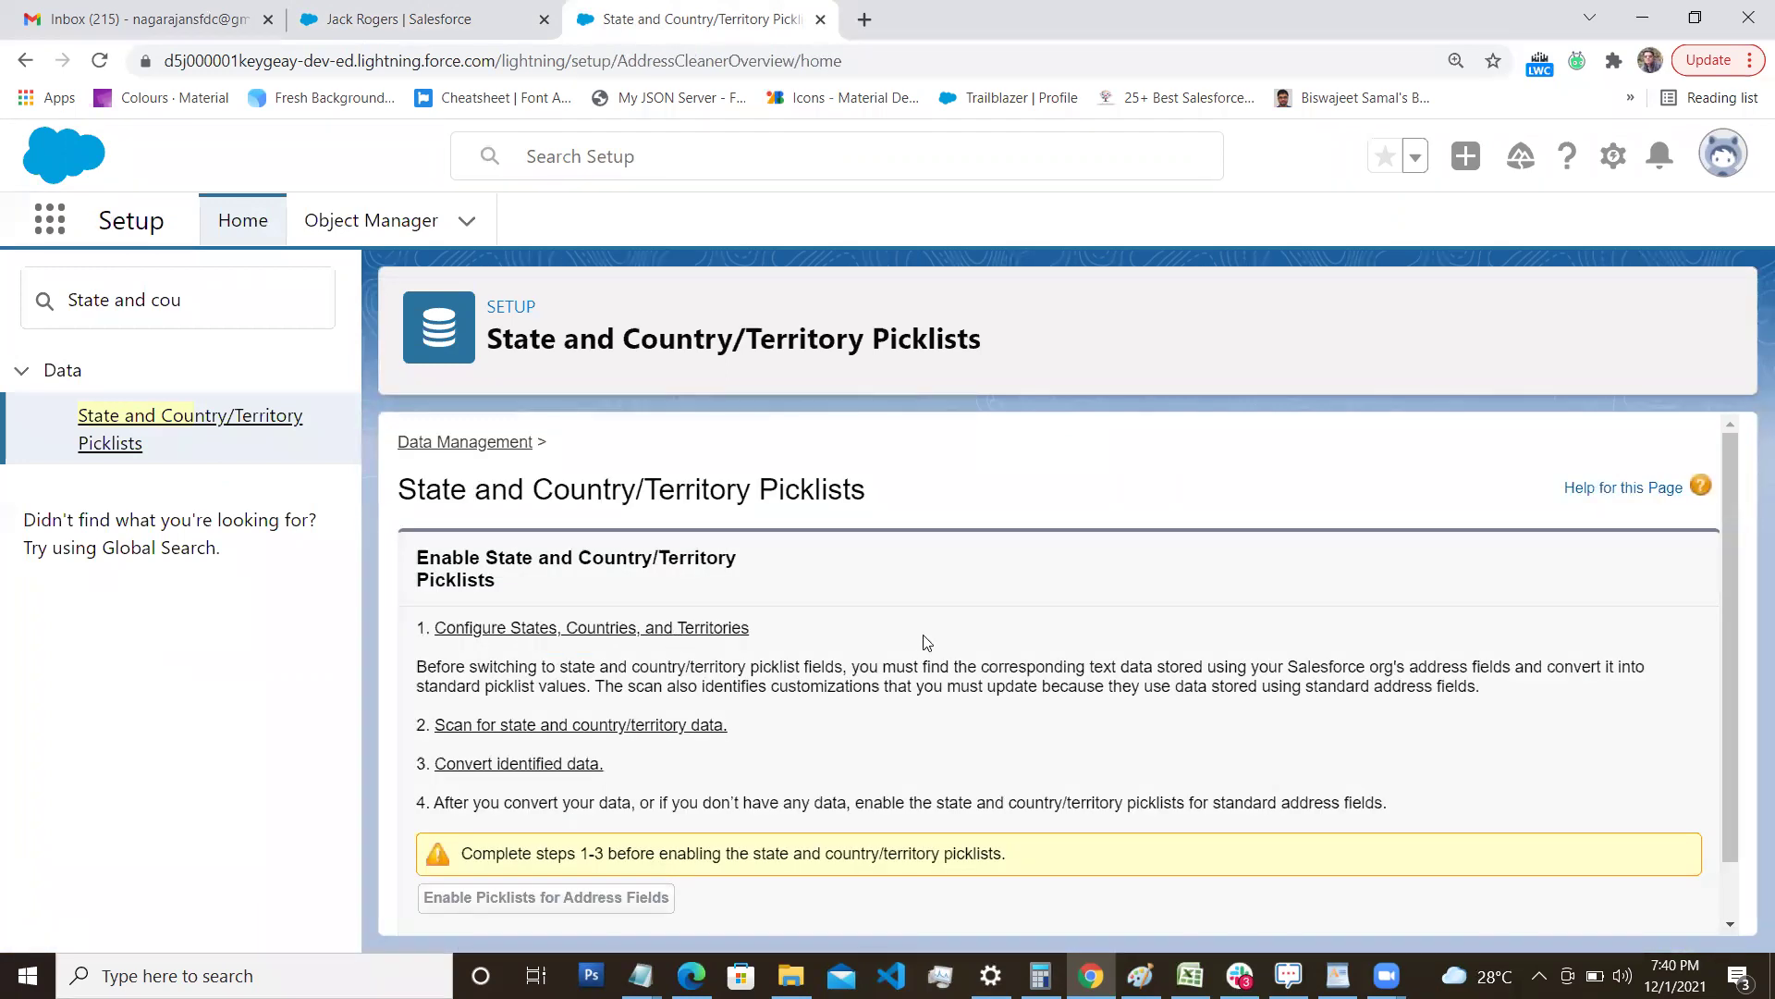
{"action": "scroll", "coordinate": [926, 642], "scroll_direction": "down", "scroll_amount": 1}
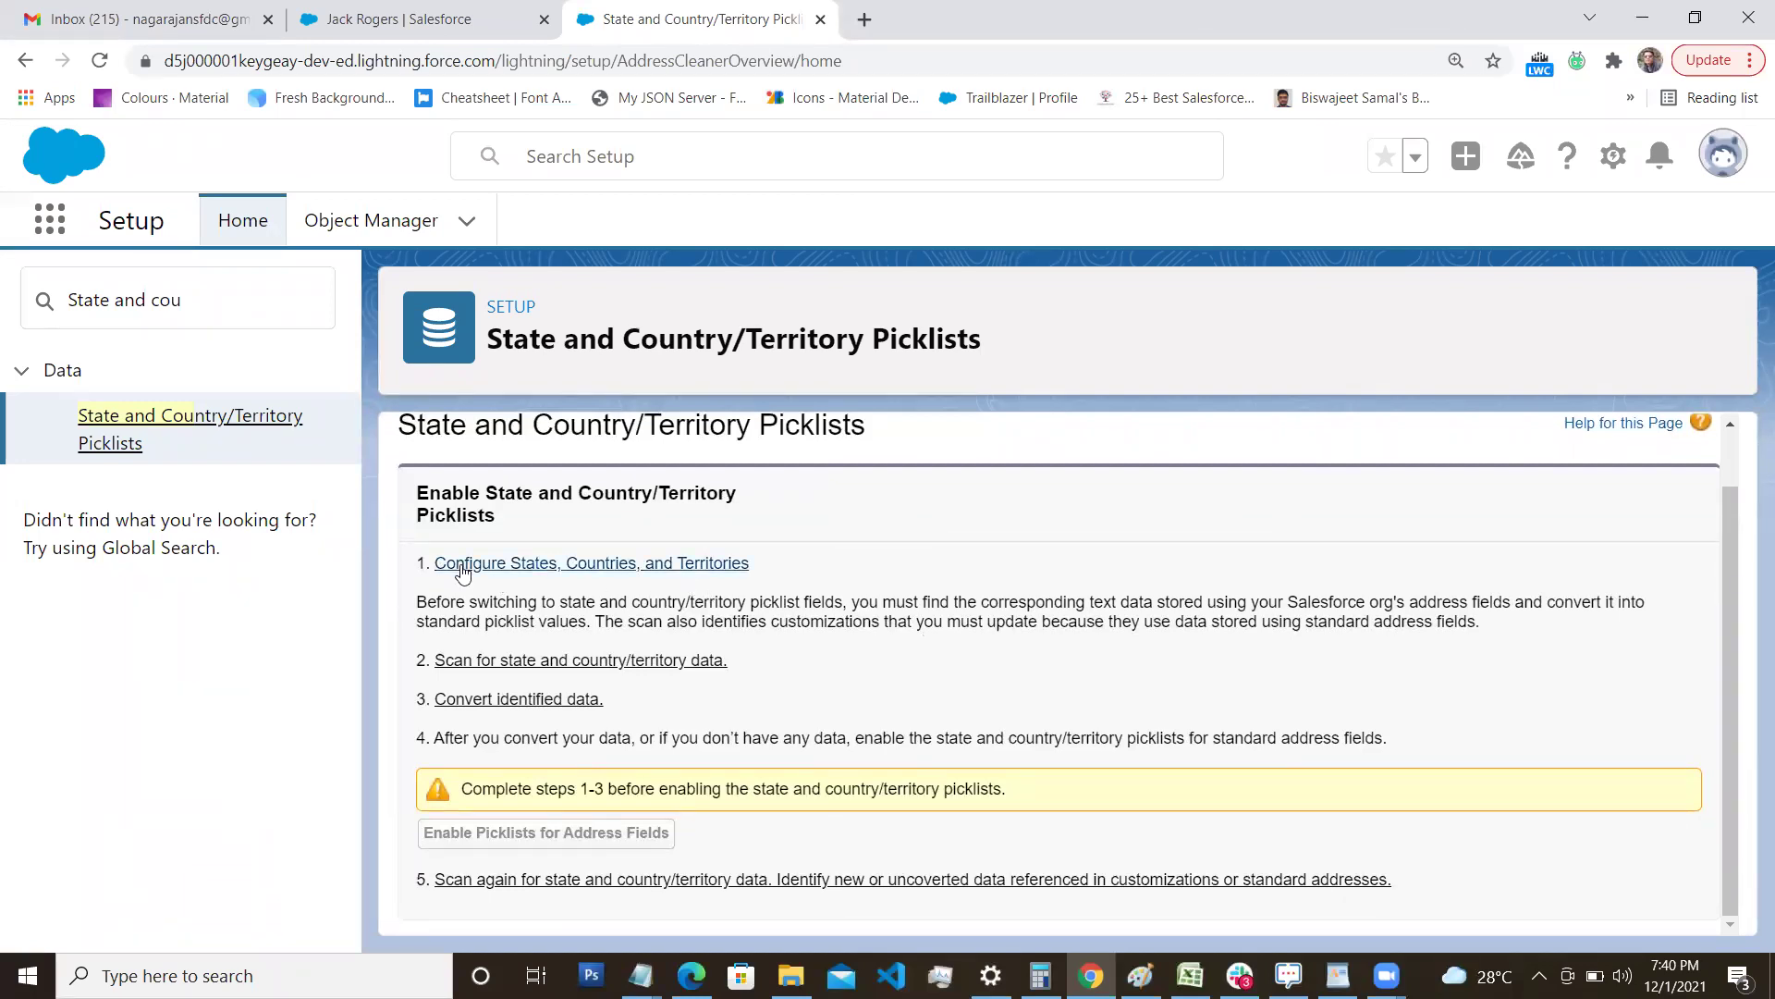
{"action": "left_click", "coordinate": [579, 575]}
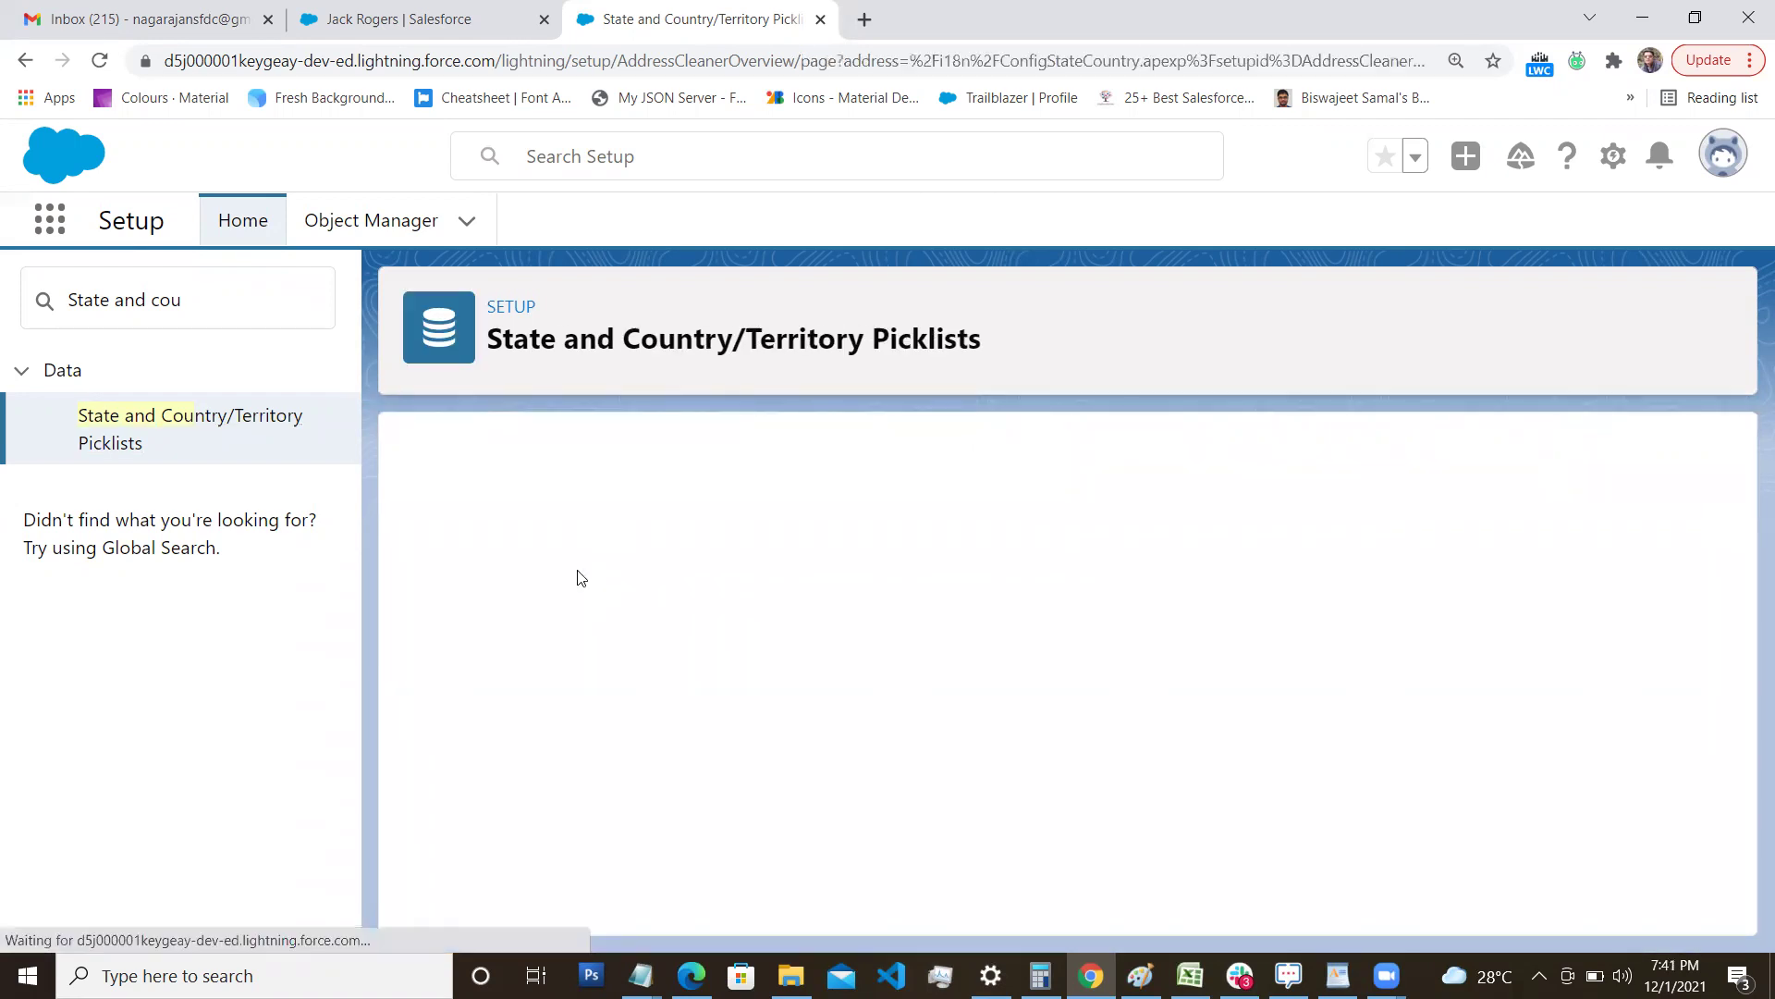
Look over the countries list and the blank form for a new country/territory, leaving it without adding one.
{"action": "scroll", "coordinate": [1132, 670], "scroll_direction": "down", "scroll_amount": 5}
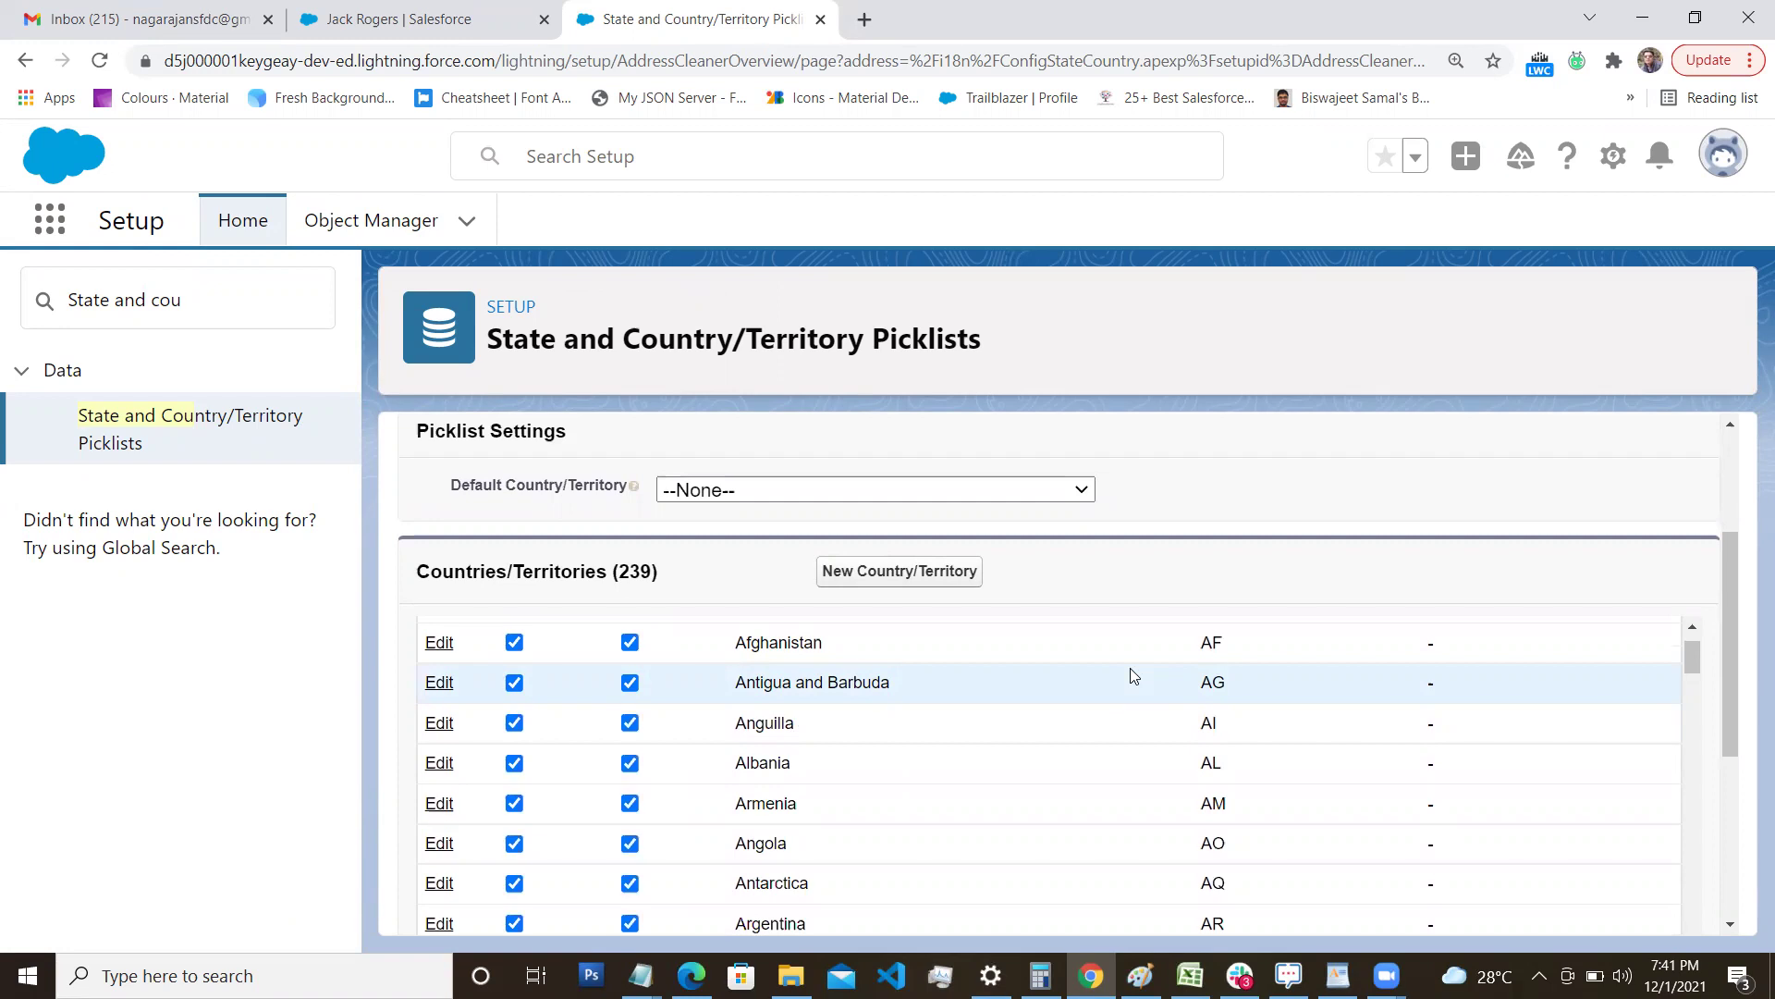
{"action": "scroll", "coordinate": [1130, 667], "scroll_direction": "up", "scroll_amount": 2}
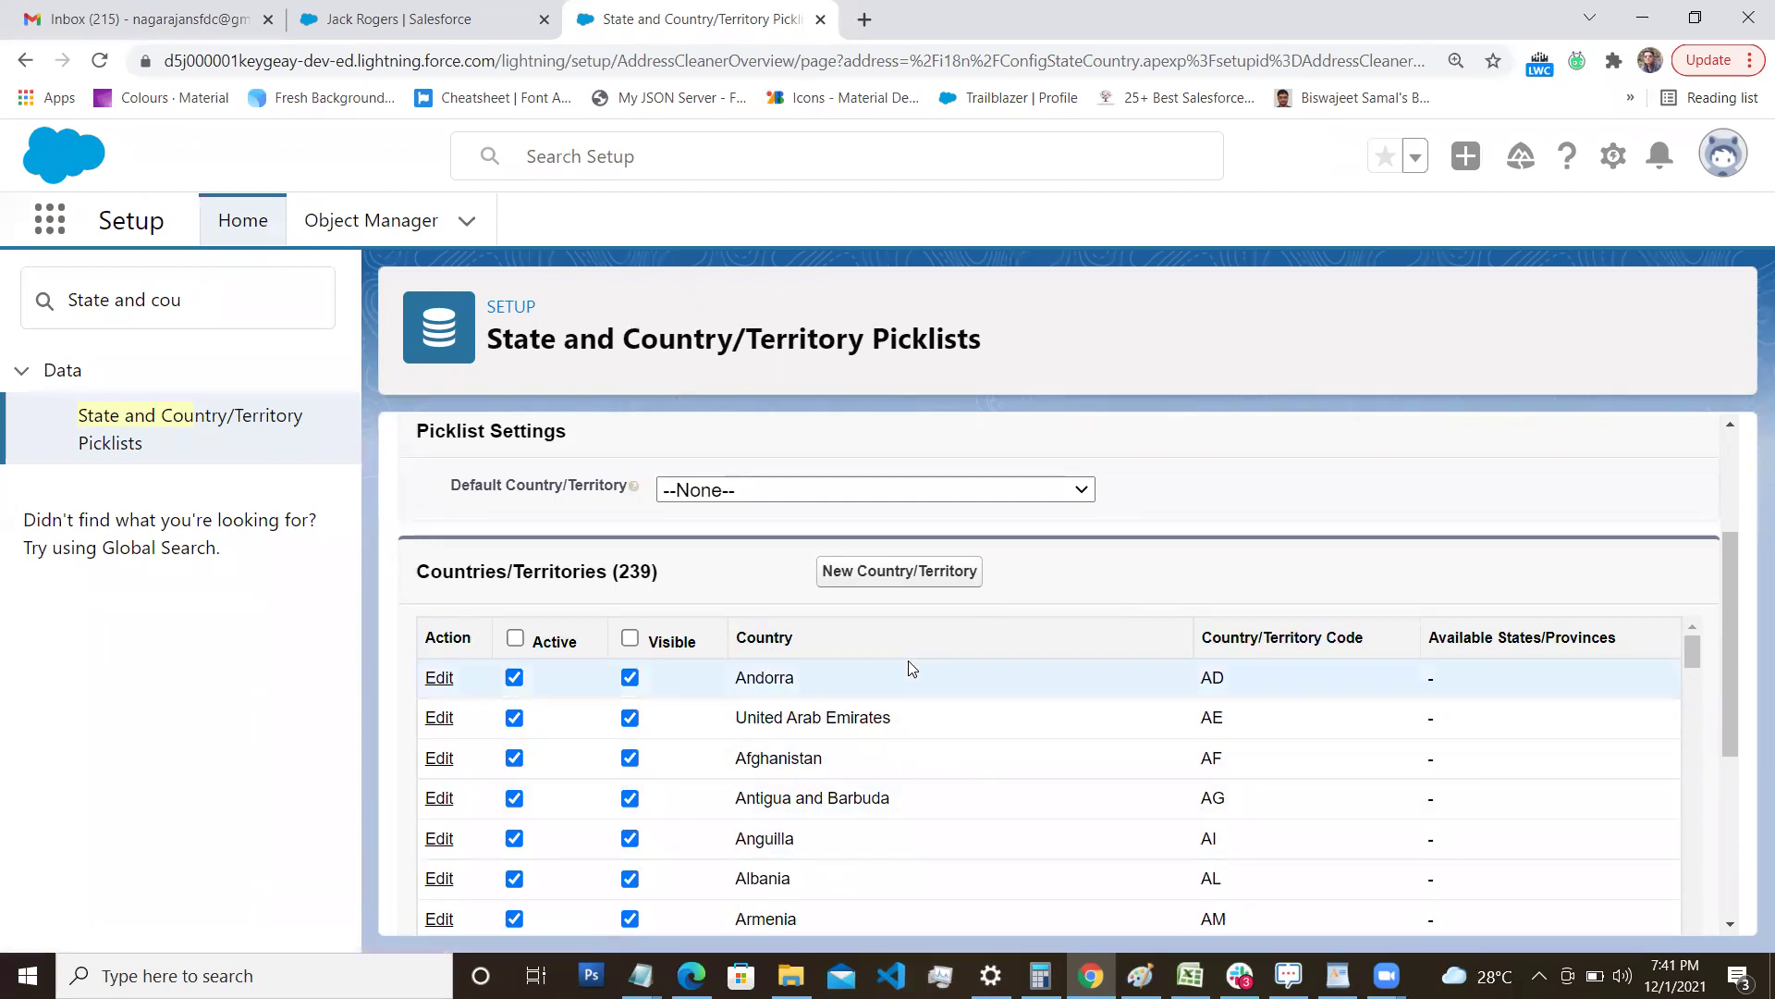
{"action": "left_click", "coordinate": [896, 573]}
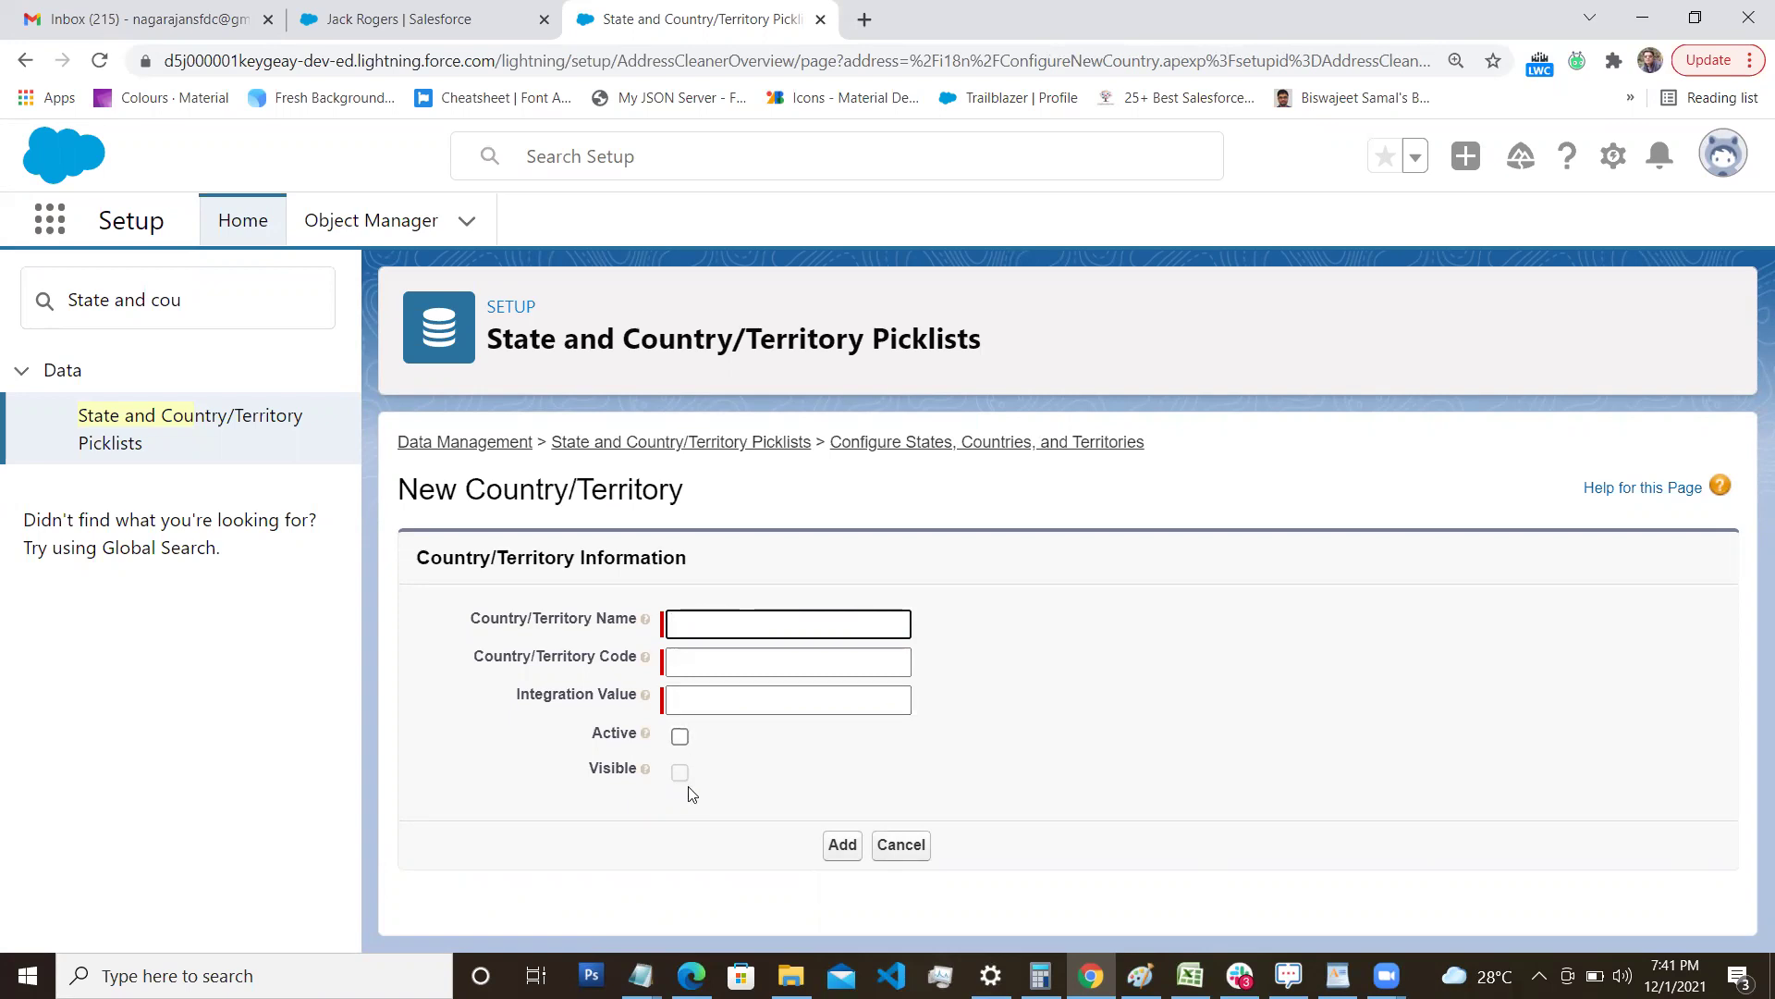
{"action": "left_click", "coordinate": [900, 845]}
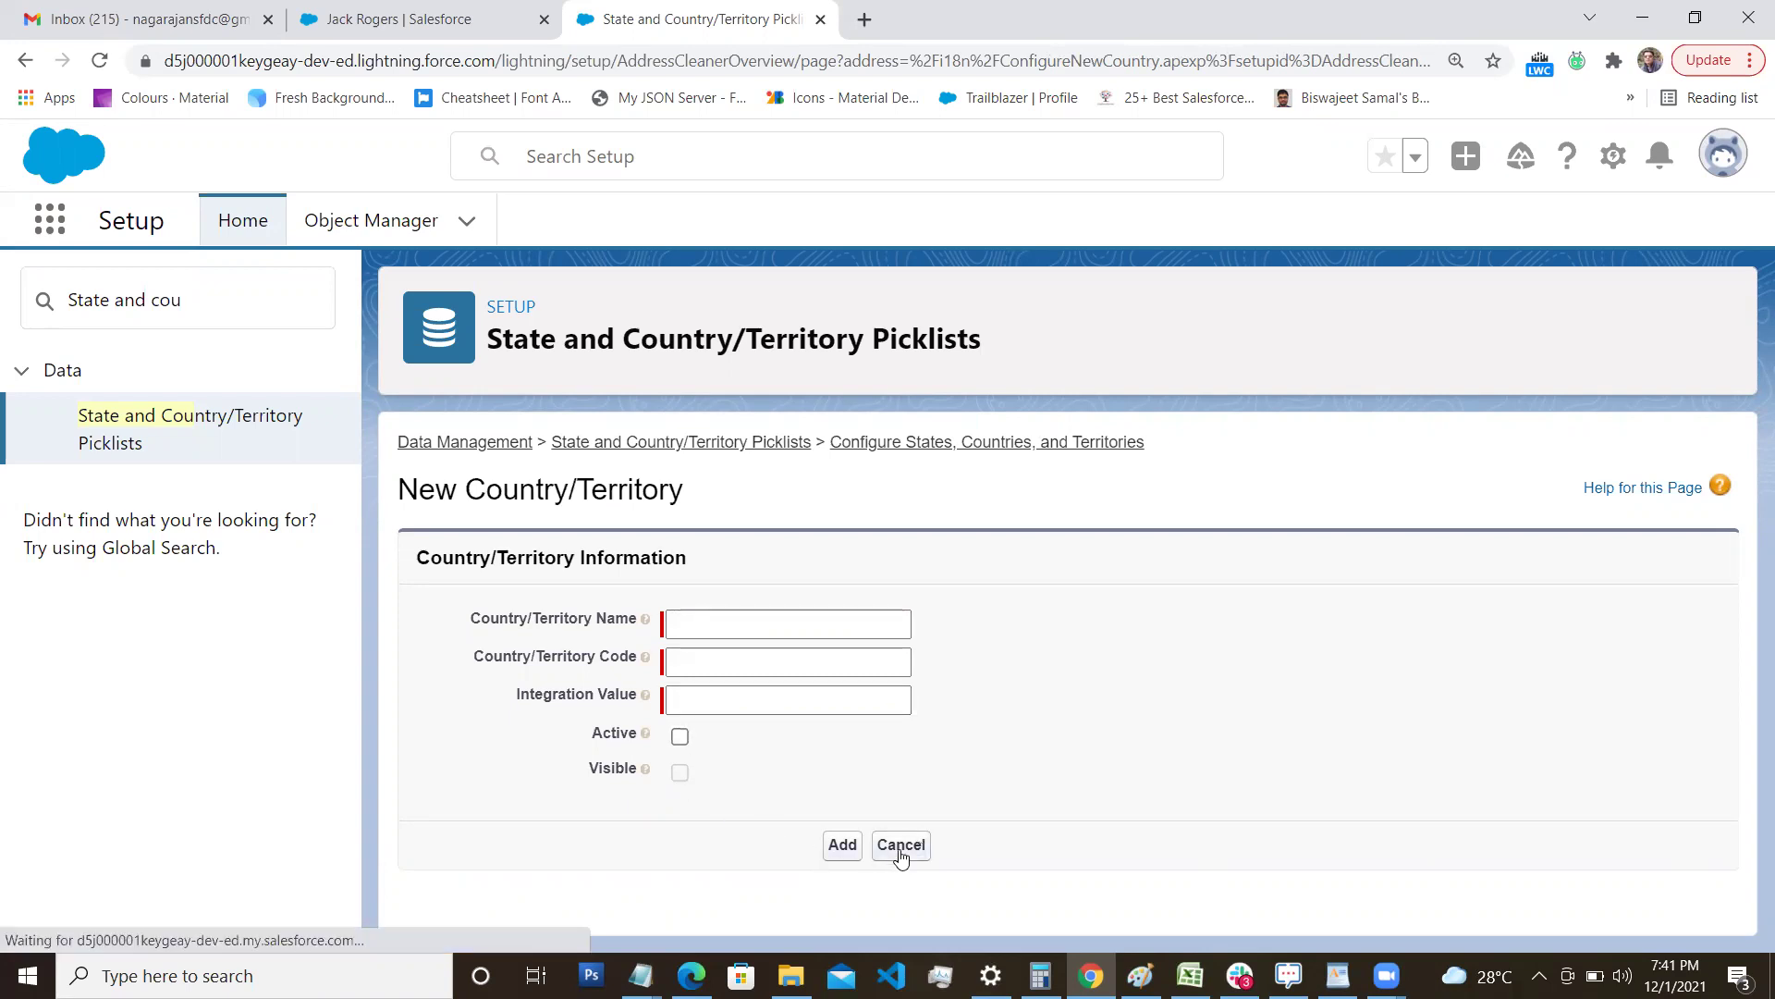
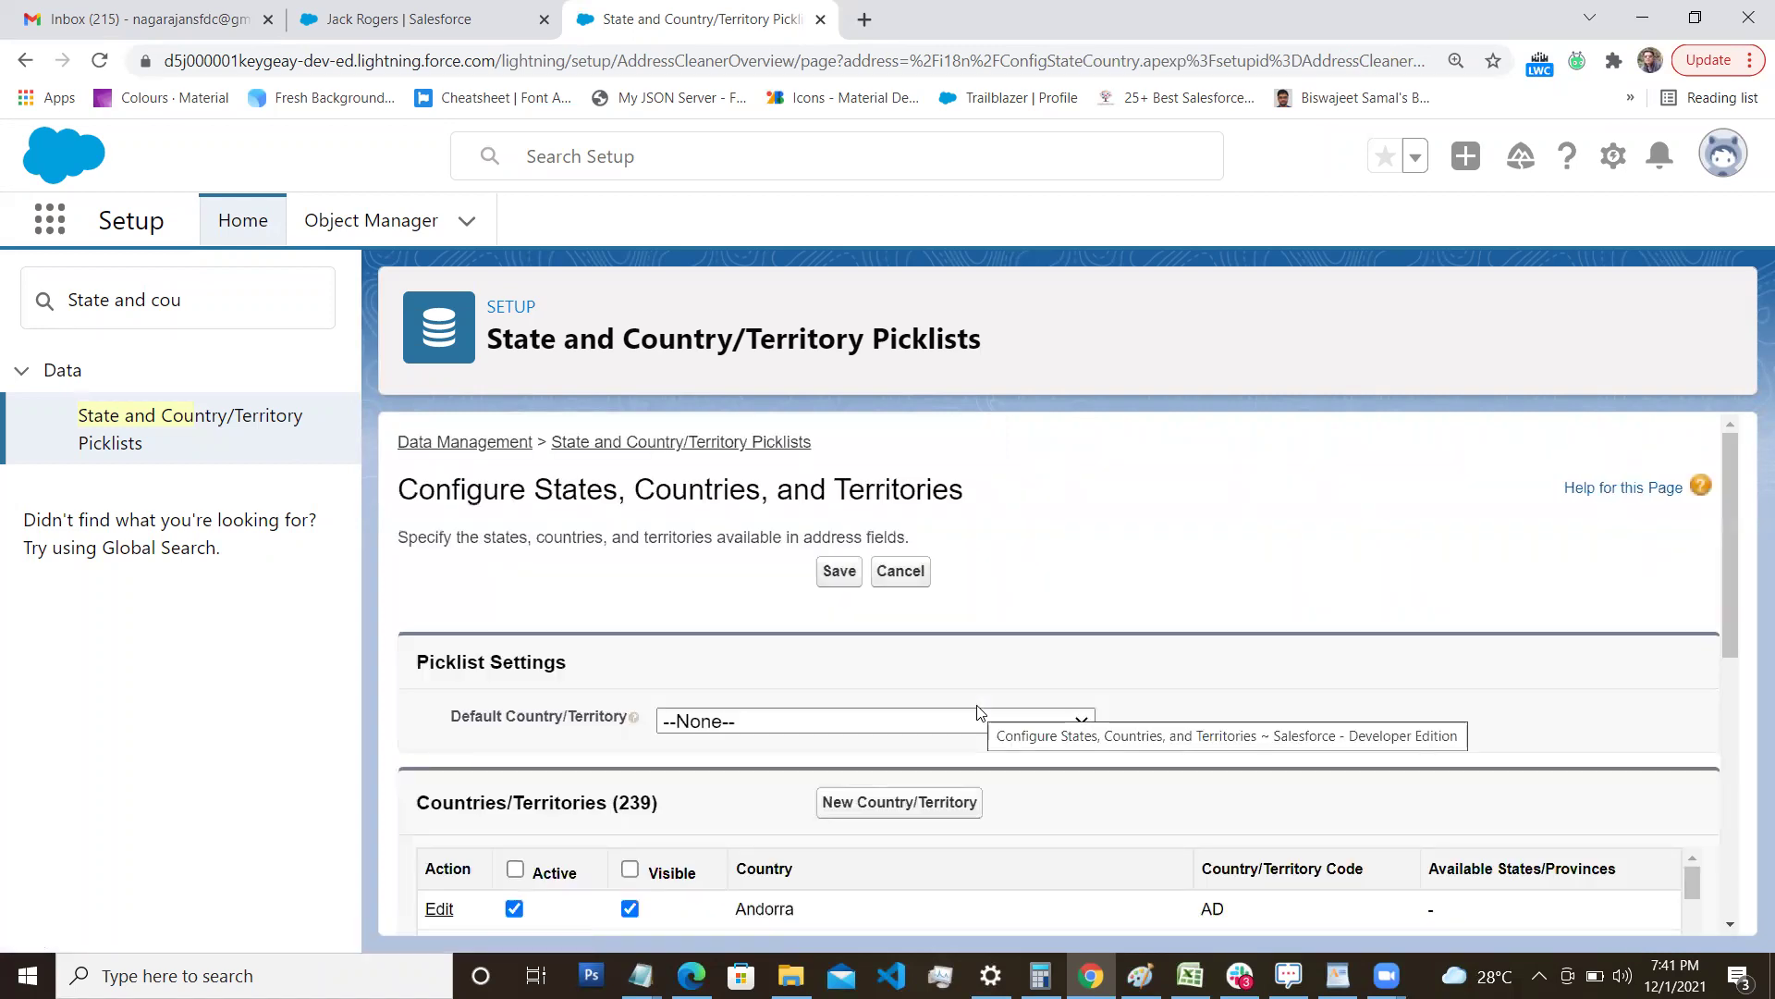
Find India in the Countries/Territories list and open its details for editing.
{"action": "scroll", "coordinate": [980, 716], "scroll_direction": "down", "scroll_amount": 1}
{"action": "scroll", "coordinate": [982, 753], "scroll_direction": "down", "scroll_amount": 1}
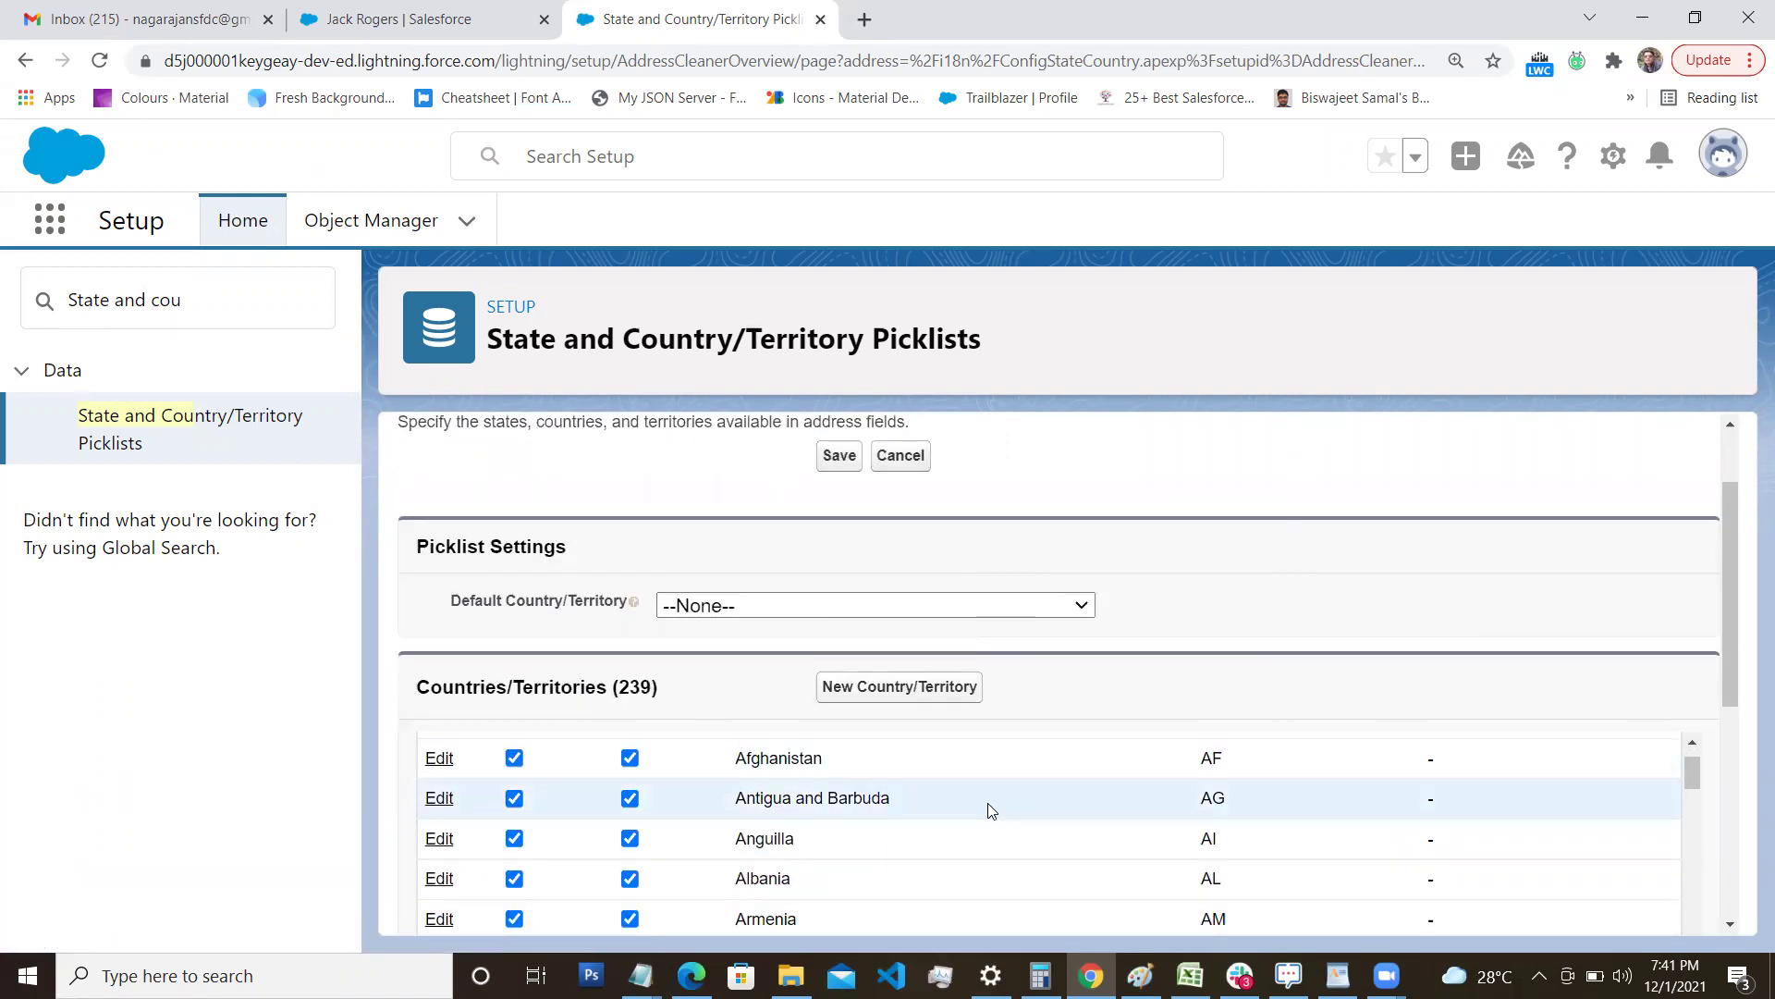
{"action": "scroll", "coordinate": [985, 803], "scroll_direction": "up", "scroll_amount": 1}
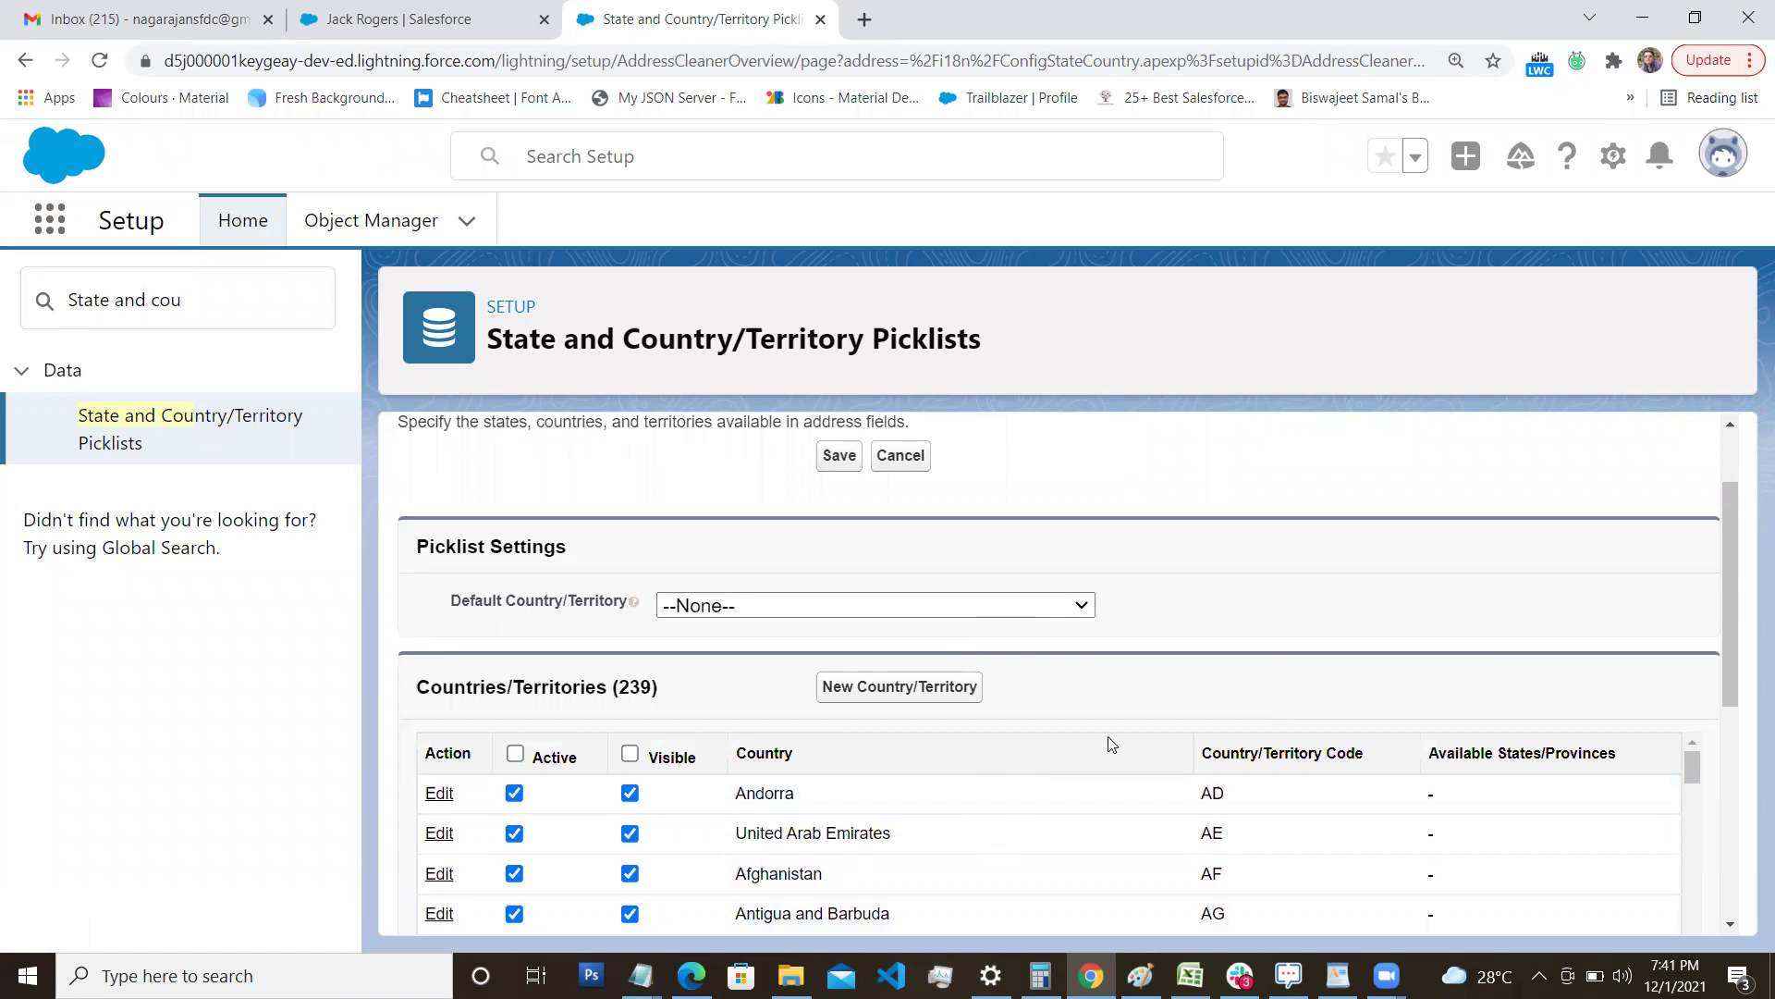
{"action": "scroll", "coordinate": [1020, 726], "scroll_direction": "down", "scroll_amount": 3}
{"action": "scroll", "coordinate": [973, 731], "scroll_direction": "down", "scroll_amount": 12}
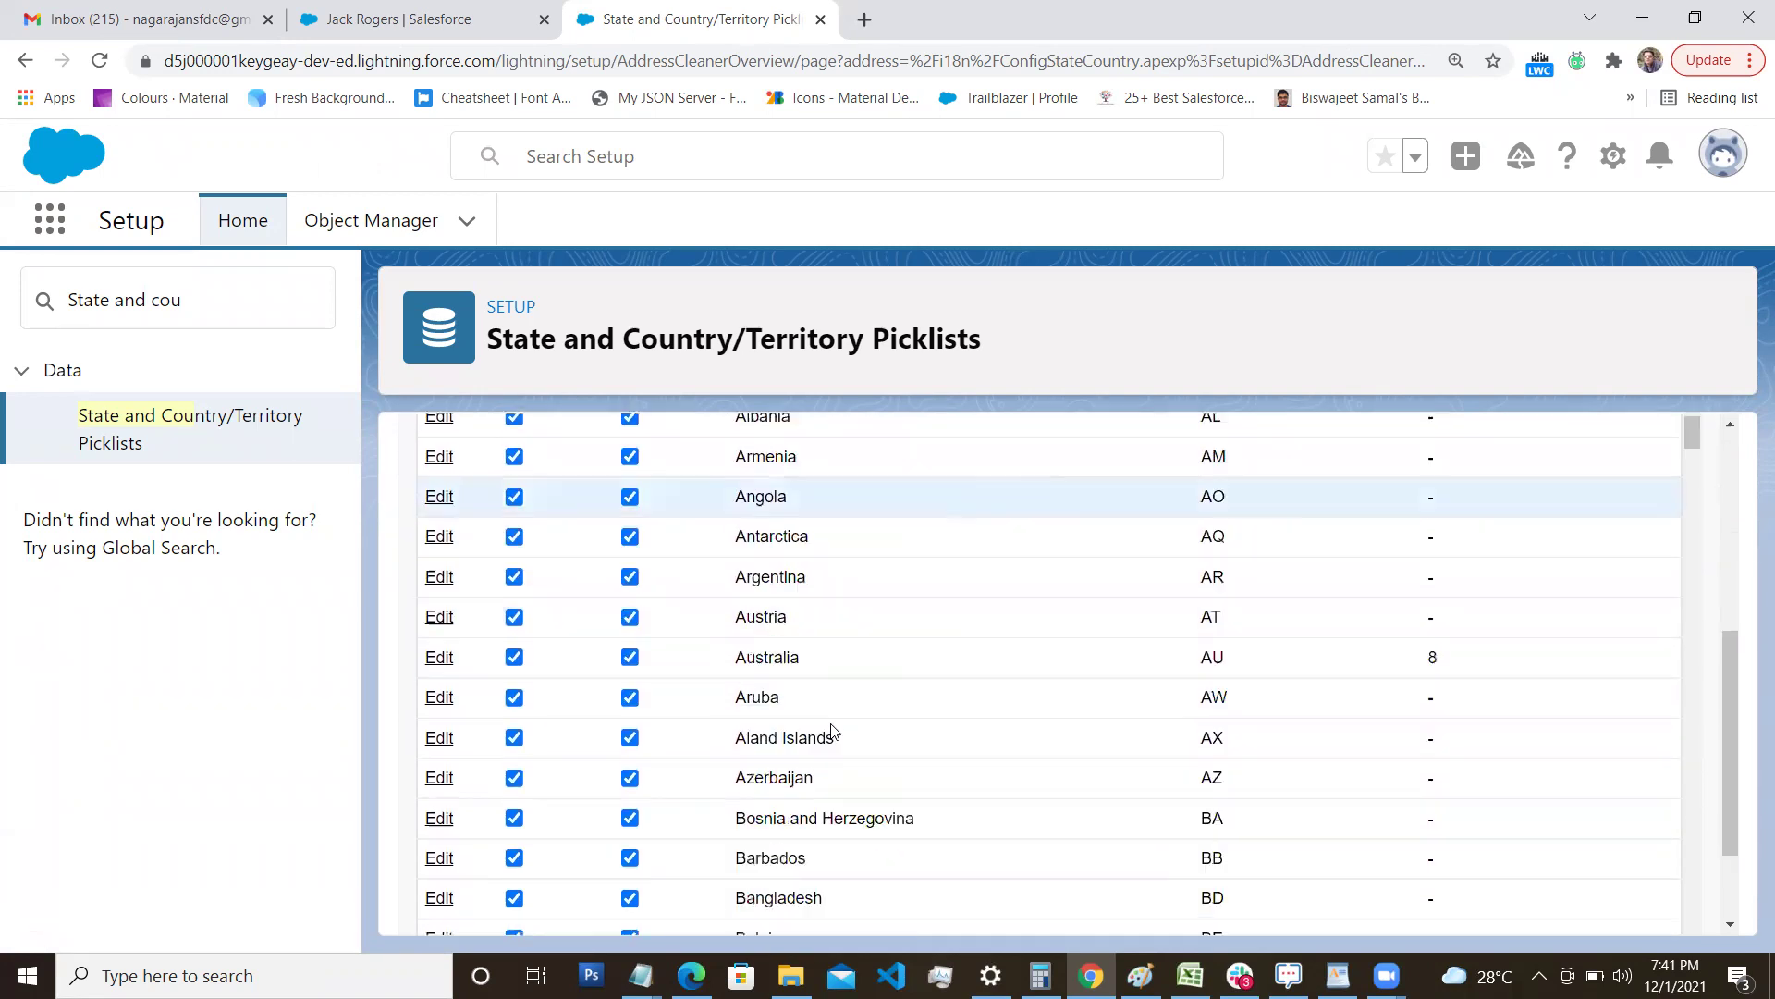
{"action": "scroll", "coordinate": [834, 730], "scroll_direction": "down", "scroll_amount": 10}
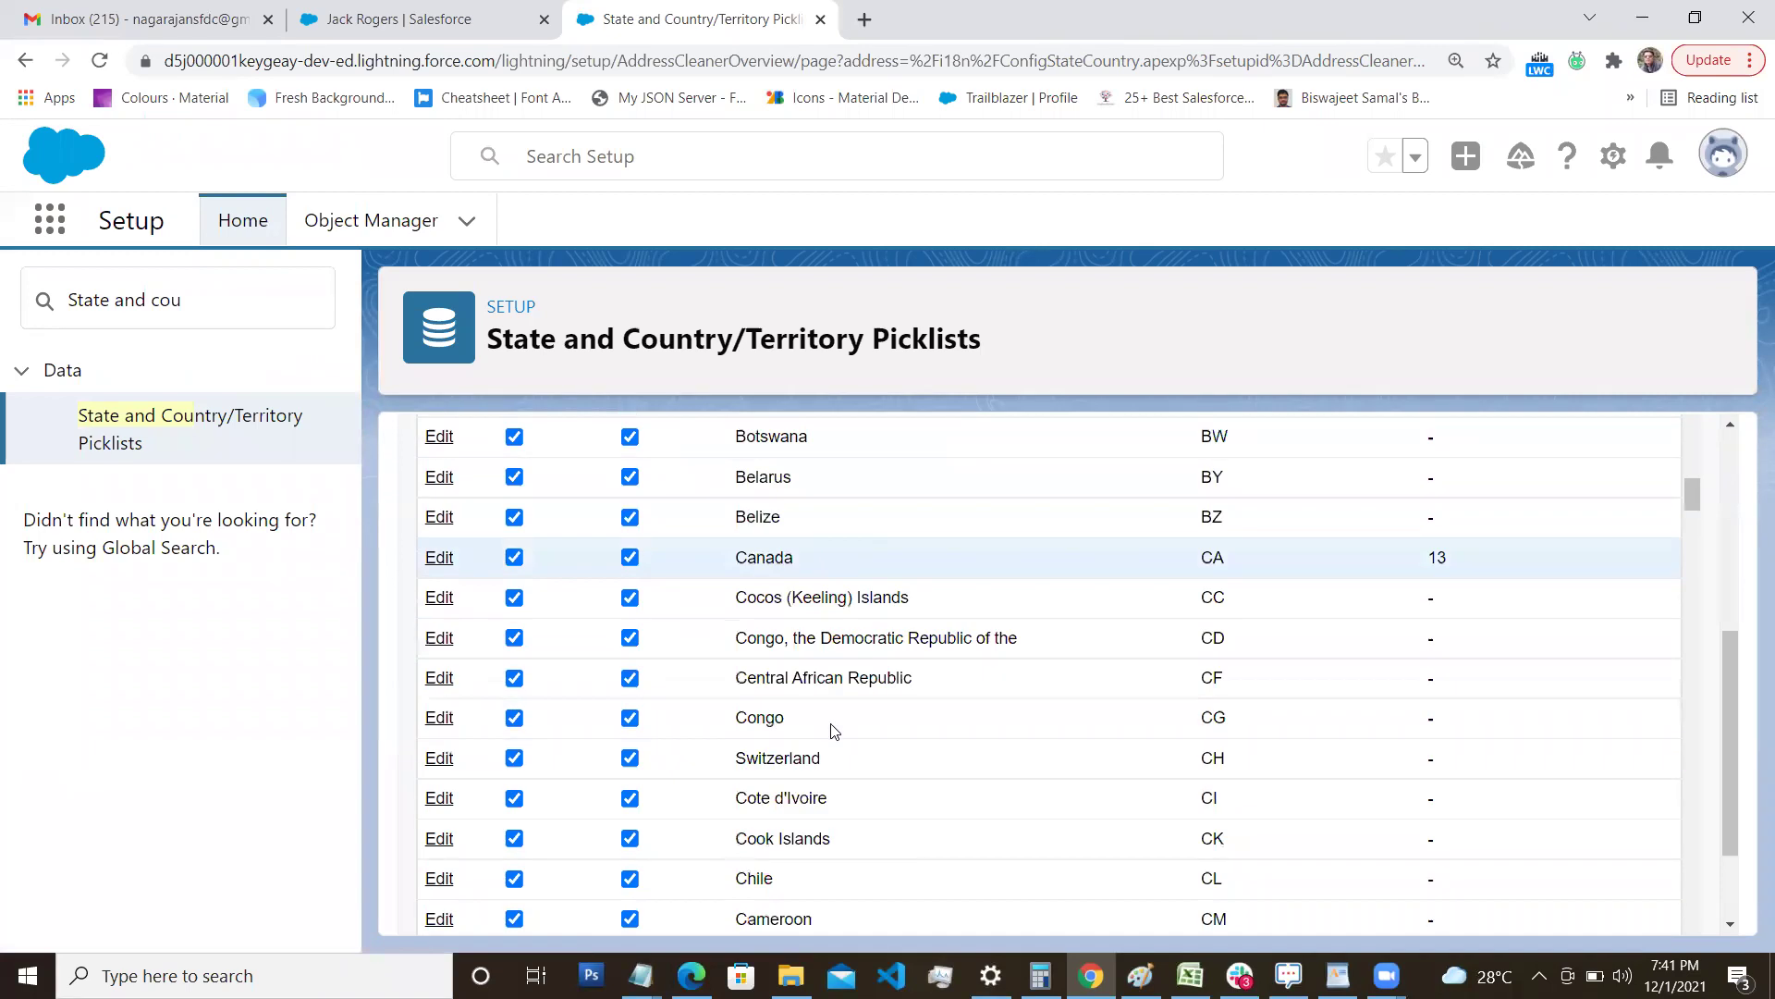
{"action": "scroll", "coordinate": [832, 730], "scroll_direction": "down", "scroll_amount": 10}
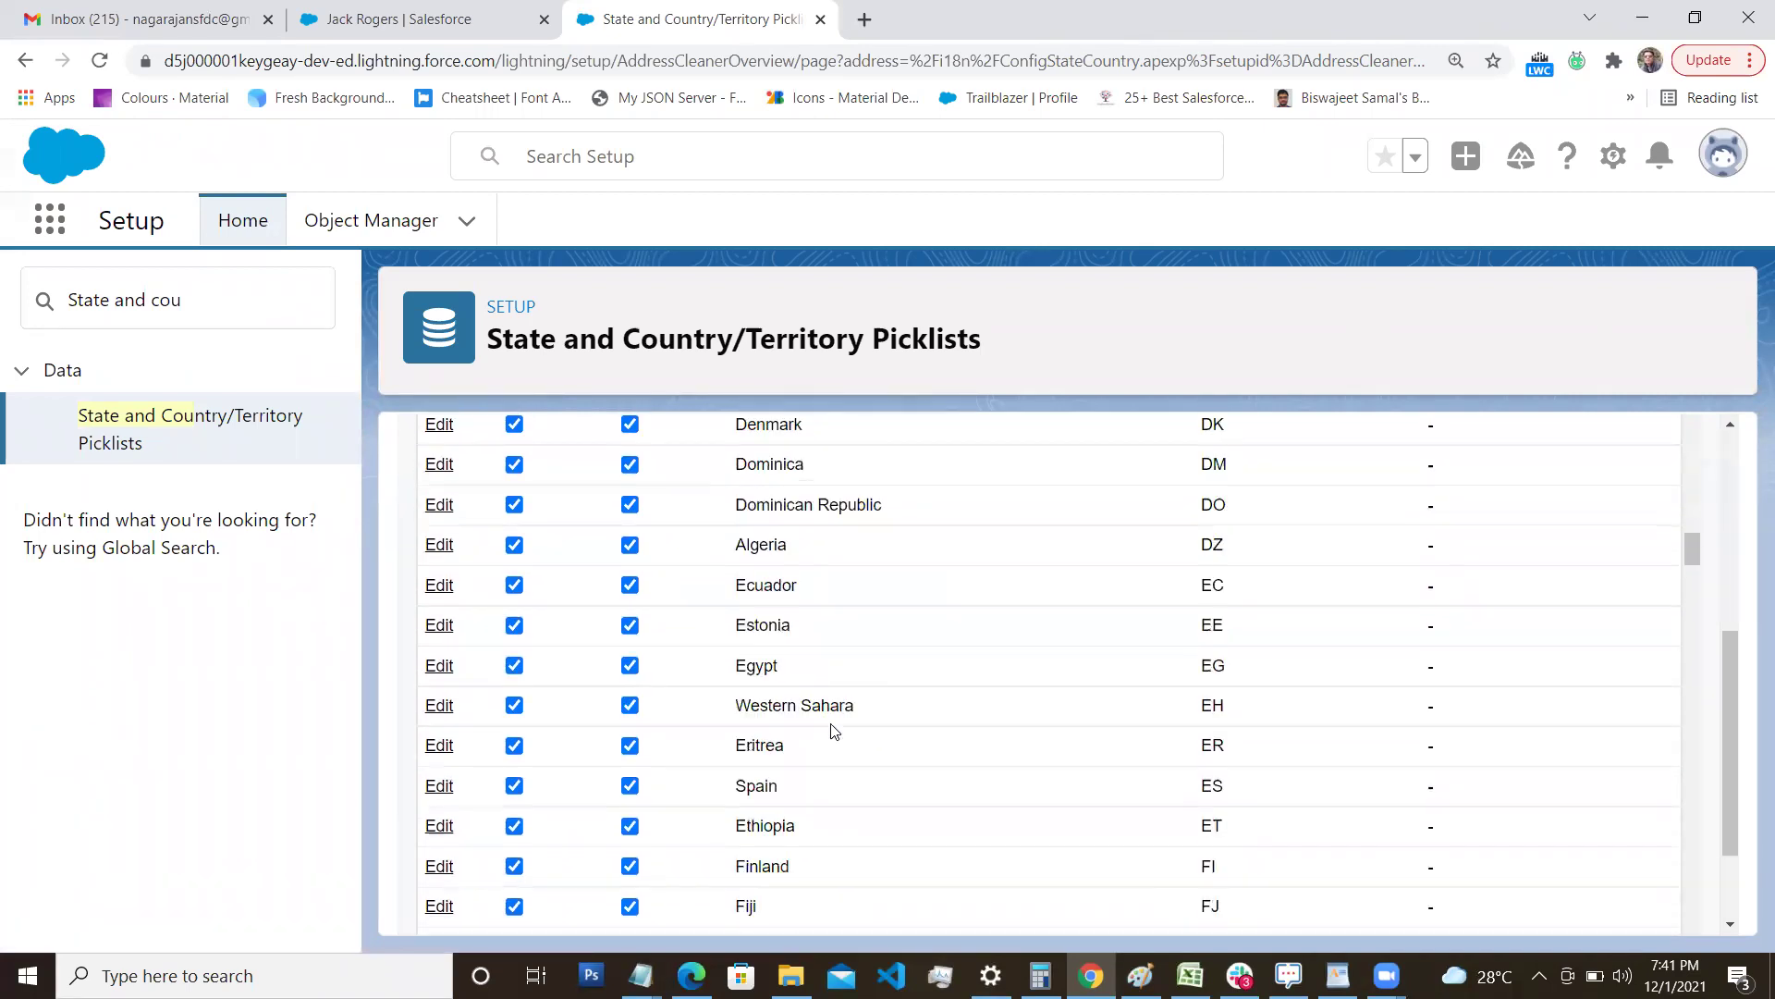
{"action": "scroll", "coordinate": [834, 731], "scroll_direction": "down", "scroll_amount": 8}
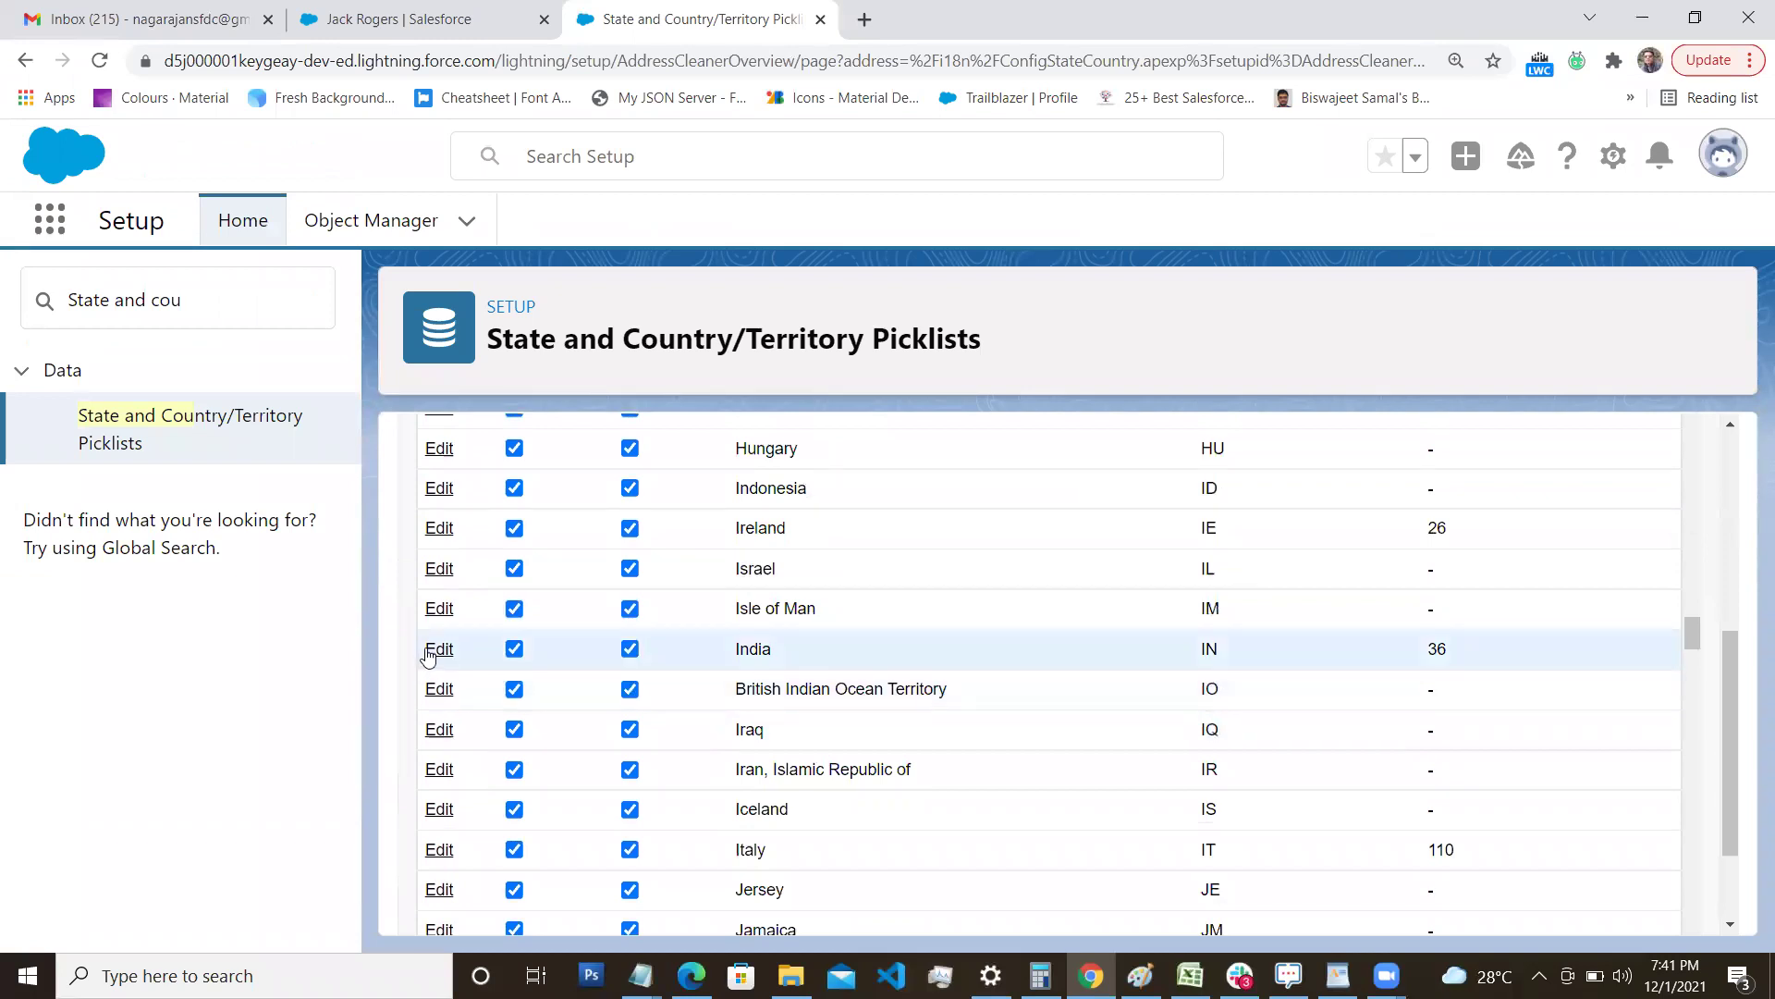
{"action": "left_click", "coordinate": [431, 651]}
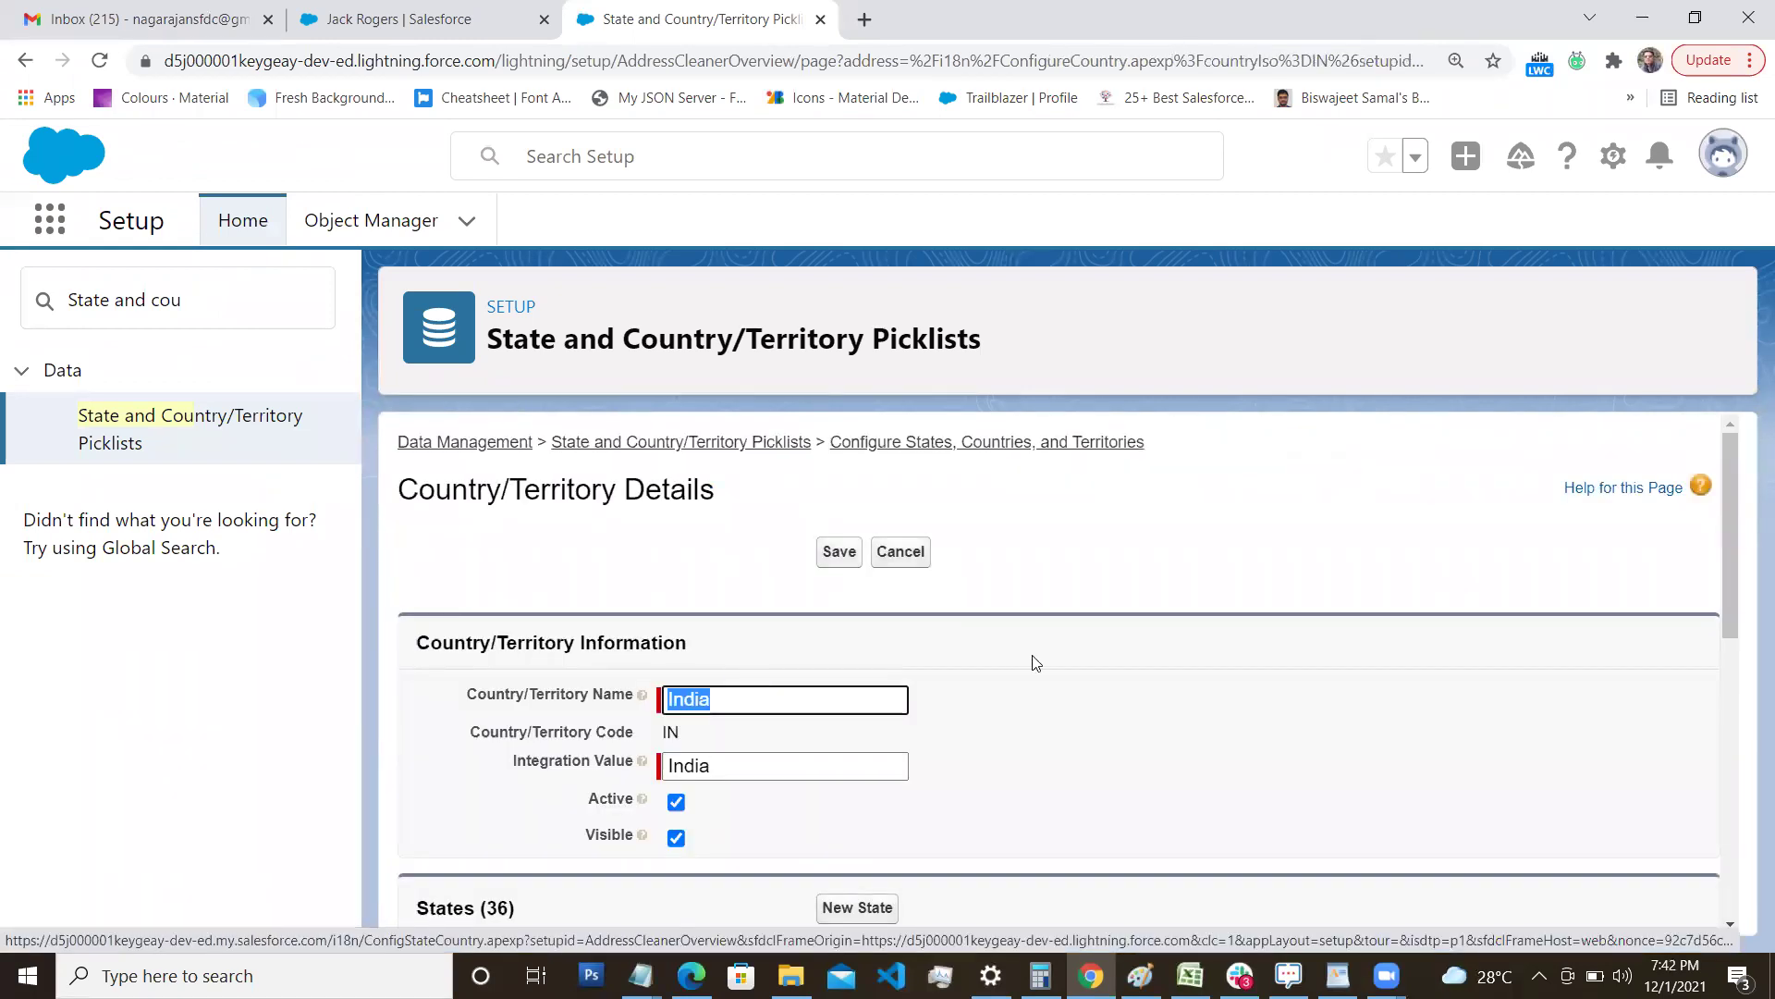
Examine India's country information and its list of states with their codes and active and visible settings.
{"action": "scroll", "coordinate": [1035, 663], "scroll_direction": "down", "scroll_amount": 2}
{"action": "scroll", "coordinate": [1032, 662], "scroll_direction": "down", "scroll_amount": 2}
{"action": "scroll", "coordinate": [840, 551], "scroll_direction": "up", "scroll_amount": 2}
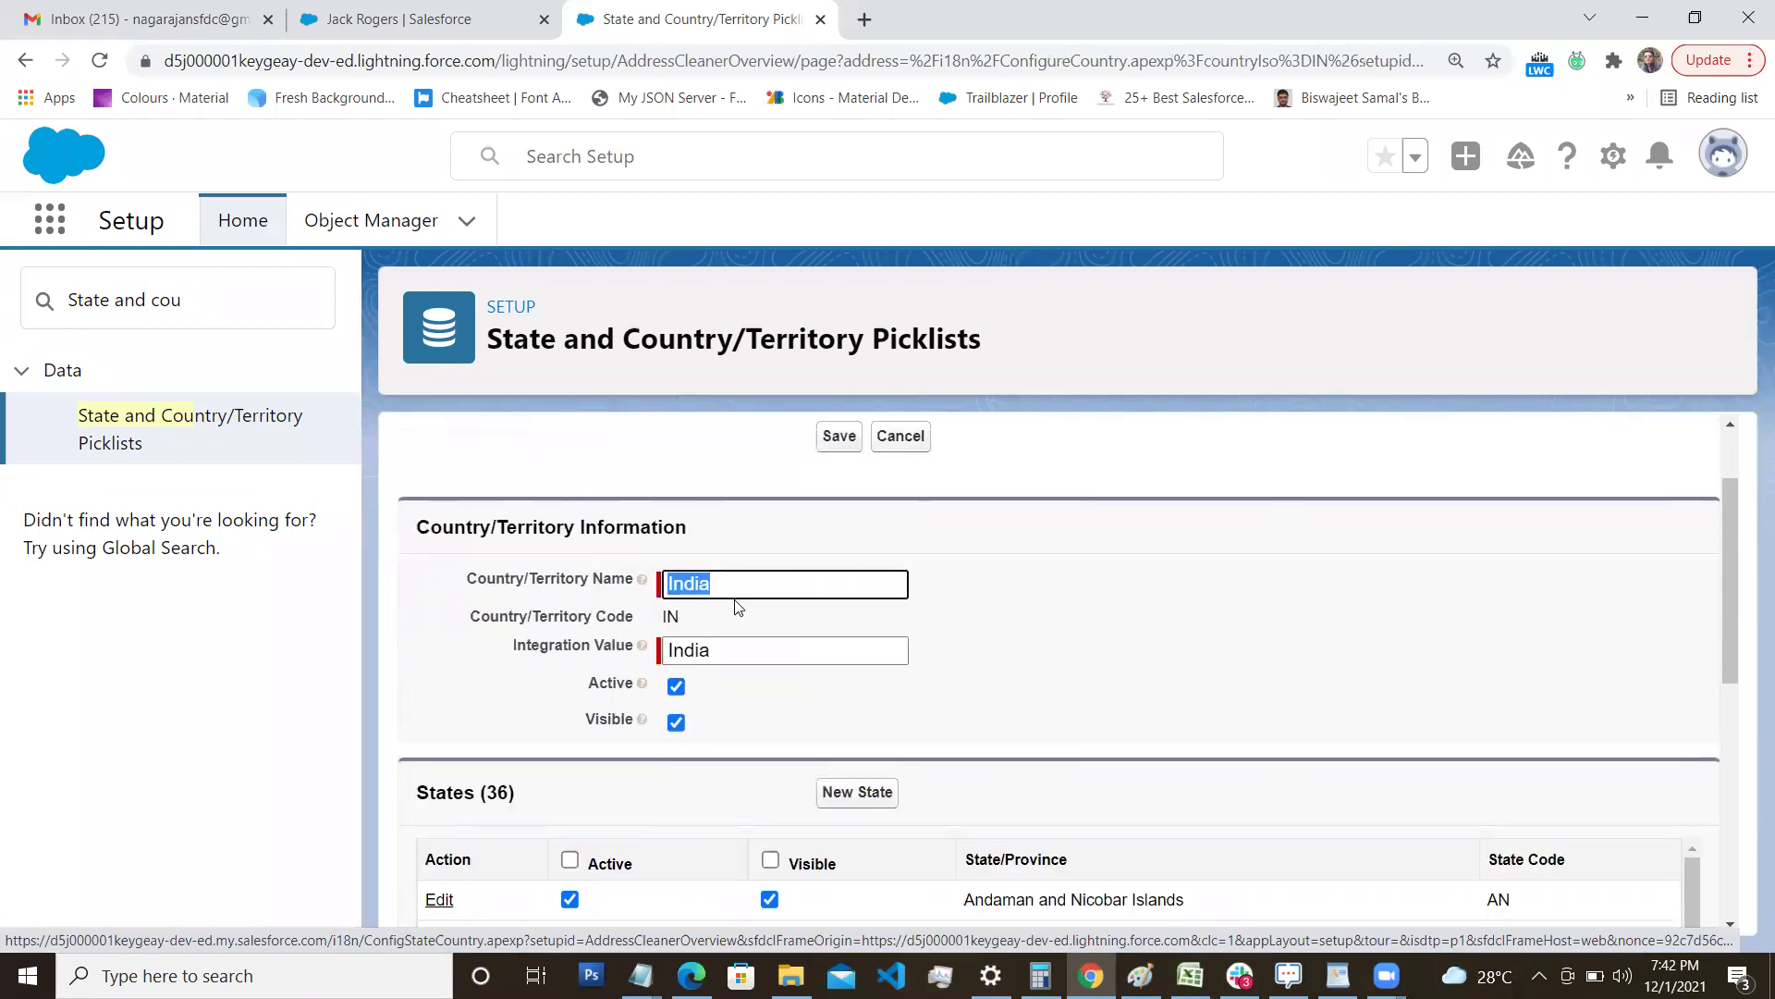
{"action": "scroll", "coordinate": [992, 662], "scroll_direction": "down", "scroll_amount": 2}
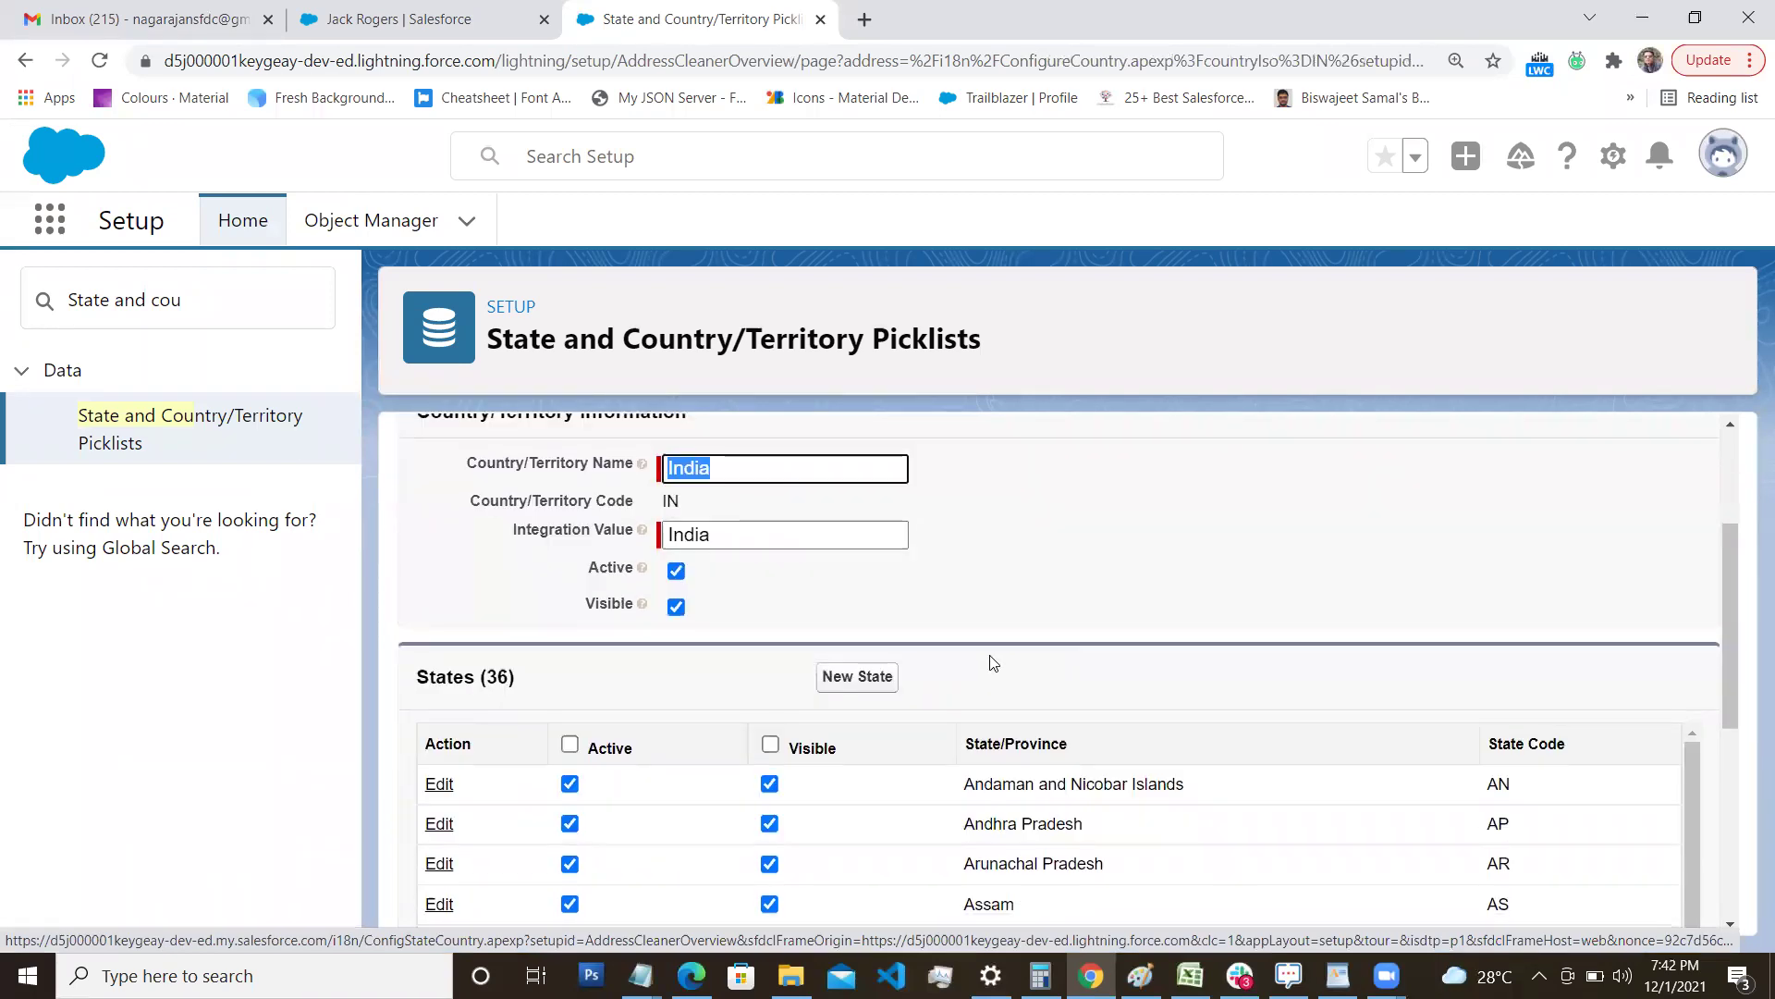
{"action": "scroll", "coordinate": [992, 662], "scroll_direction": "down", "scroll_amount": 2}
{"action": "scroll", "coordinate": [928, 626], "scroll_direction": "up", "scroll_amount": 2}
{"action": "scroll", "coordinate": [925, 623], "scroll_direction": "up", "scroll_amount": 1}
{"action": "scroll", "coordinate": [932, 697], "scroll_direction": "down", "scroll_amount": 3}
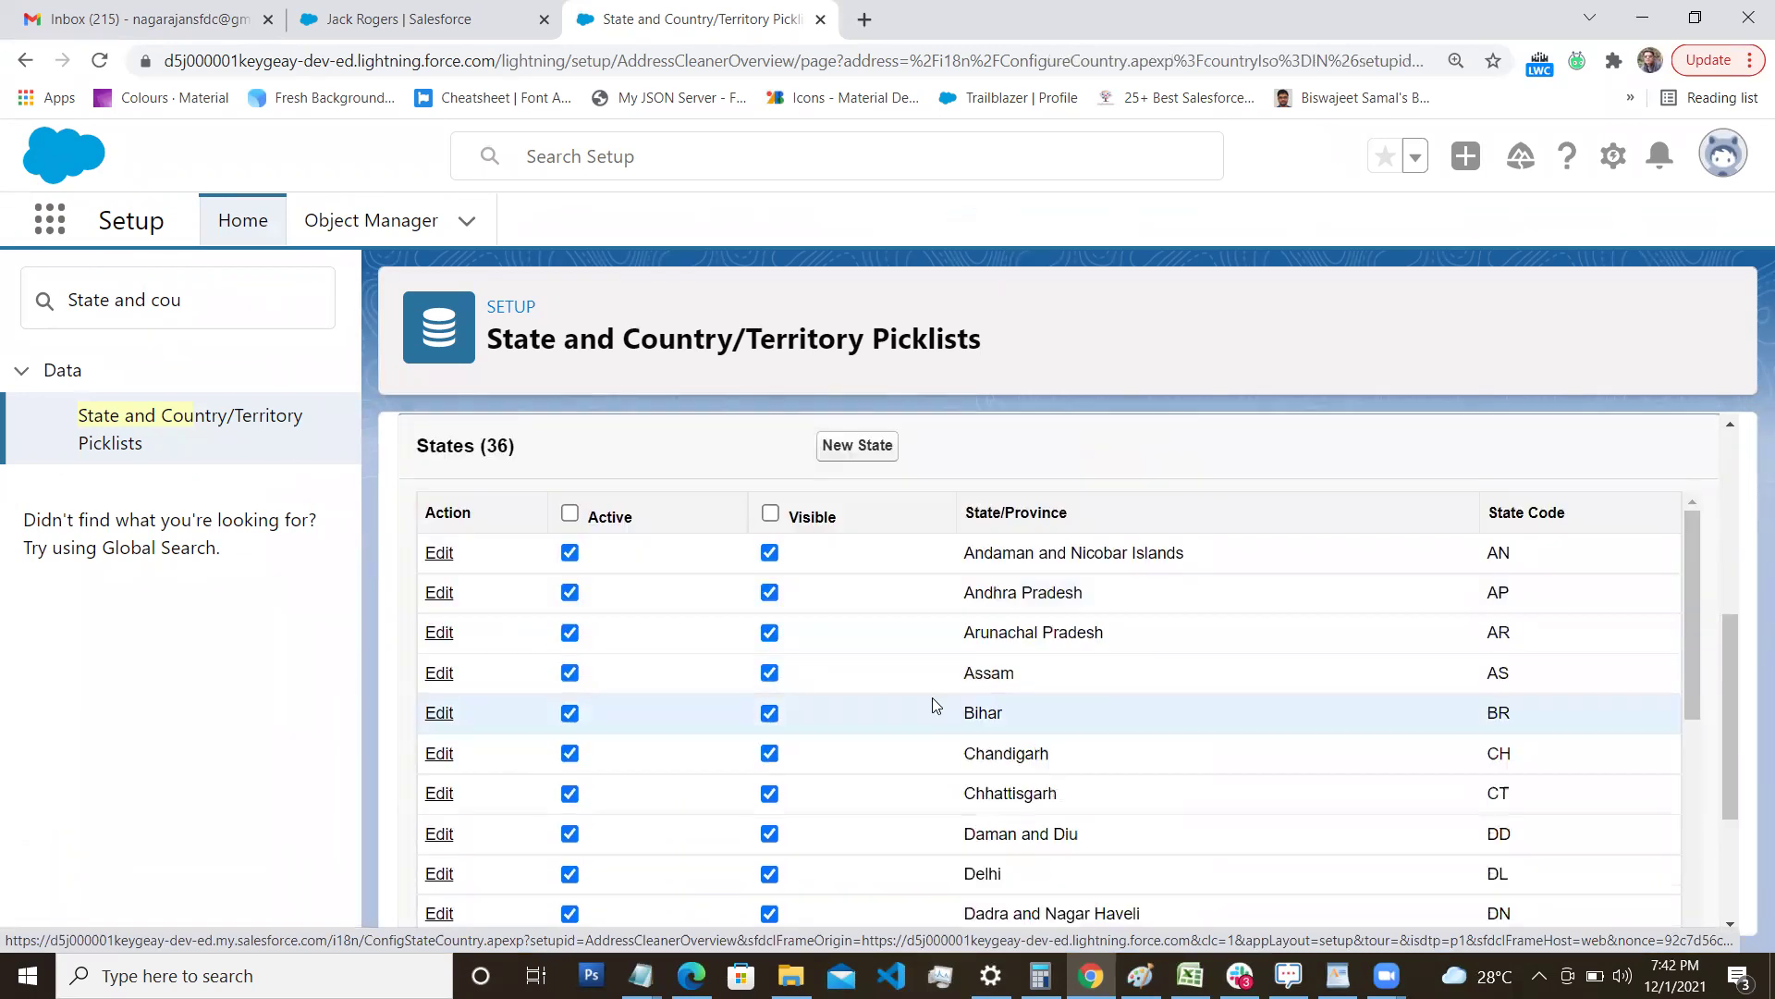
{"action": "scroll", "coordinate": [876, 770], "scroll_direction": "up", "scroll_amount": 3}
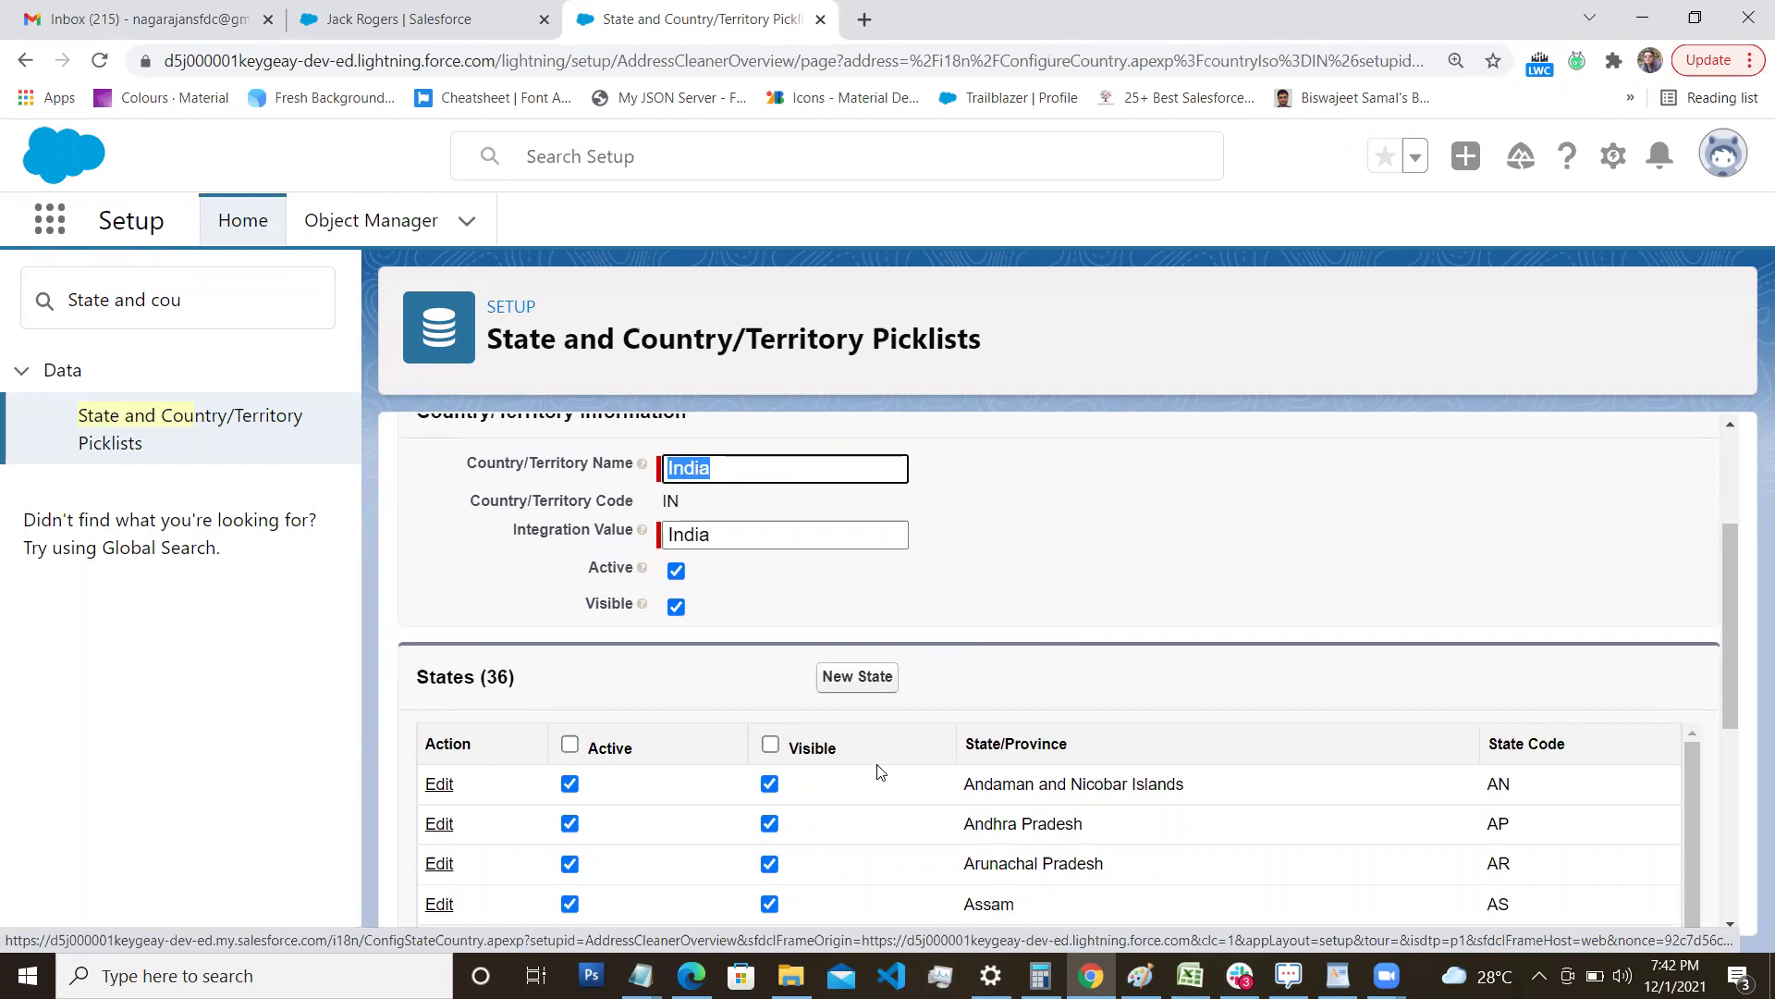
{"action": "scroll", "coordinate": [879, 771], "scroll_direction": "up", "scroll_amount": 2}
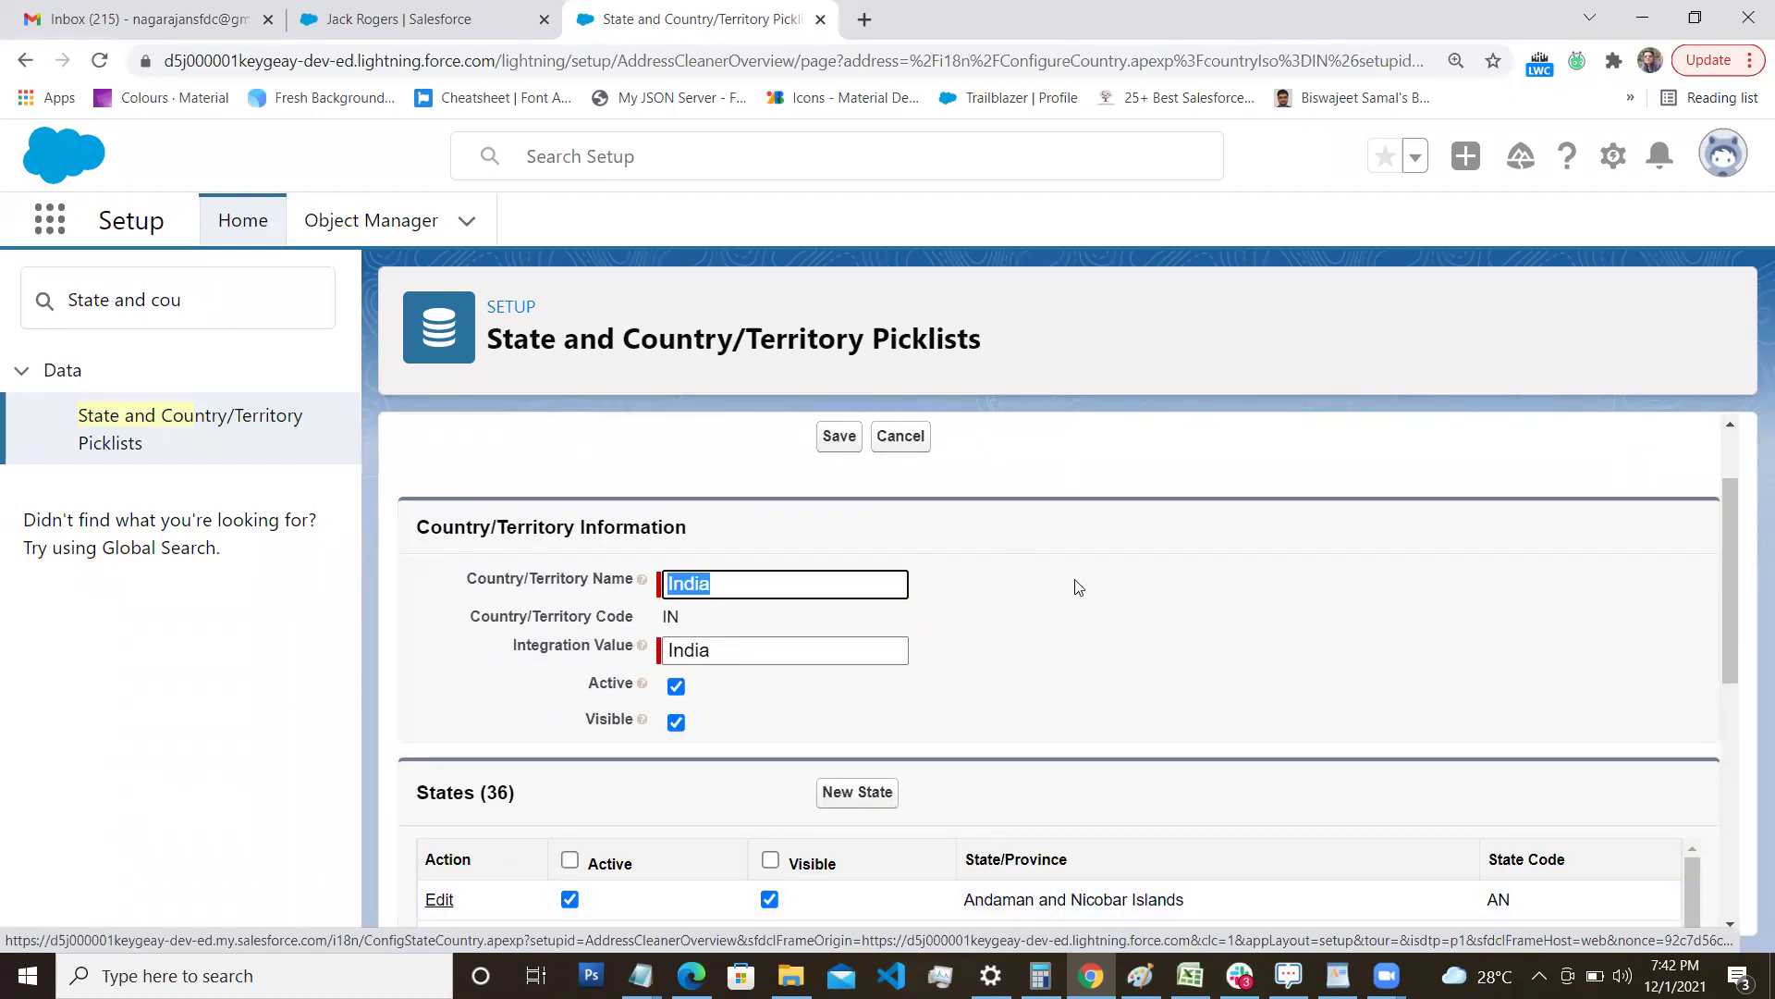
{"action": "scroll", "coordinate": [1037, 587], "scroll_direction": "down", "scroll_amount": 2}
{"action": "scroll", "coordinate": [922, 589], "scroll_direction": "down", "scroll_amount": 1}
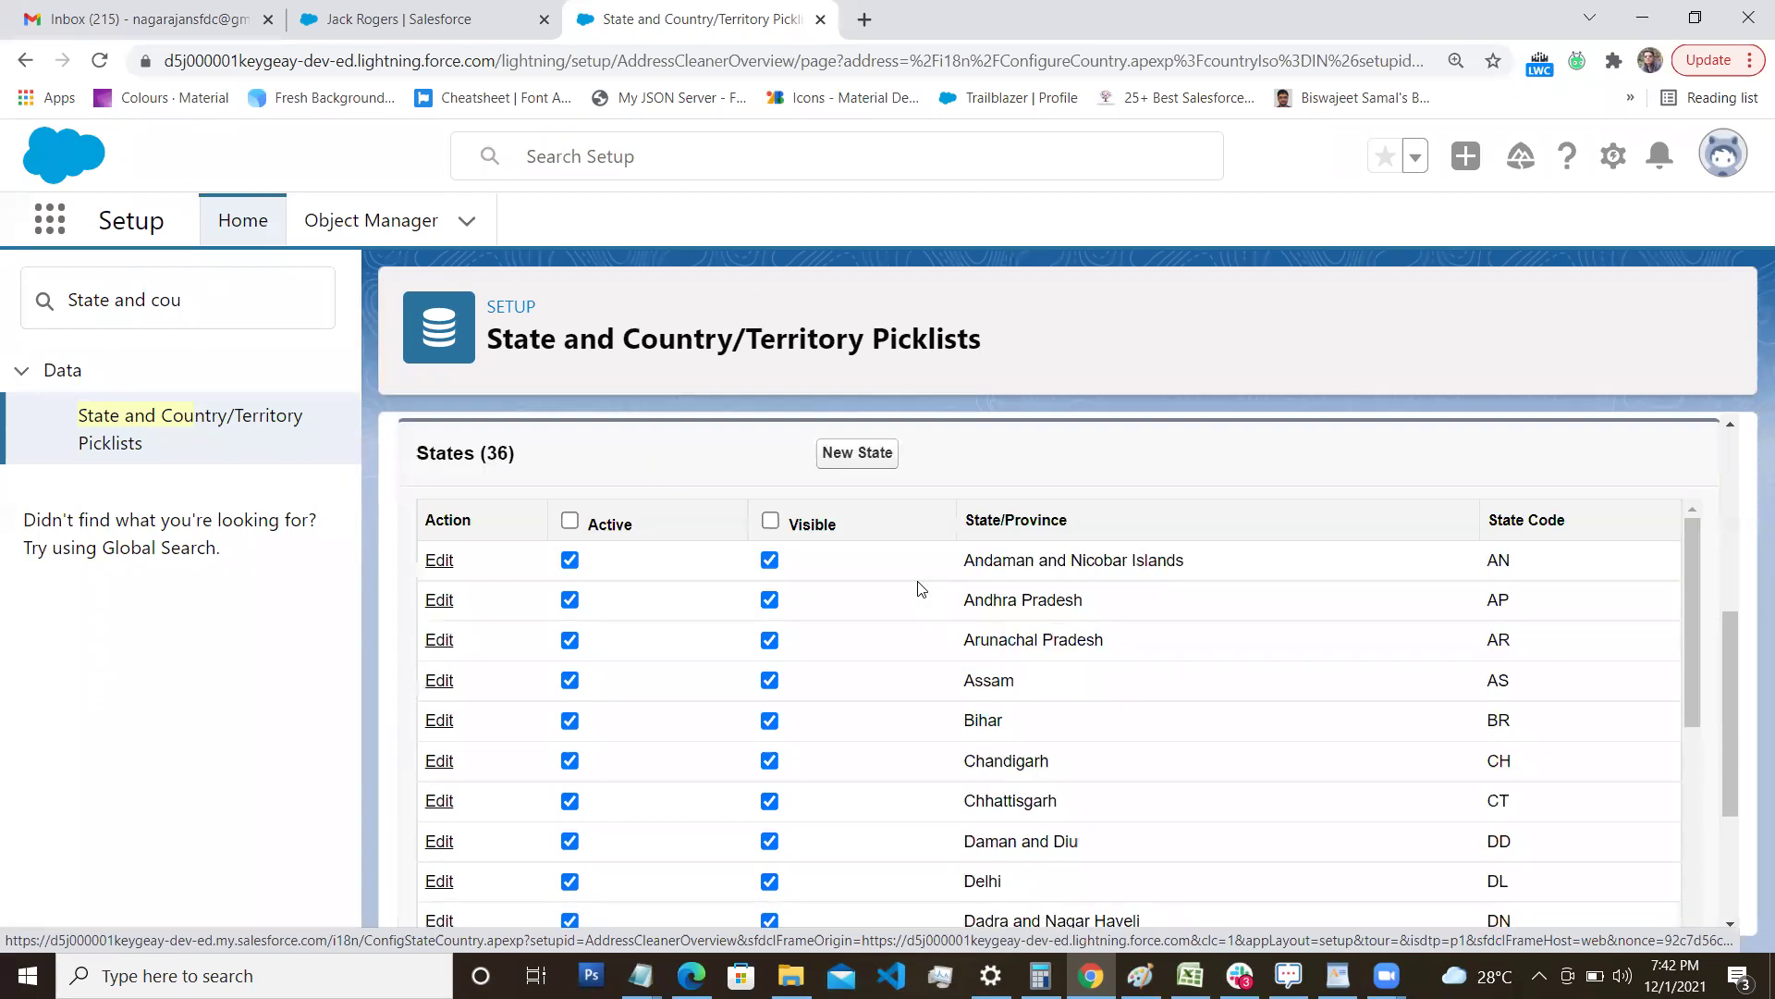
Look at the blank new state form for India, leave it without adding one, and review India's list of states.
{"action": "scroll", "coordinate": [922, 589], "scroll_direction": "up", "scroll_amount": 1}
{"action": "left_click", "coordinate": [835, 561]}
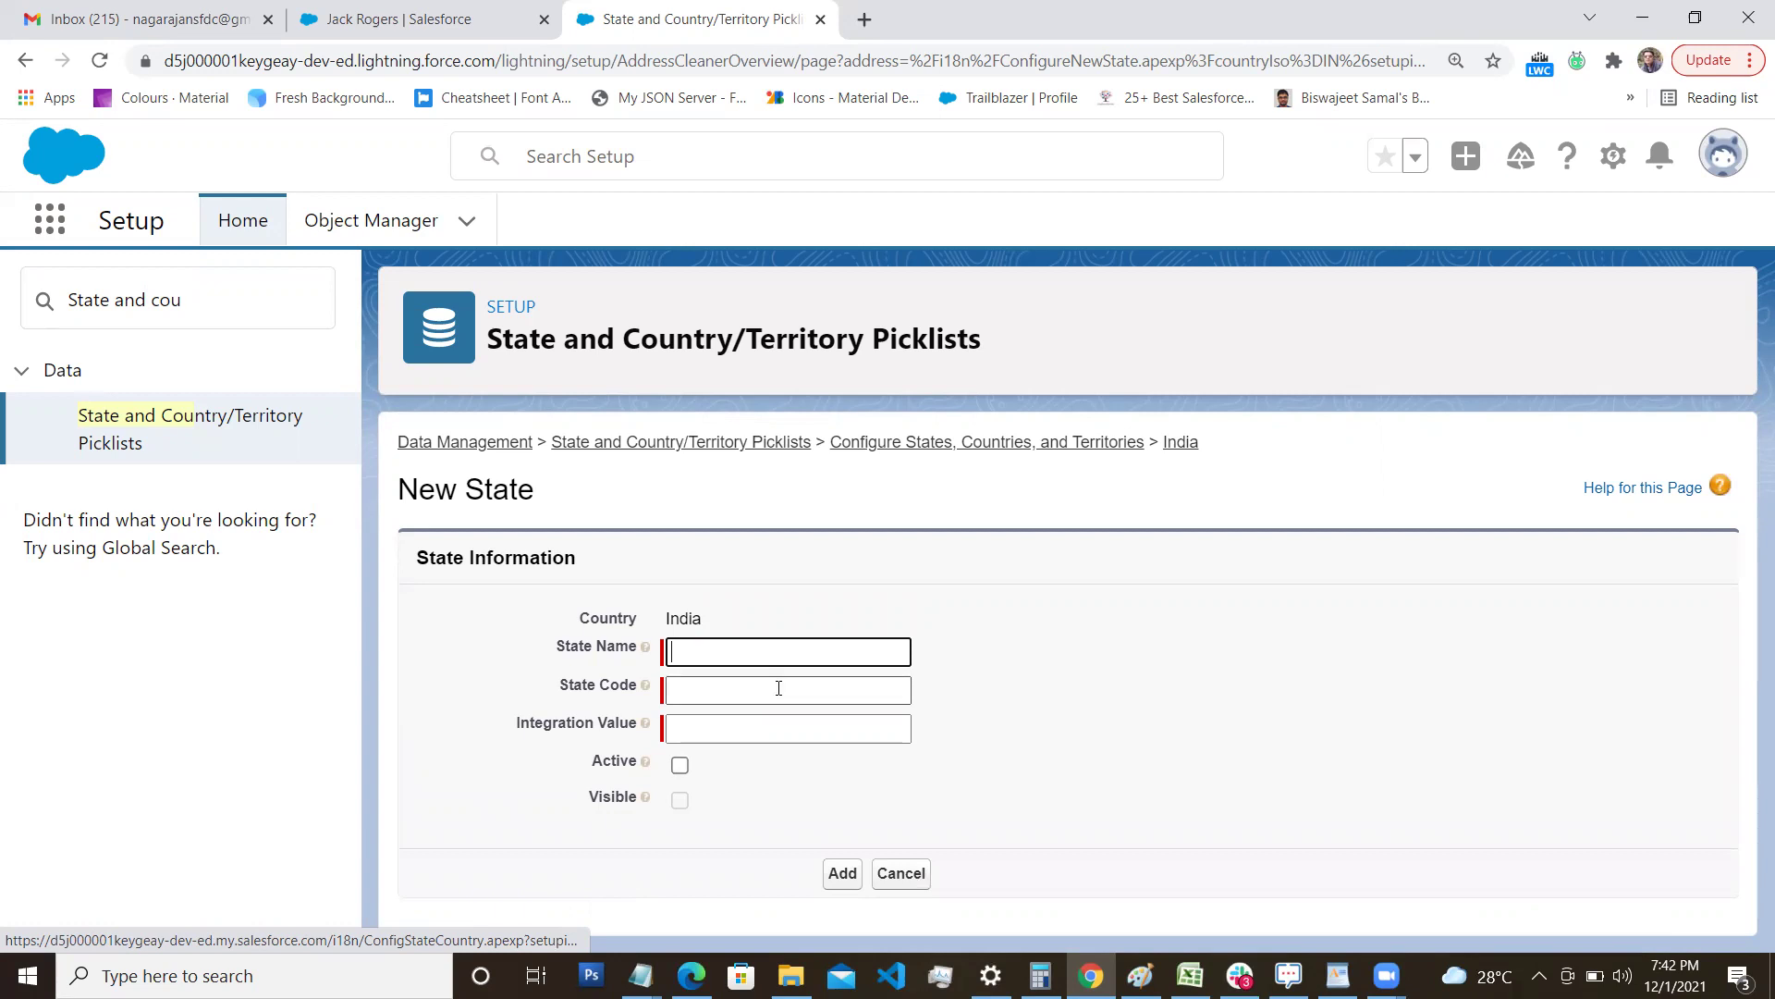
{"action": "left_click", "coordinate": [912, 874]}
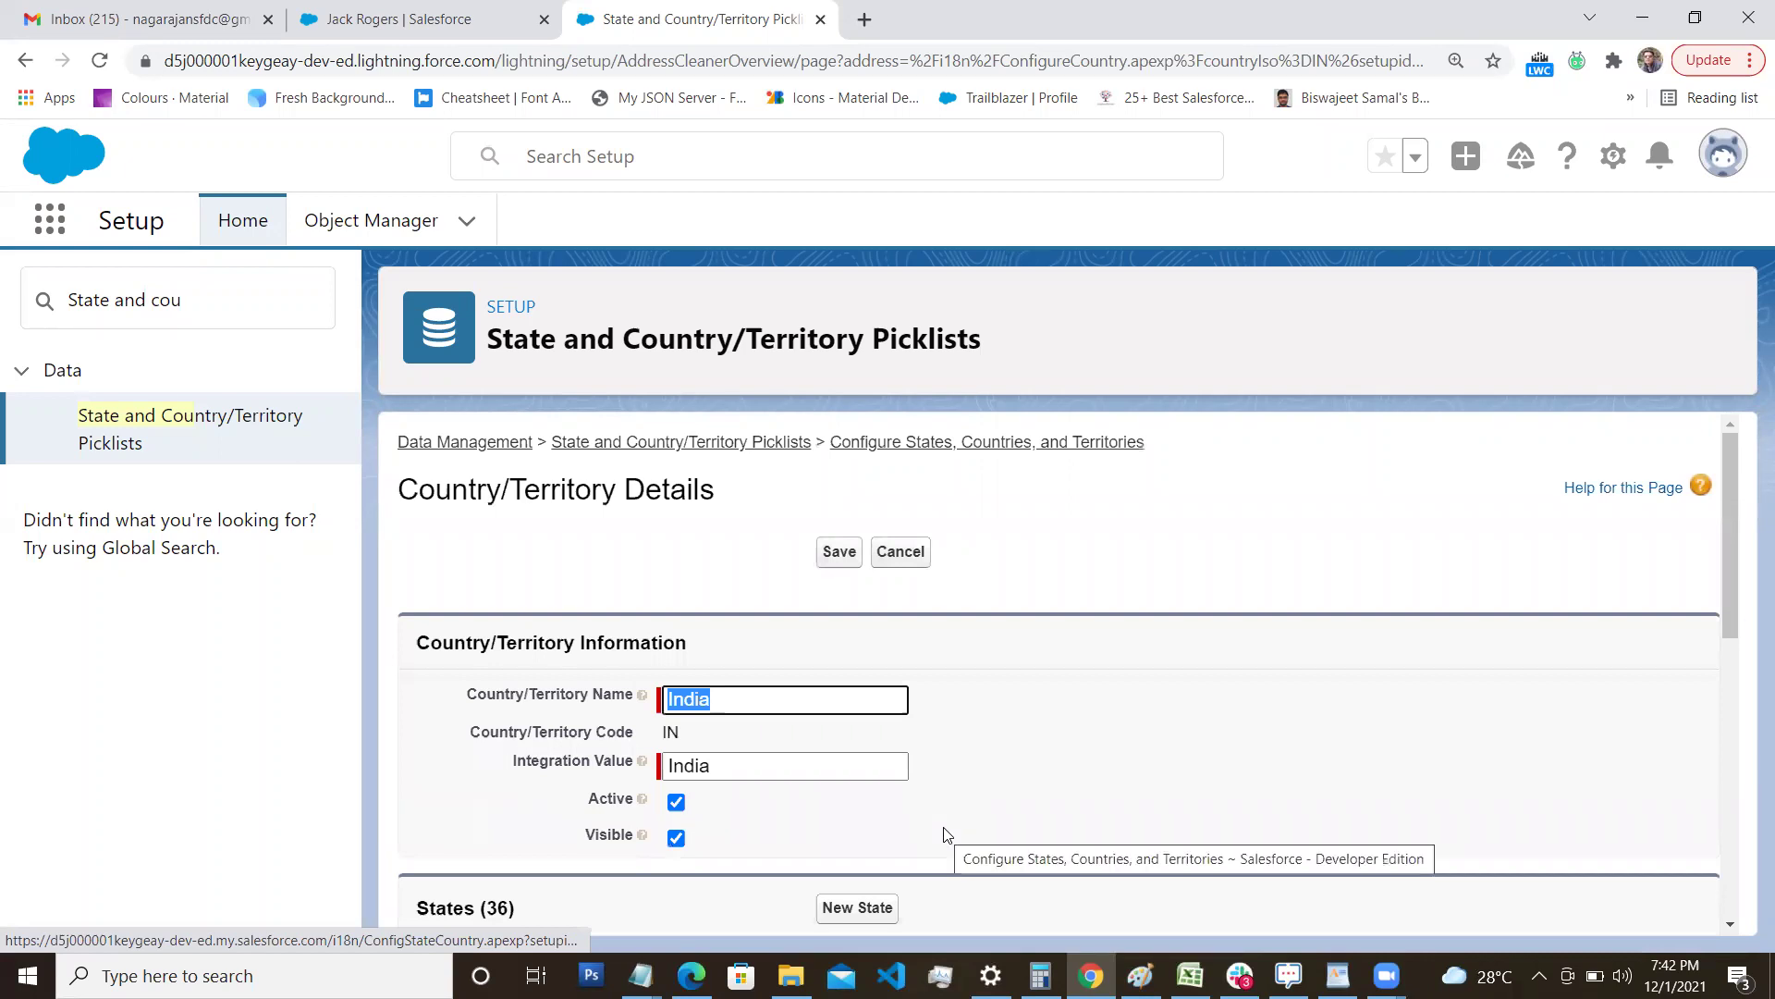
{"action": "scroll", "coordinate": [980, 813], "scroll_direction": "down", "scroll_amount": 2}
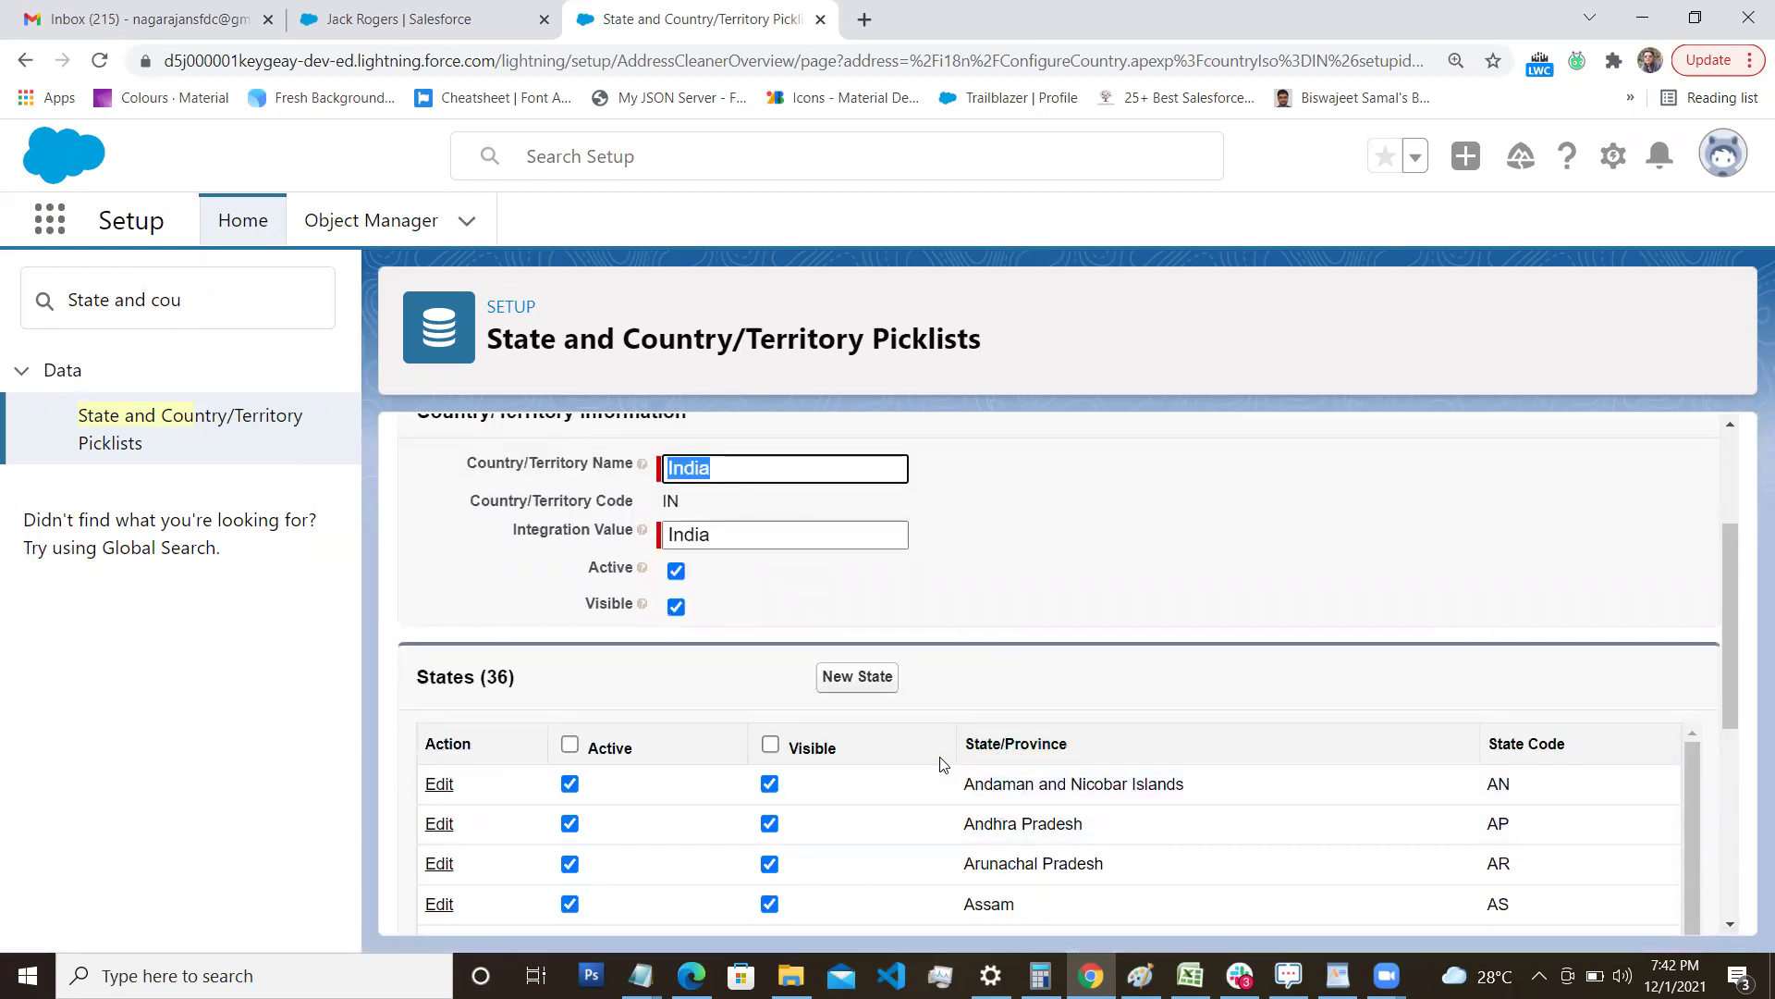
{"action": "scroll", "coordinate": [942, 762], "scroll_direction": "down", "scroll_amount": 1}
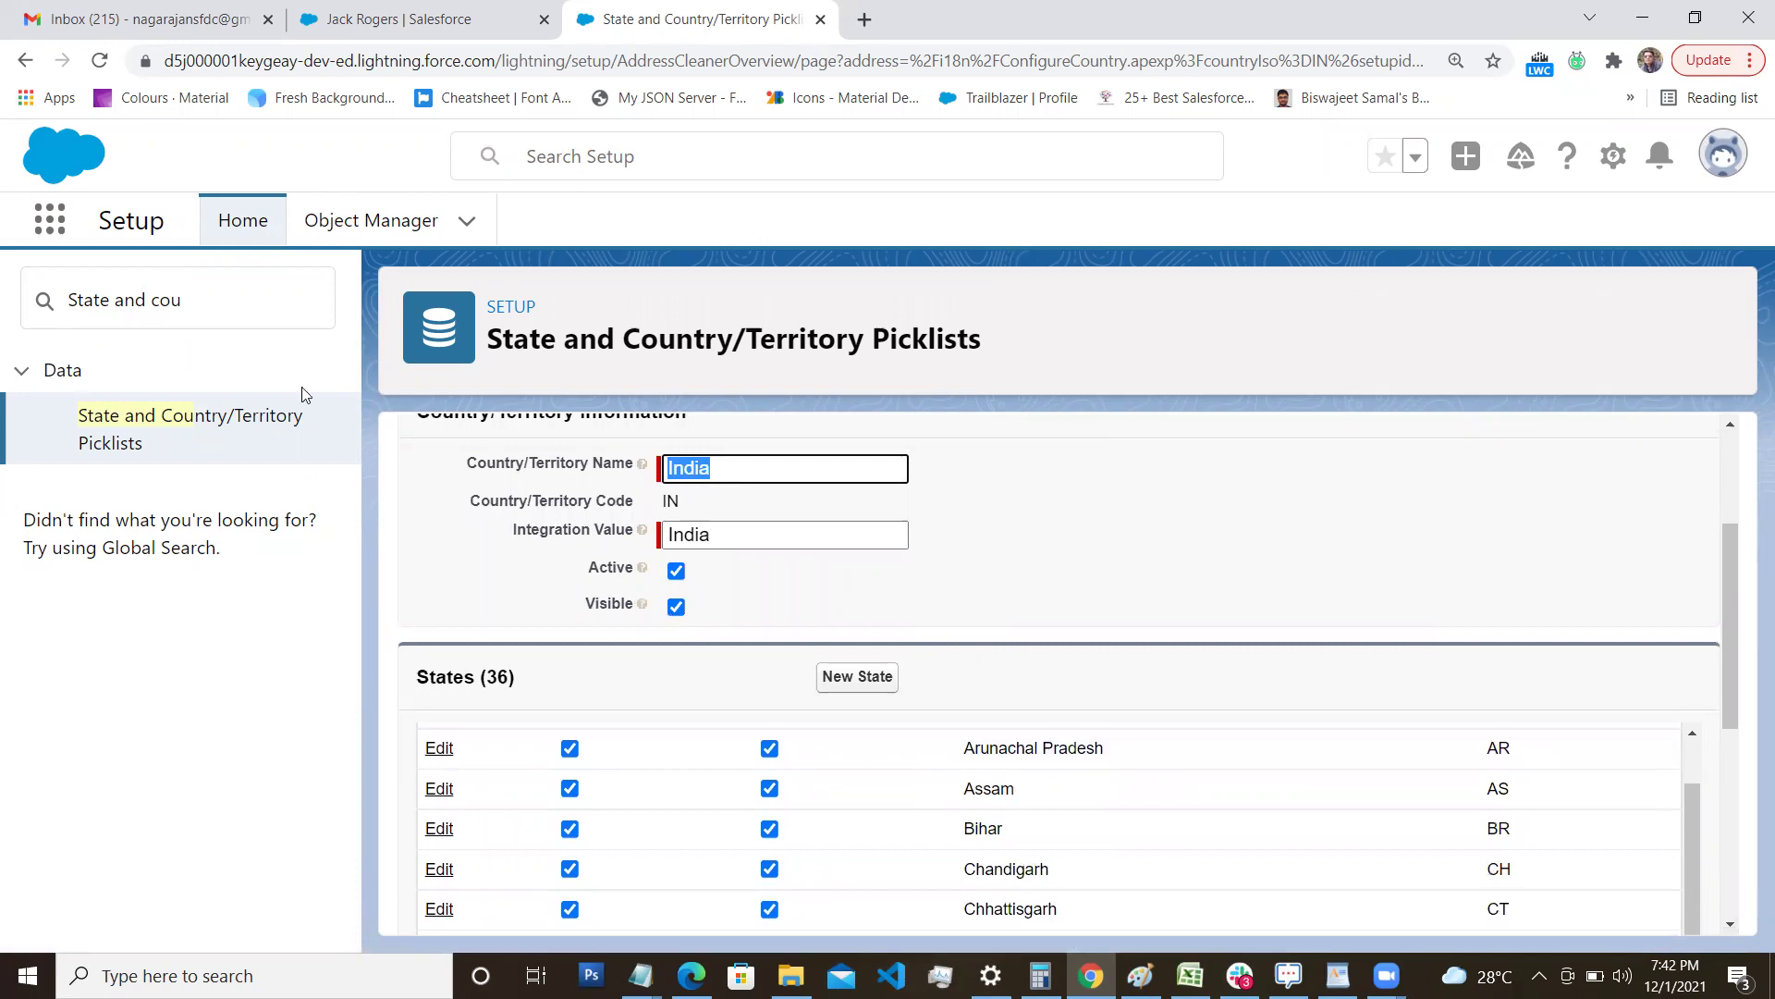
Return to the State and Country/Territory Picklists overview and run the scan for state and country/territory data.
{"action": "left_click", "coordinate": [225, 418]}
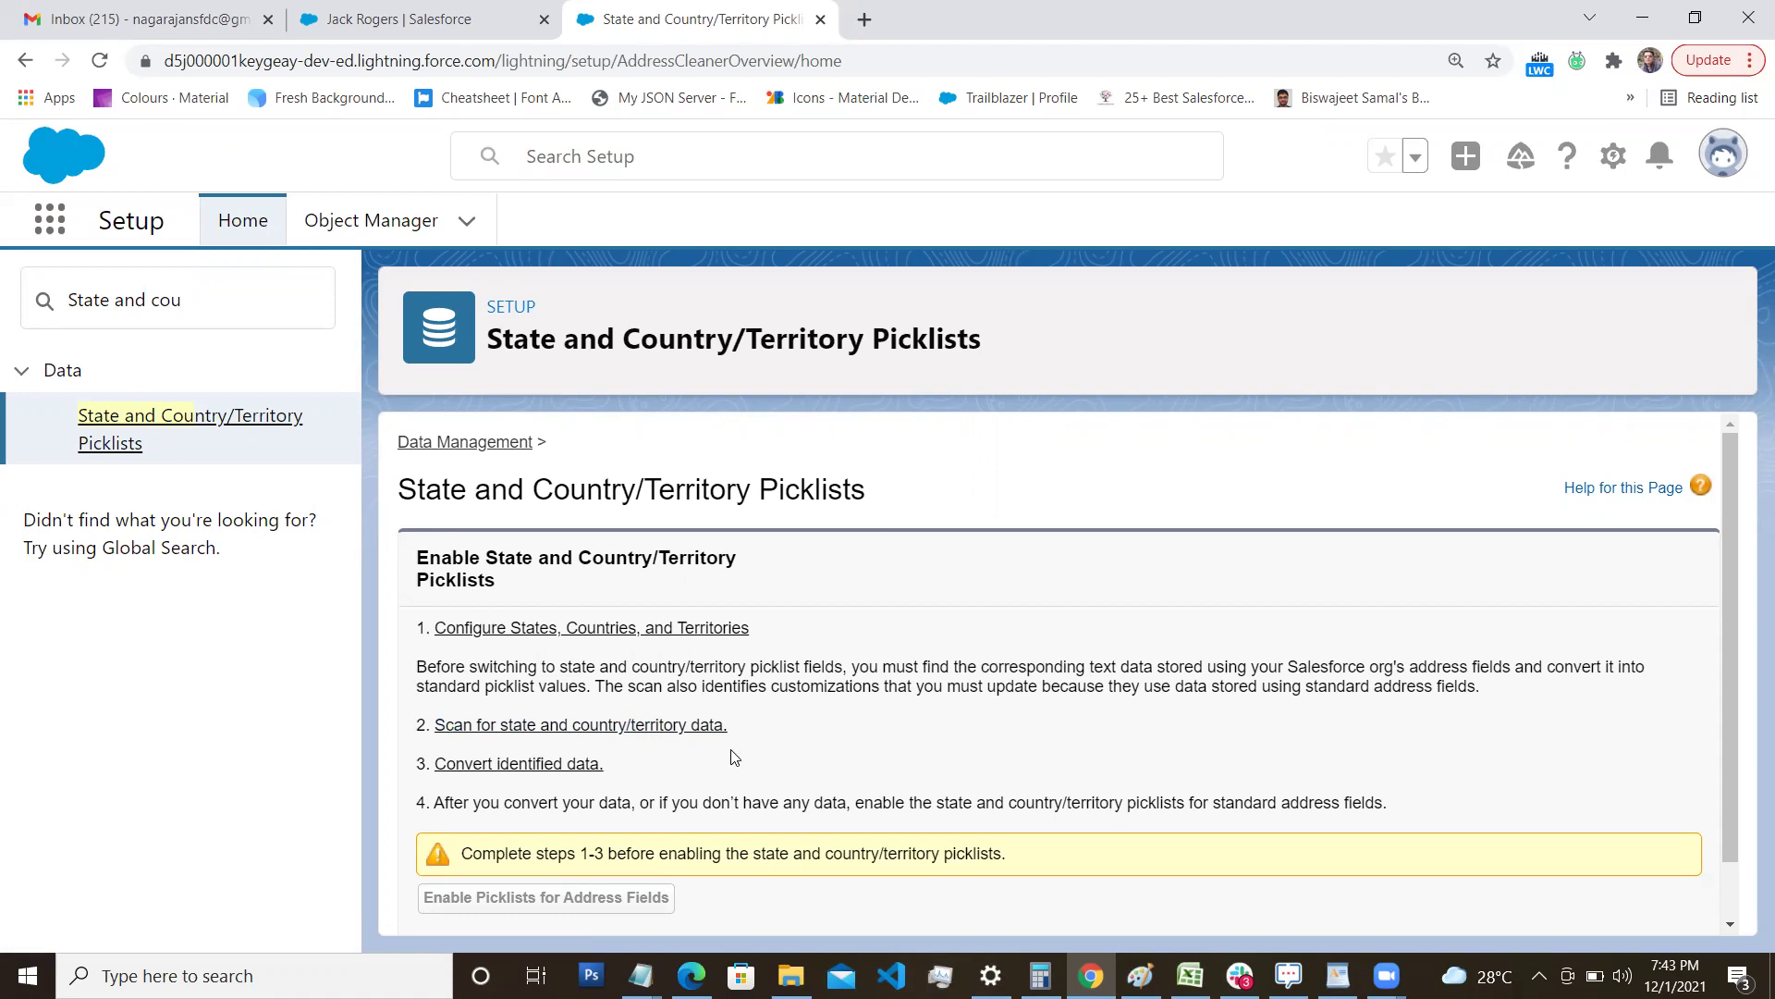
{"action": "scroll", "coordinate": [730, 749], "scroll_direction": "down", "scroll_amount": 1}
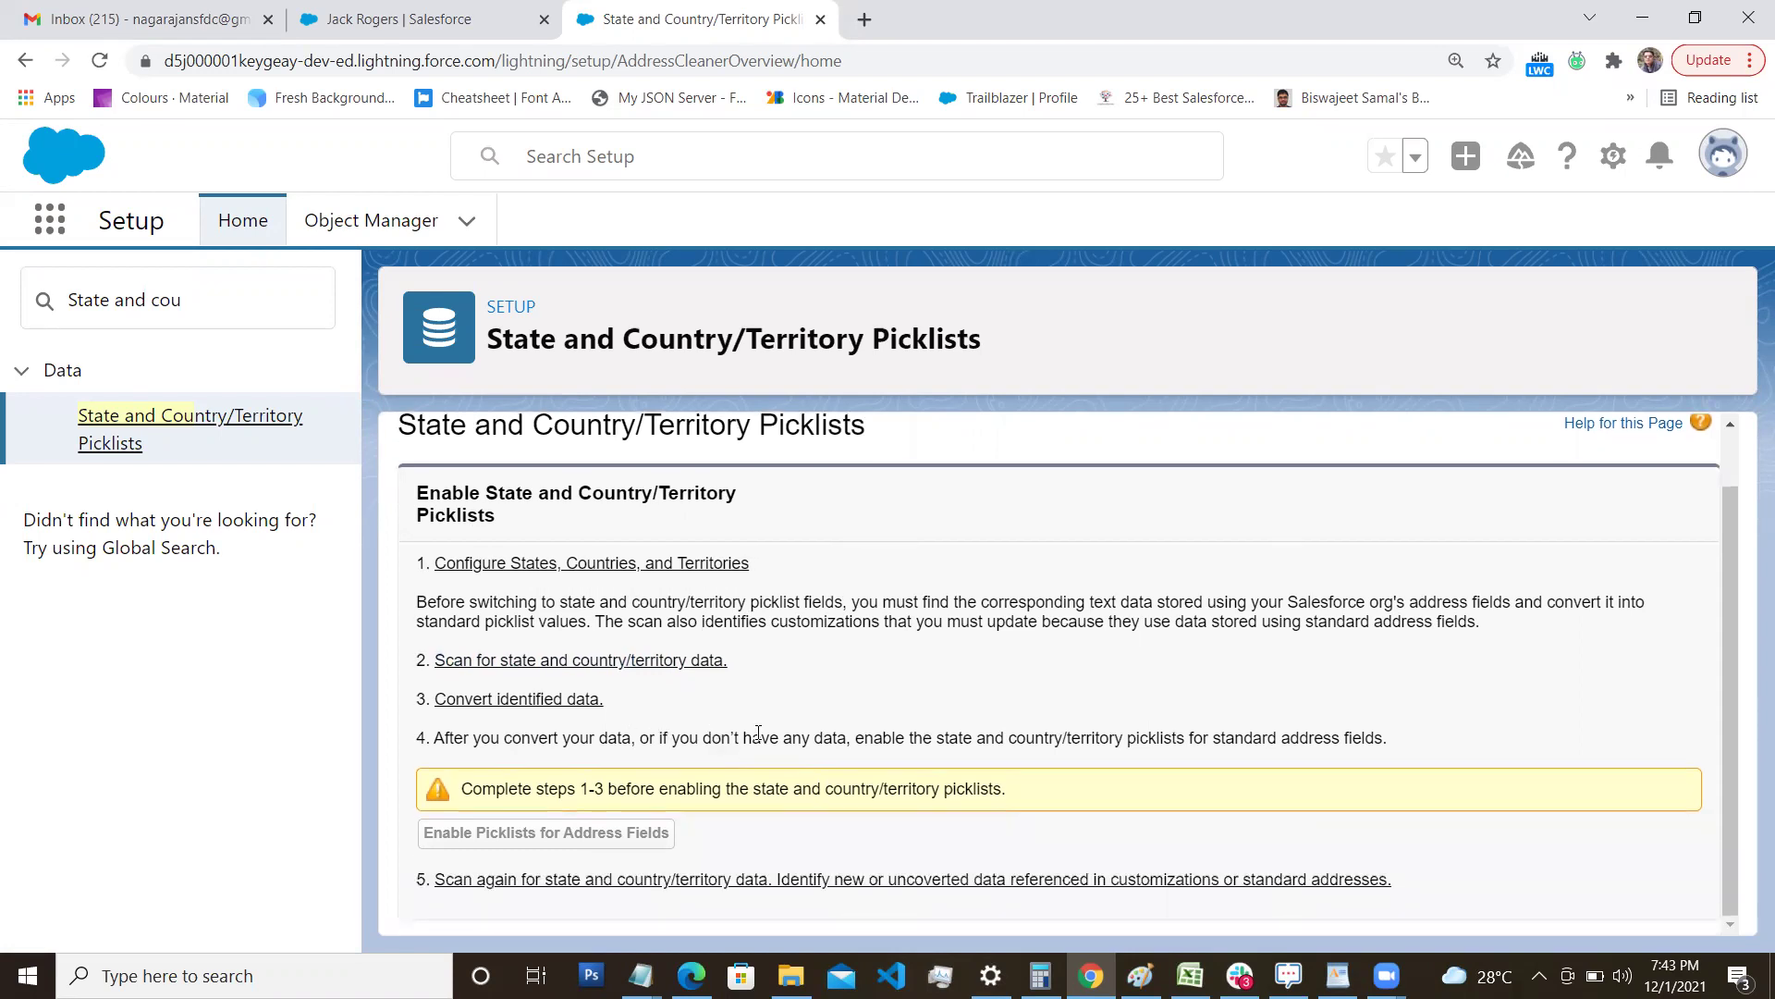
{"action": "scroll", "coordinate": [758, 734], "scroll_direction": "up", "scroll_amount": 1}
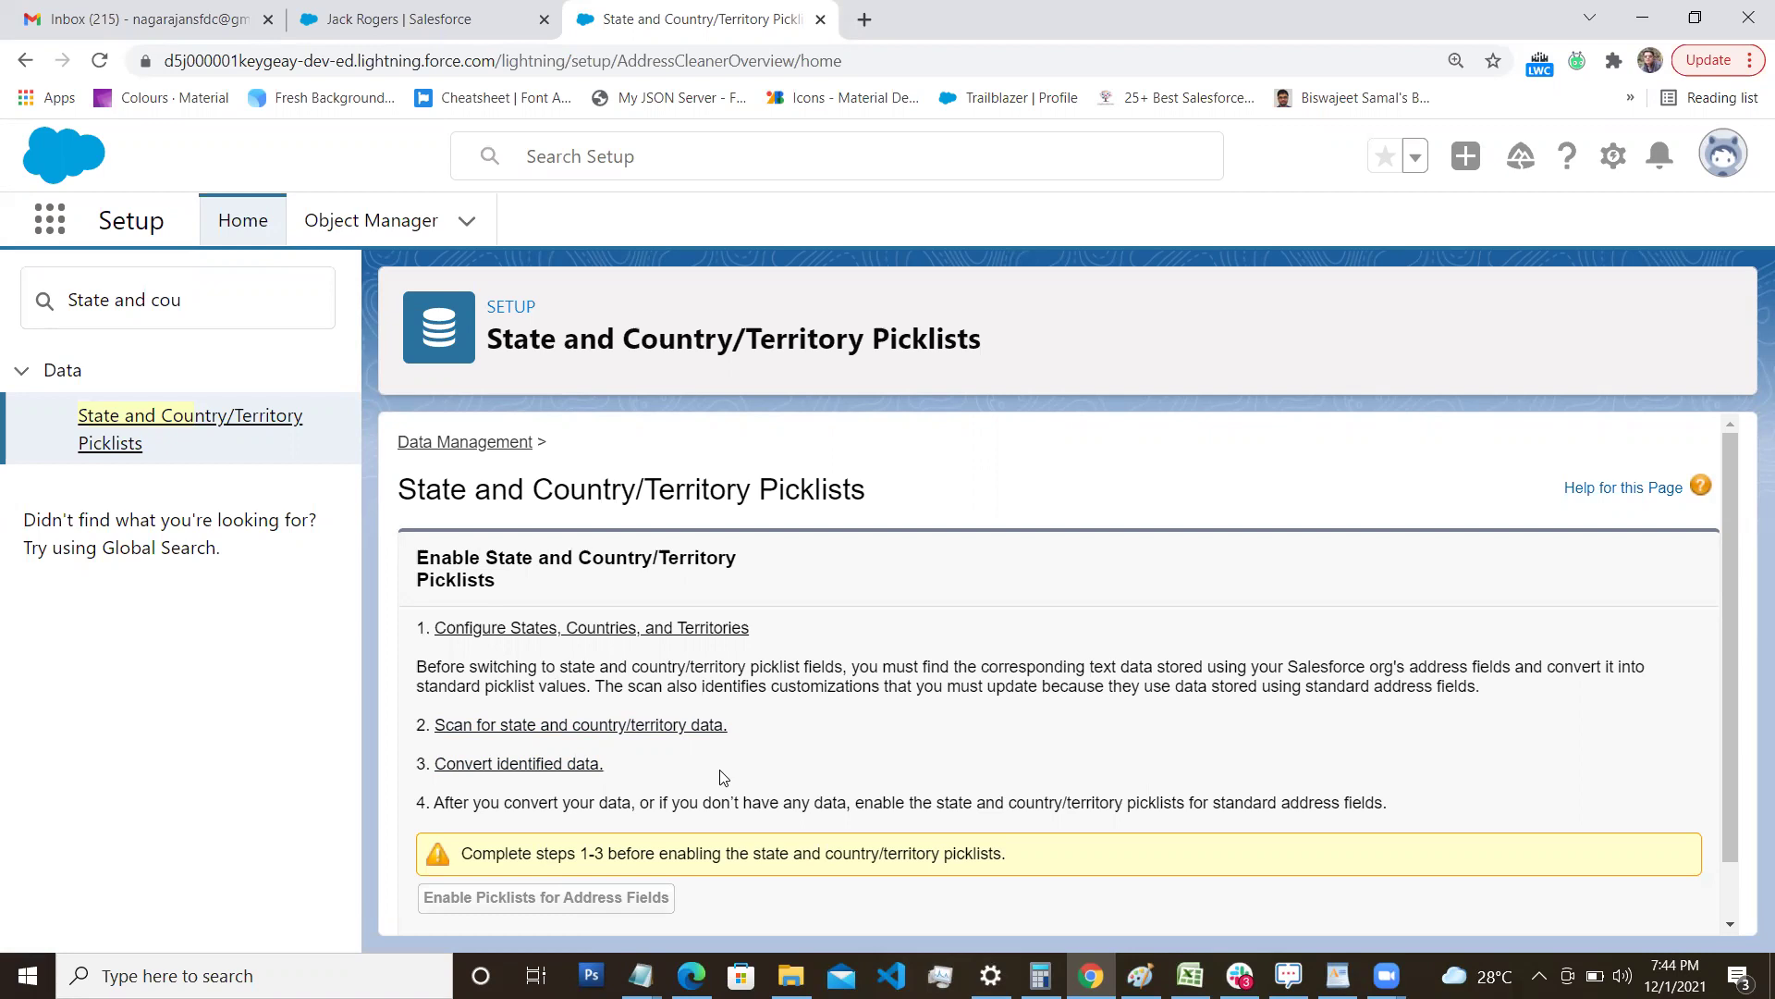
{"action": "left_click", "coordinate": [667, 731]}
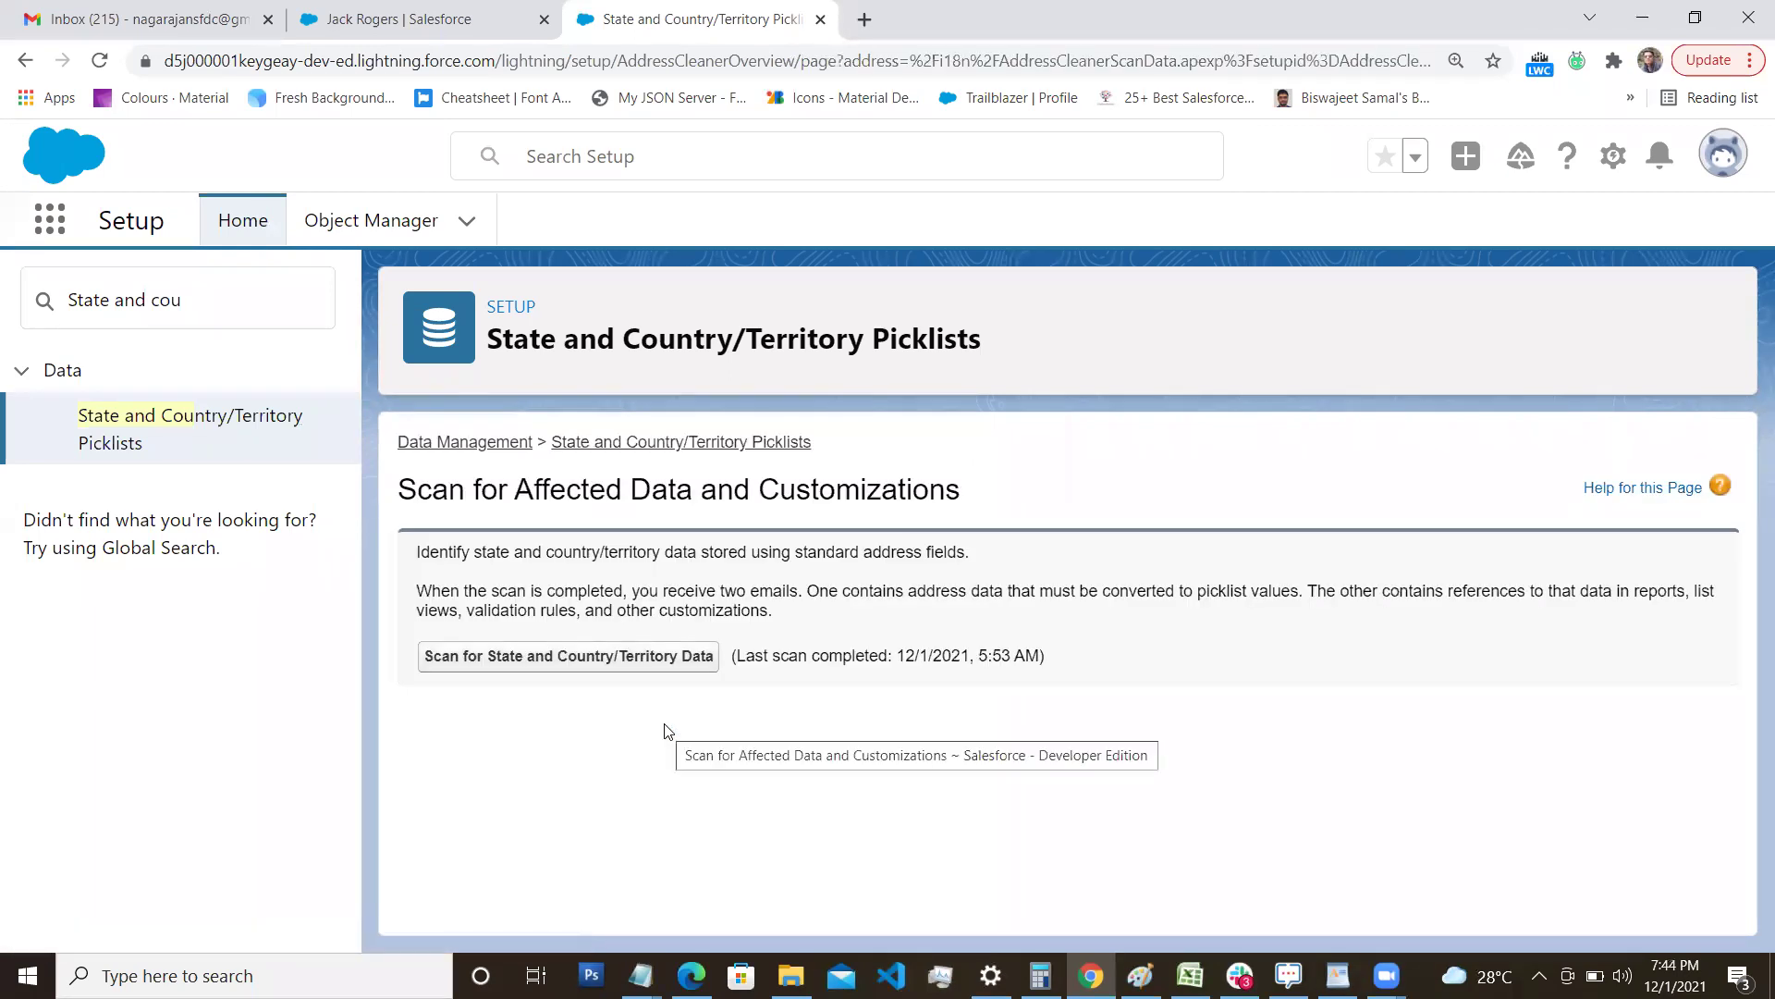
{"action": "left_click", "coordinate": [616, 659]}
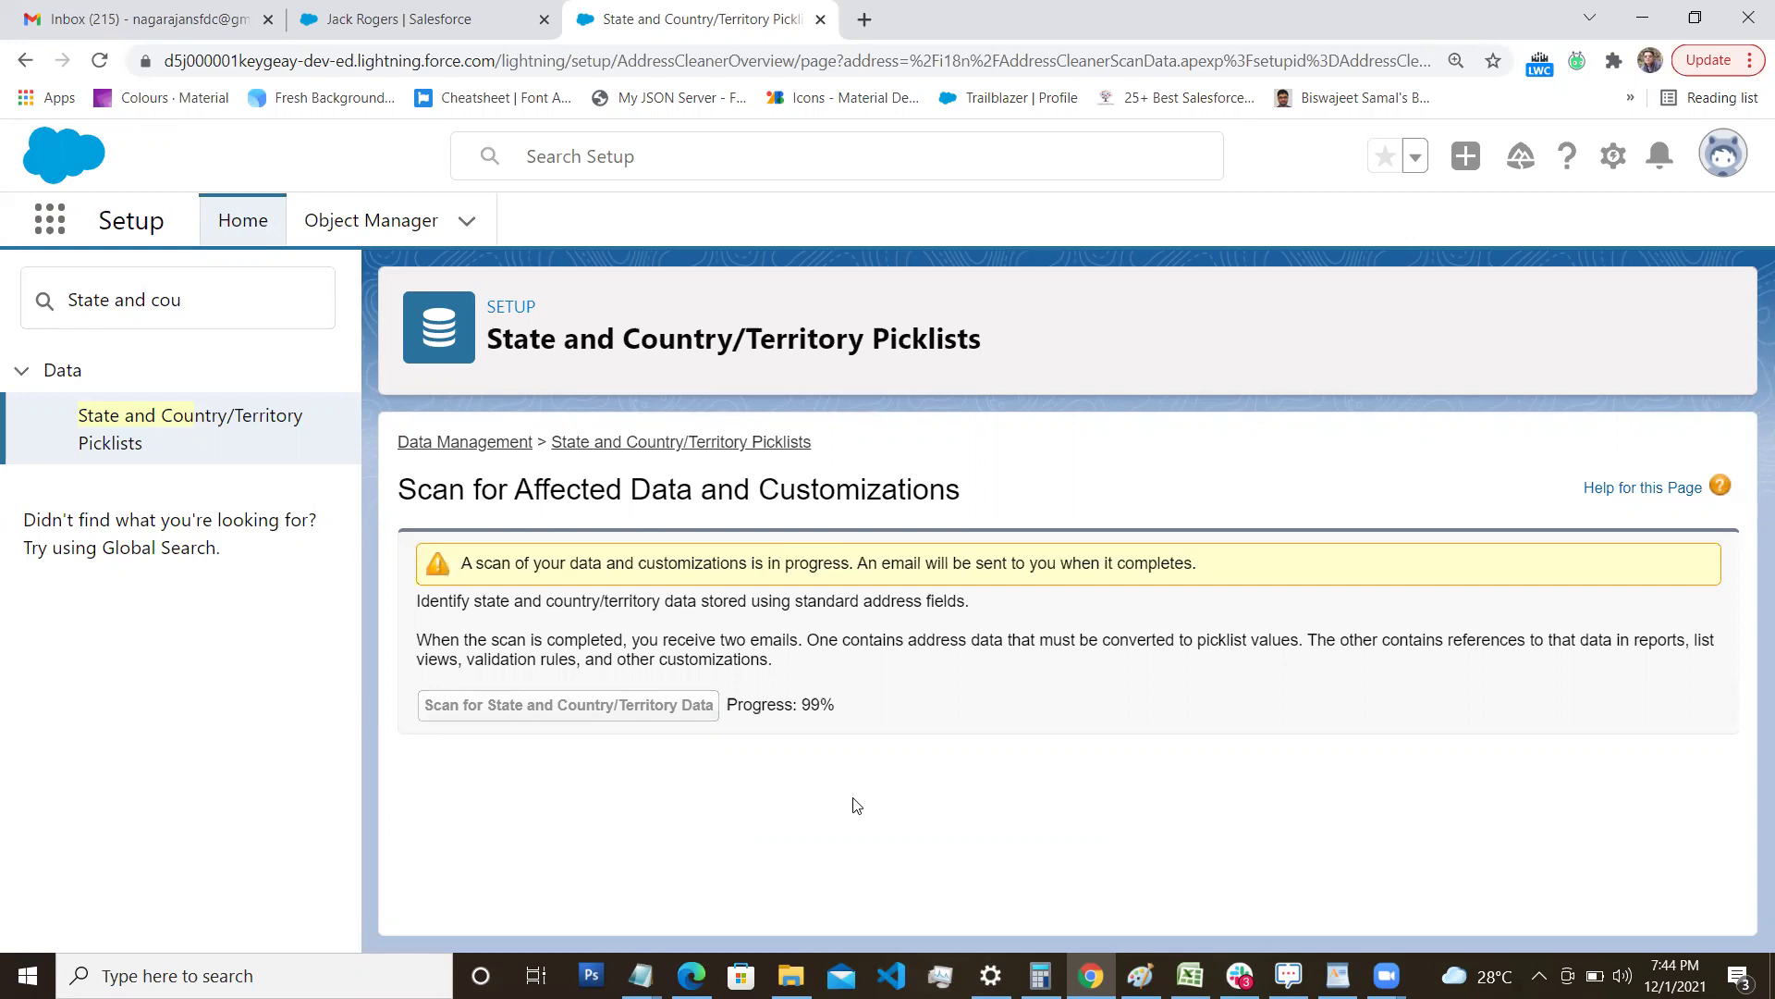
Switch to Gmail, open the Address Customization Scan email, and follow its link to view the AddressDiscovery text file.
{"action": "left_click", "coordinate": [185, 34]}
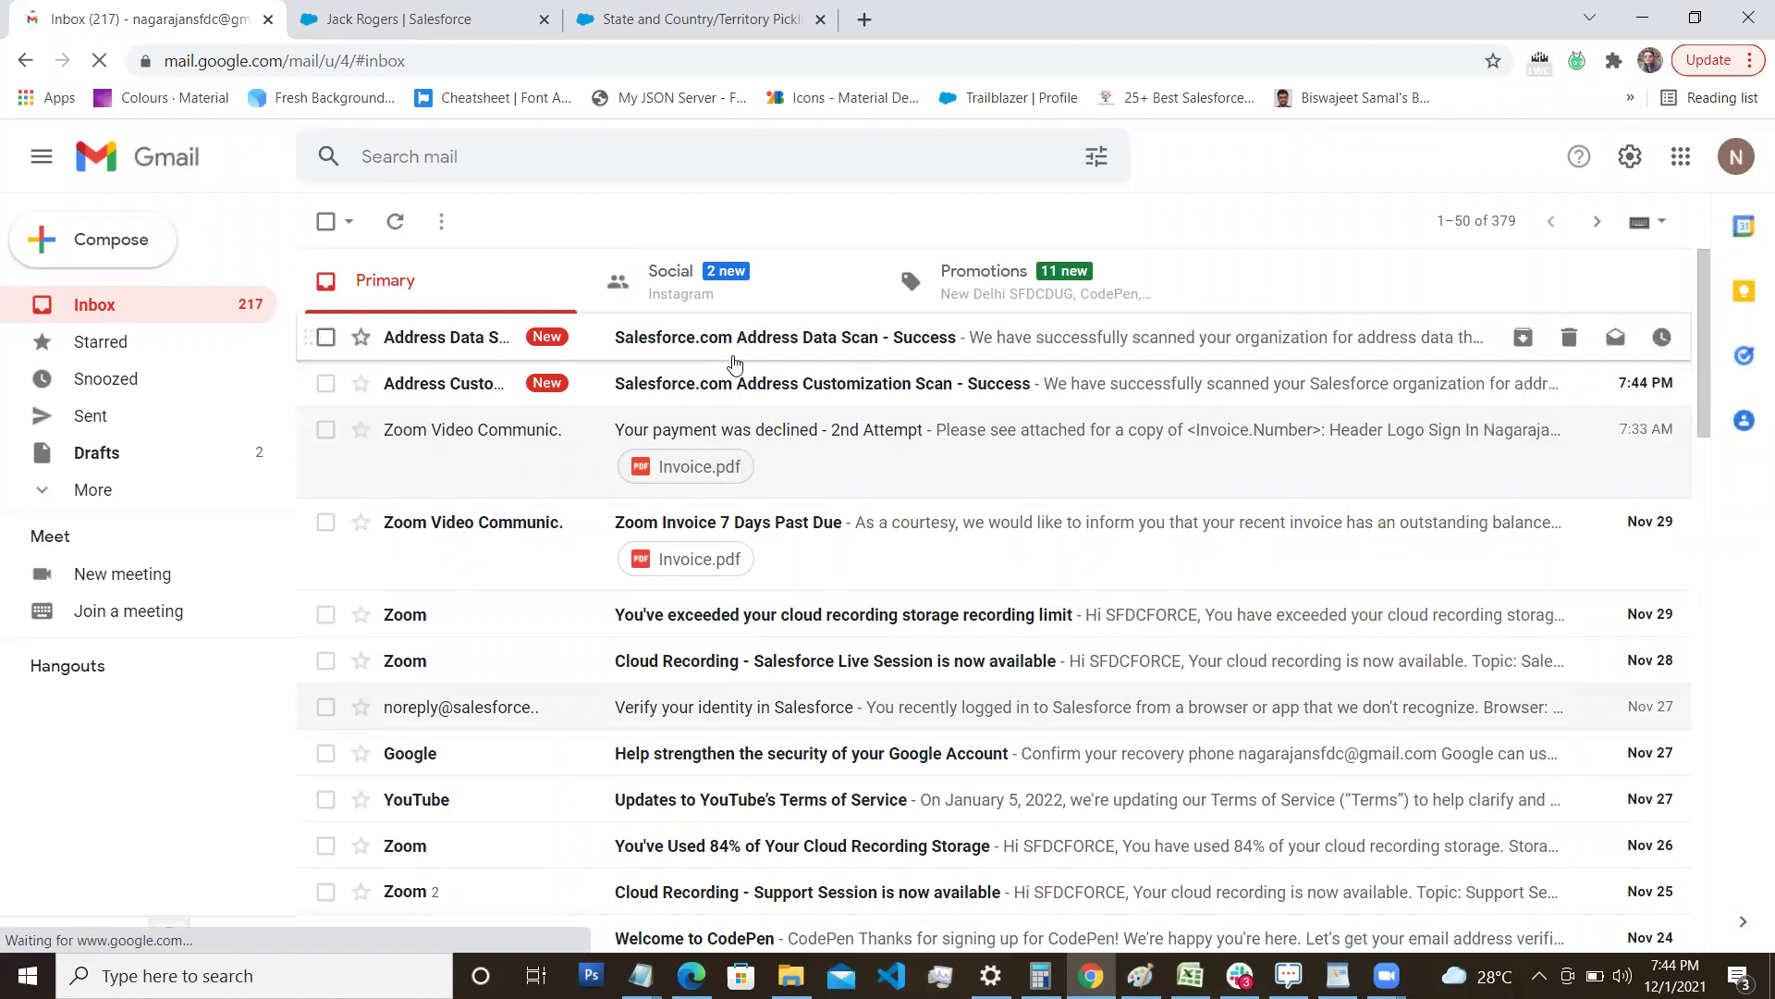
{"action": "left_click", "coordinate": [781, 411]}
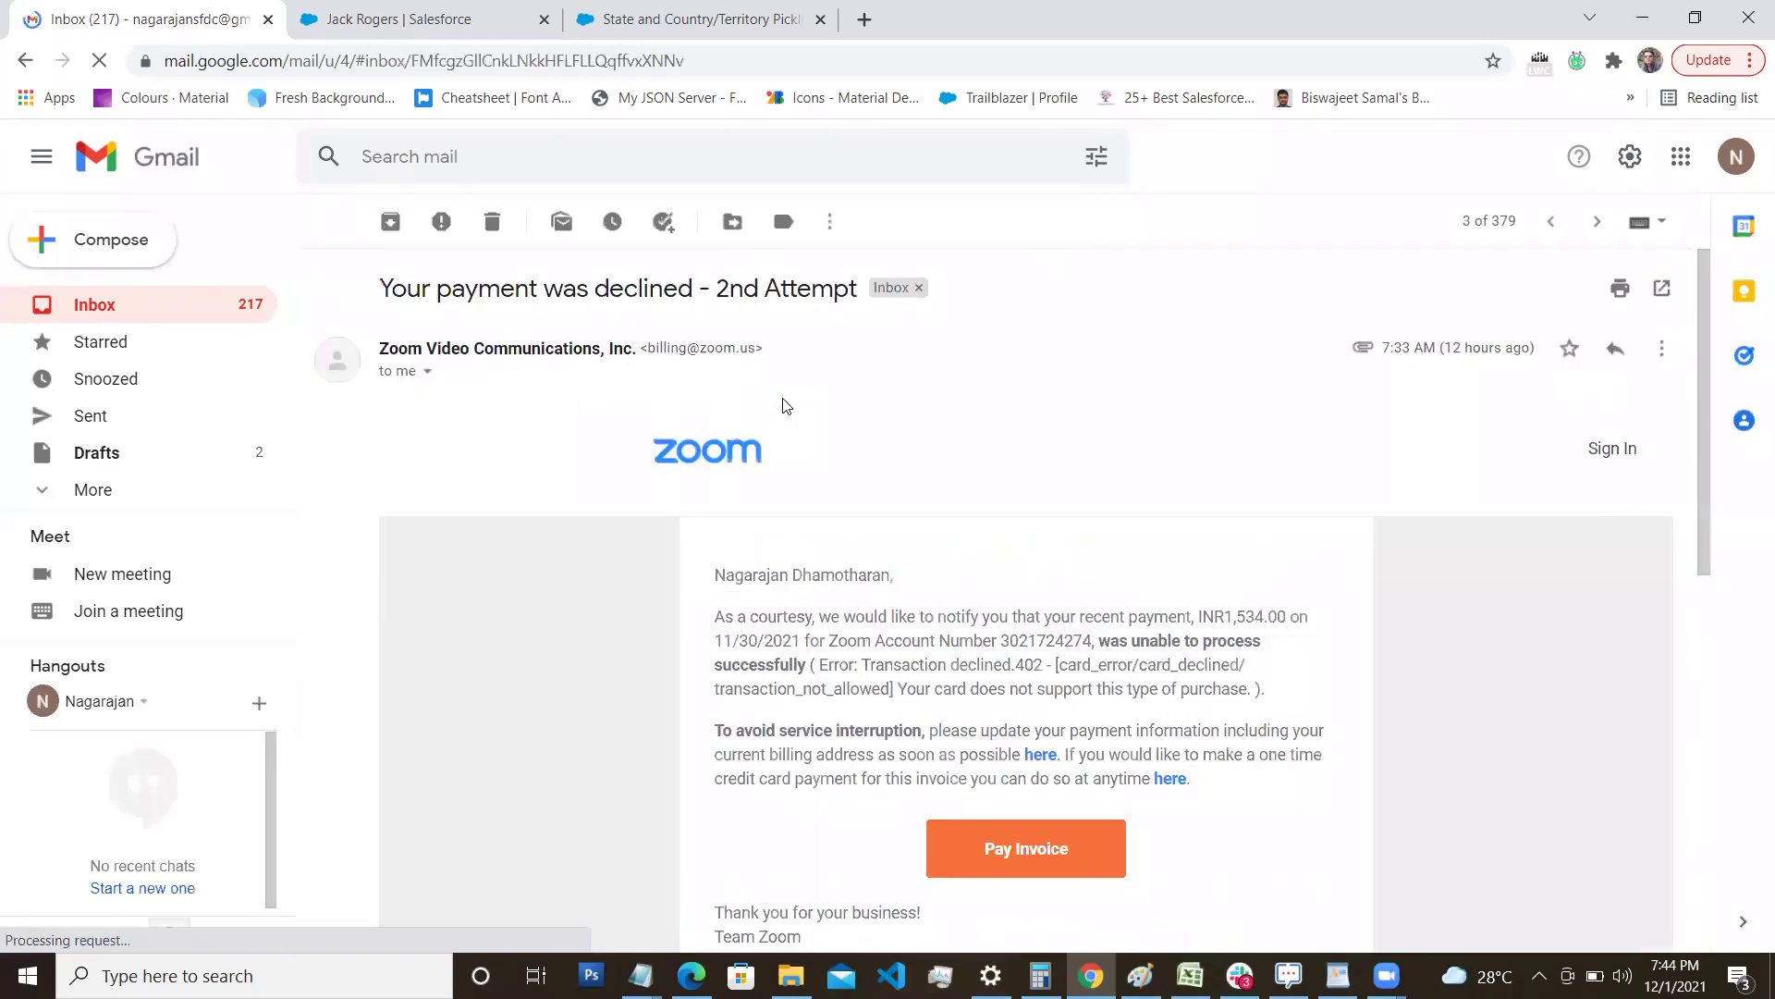
{"action": "left_click", "coordinate": [149, 315]}
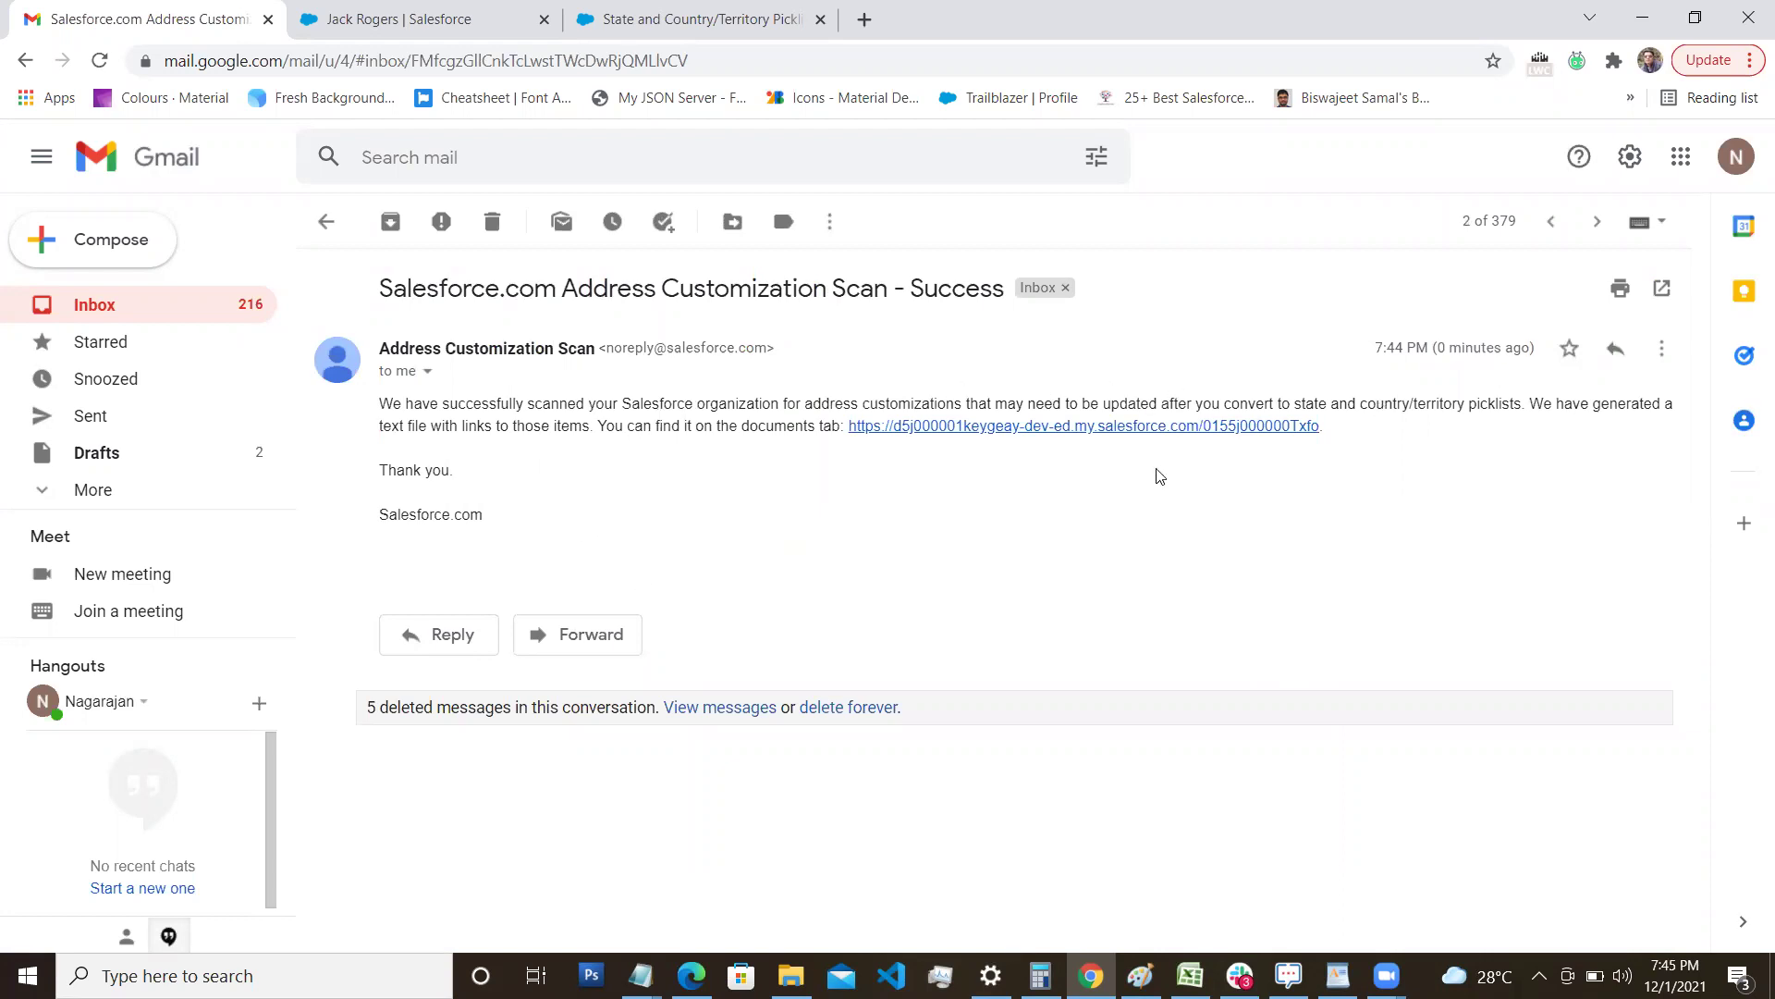
{"action": "left_click", "coordinate": [1121, 428]}
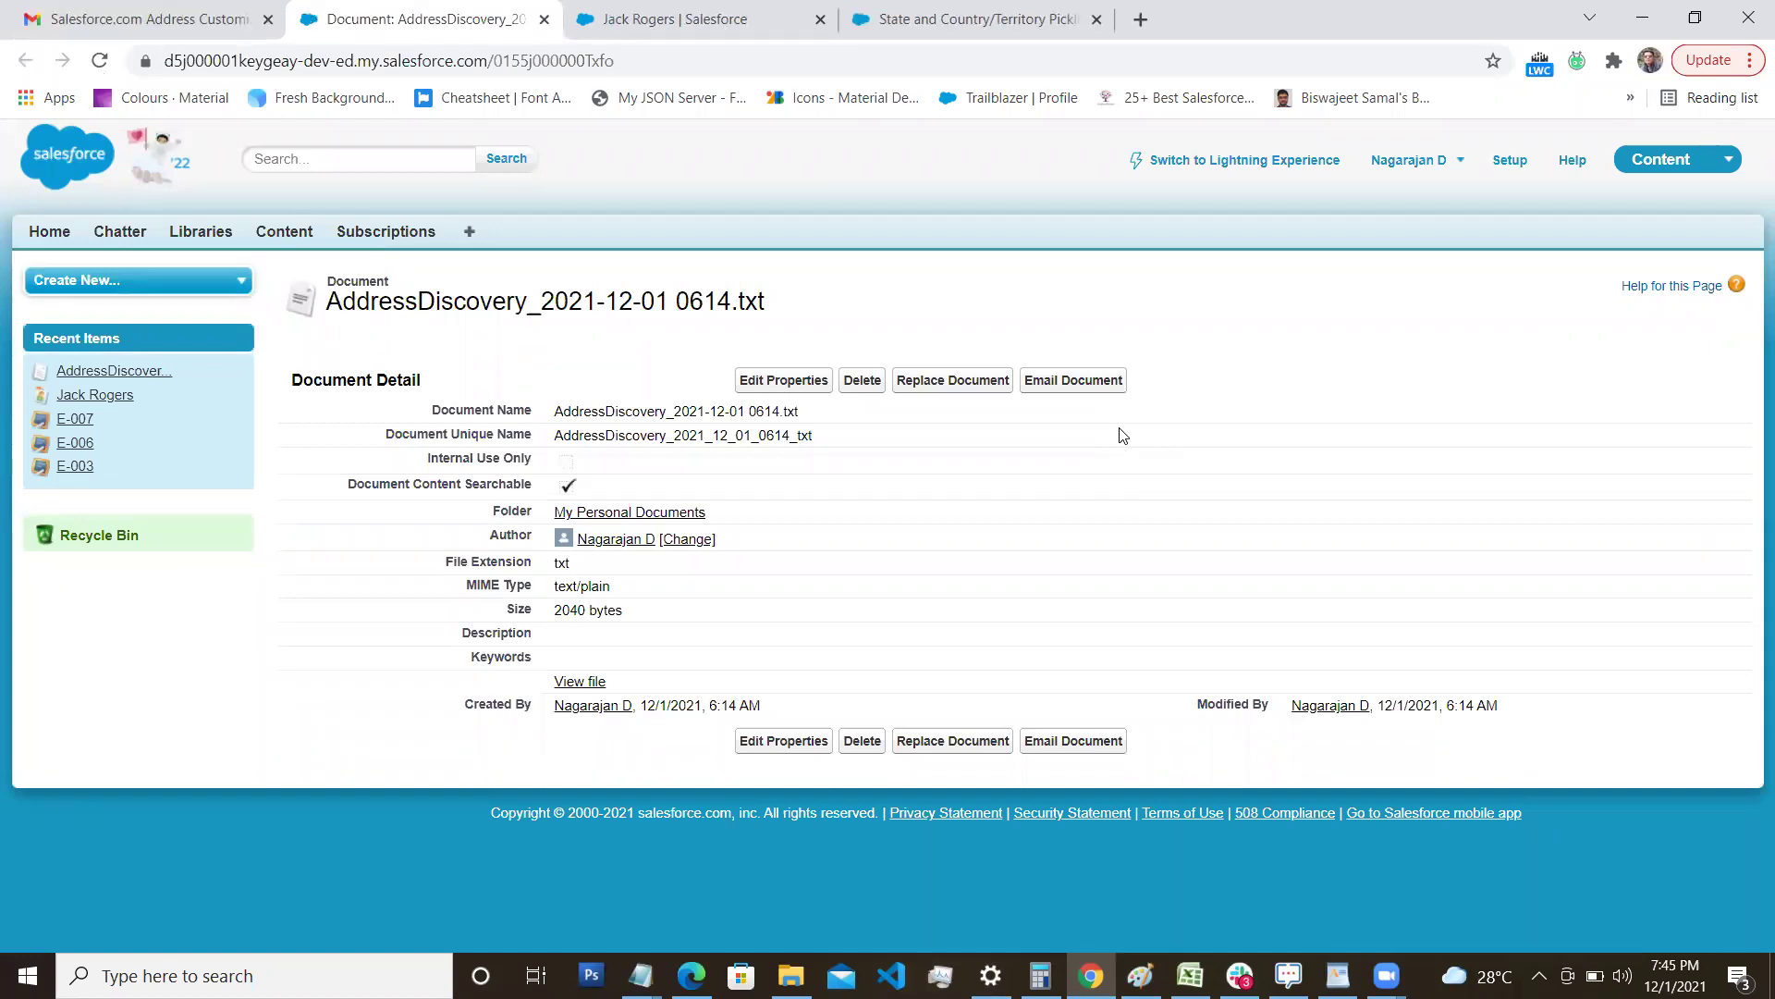
{"action": "left_click", "coordinate": [677, 518]}
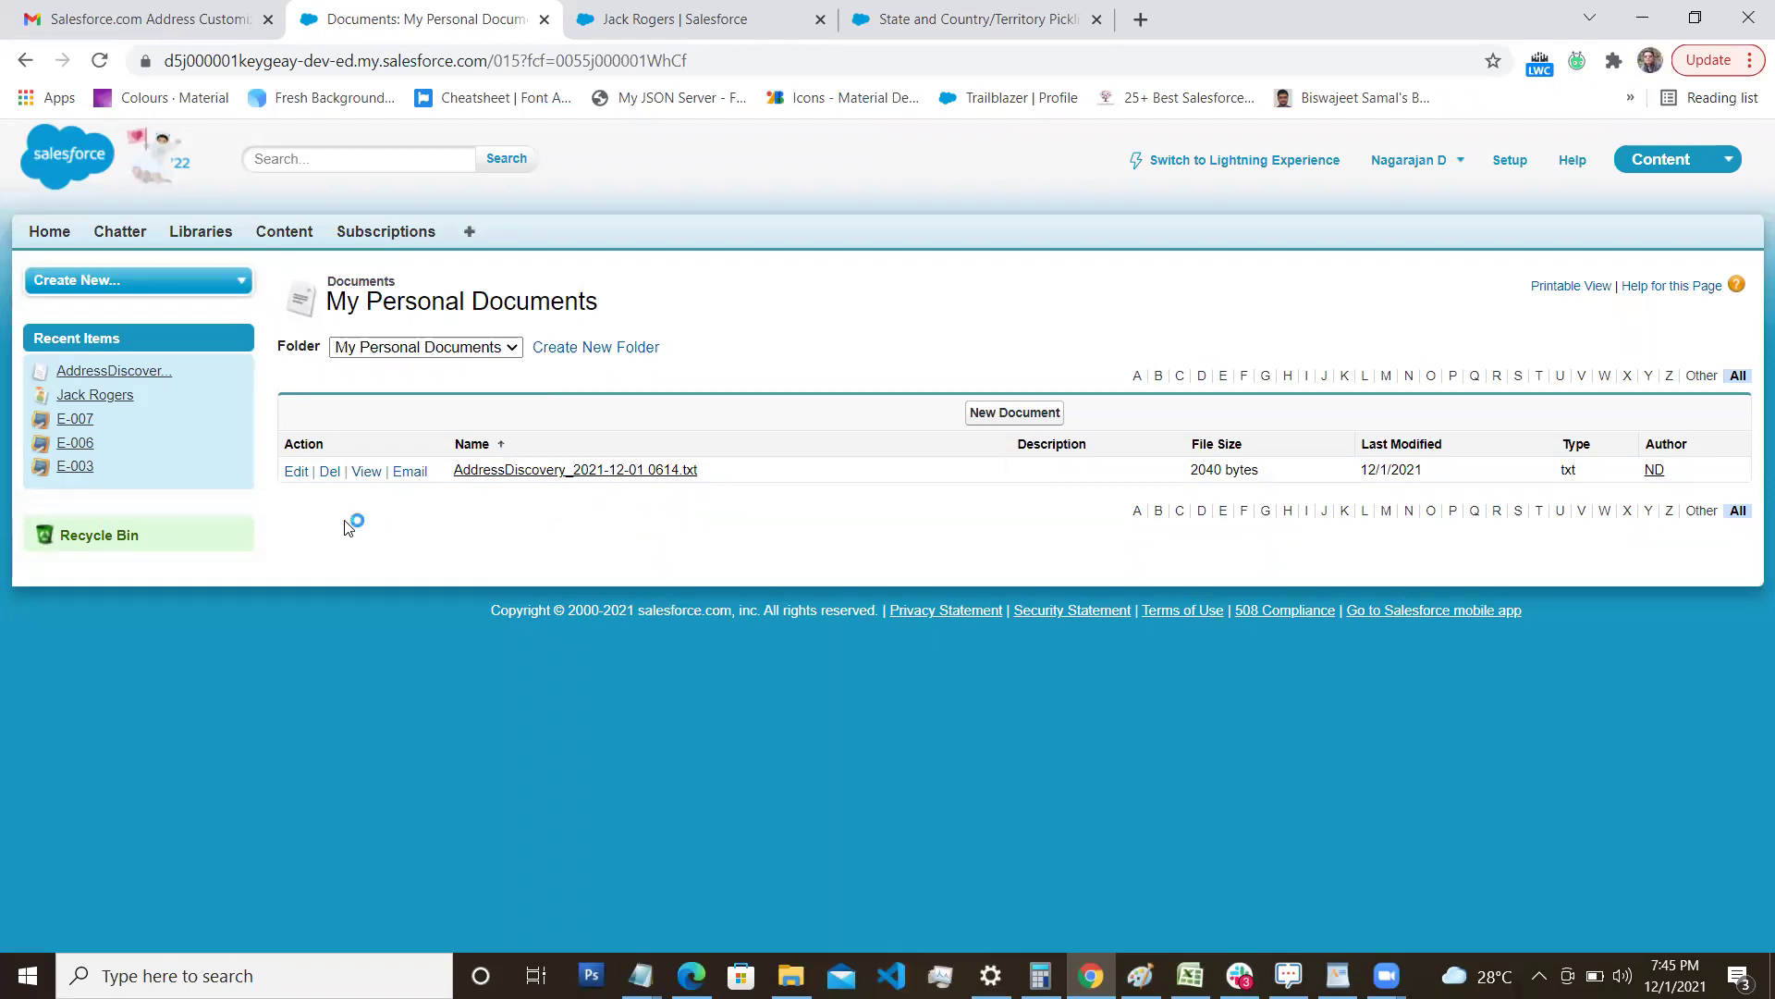
{"action": "left_click", "coordinate": [367, 472]}
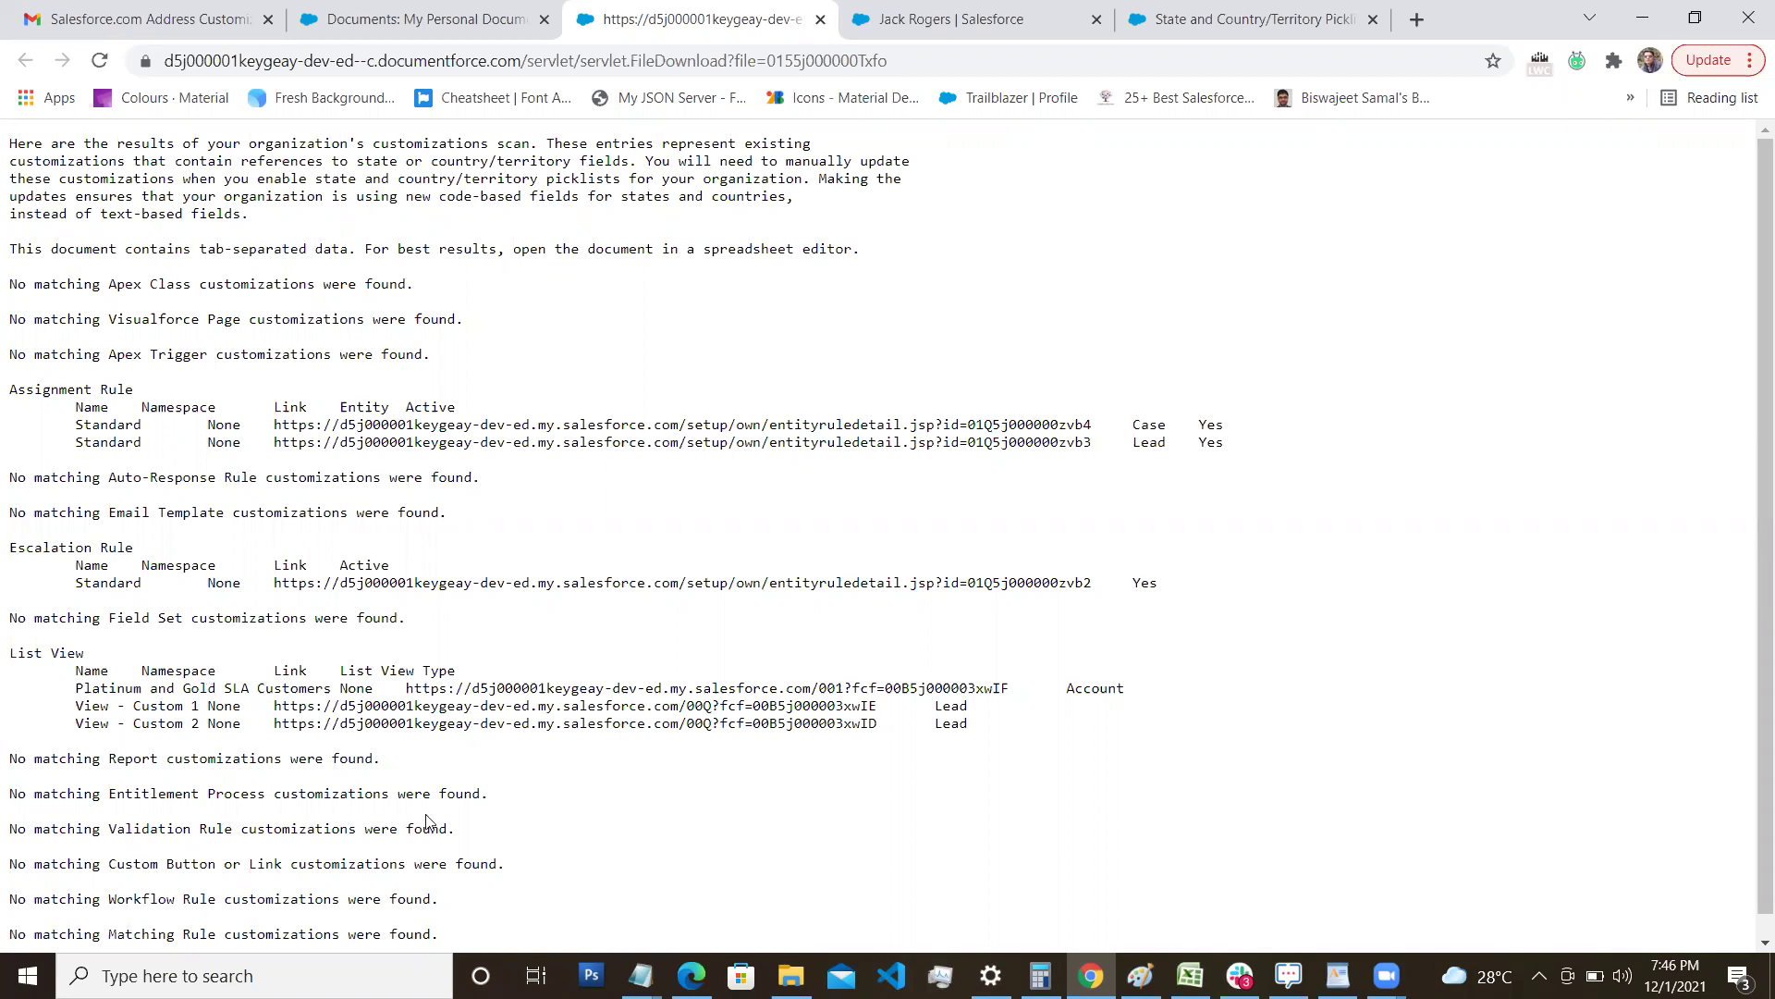
Back in Gmail, open the Address Data Scan email and follow its link to the Convert States, Countries, and Territories page.
{"action": "left_click", "coordinate": [185, 20]}
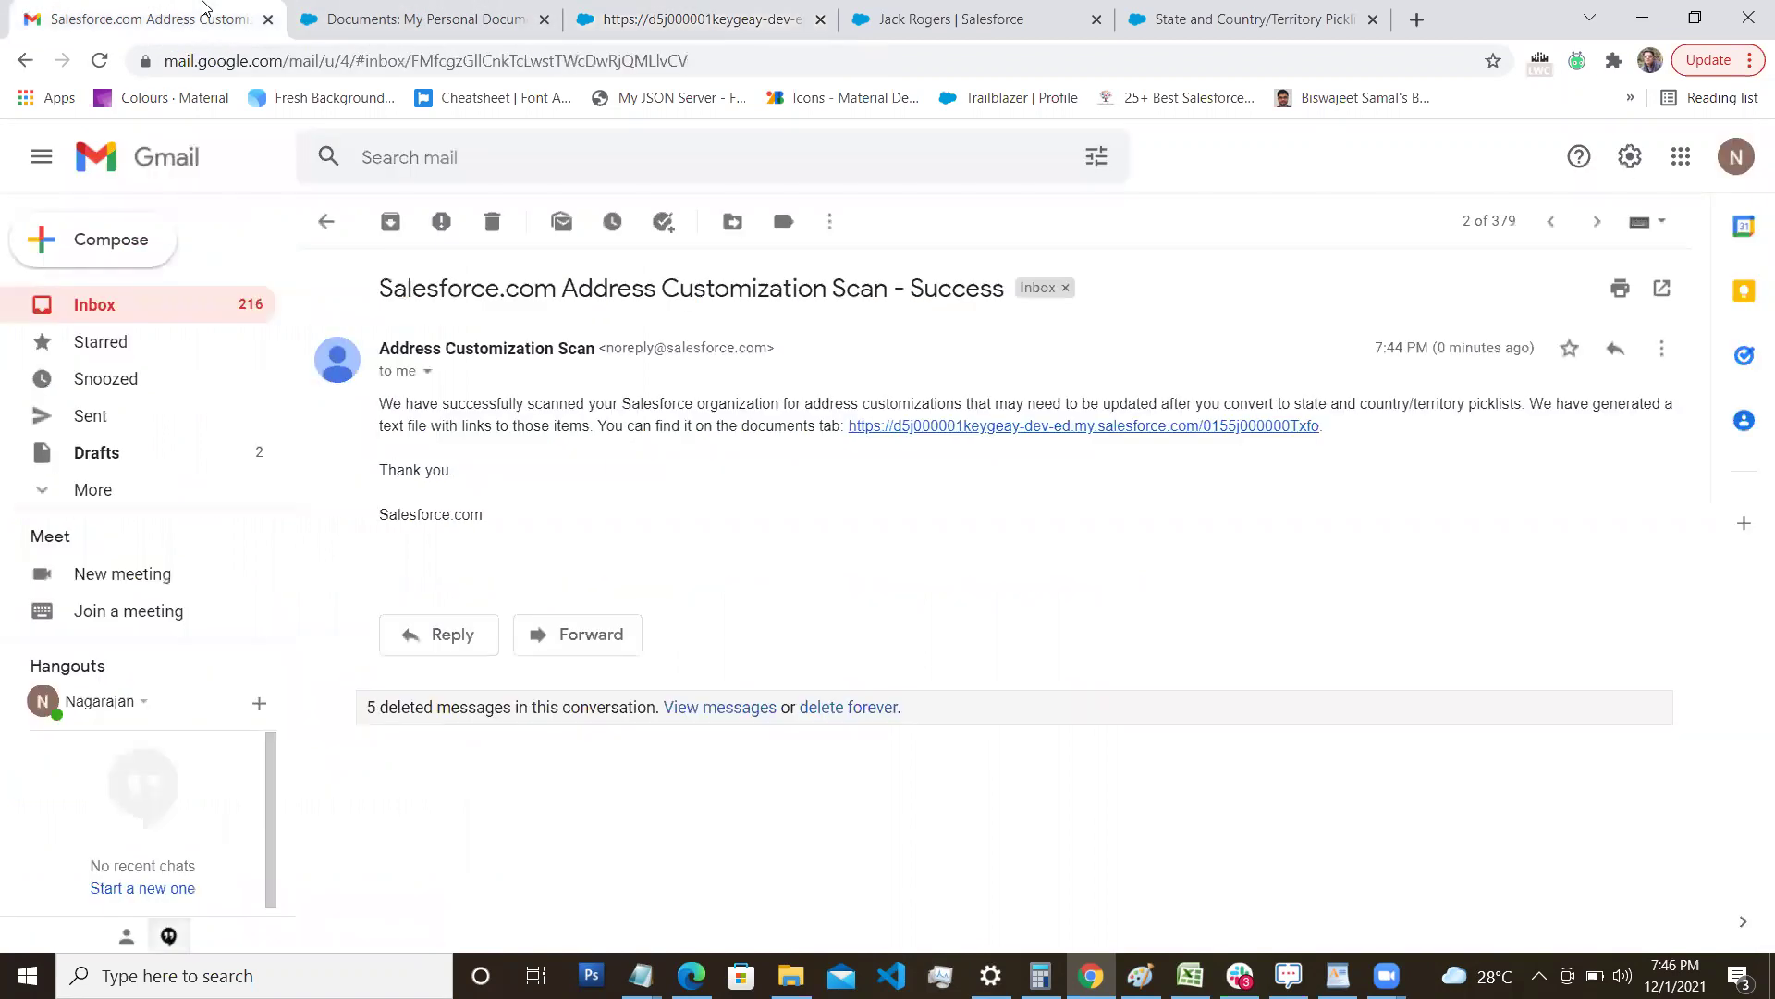
{"action": "left_click", "coordinate": [130, 309]}
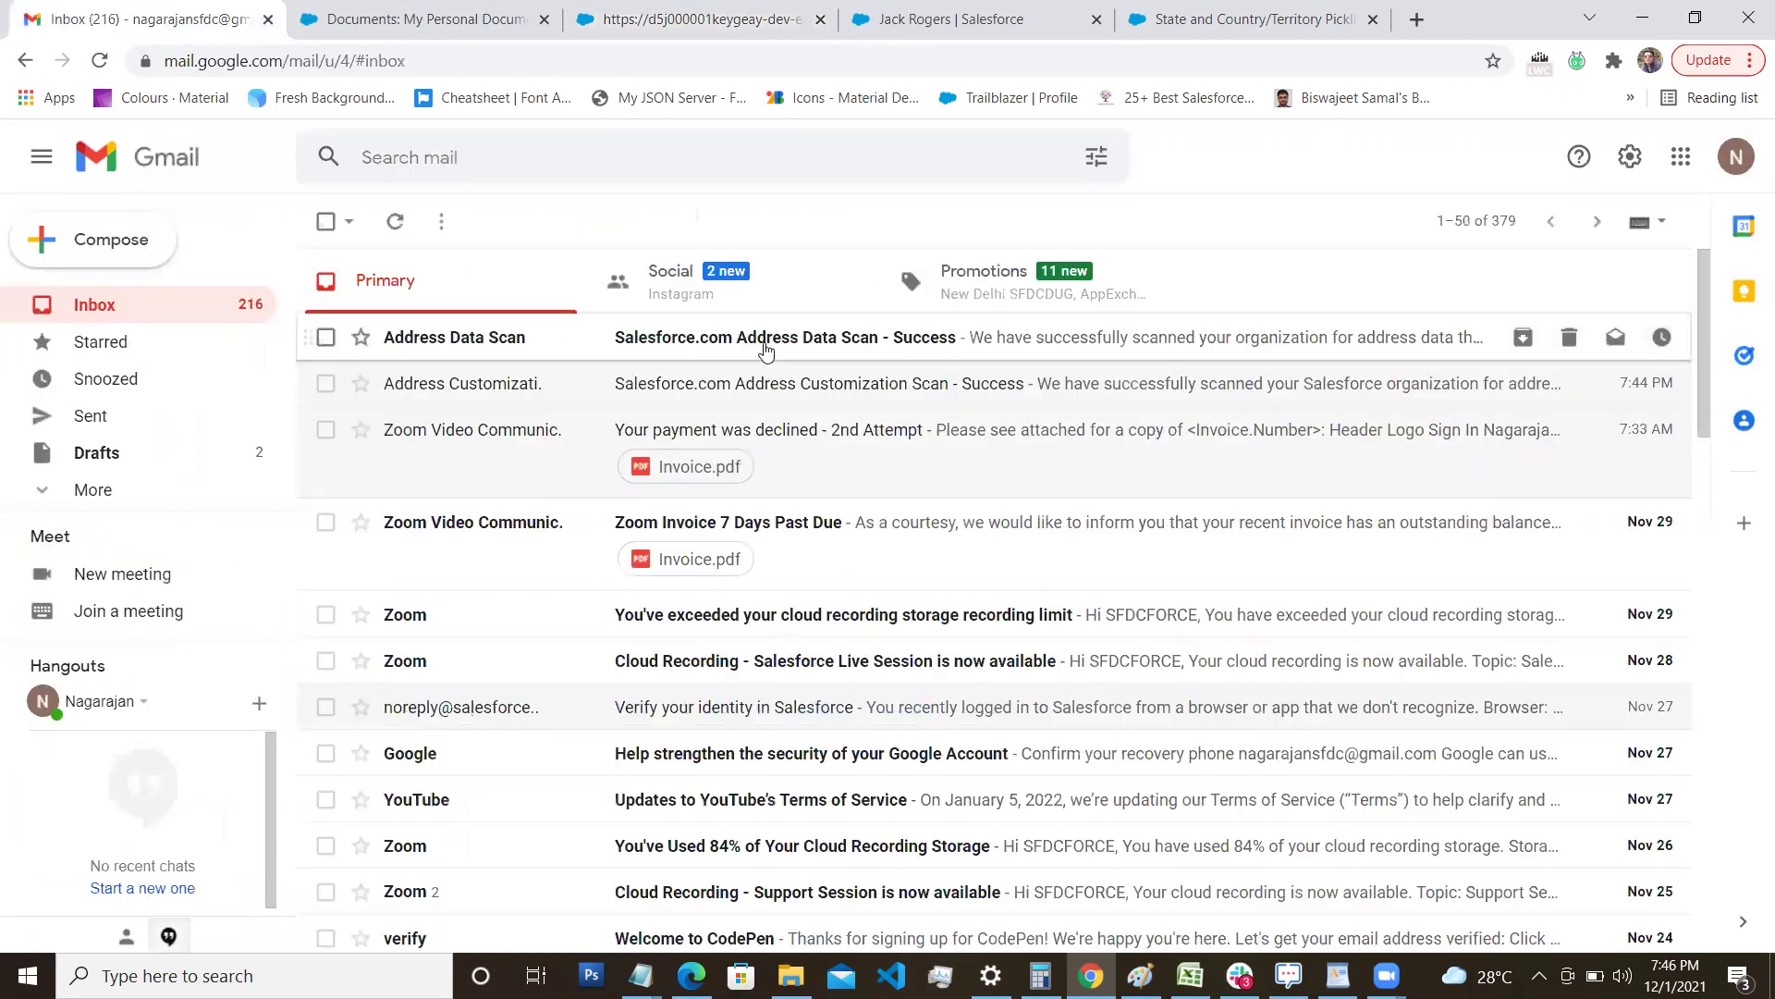
{"action": "left_click", "coordinate": [909, 360]}
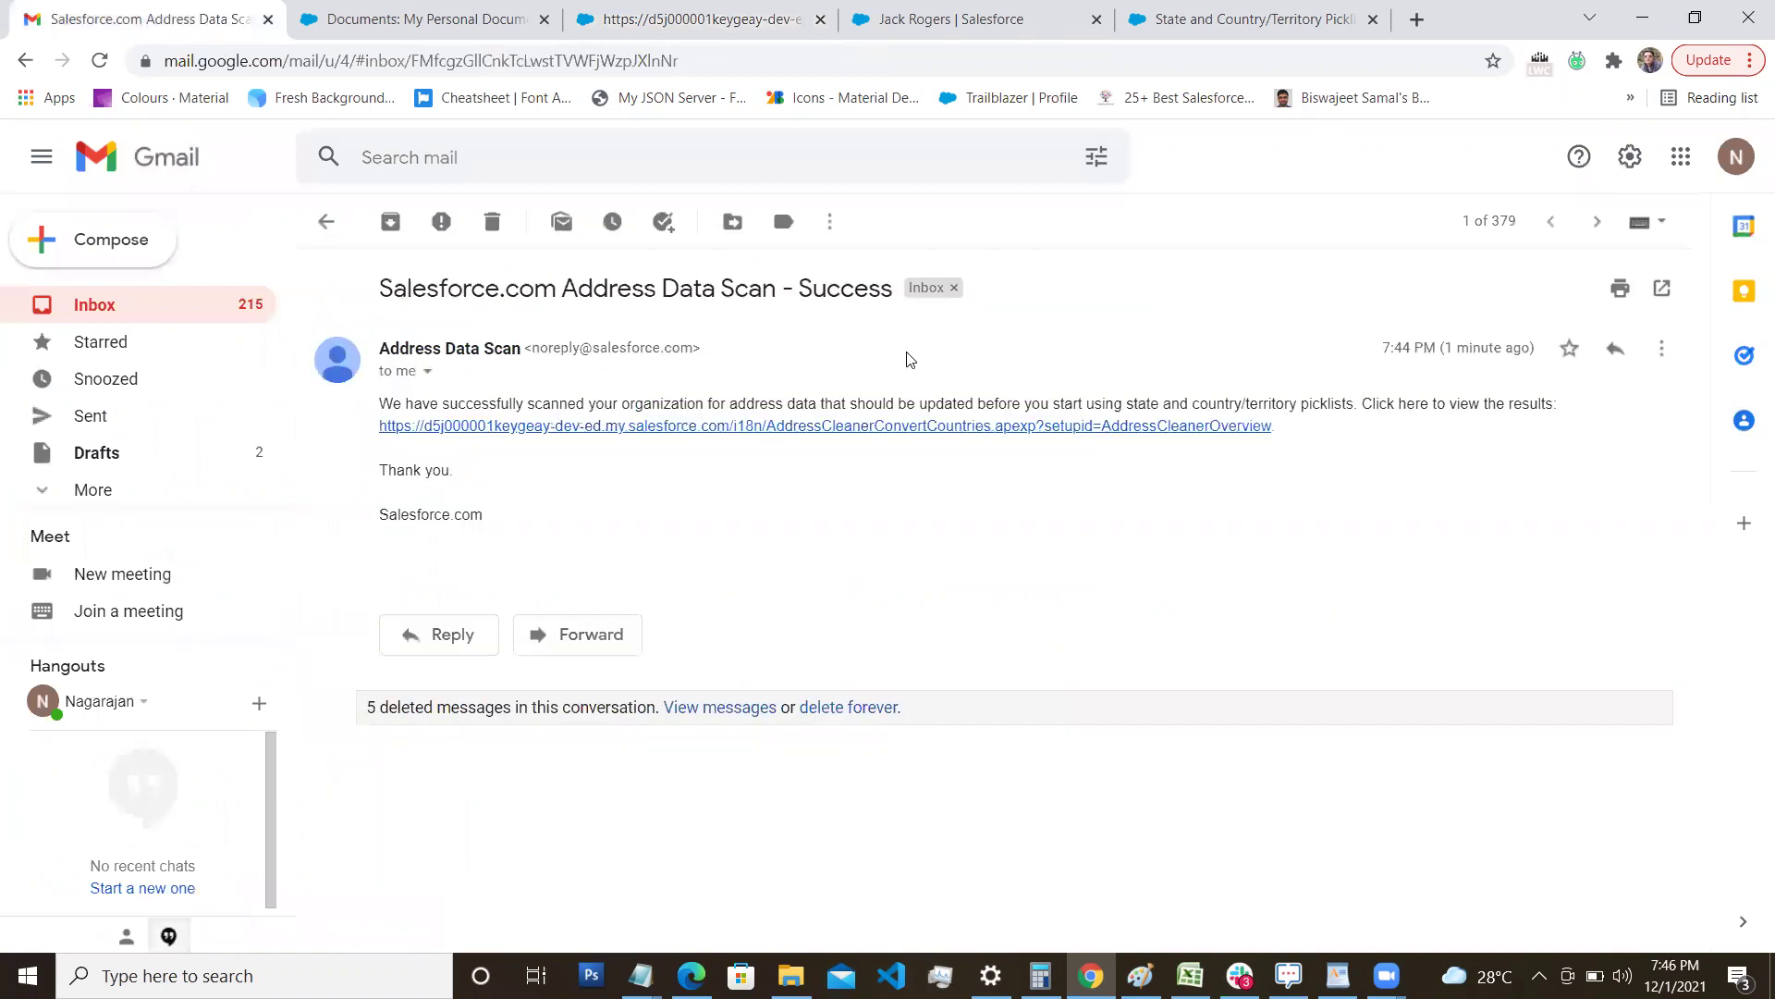
{"action": "left_click", "coordinate": [914, 427]}
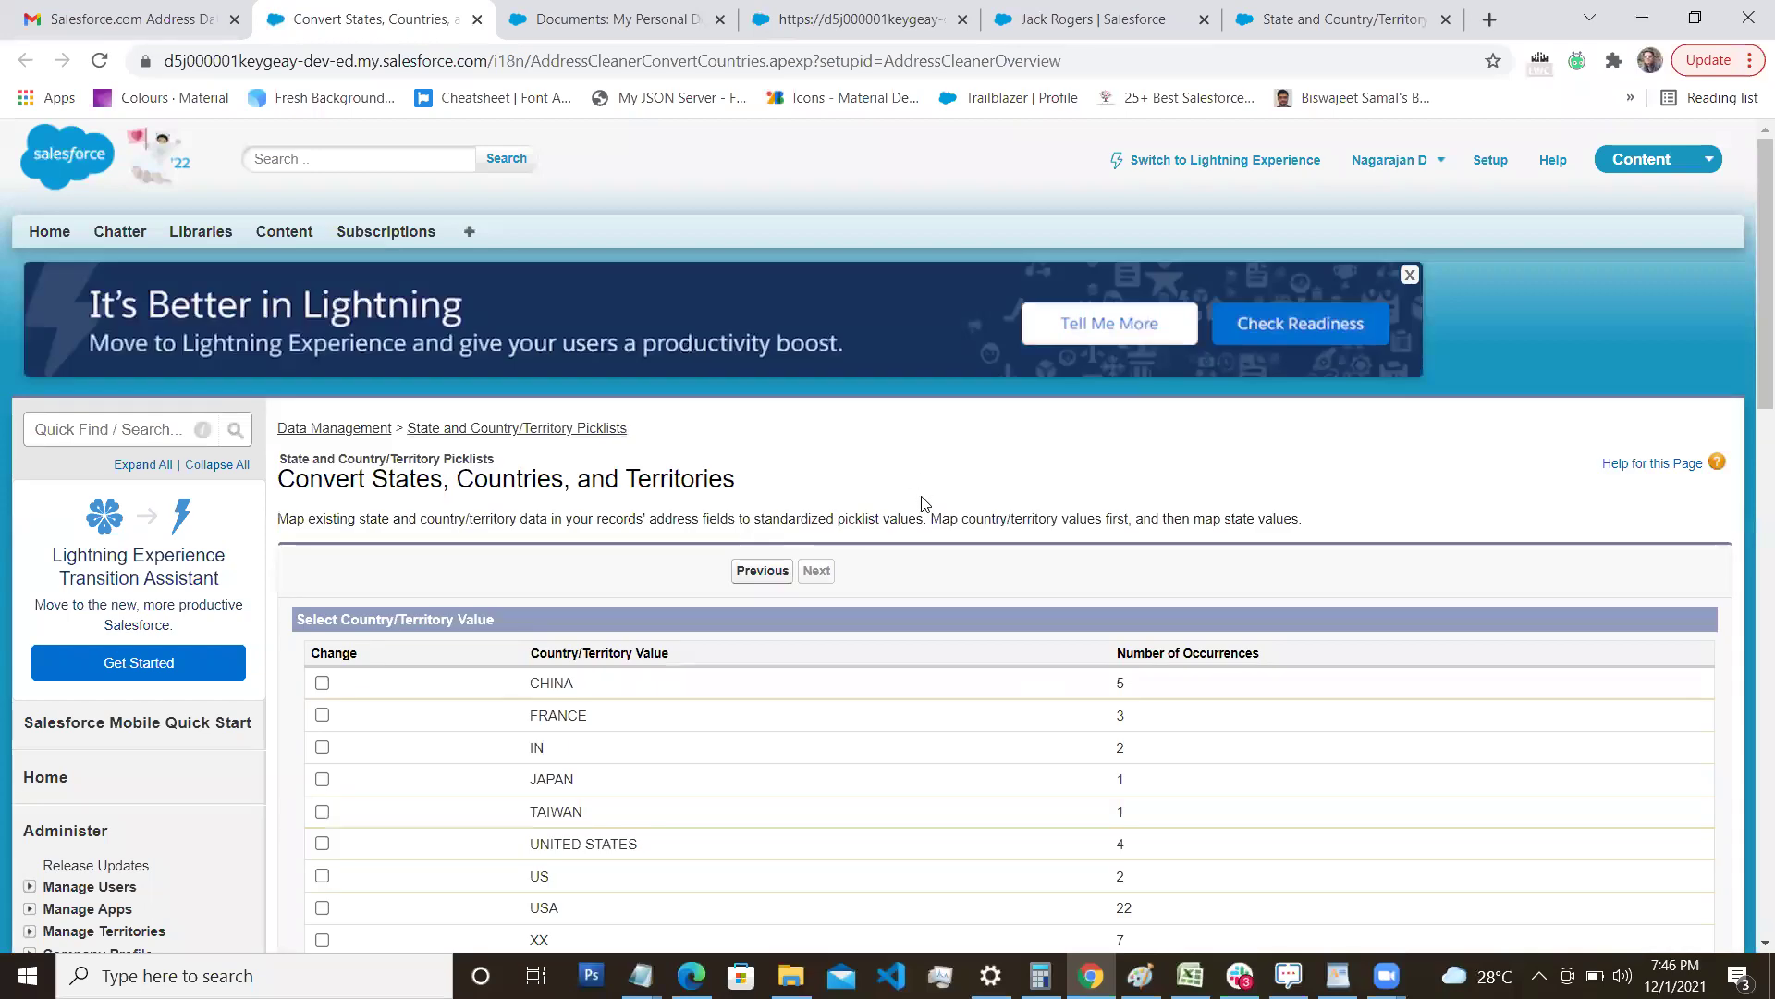
Map the existing country value CHINA to the picklist value China and save the mapping to the changelist.
{"action": "scroll", "coordinate": [915, 500], "scroll_direction": "down", "scroll_amount": 1}
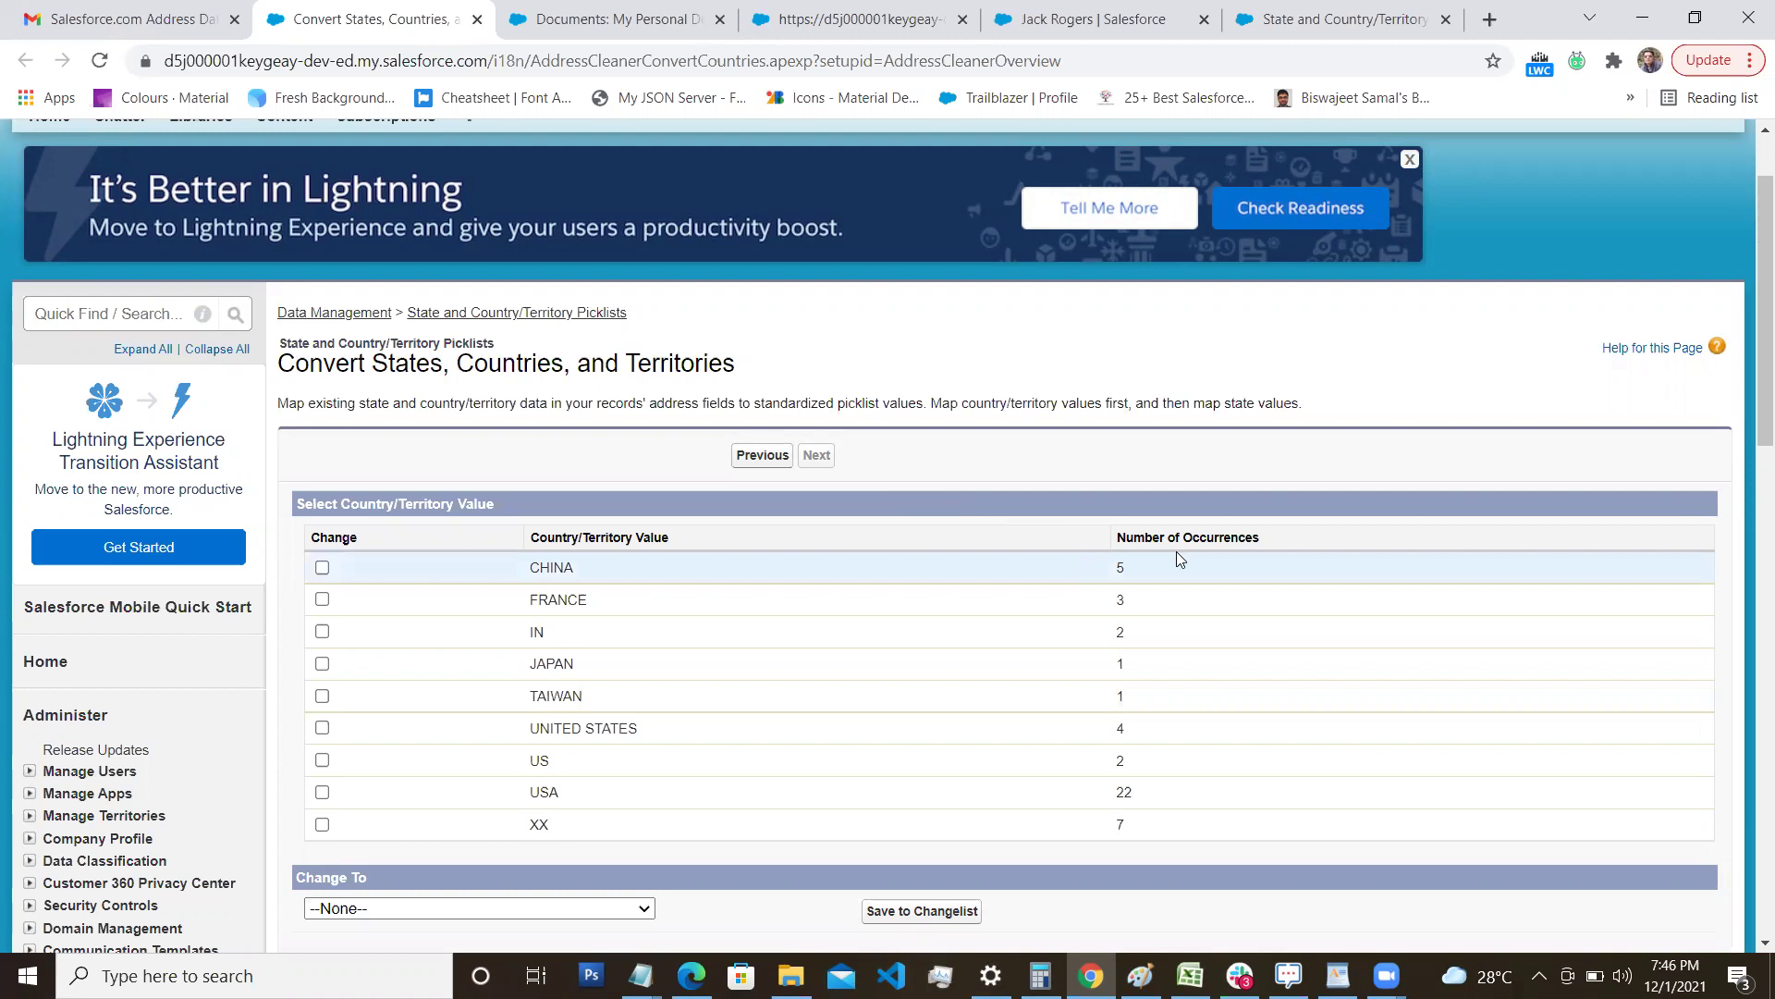
{"action": "scroll", "coordinate": [1037, 558], "scroll_direction": "down", "scroll_amount": 1}
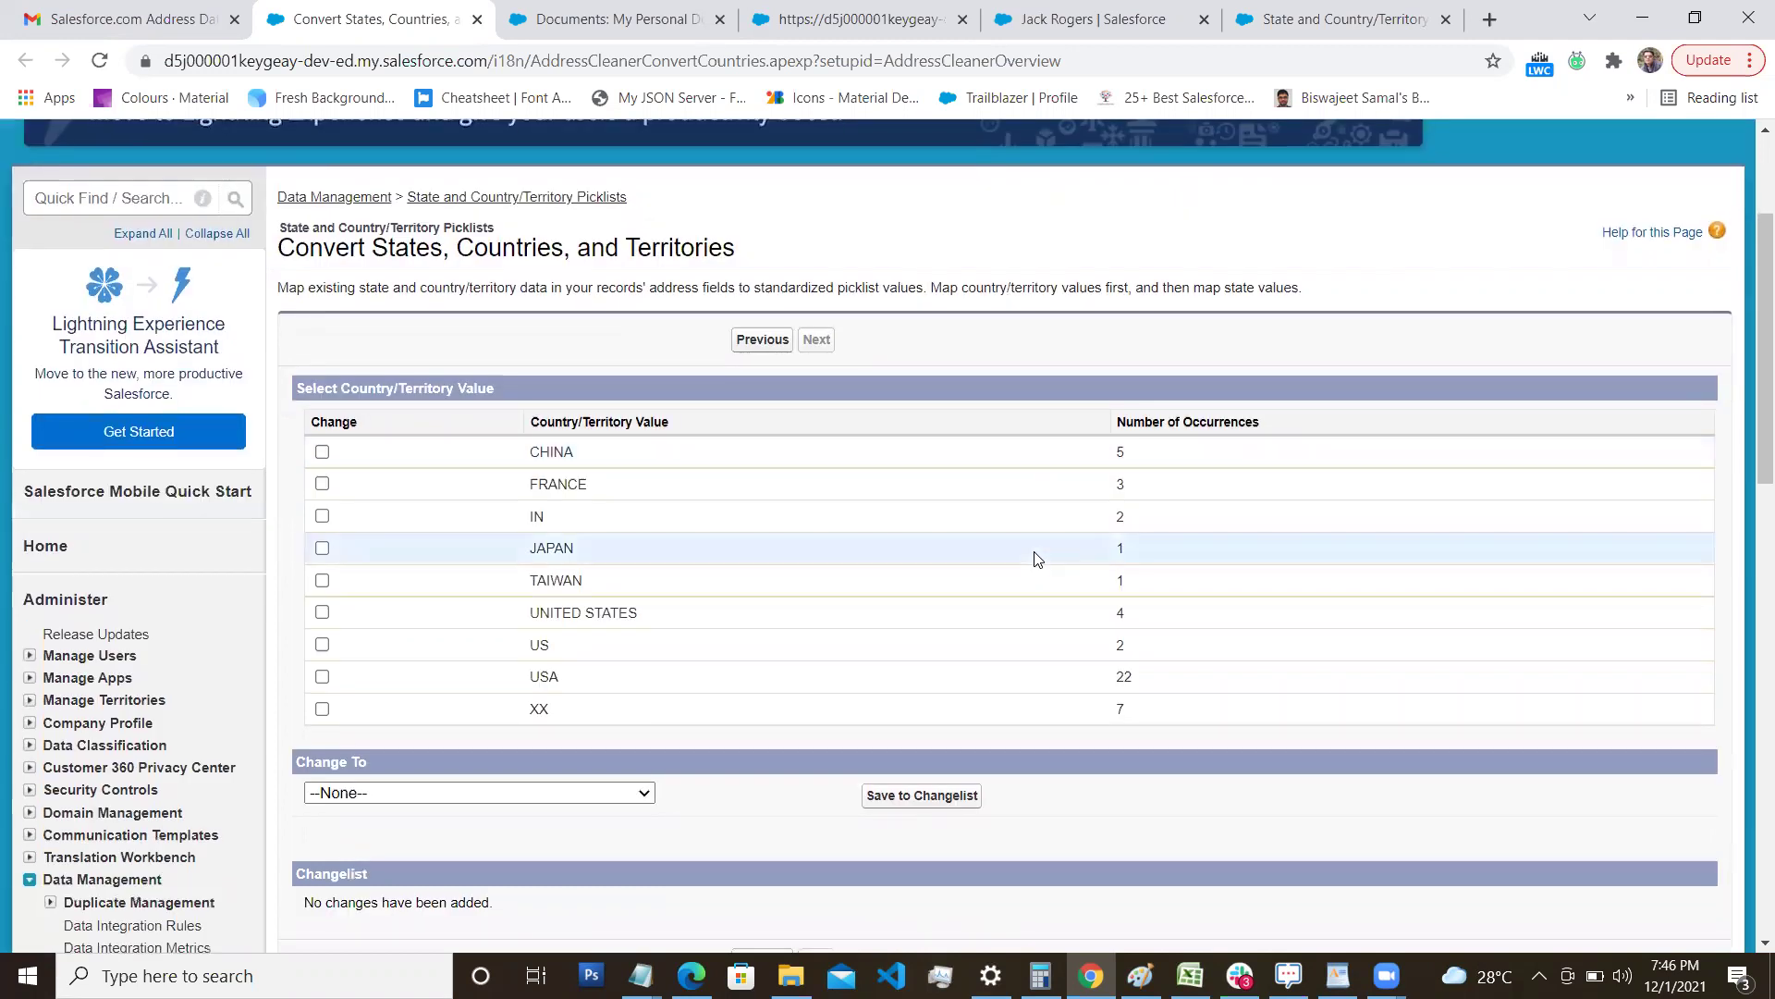
{"action": "scroll", "coordinate": [1037, 558], "scroll_direction": "down", "scroll_amount": 1}
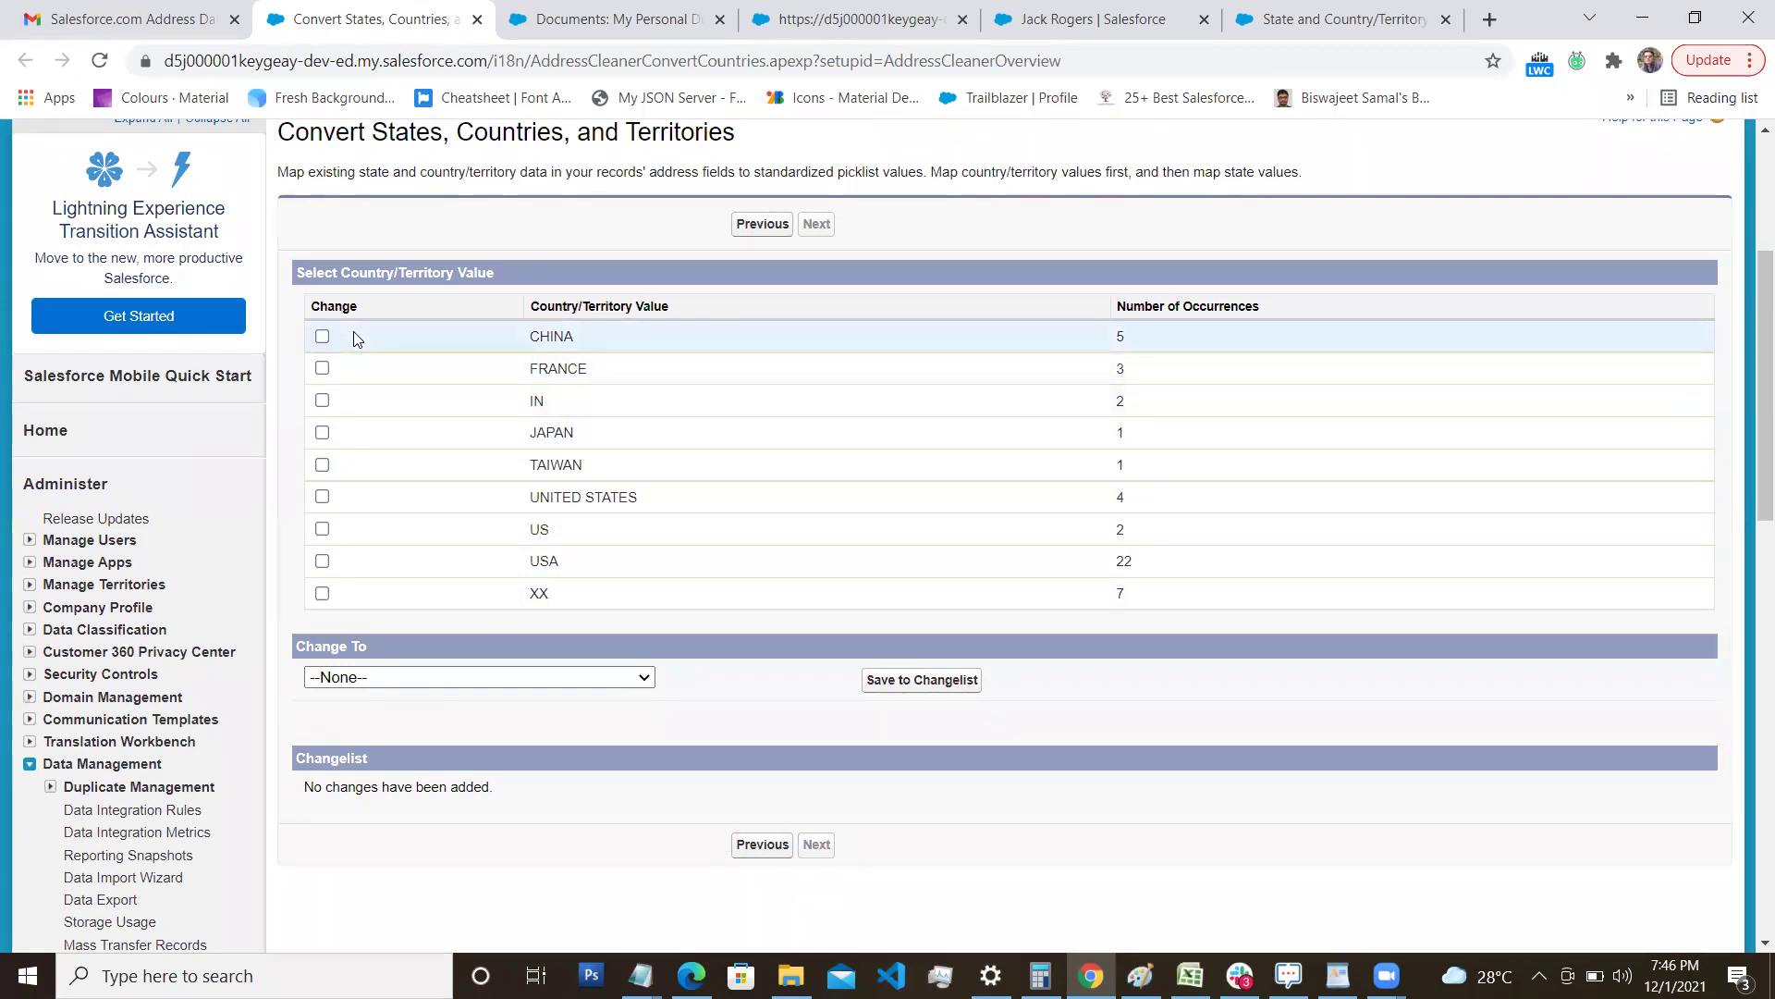
{"action": "left_click", "coordinate": [322, 338]}
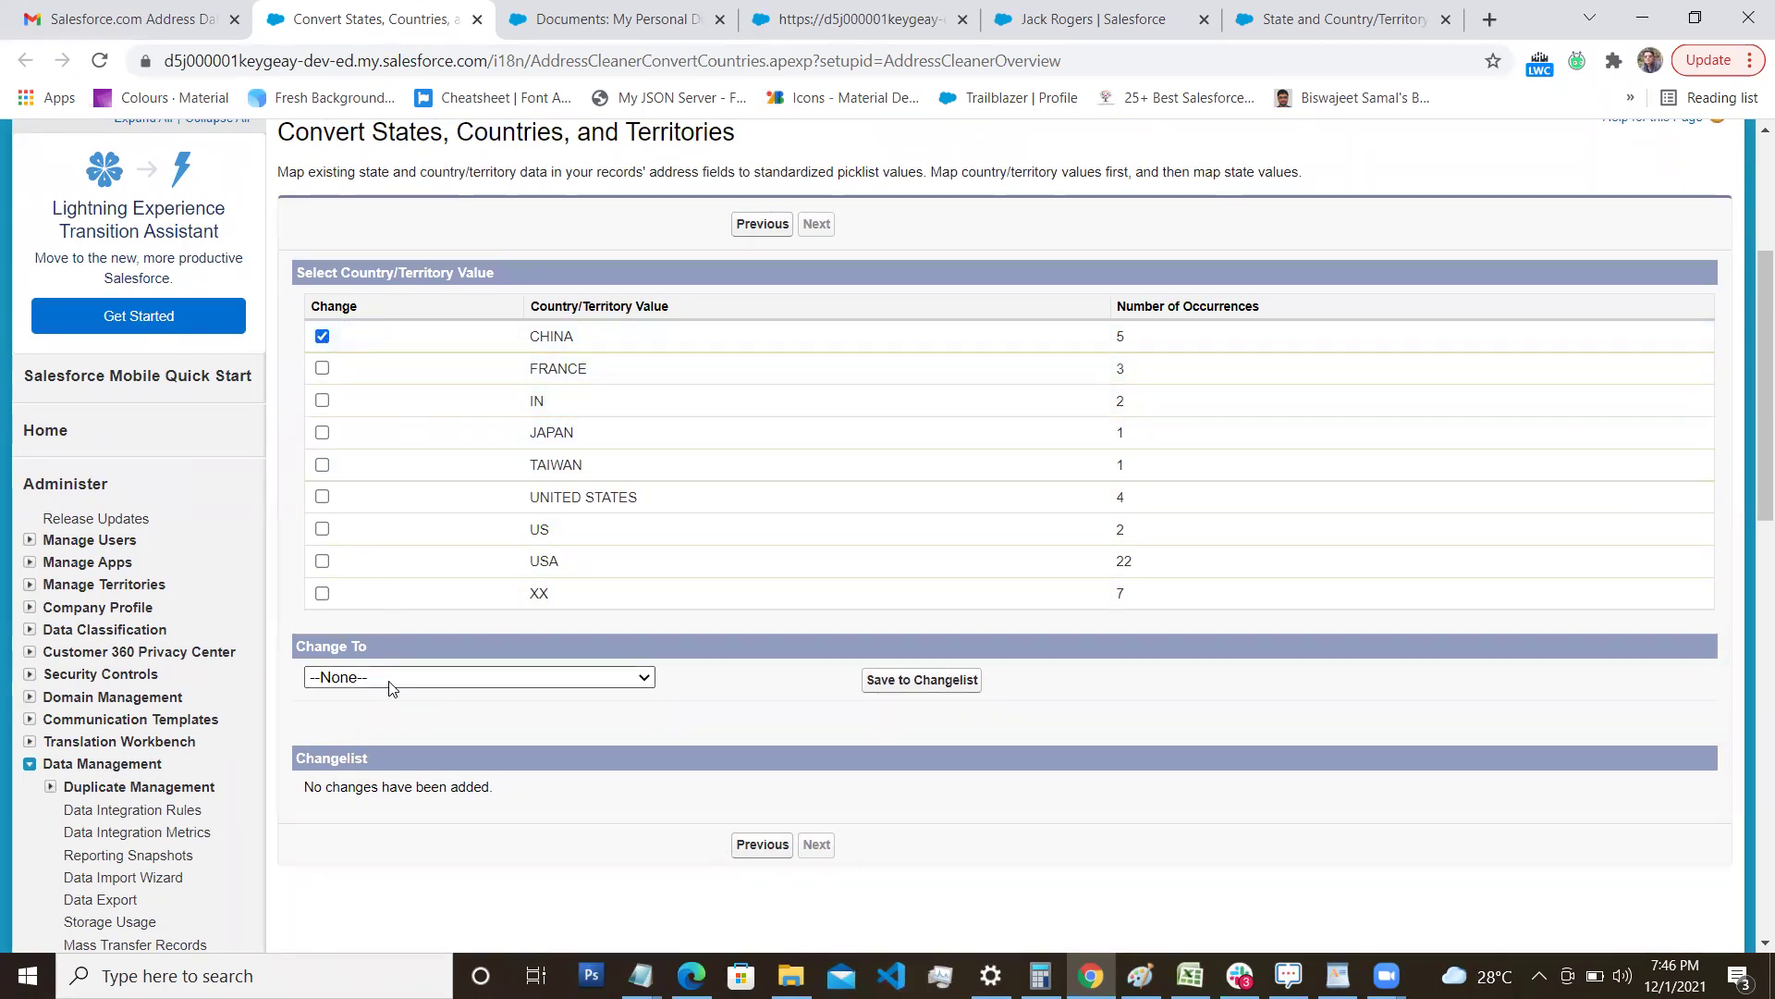
{"action": "left_click", "coordinate": [389, 683]}
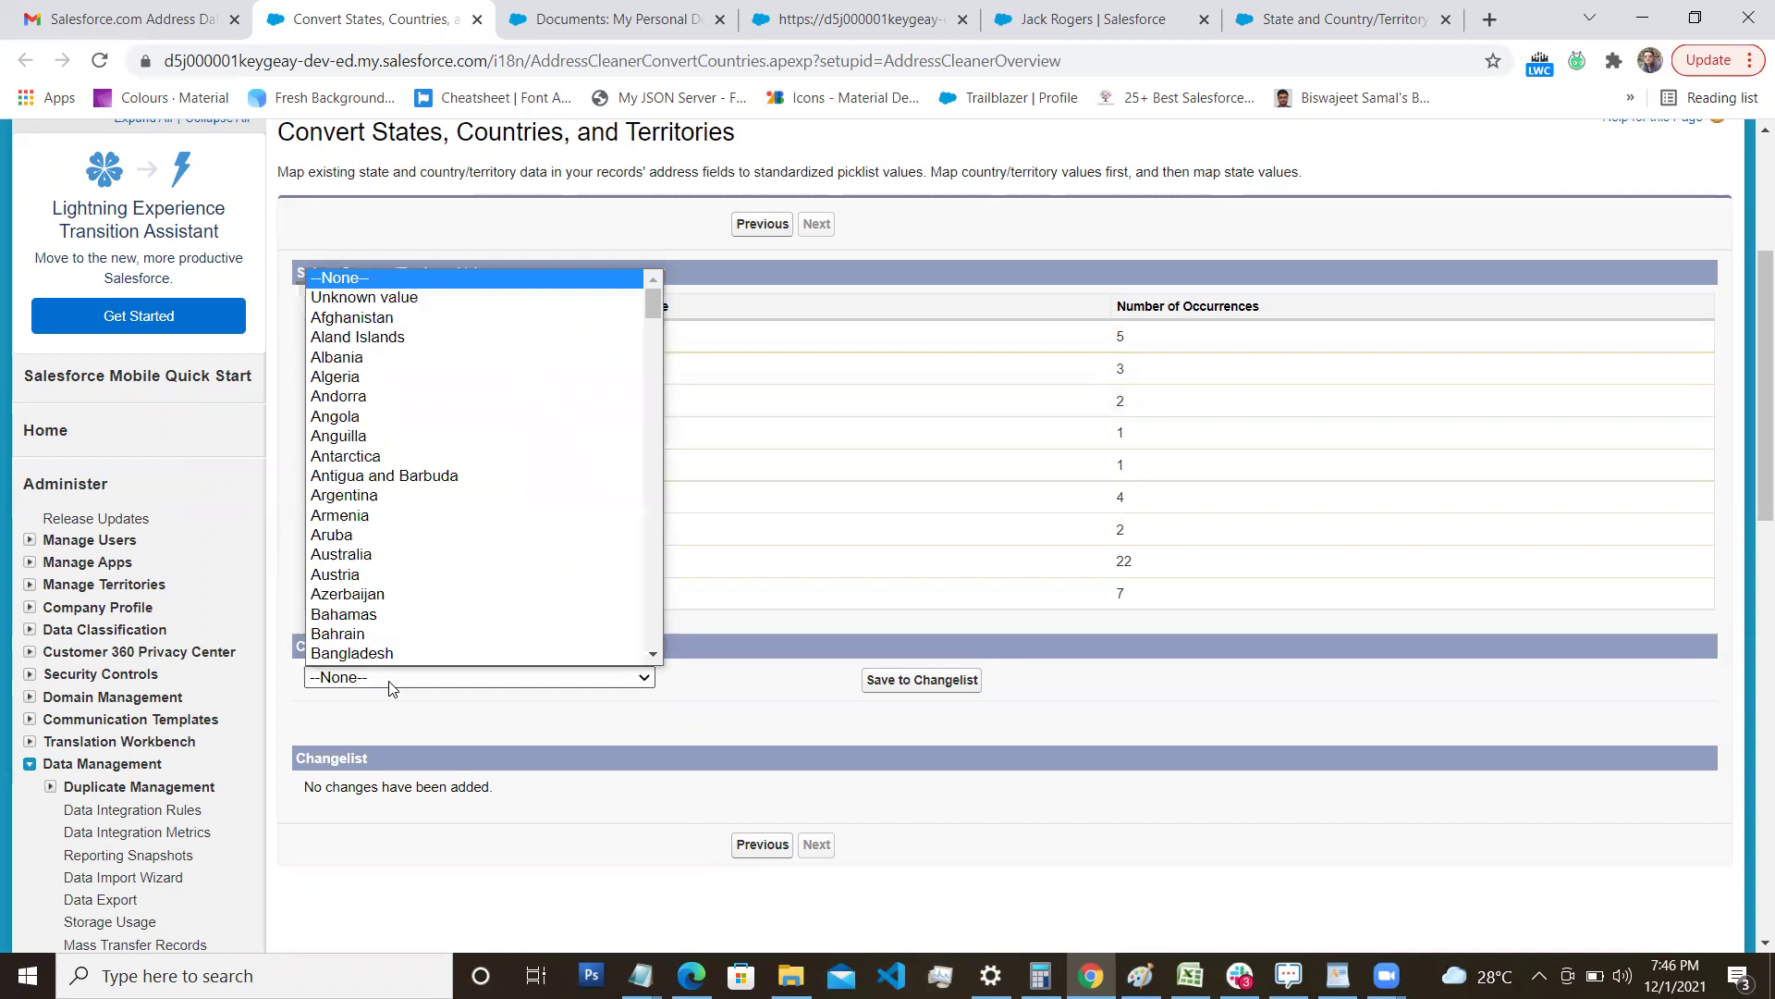
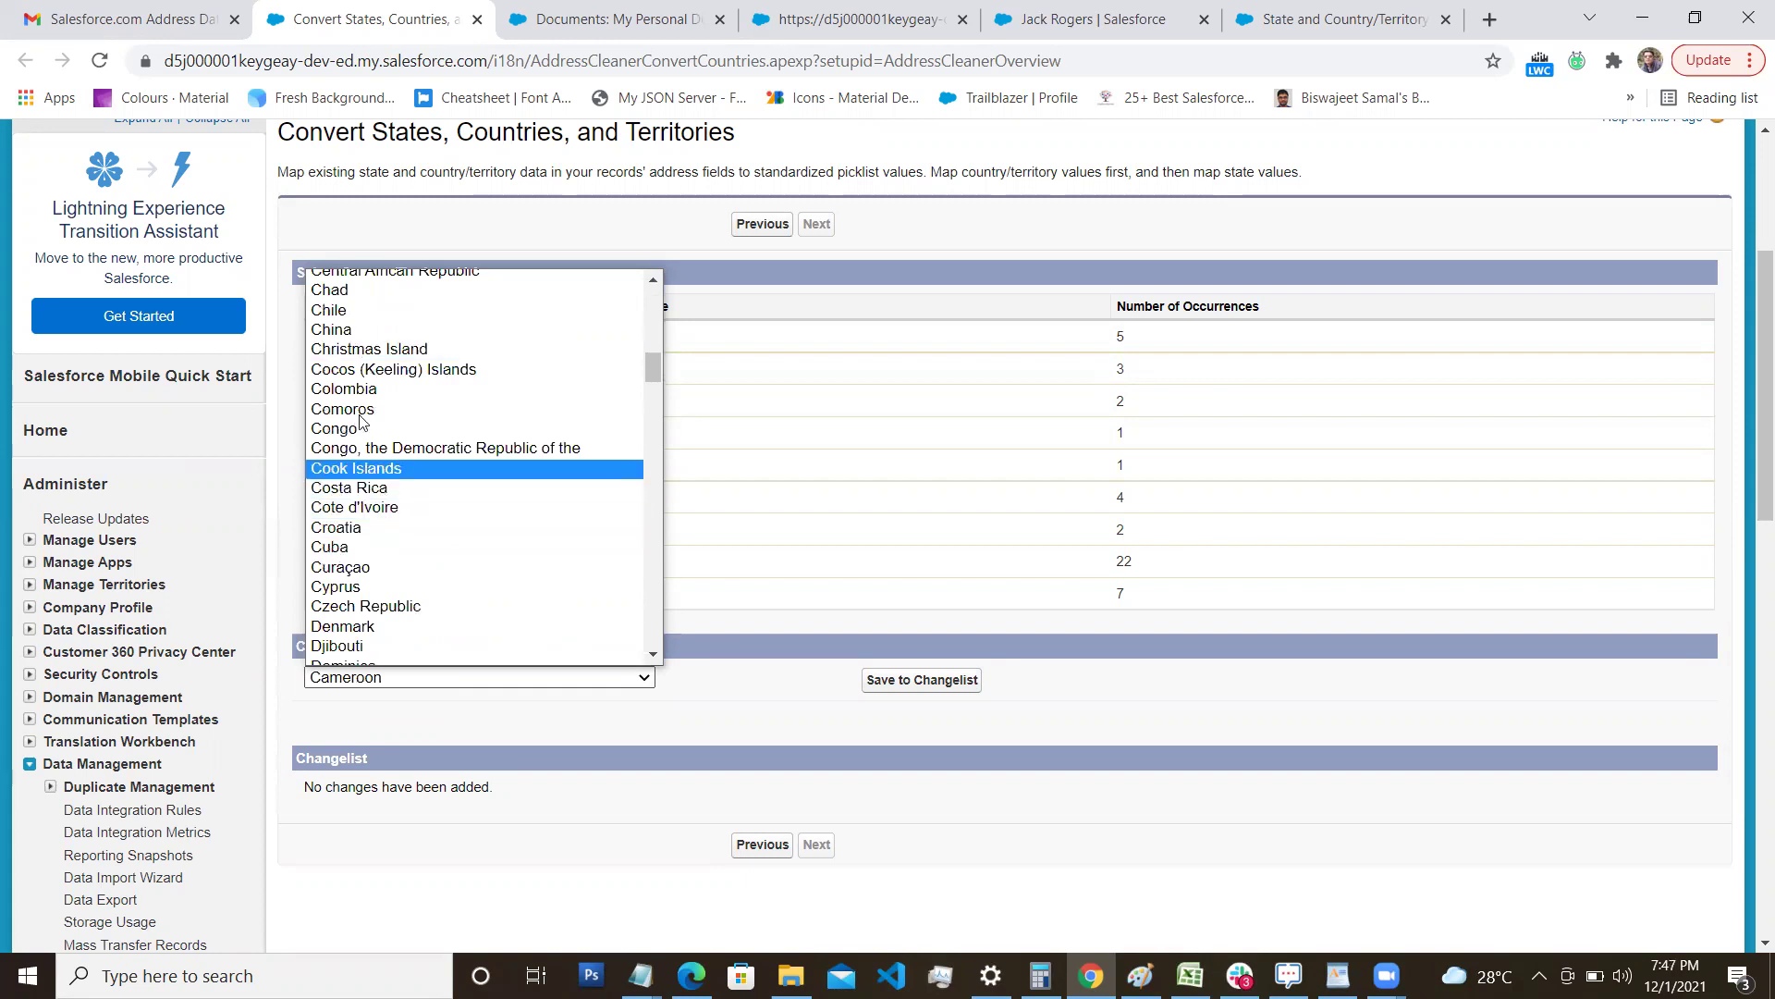
{"action": "left_click", "coordinate": [355, 329]}
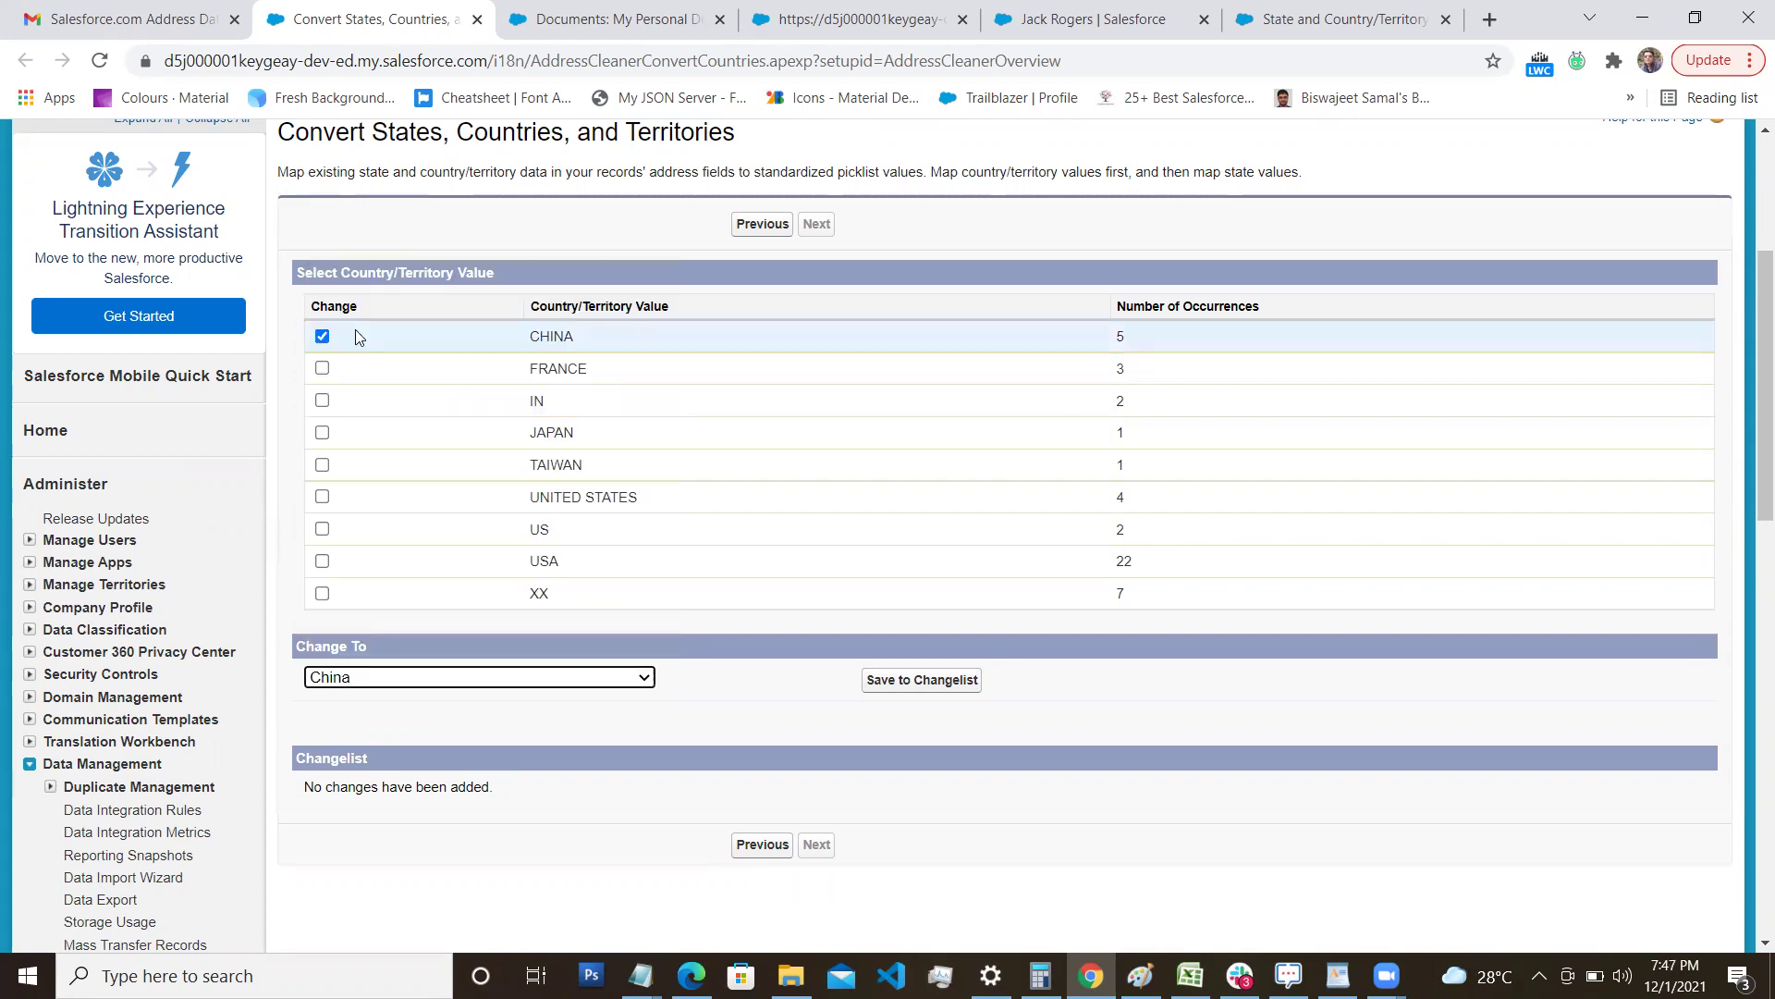
{"action": "left_click", "coordinate": [925, 681]}
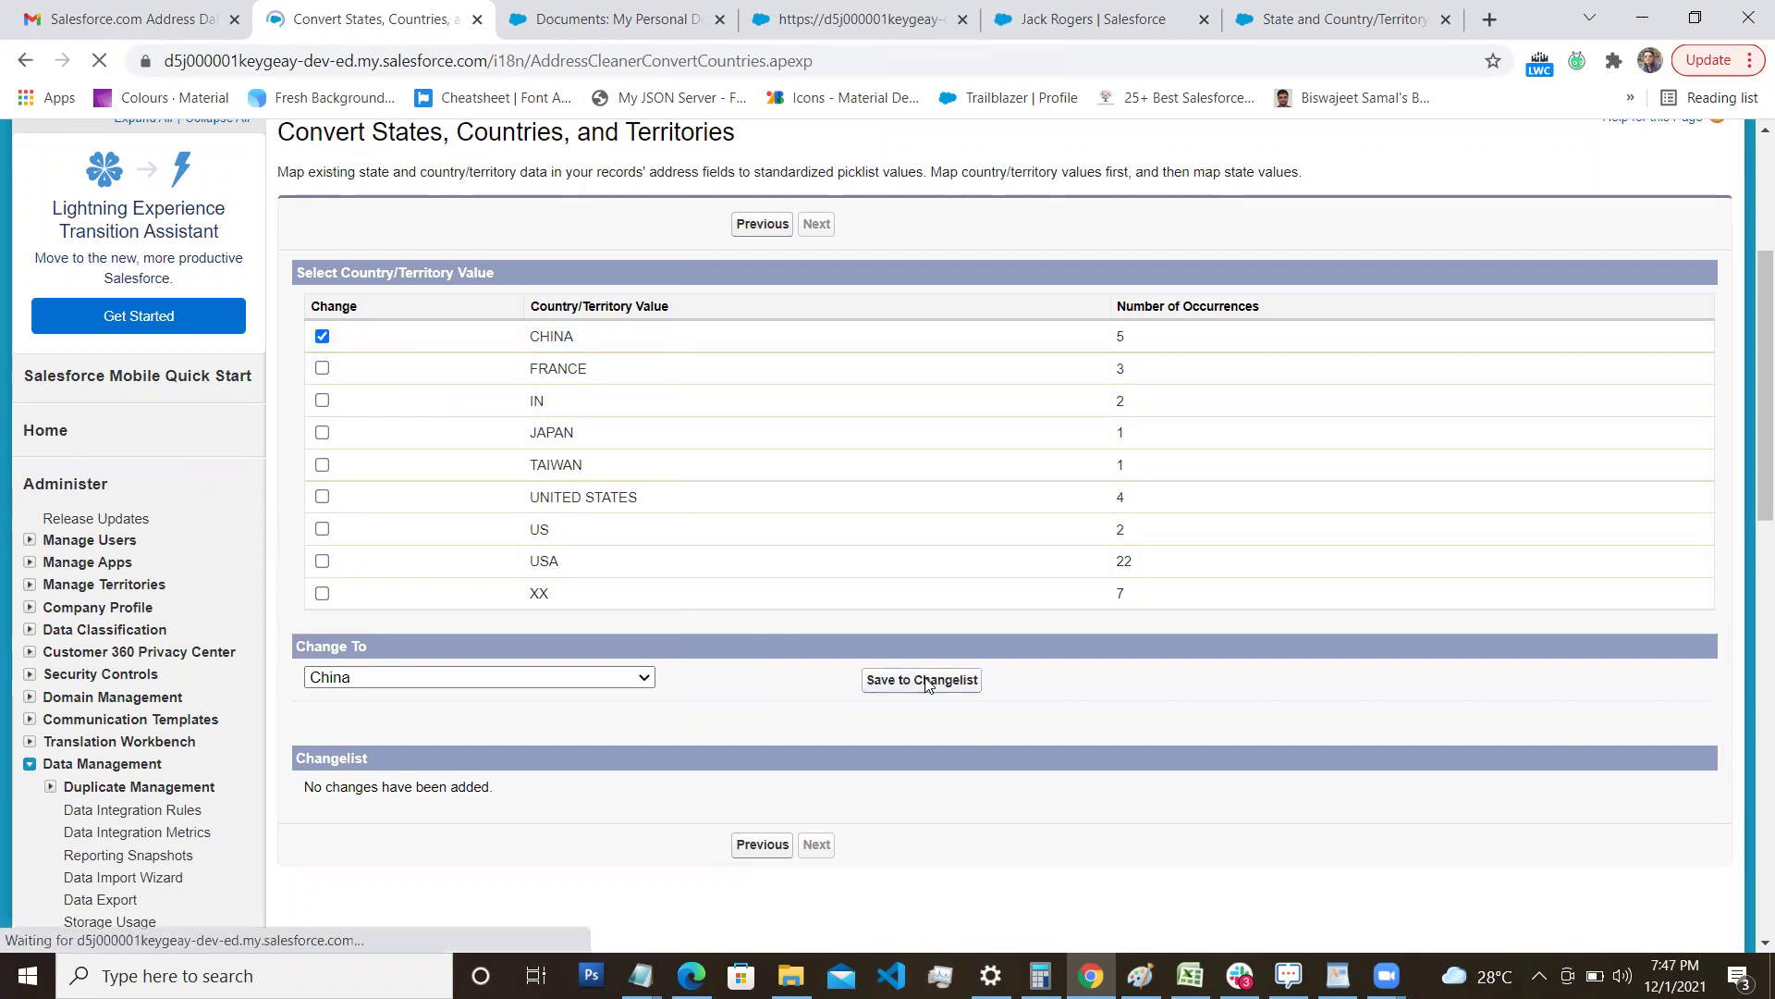
{"action": "scroll", "coordinate": [555, 686], "scroll_direction": "down", "scroll_amount": 1}
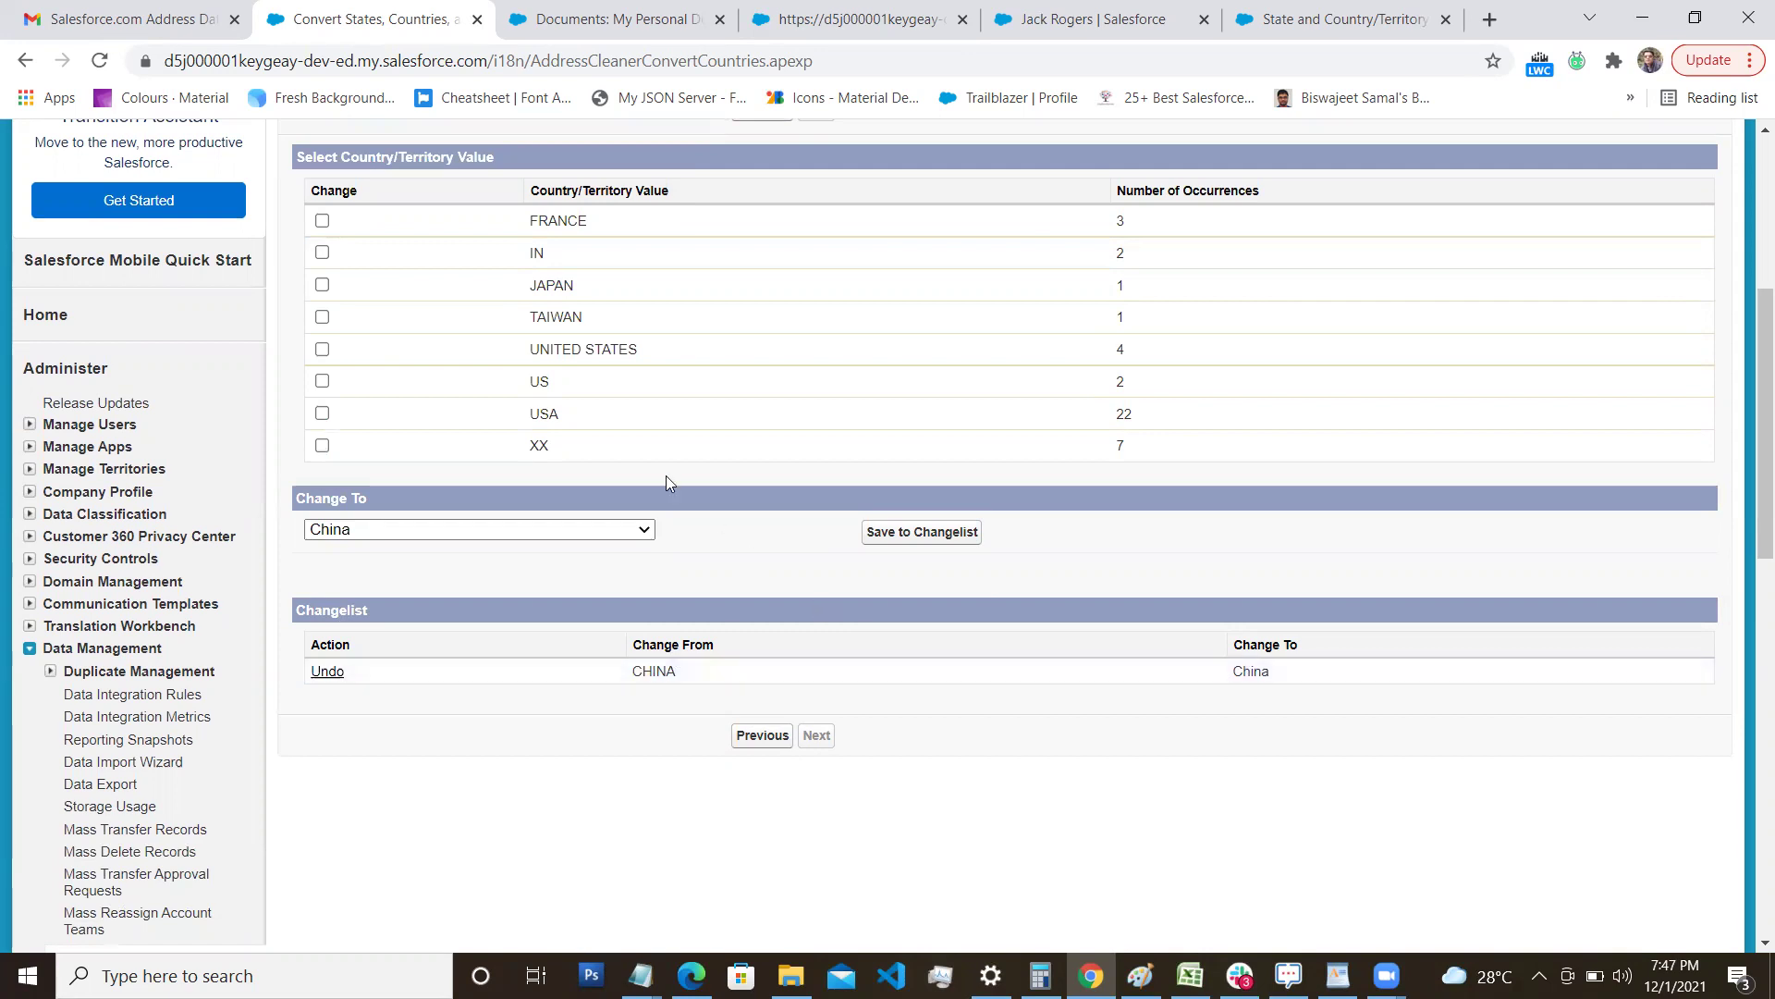
Map the existing country values UNITED STATES, US, USA and XX to the picklist value United States and save them to the changelist.
{"action": "scroll", "coordinate": [641, 468], "scroll_direction": "up", "scroll_amount": 2}
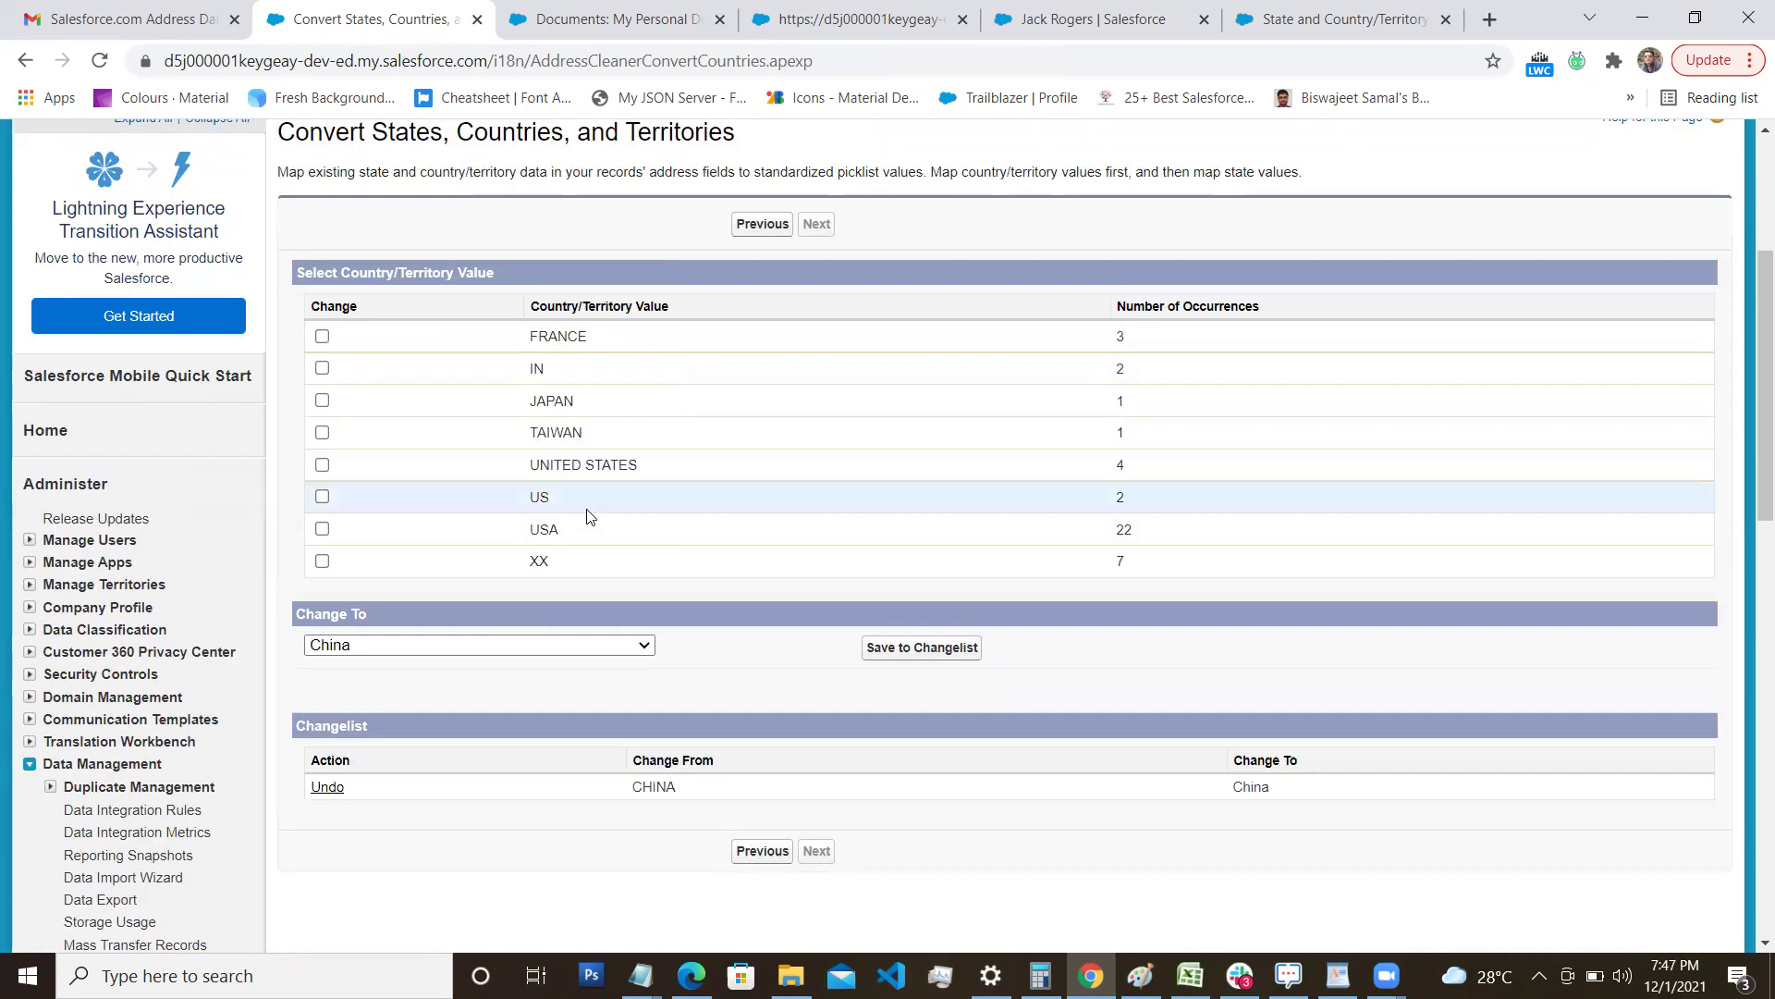
{"action": "left_click", "coordinate": [321, 497]}
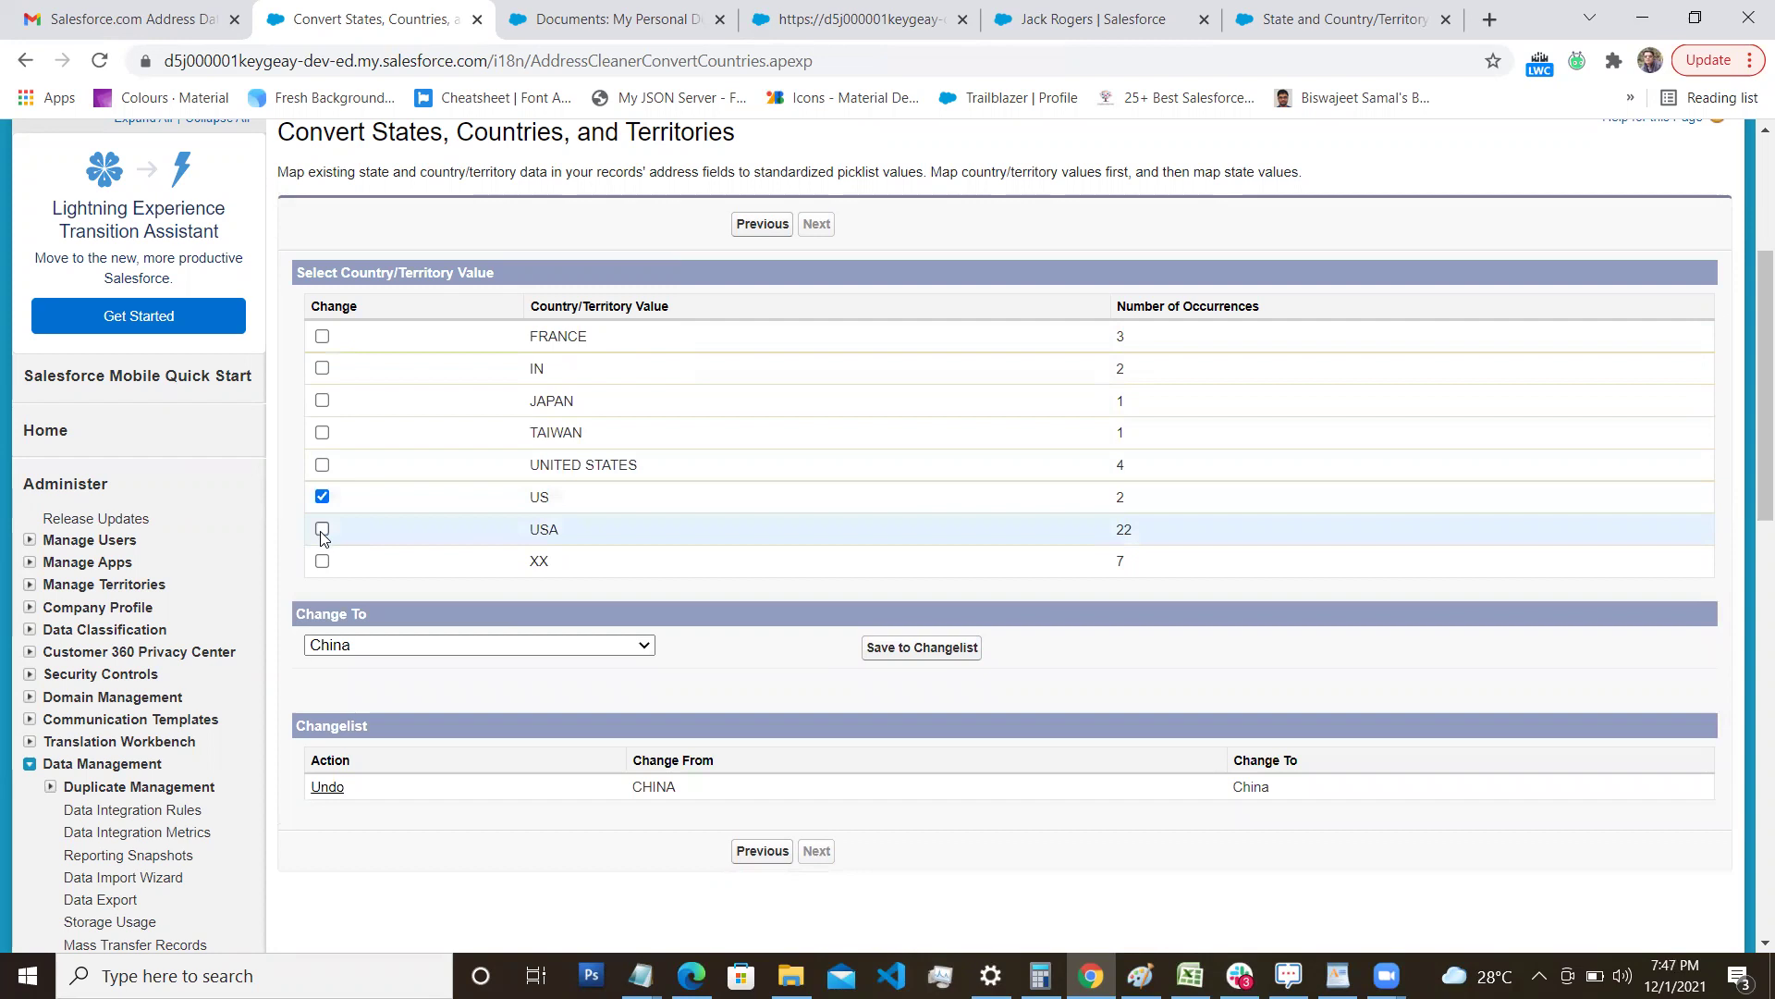
{"action": "left_click", "coordinate": [321, 530]}
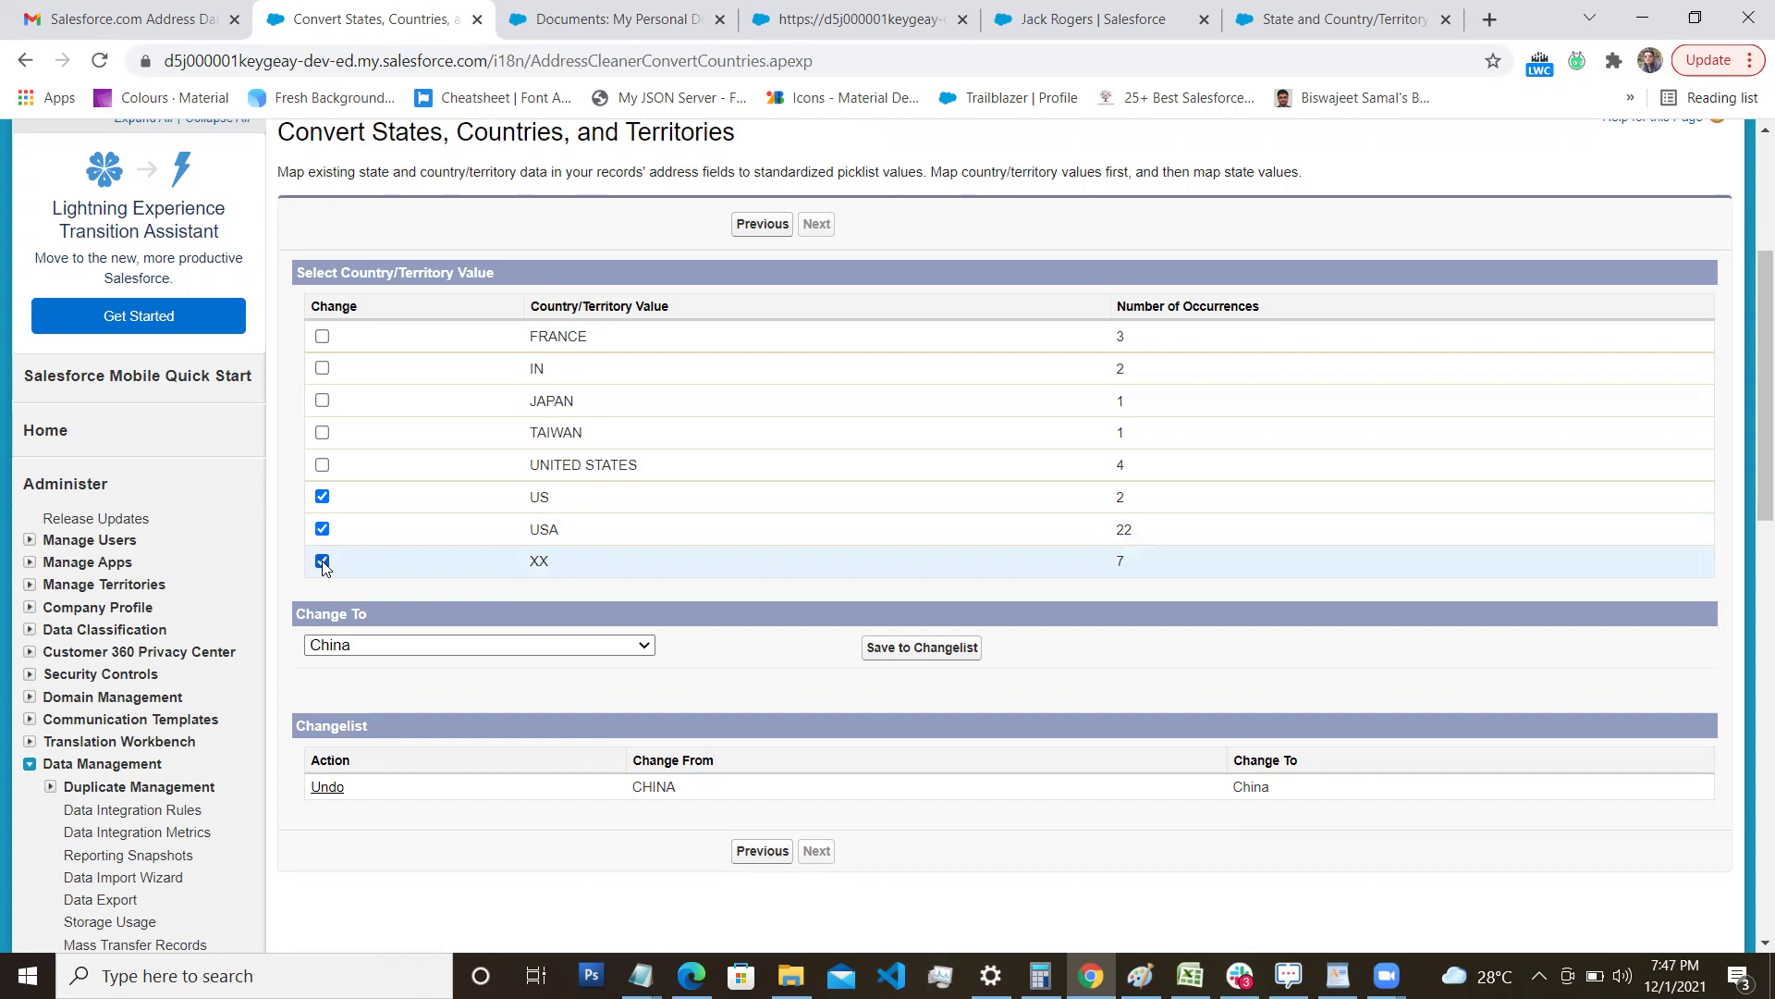
{"action": "left_click", "coordinate": [322, 465]}
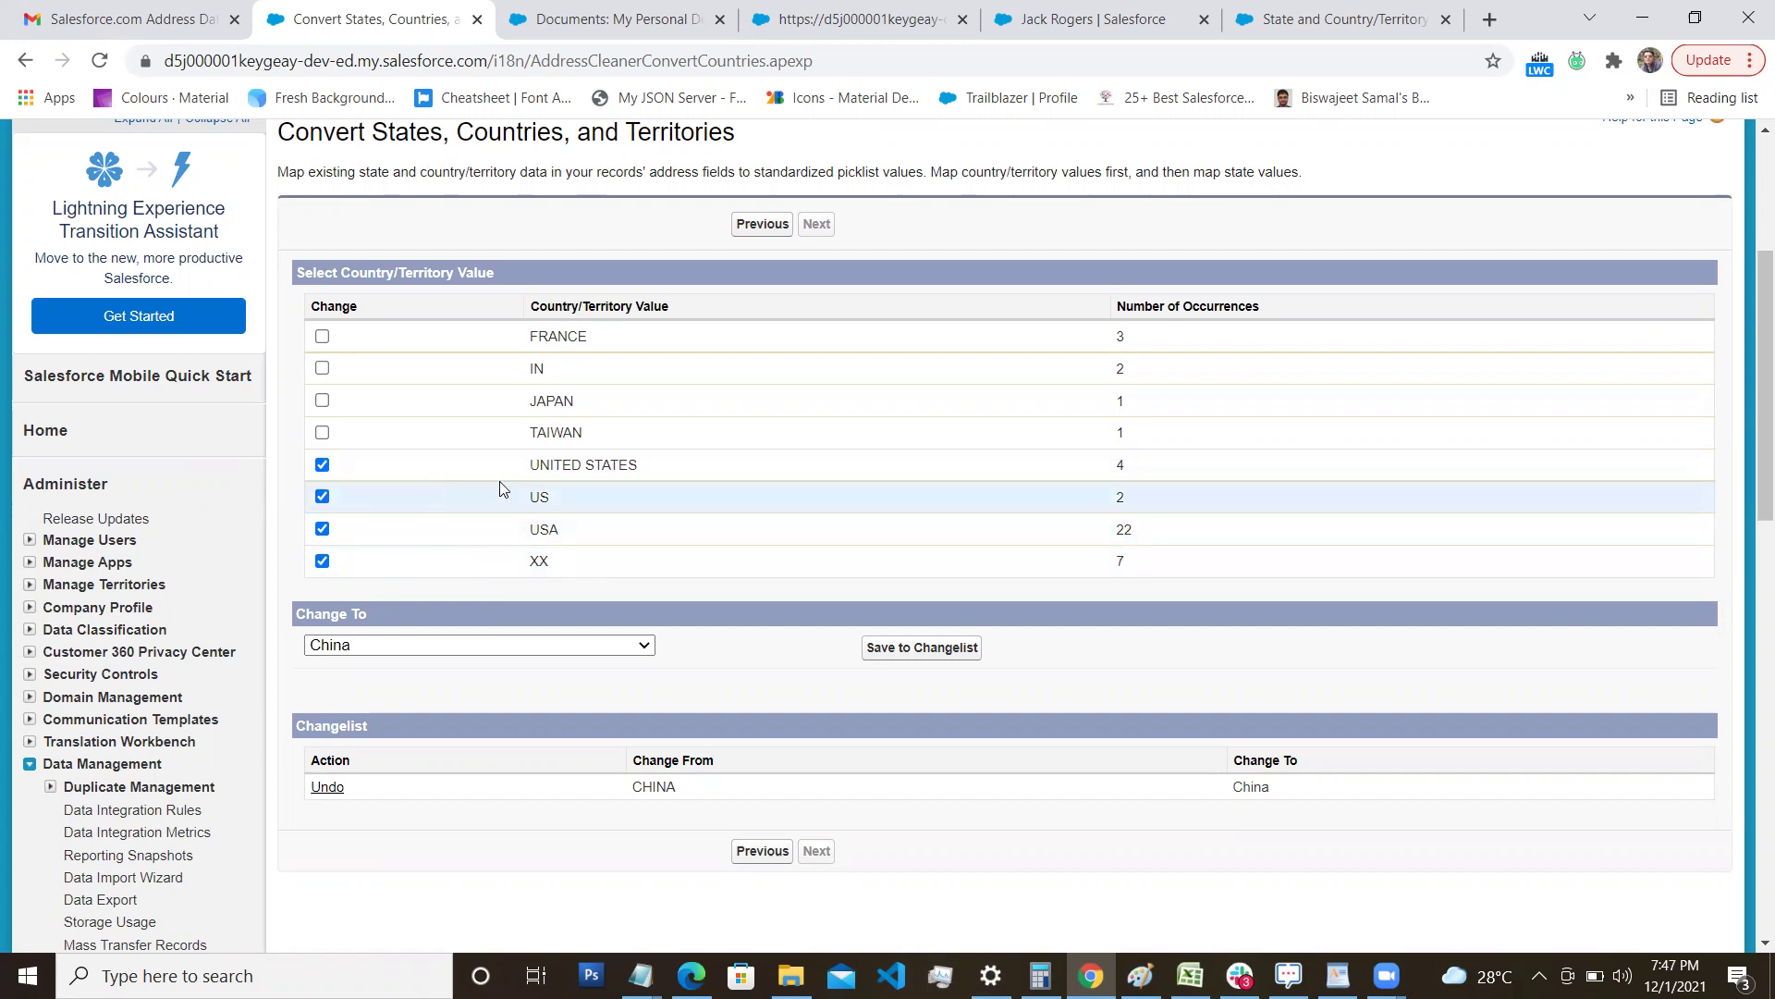
{"action": "left_click", "coordinate": [516, 652]}
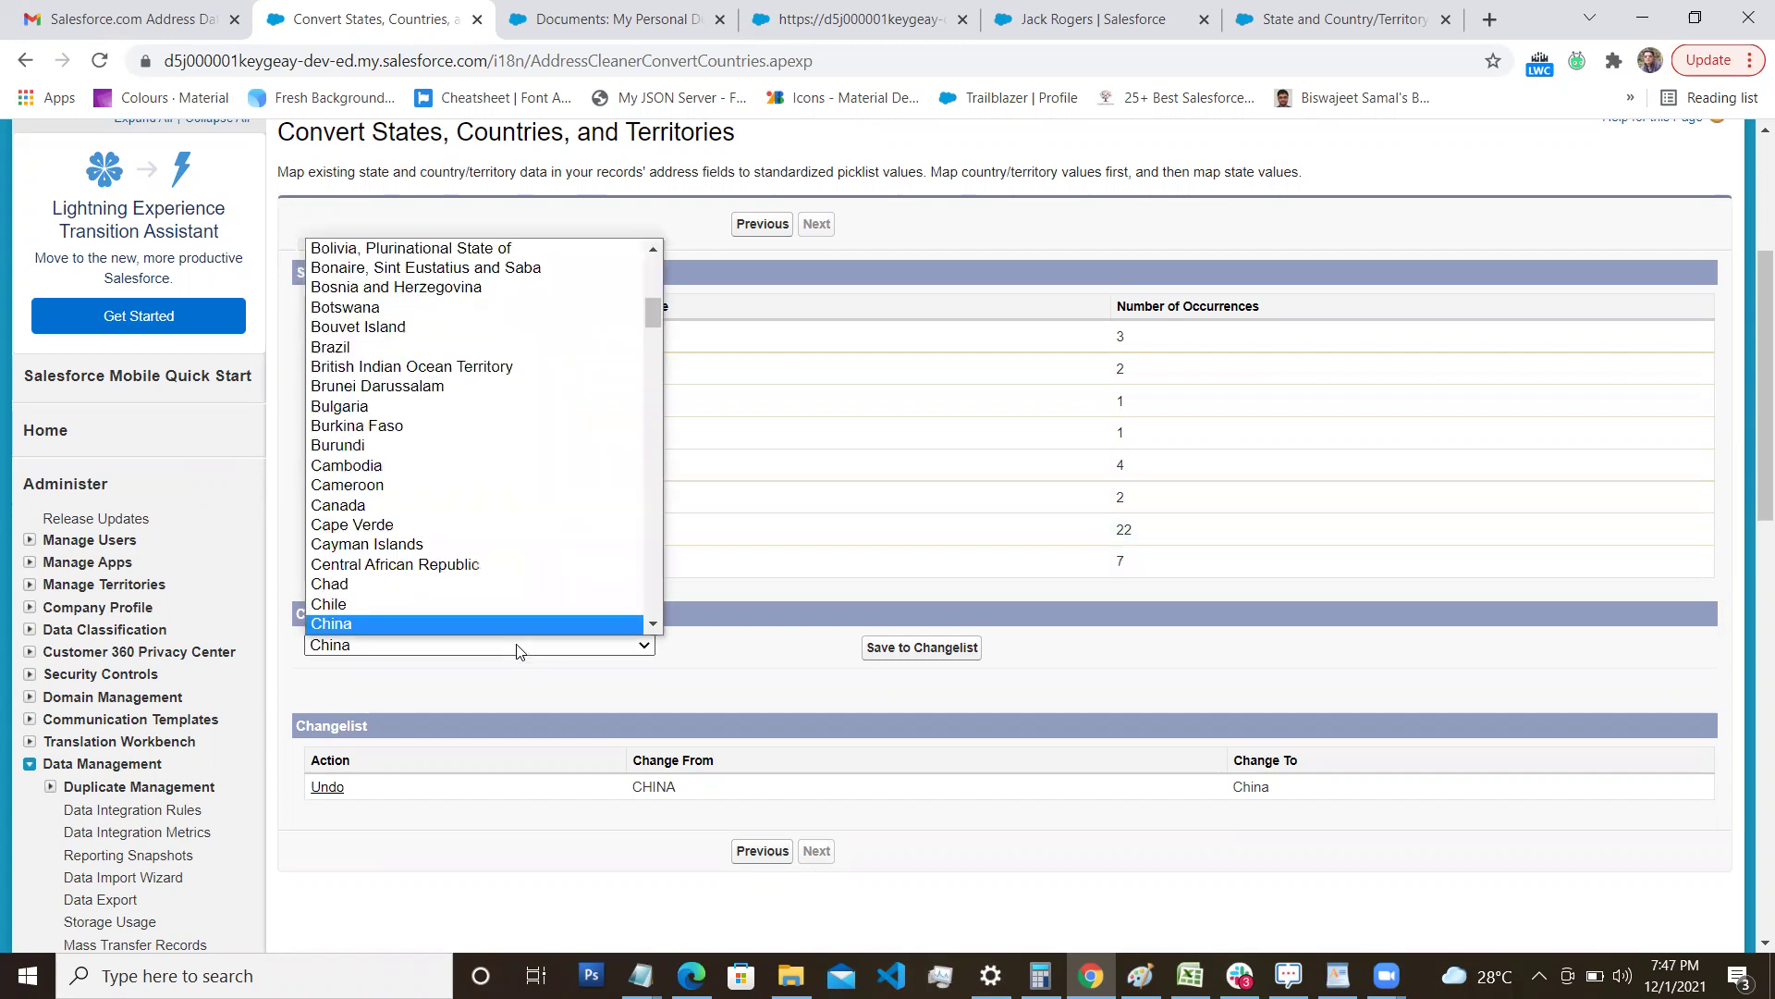
{"action": "key", "text": "u"}
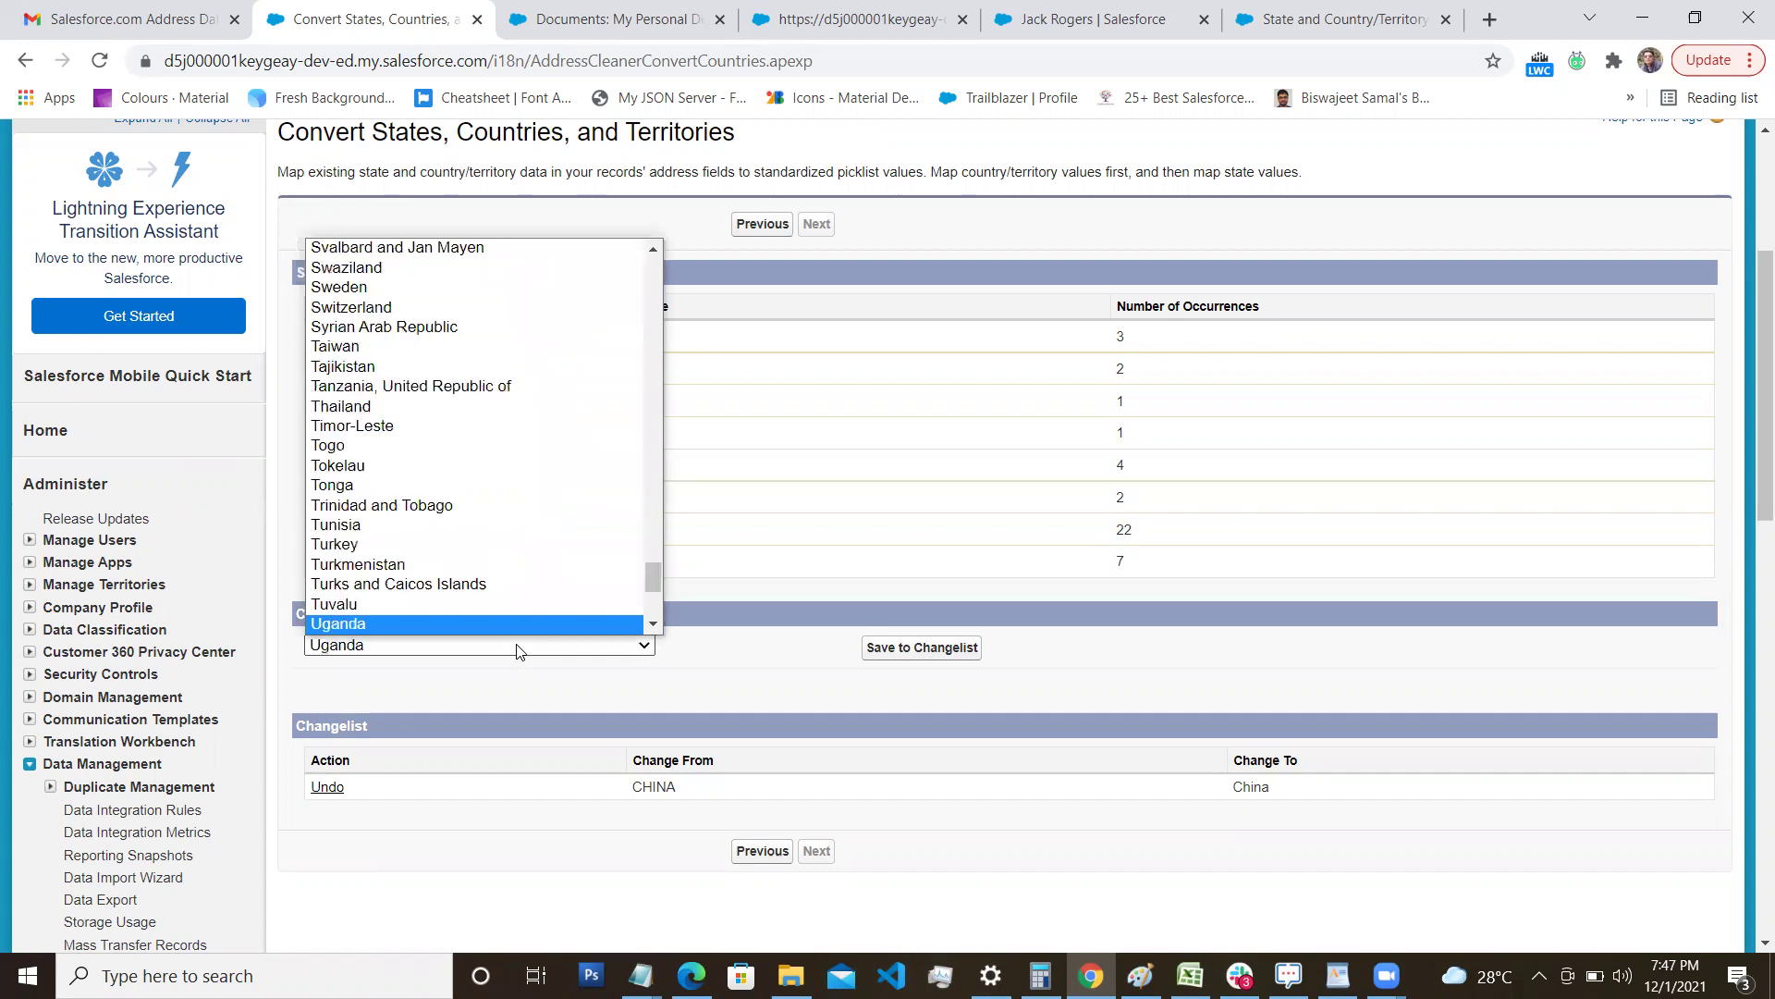
{"action": "key", "text": "u"}
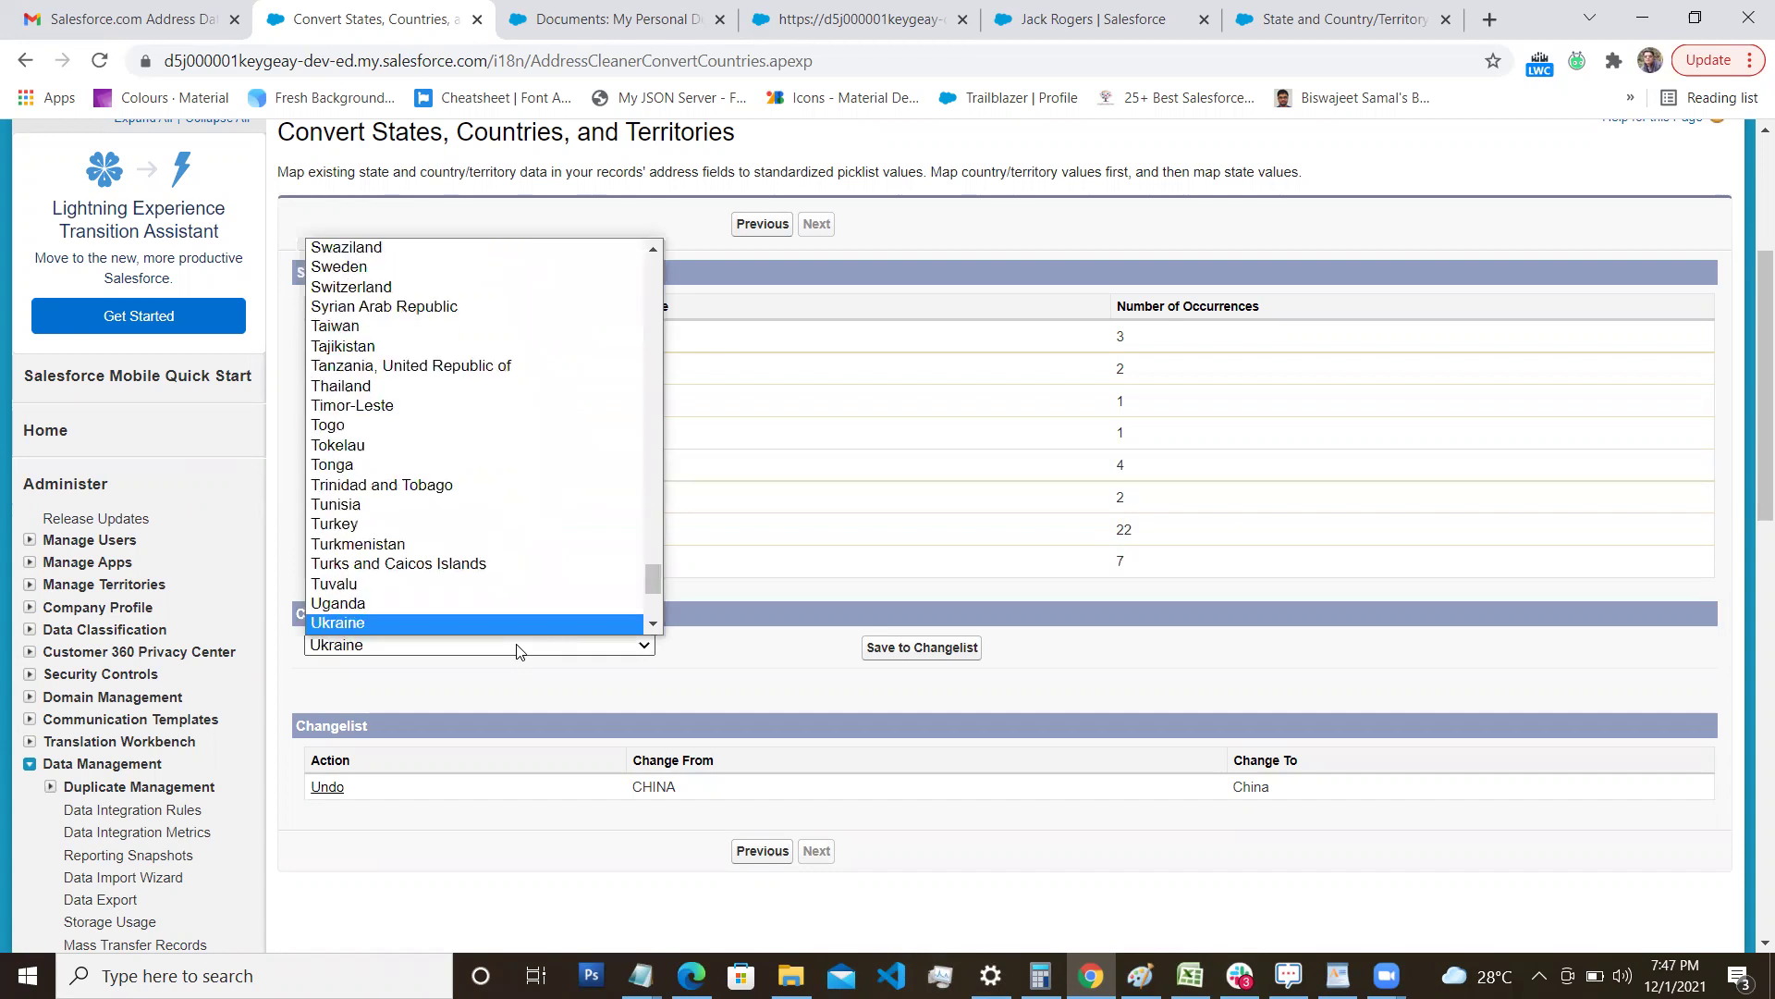
{"action": "key", "text": "u"}
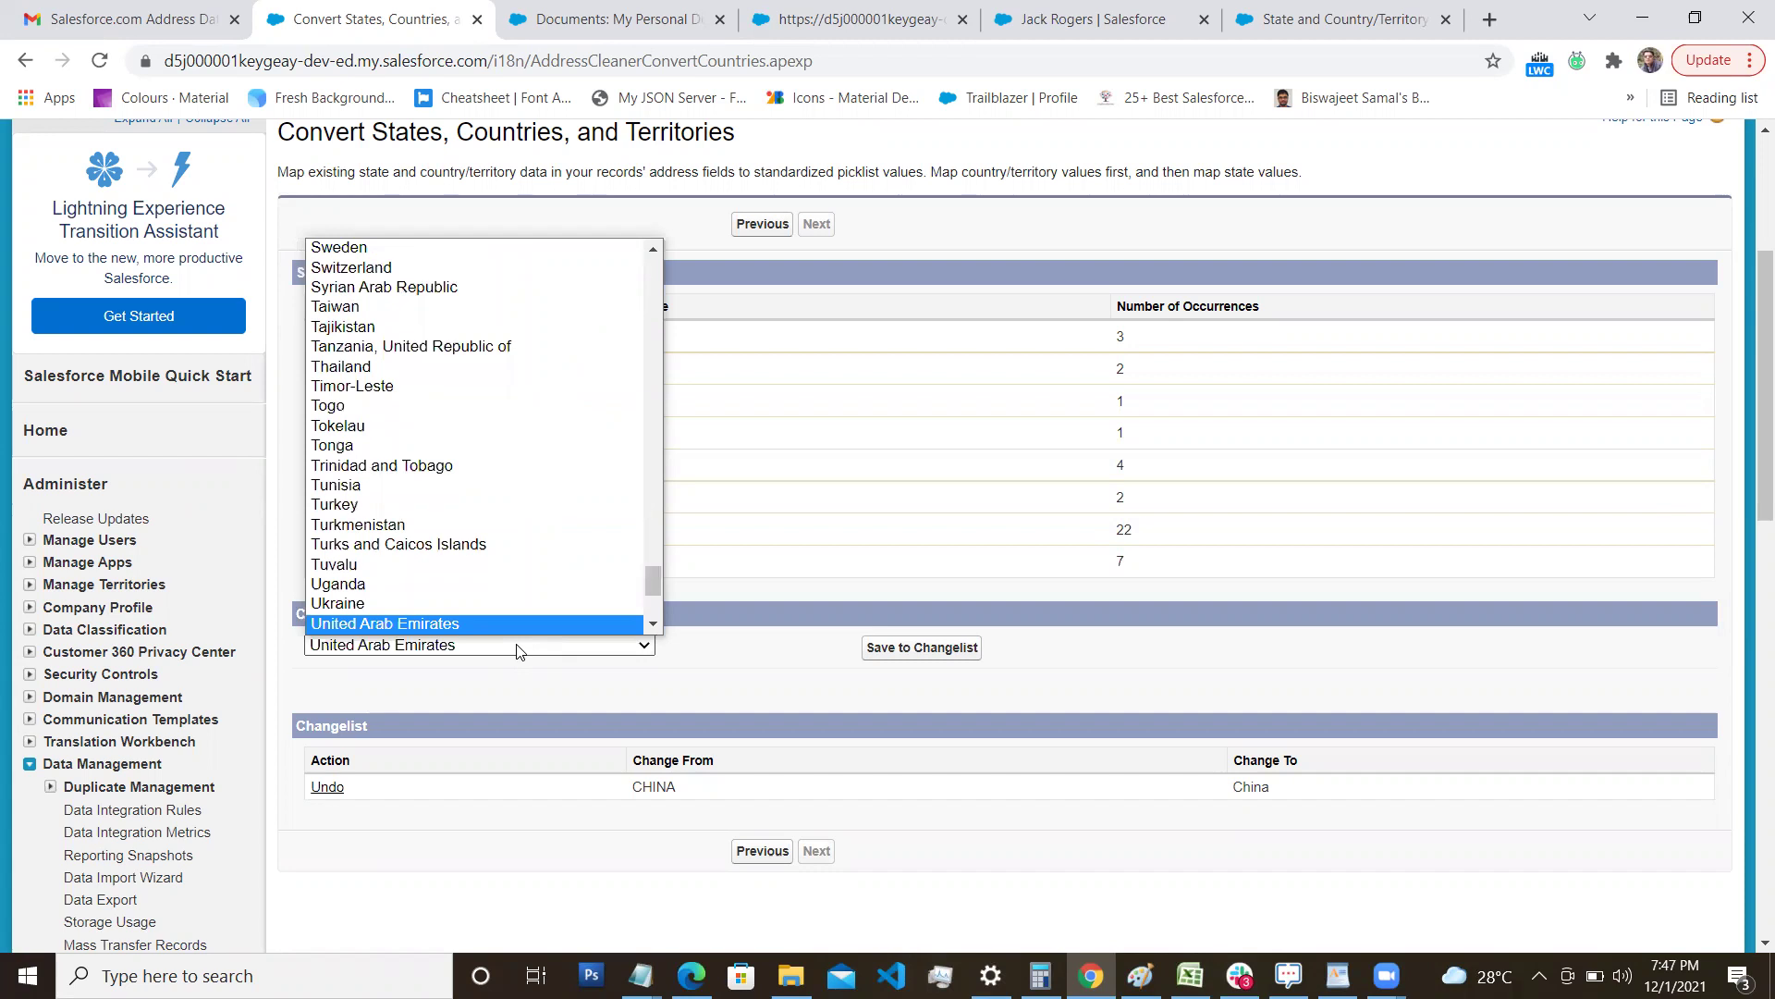
{"action": "scroll", "coordinate": [516, 630], "scroll_direction": "down", "scroll_amount": 1}
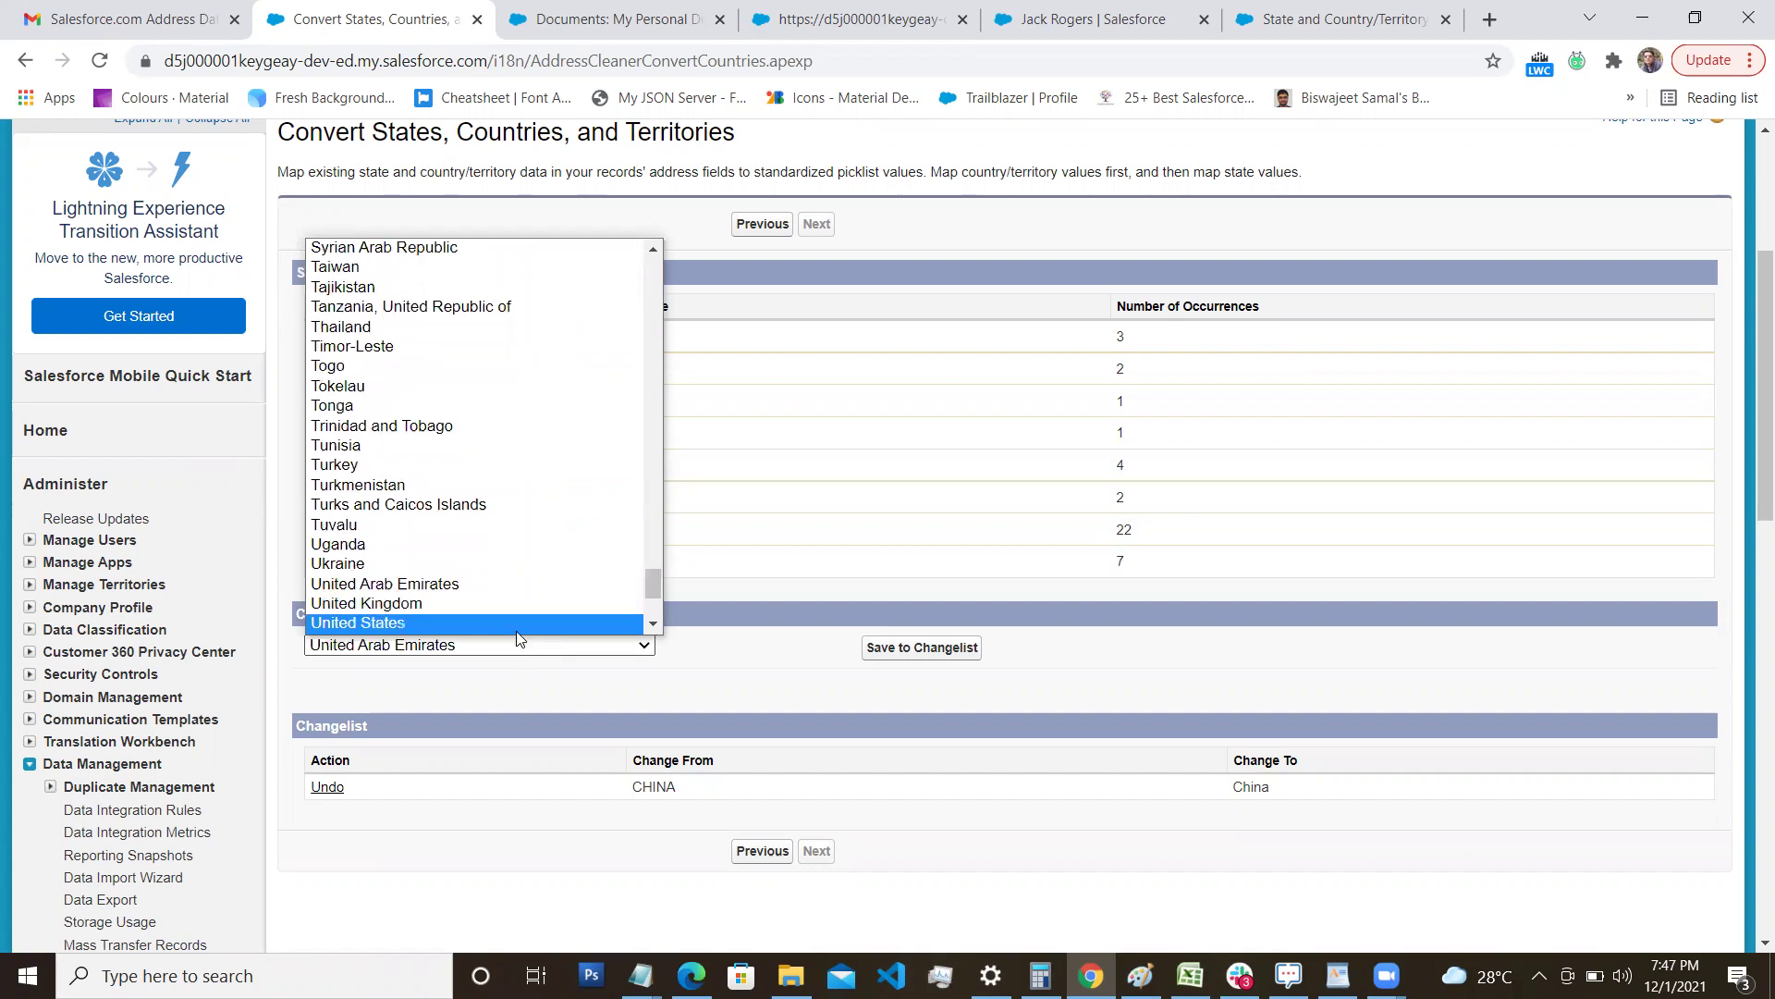
{"action": "left_click", "coordinate": [422, 623]}
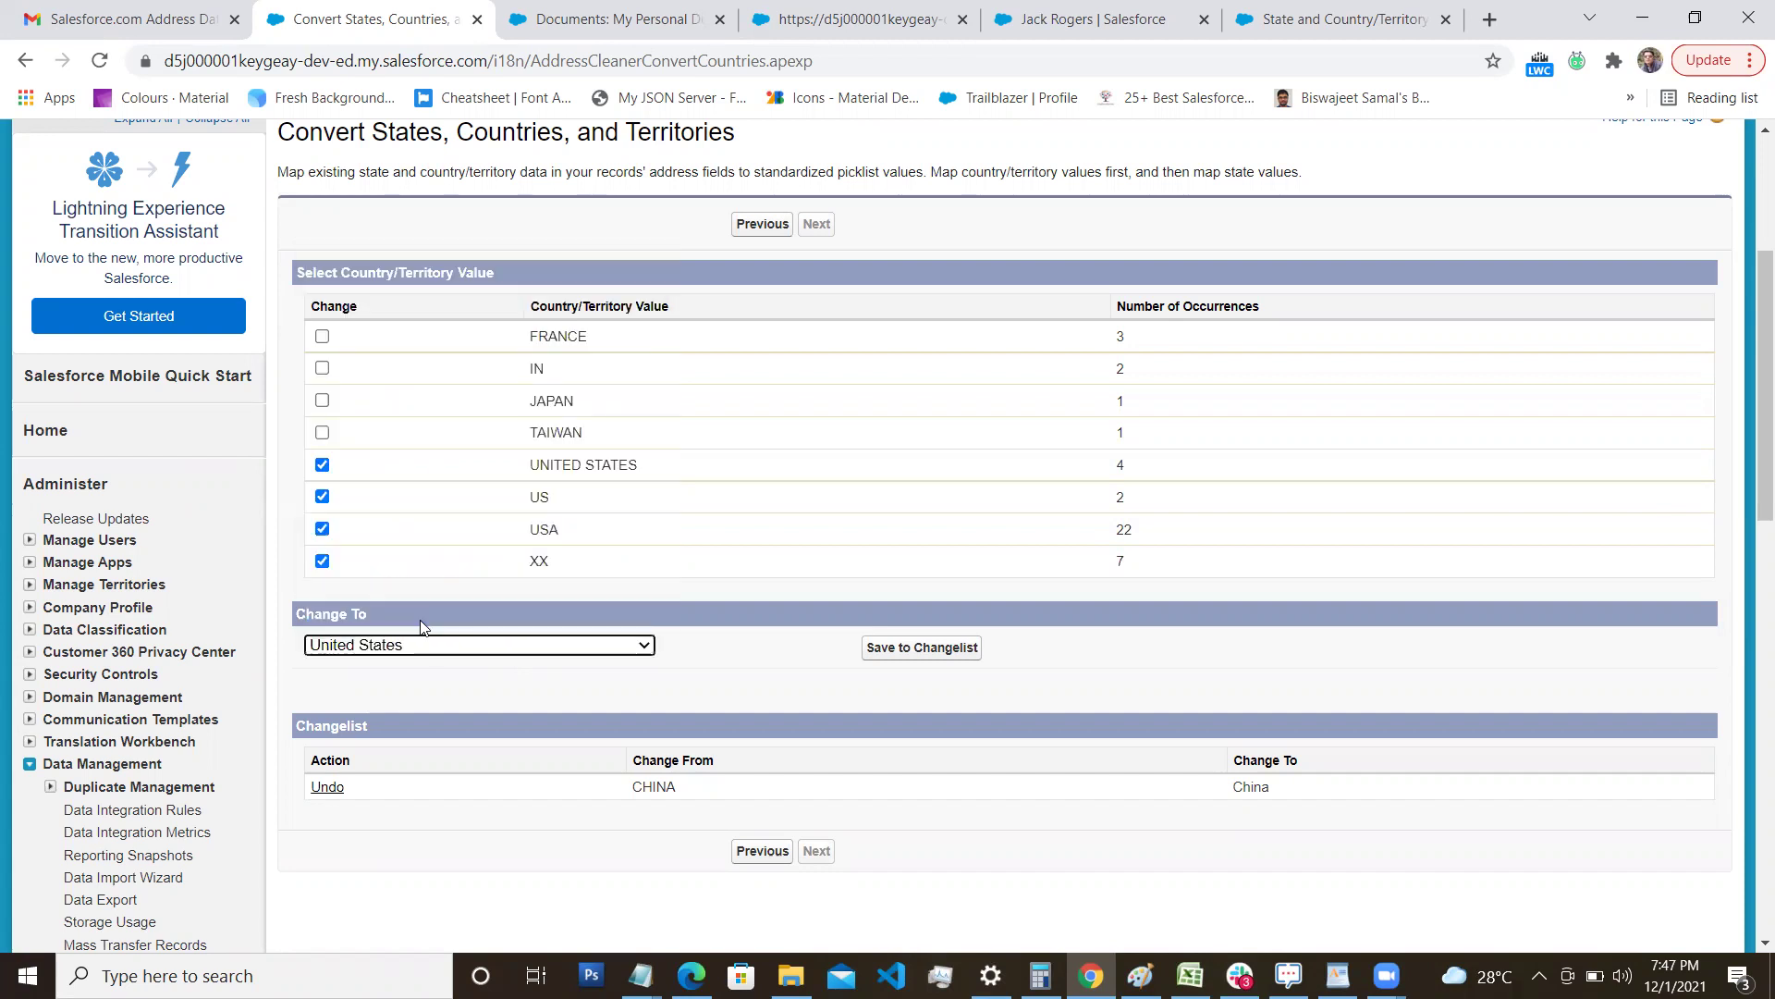
{"action": "left_click", "coordinate": [929, 647]}
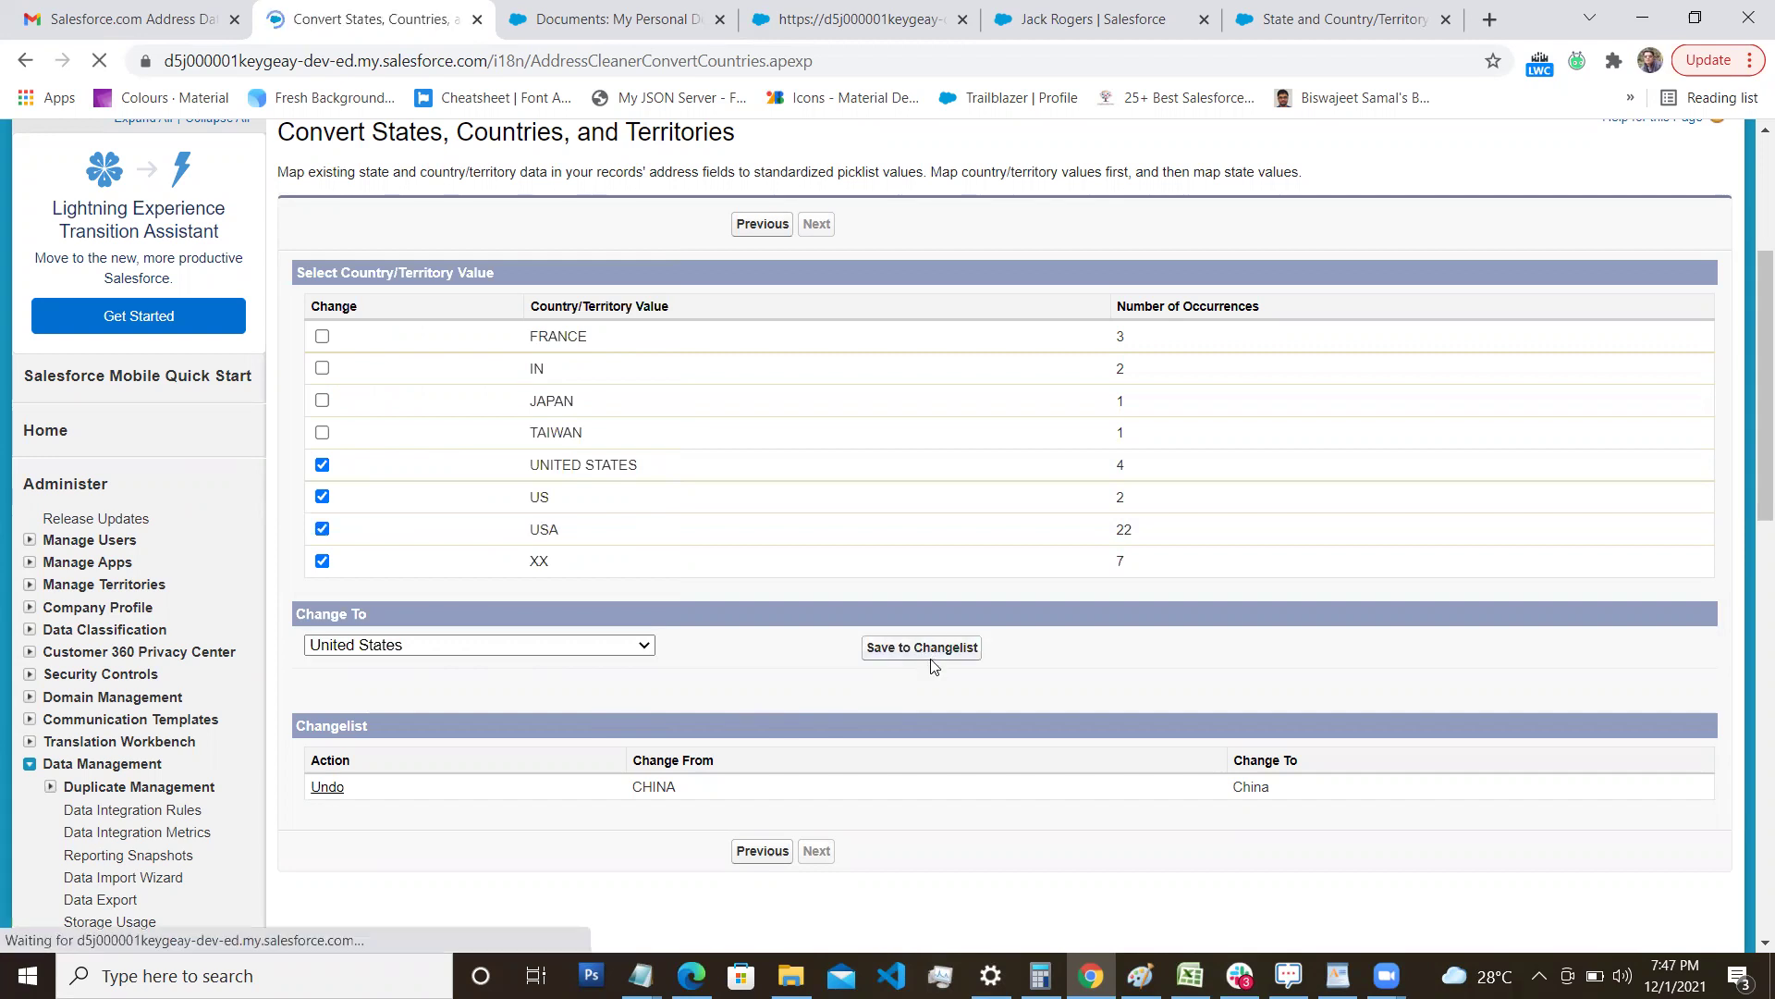
Map the existing country value FRANCE to the picklist value France and save the mapping to the changelist.
{"action": "scroll", "coordinate": [939, 681], "scroll_direction": "down", "scroll_amount": 1}
{"action": "scroll", "coordinate": [940, 688], "scroll_direction": "down", "scroll_amount": 2}
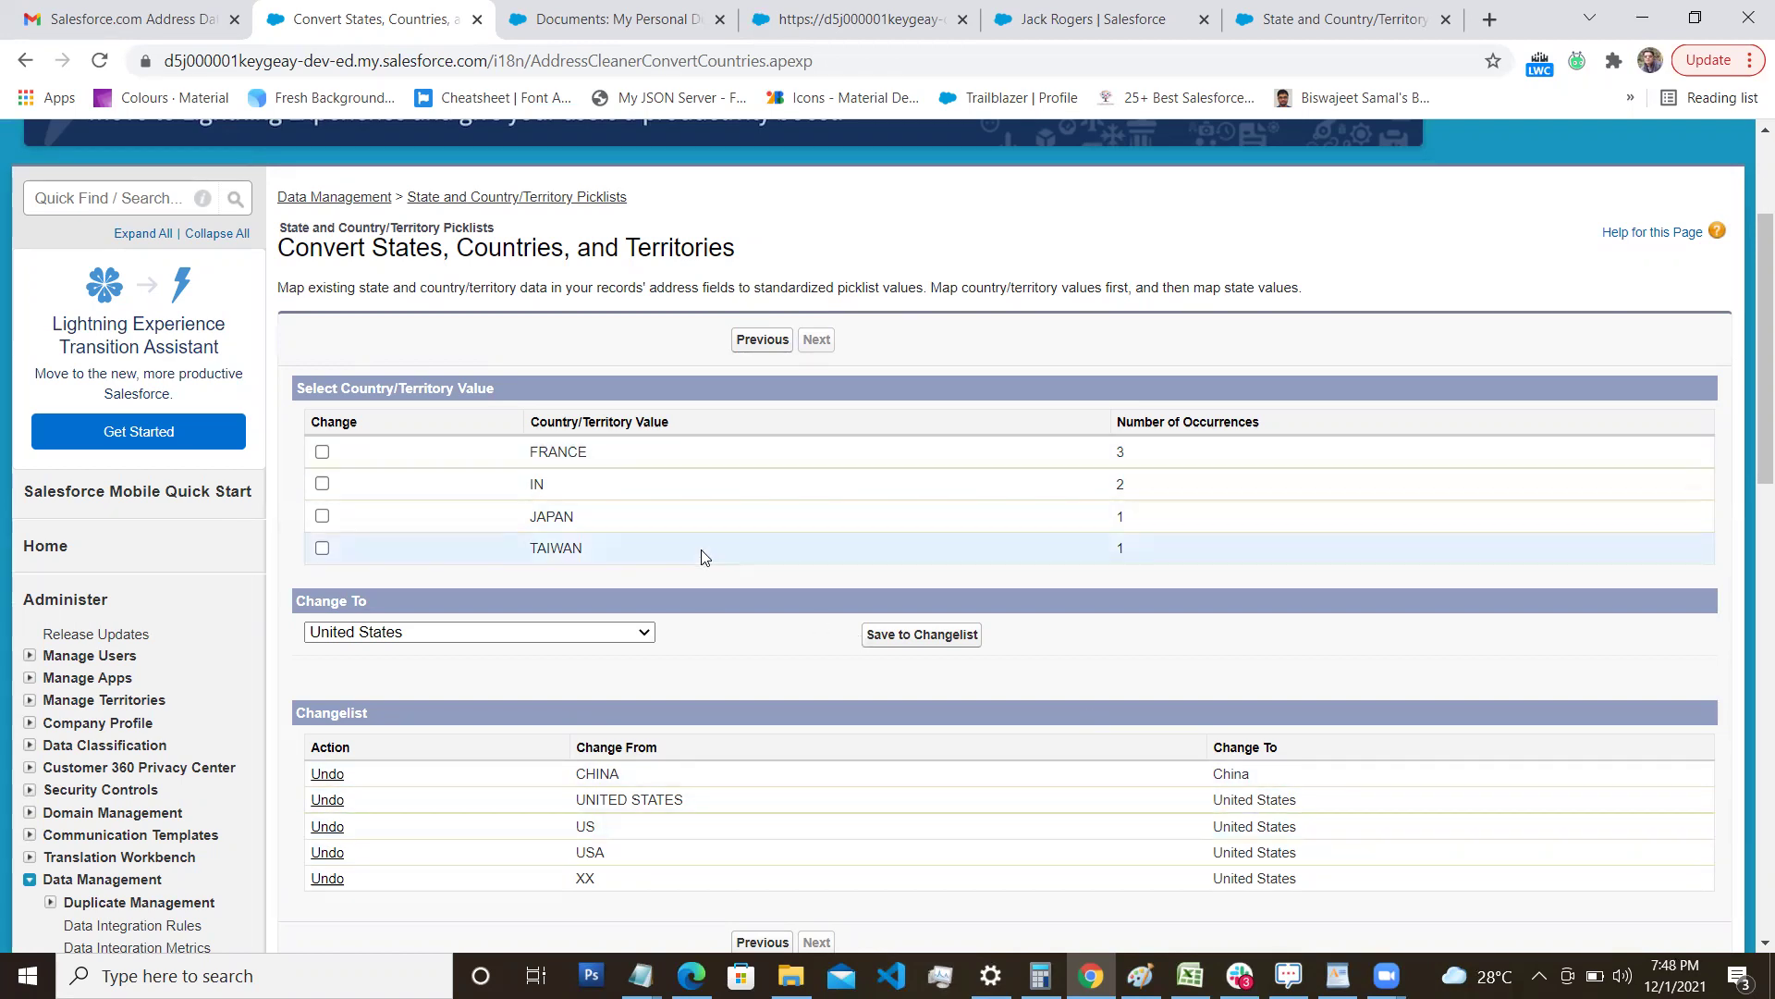
{"action": "scroll", "coordinate": [703, 573], "scroll_direction": "down", "scroll_amount": 3}
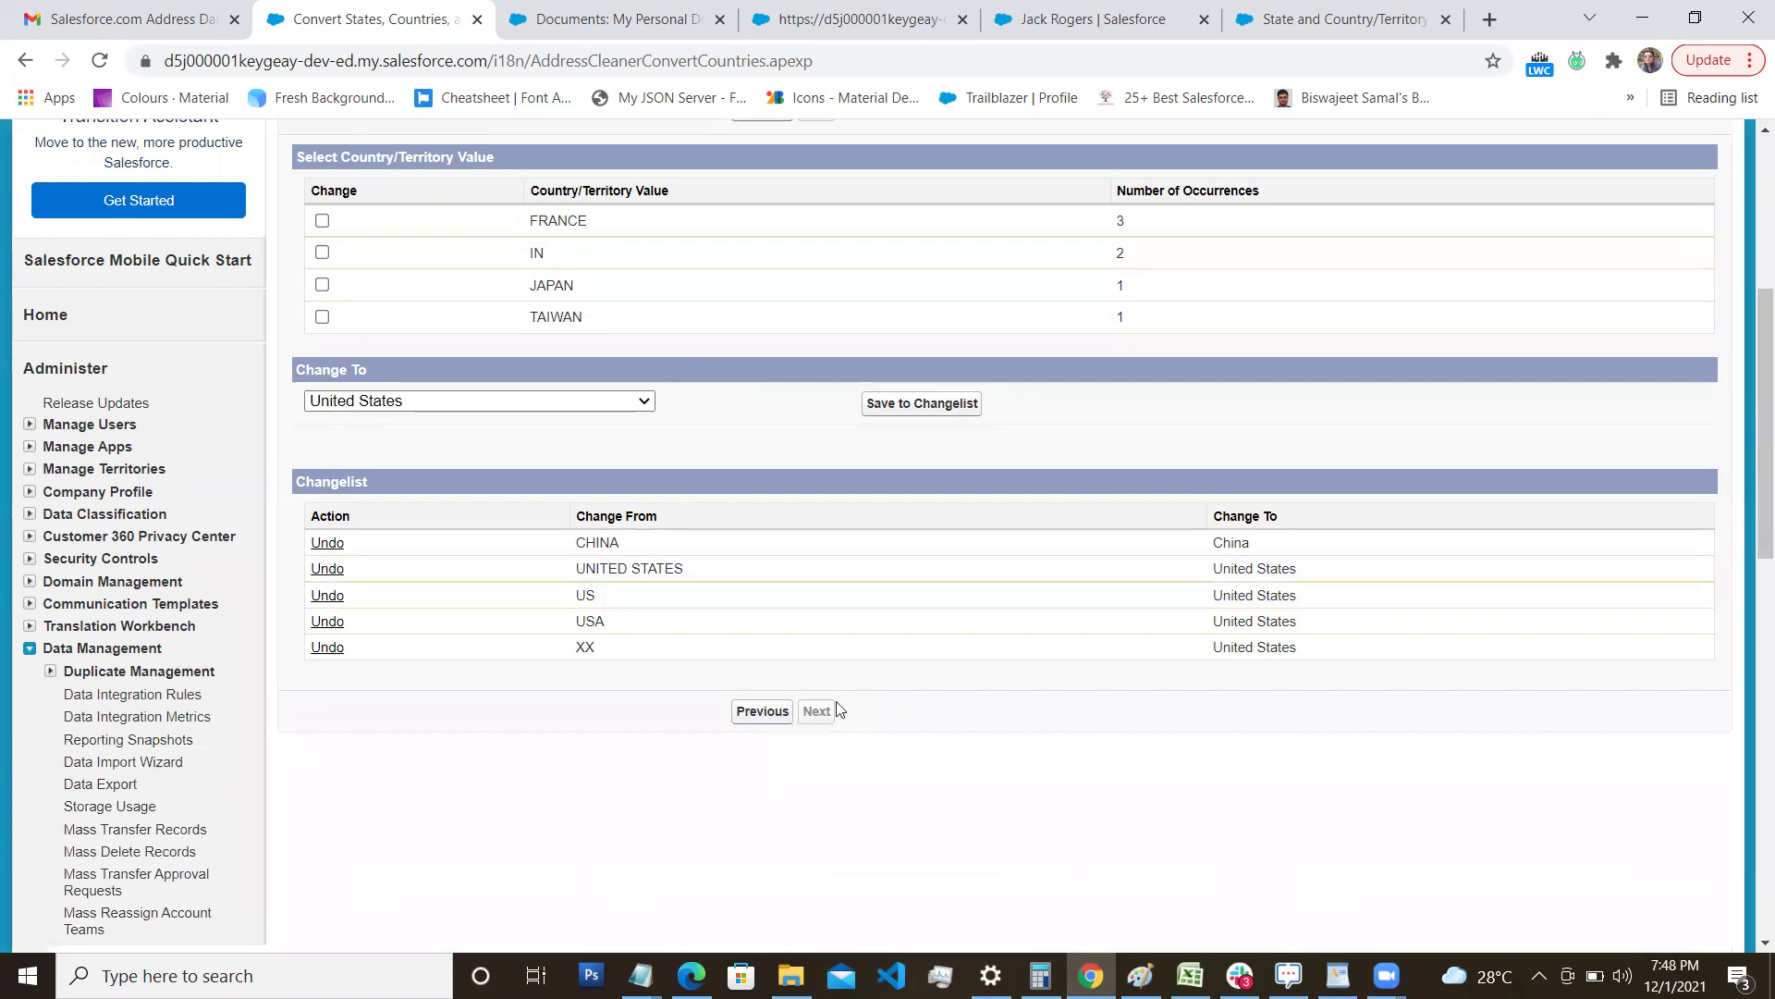
{"action": "scroll", "coordinate": [838, 707], "scroll_direction": "up", "scroll_amount": 2}
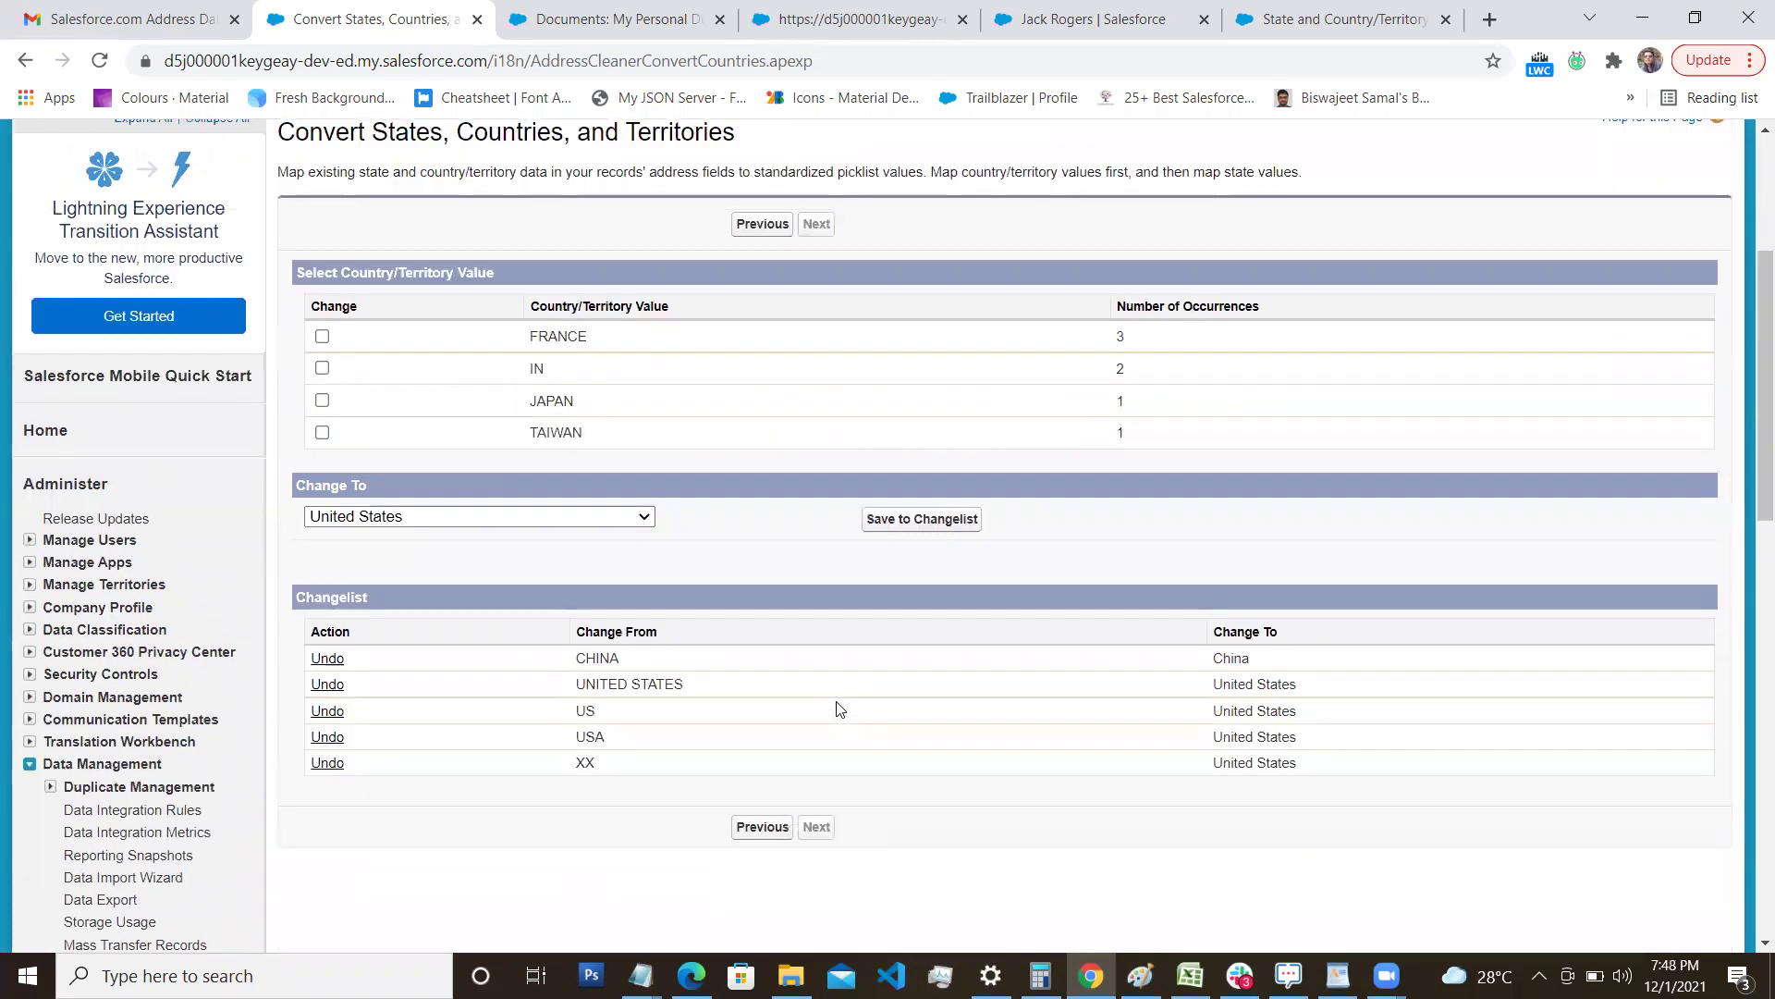
{"action": "left_click", "coordinate": [322, 336]}
{"action": "left_click", "coordinate": [406, 517]}
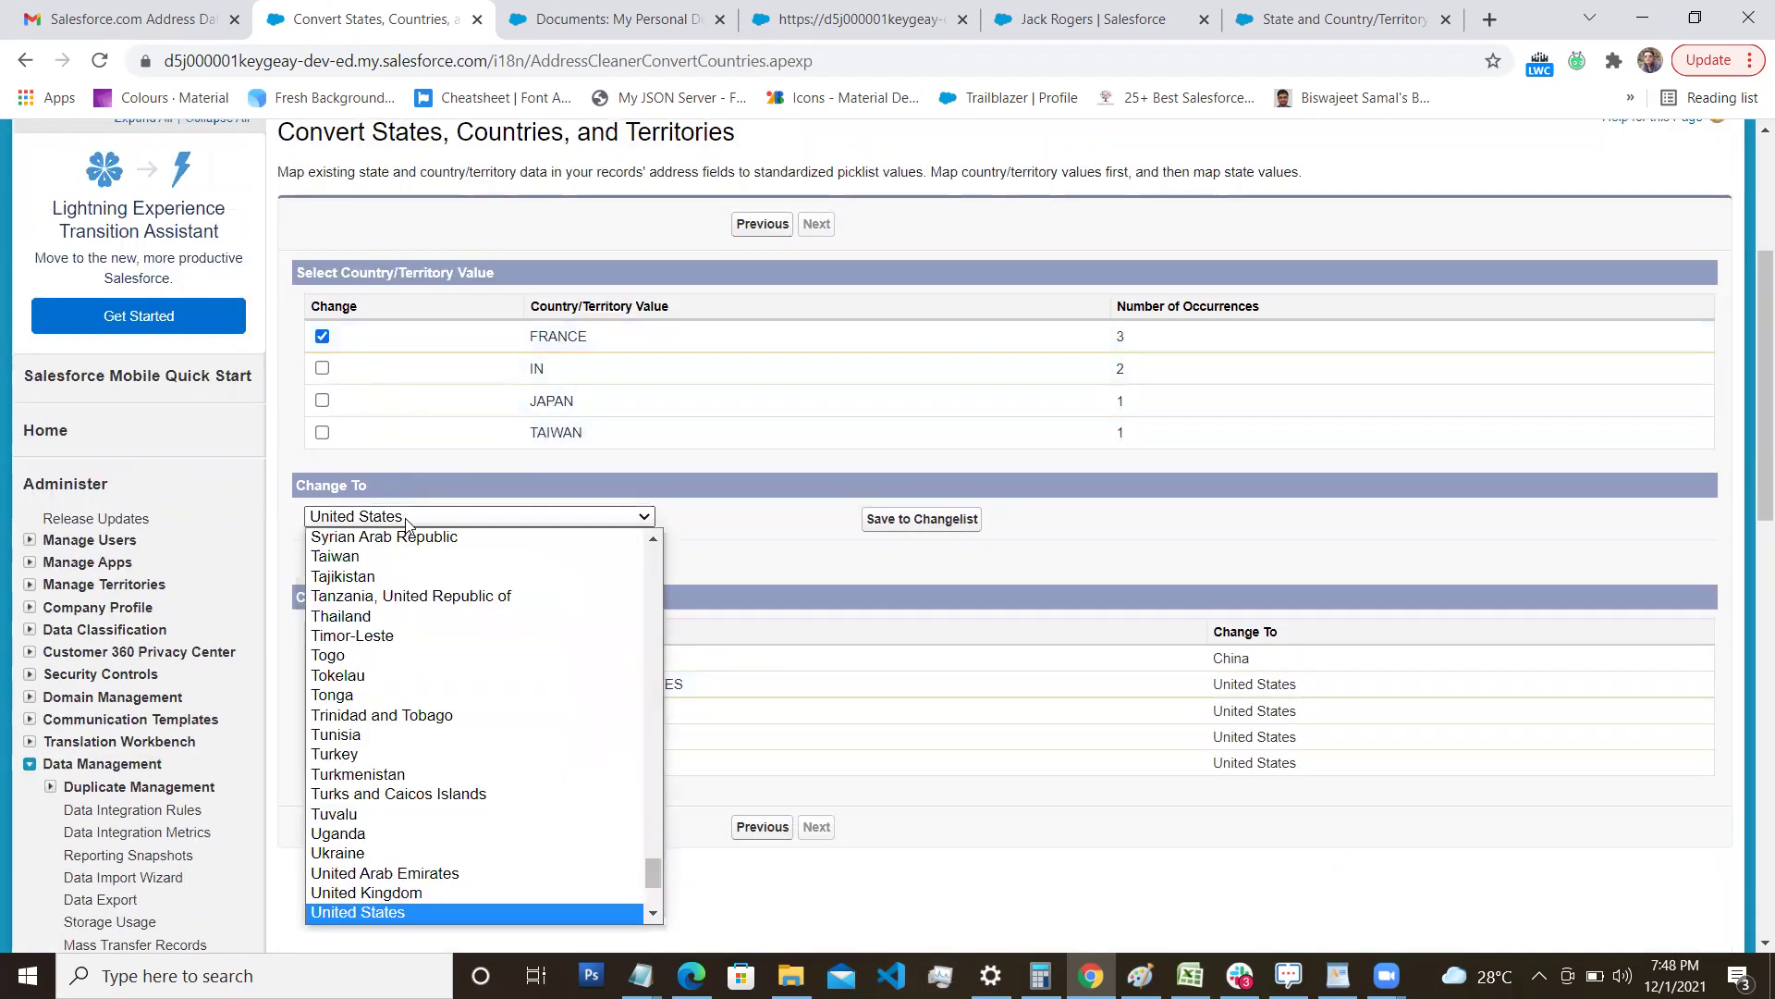
{"action": "key", "text": "f"}
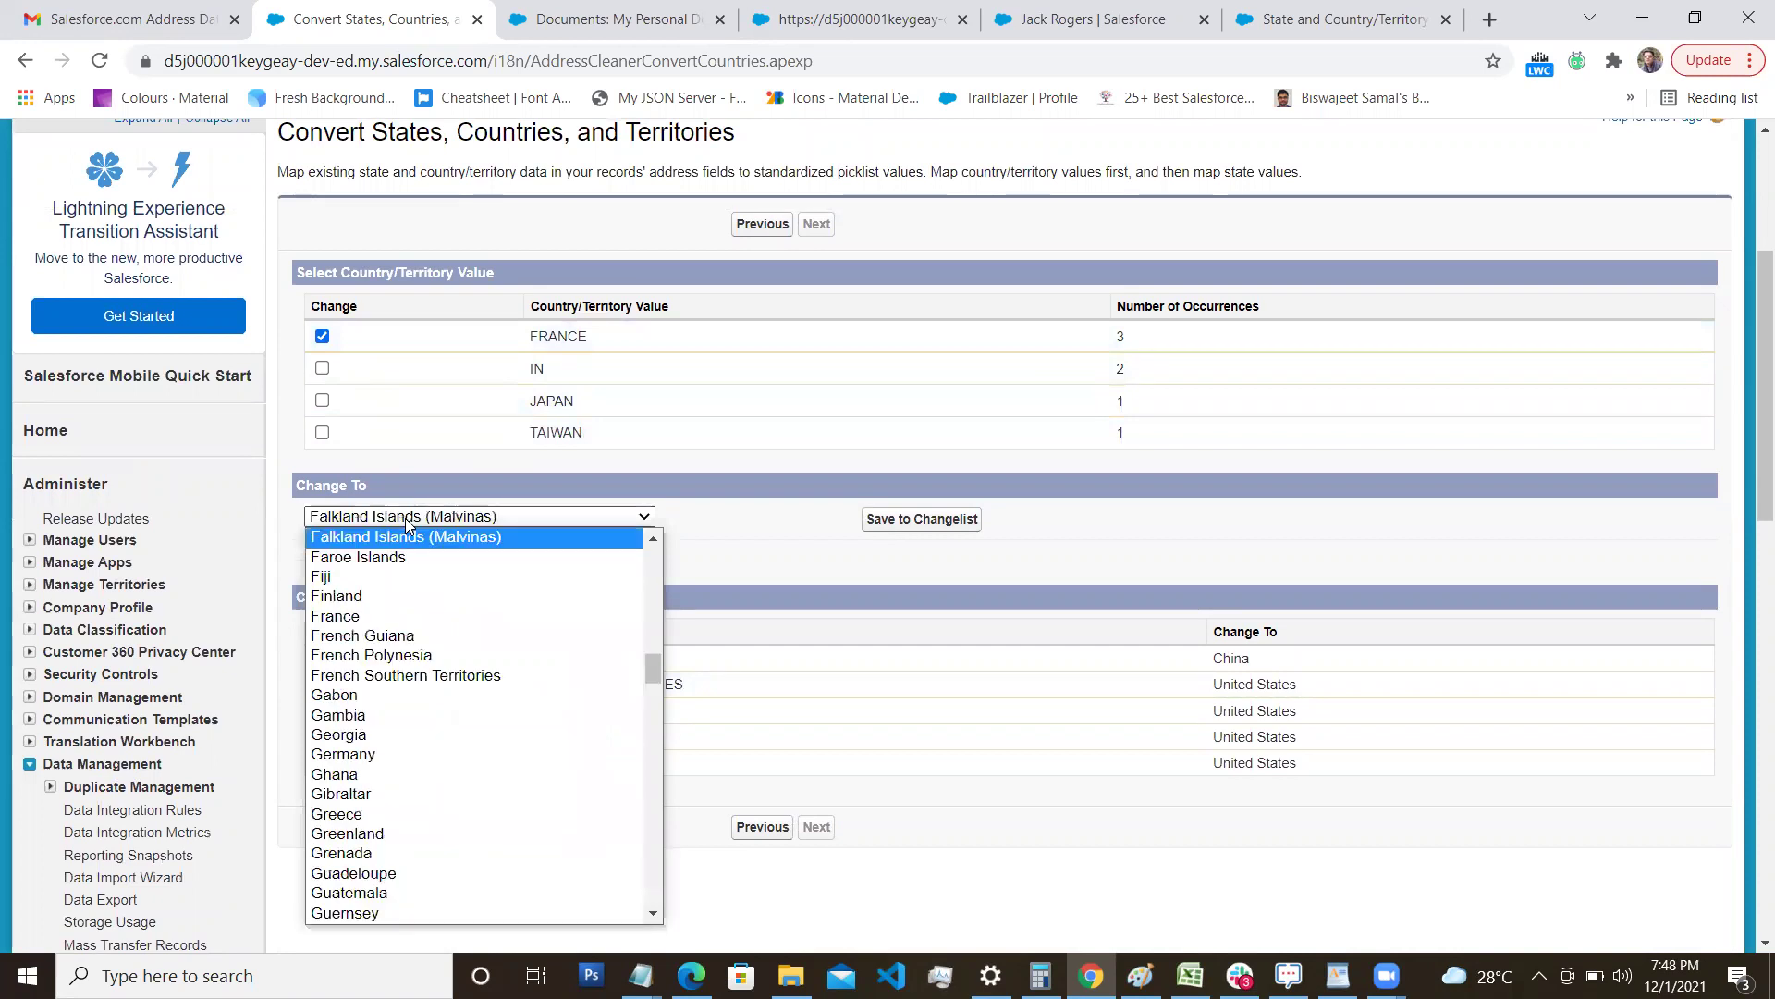
{"action": "key", "text": "Up"}
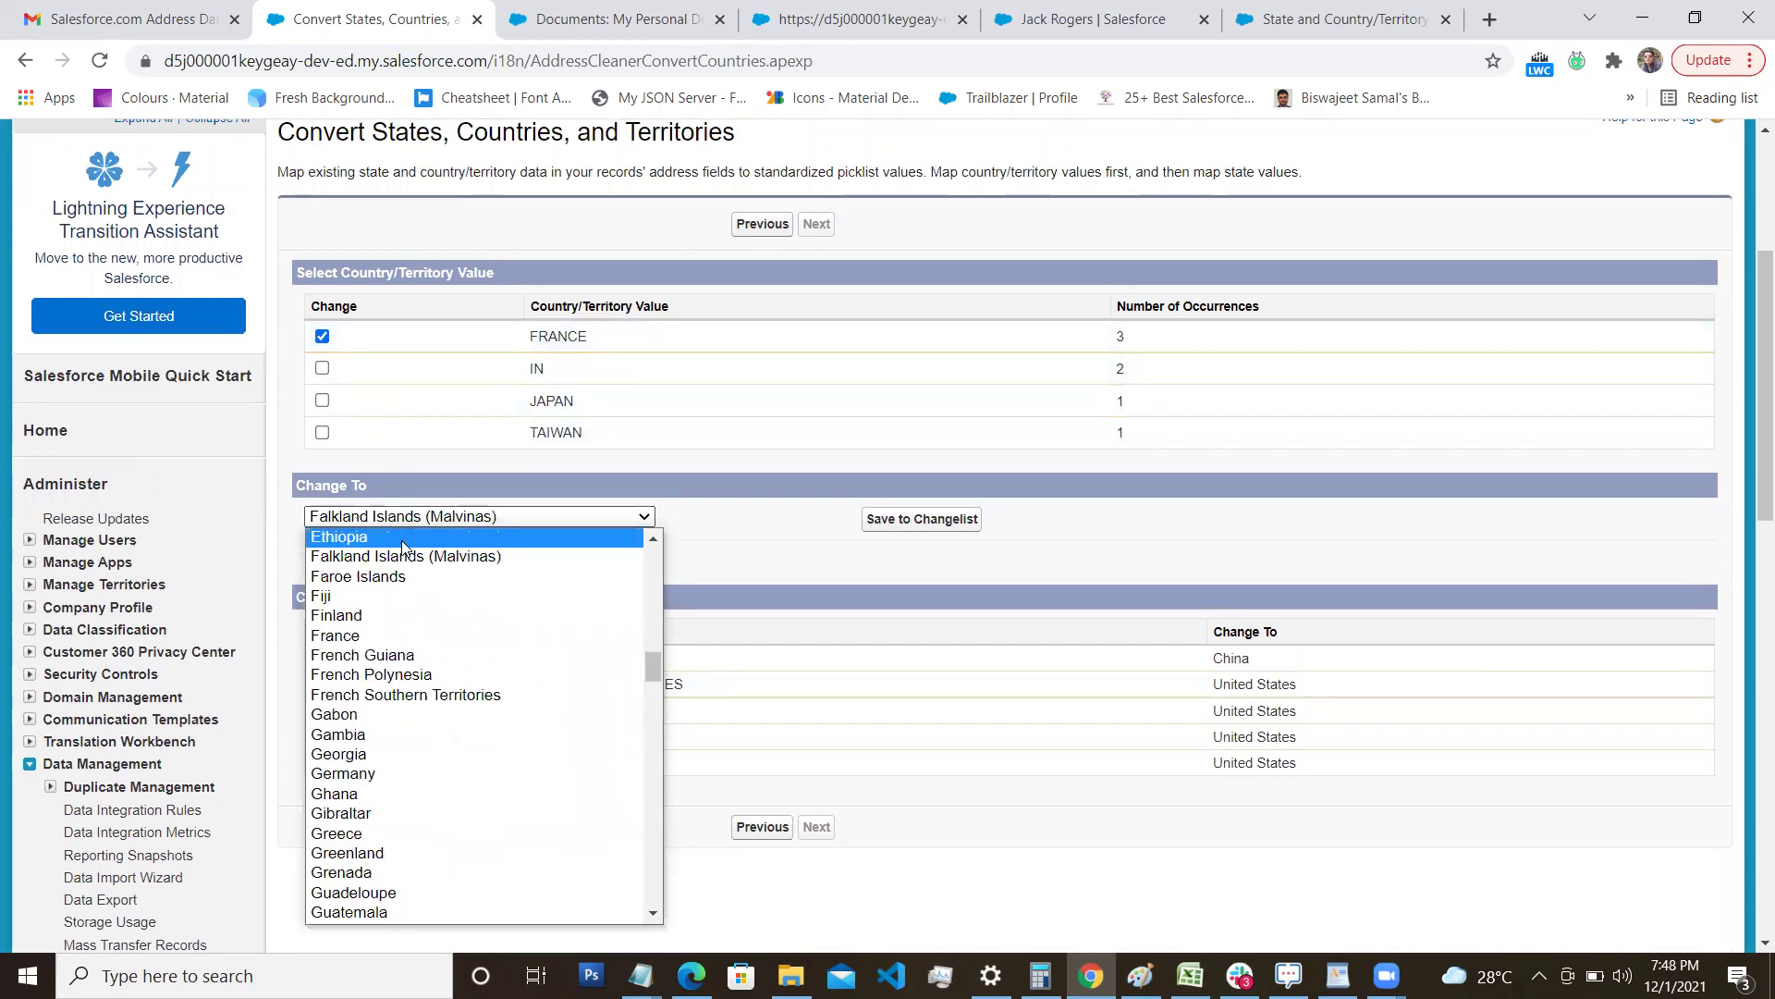
{"action": "left_click", "coordinate": [373, 633]}
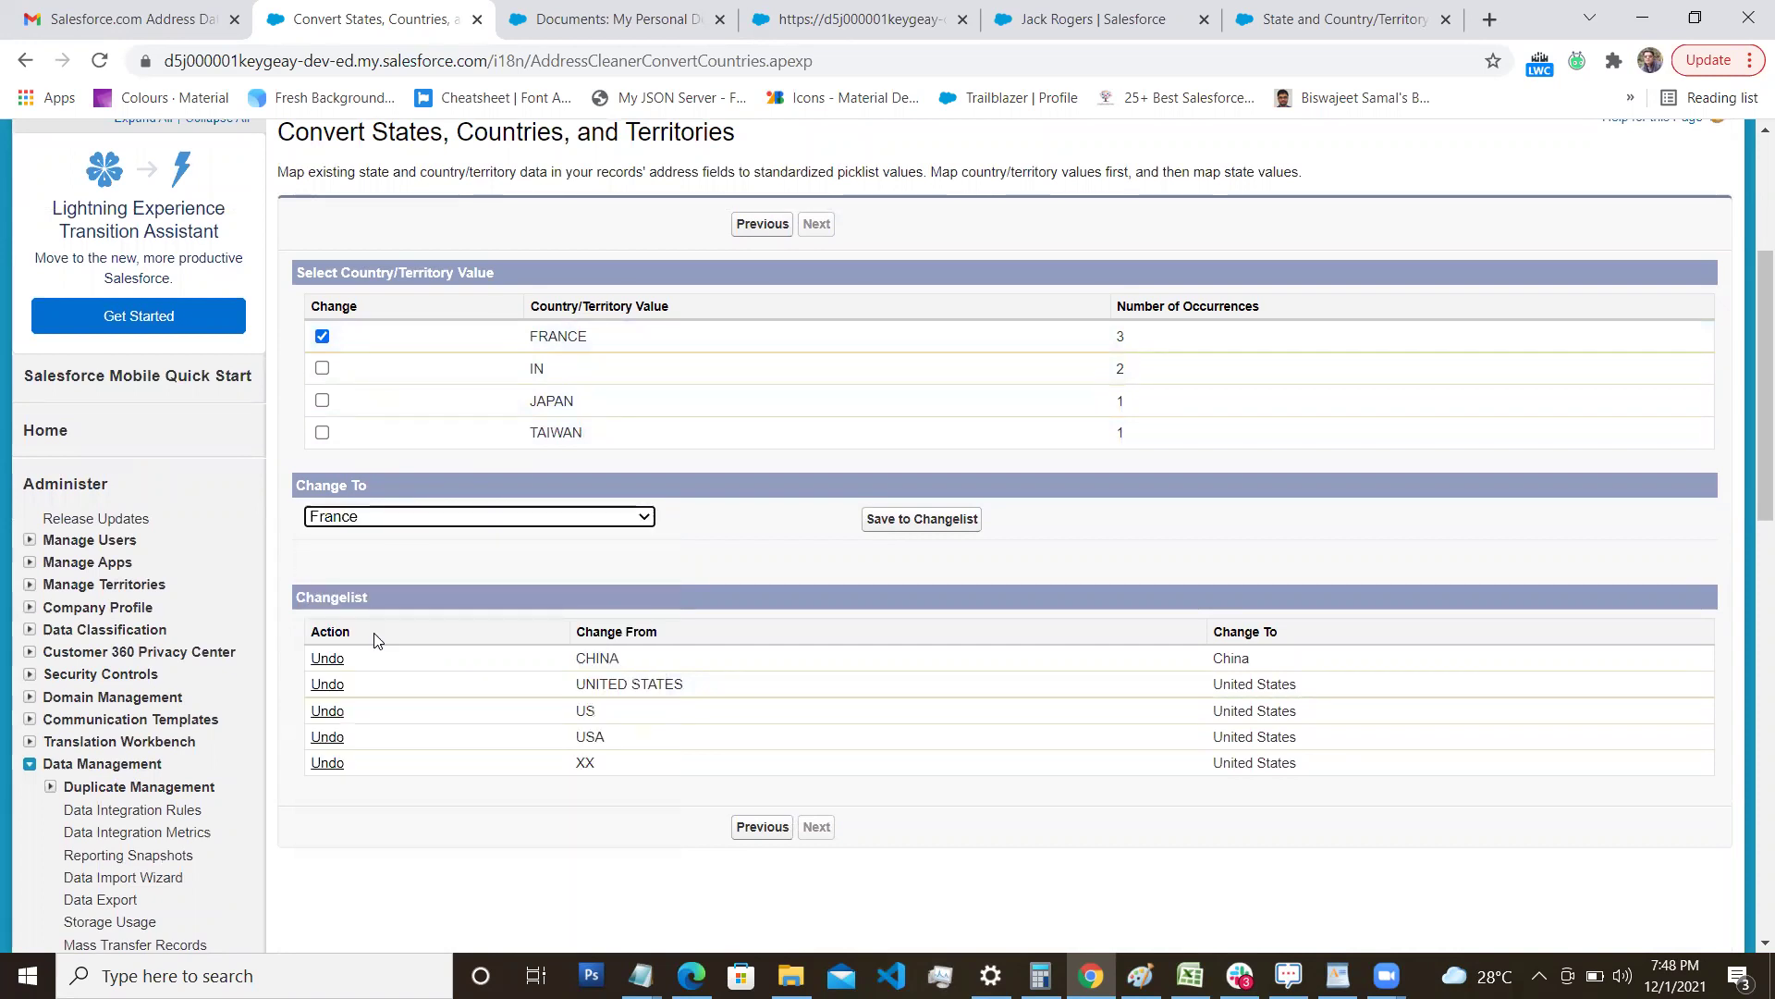
{"action": "left_click", "coordinate": [899, 523]}
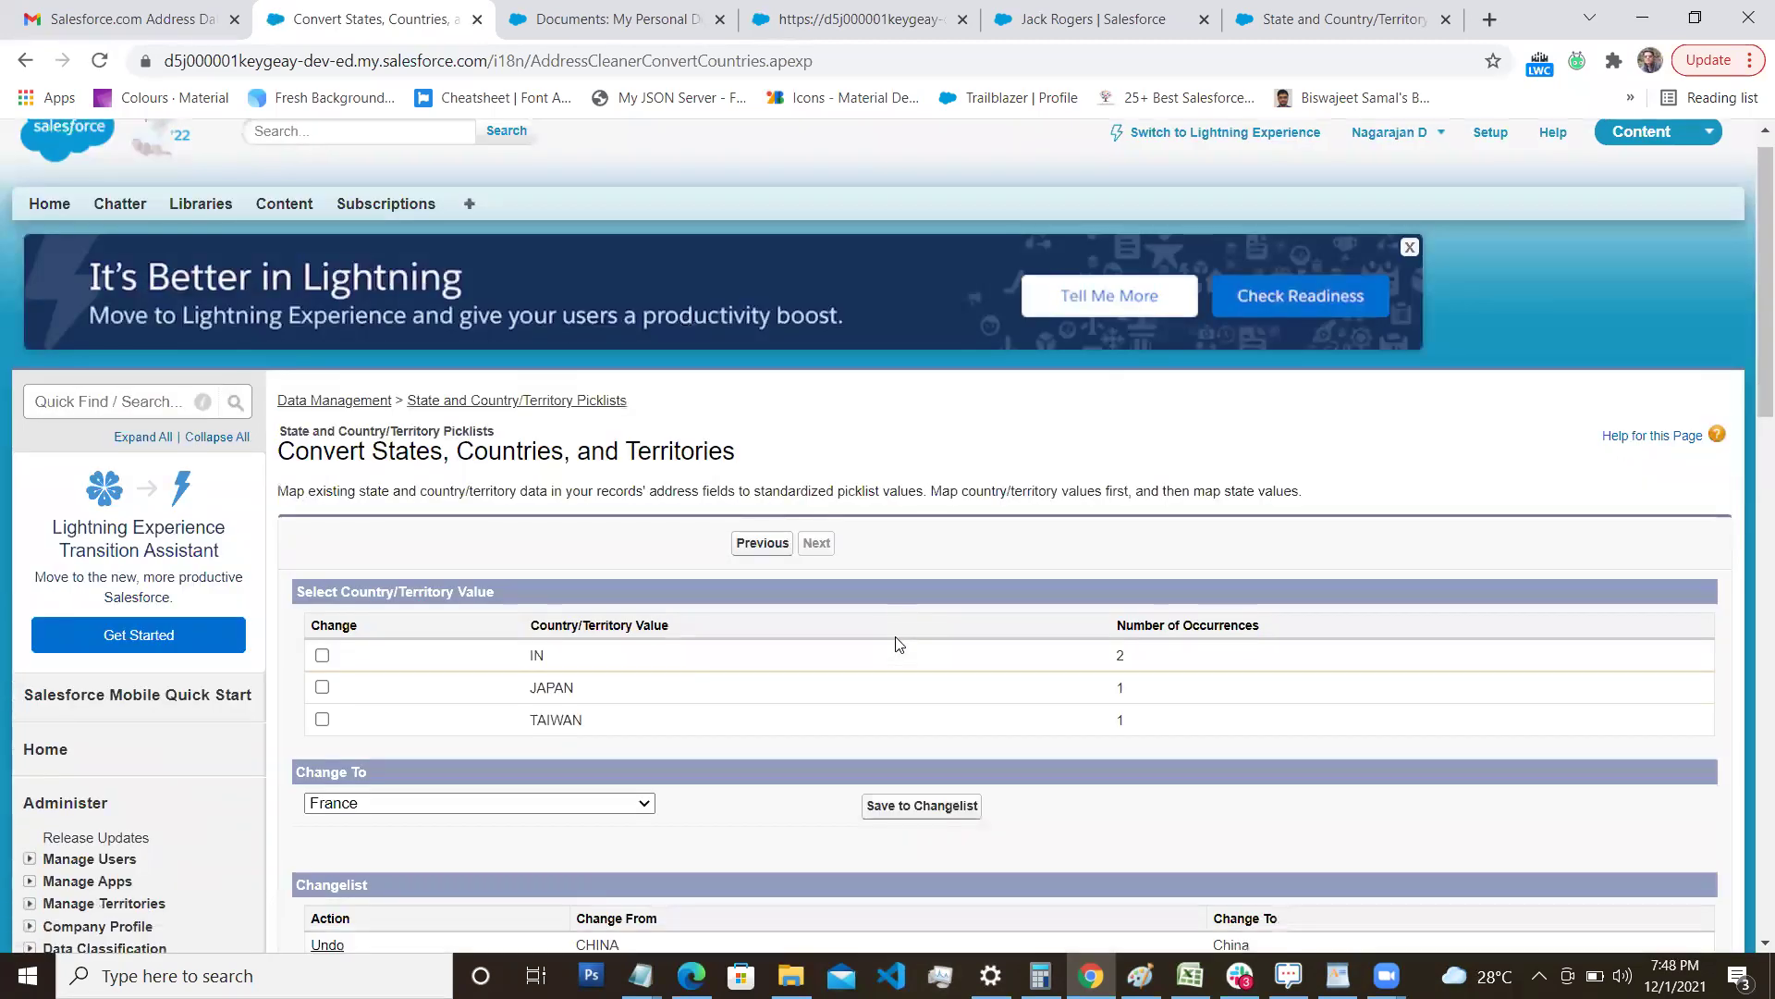
Map the existing country value IN to the picklist value India and save the mapping to the changelist.
{"action": "scroll", "coordinate": [841, 645], "scroll_direction": "down", "scroll_amount": 1}
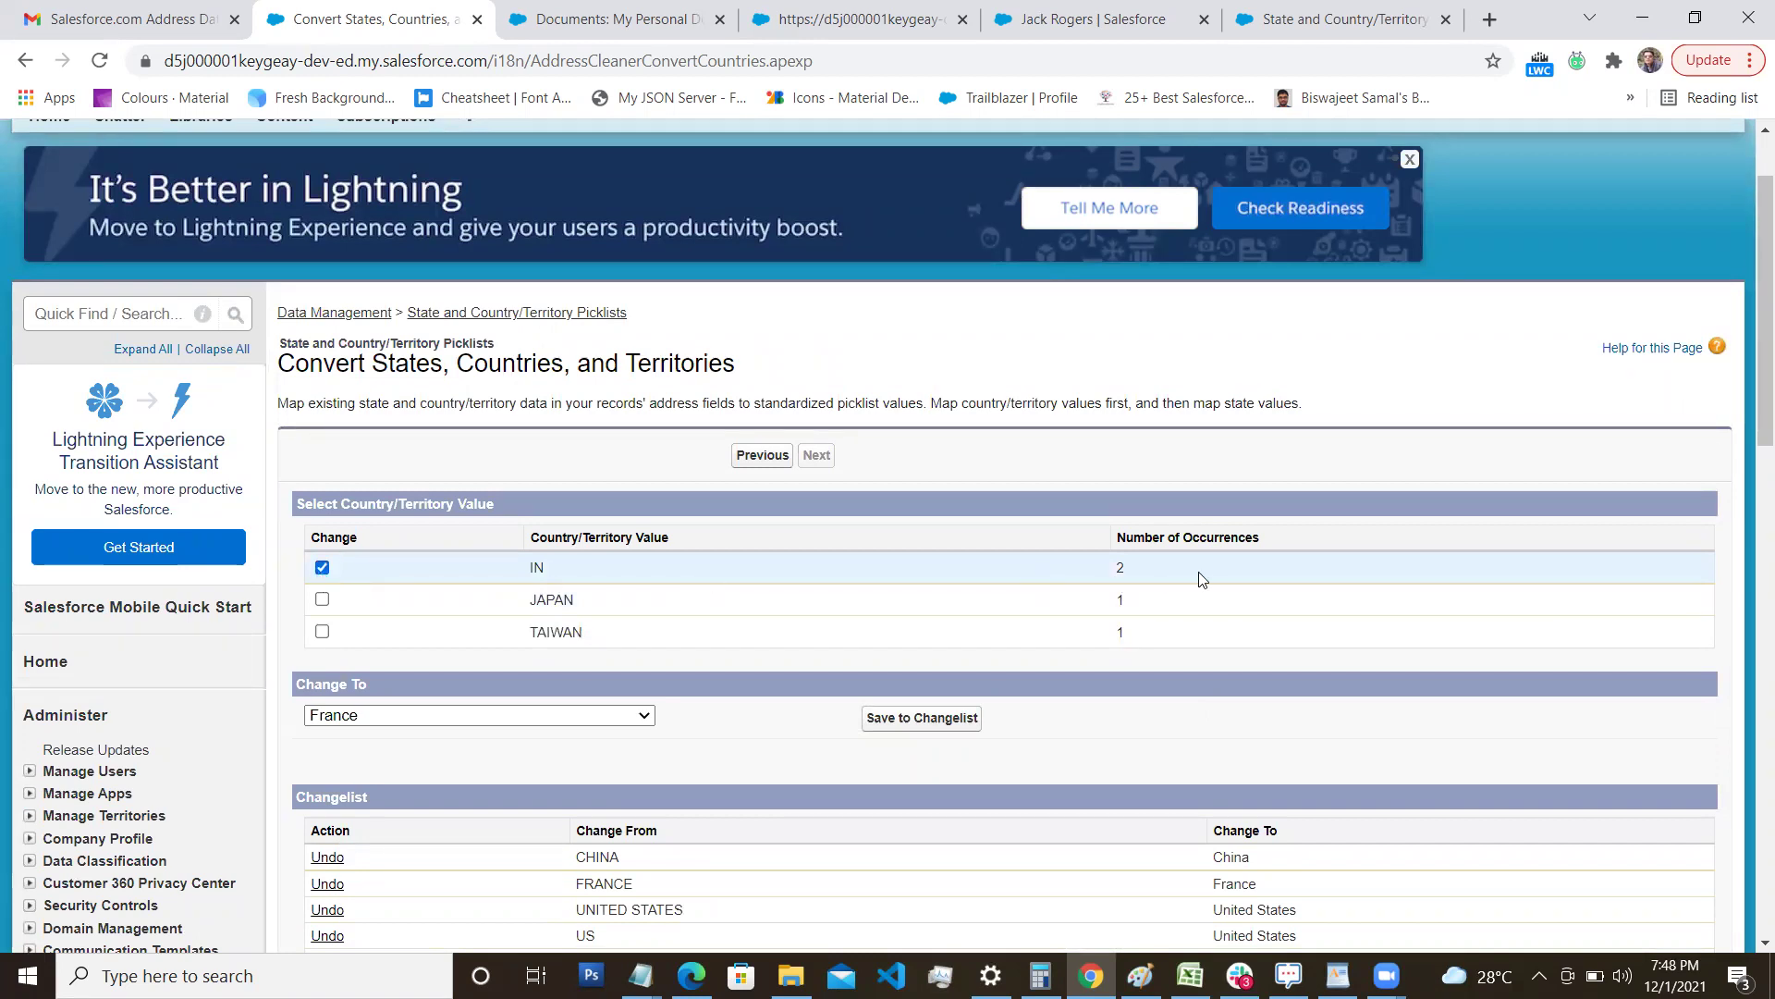
{"action": "scroll", "coordinate": [879, 579], "scroll_direction": "down", "scroll_amount": 1}
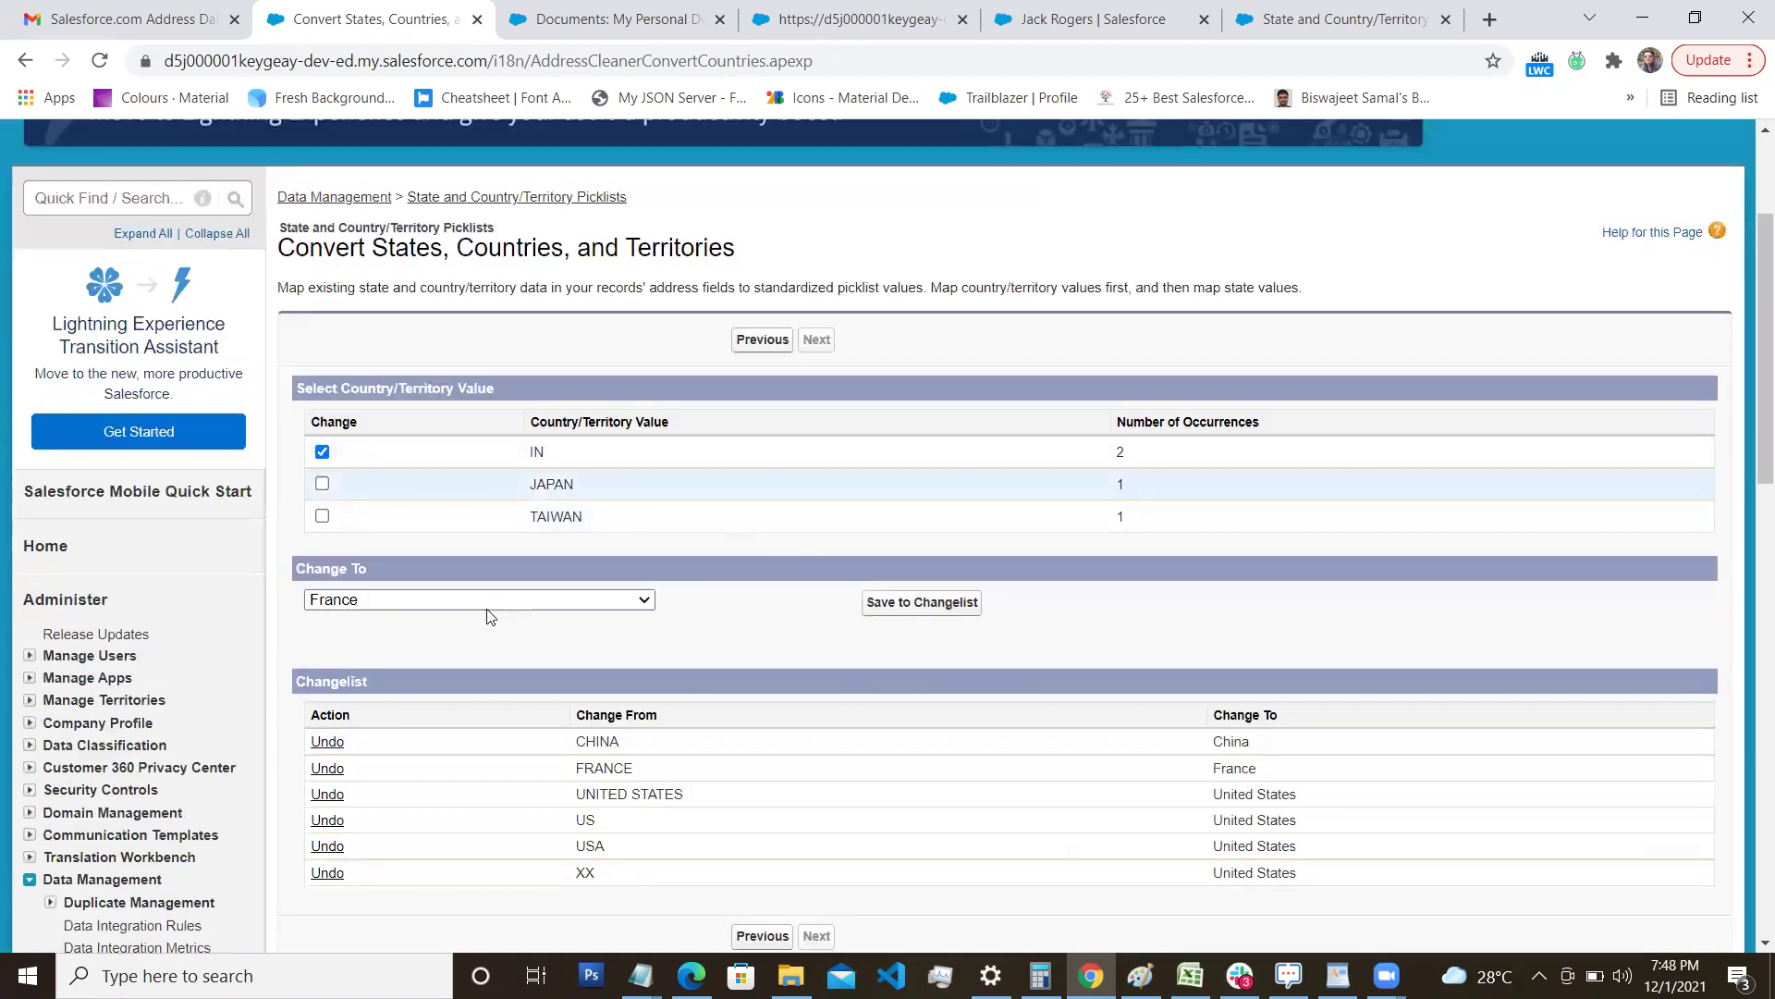
{"action": "left_click", "coordinate": [495, 606]}
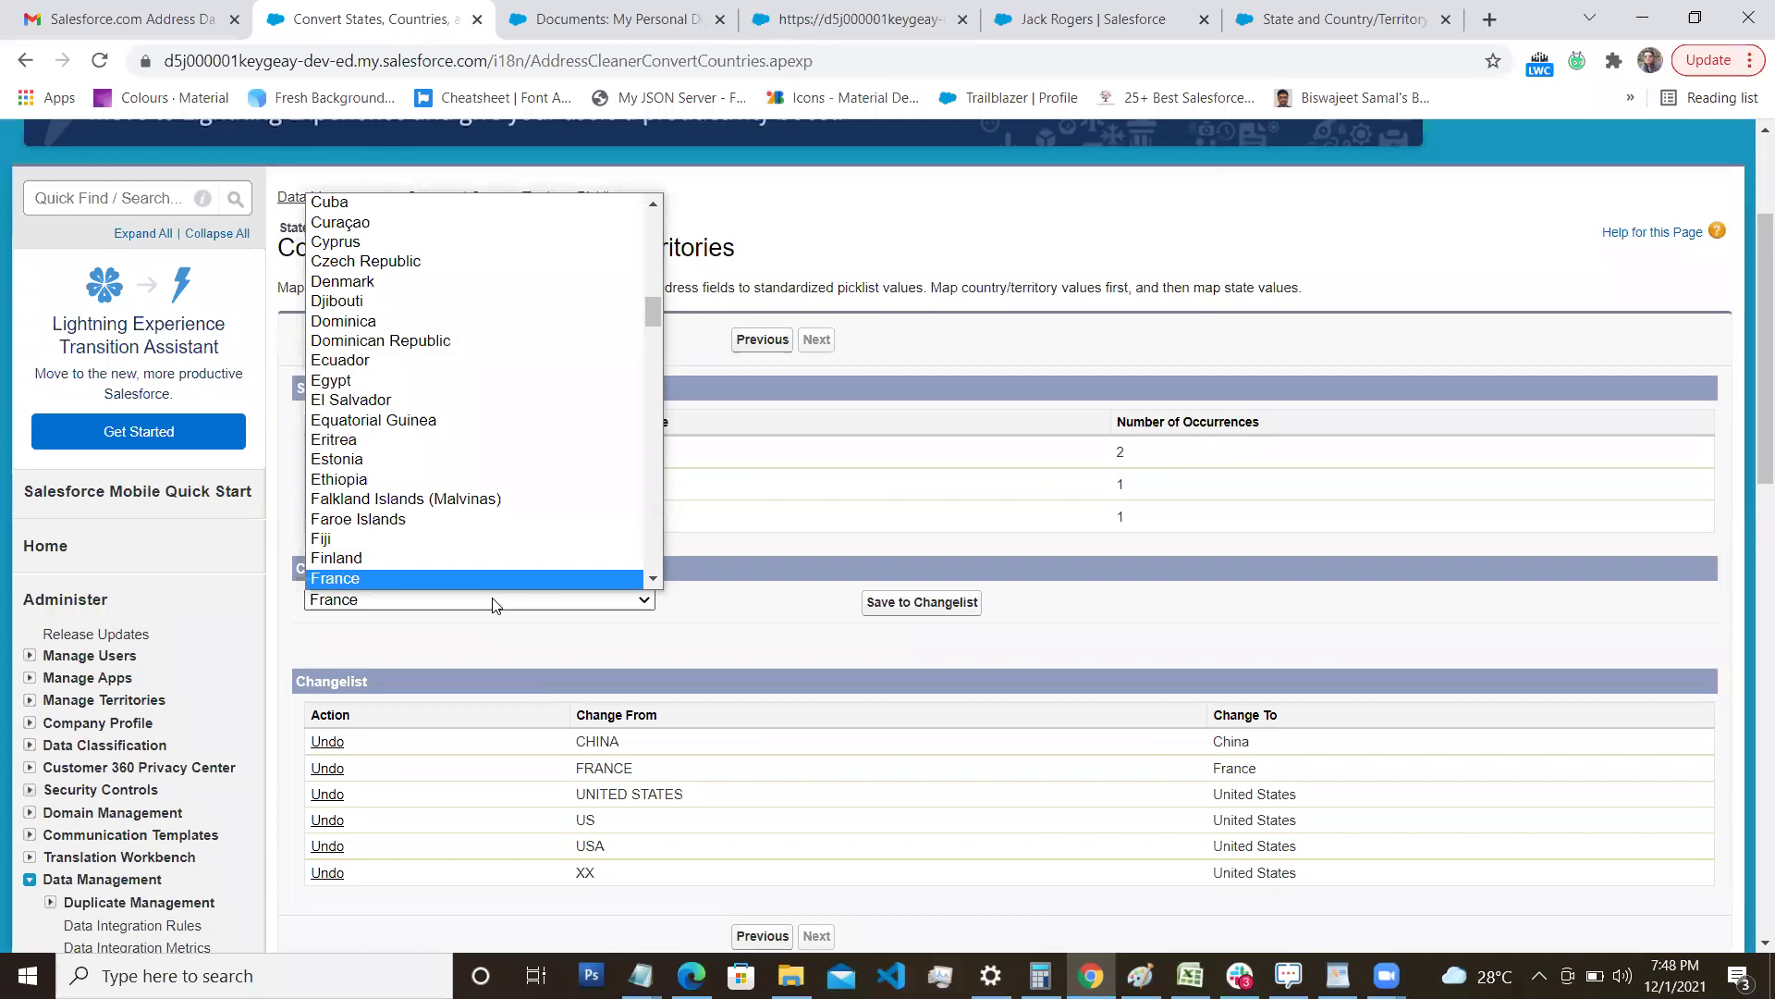
{"action": "key", "text": "i"}
{"action": "key", "text": "n"}
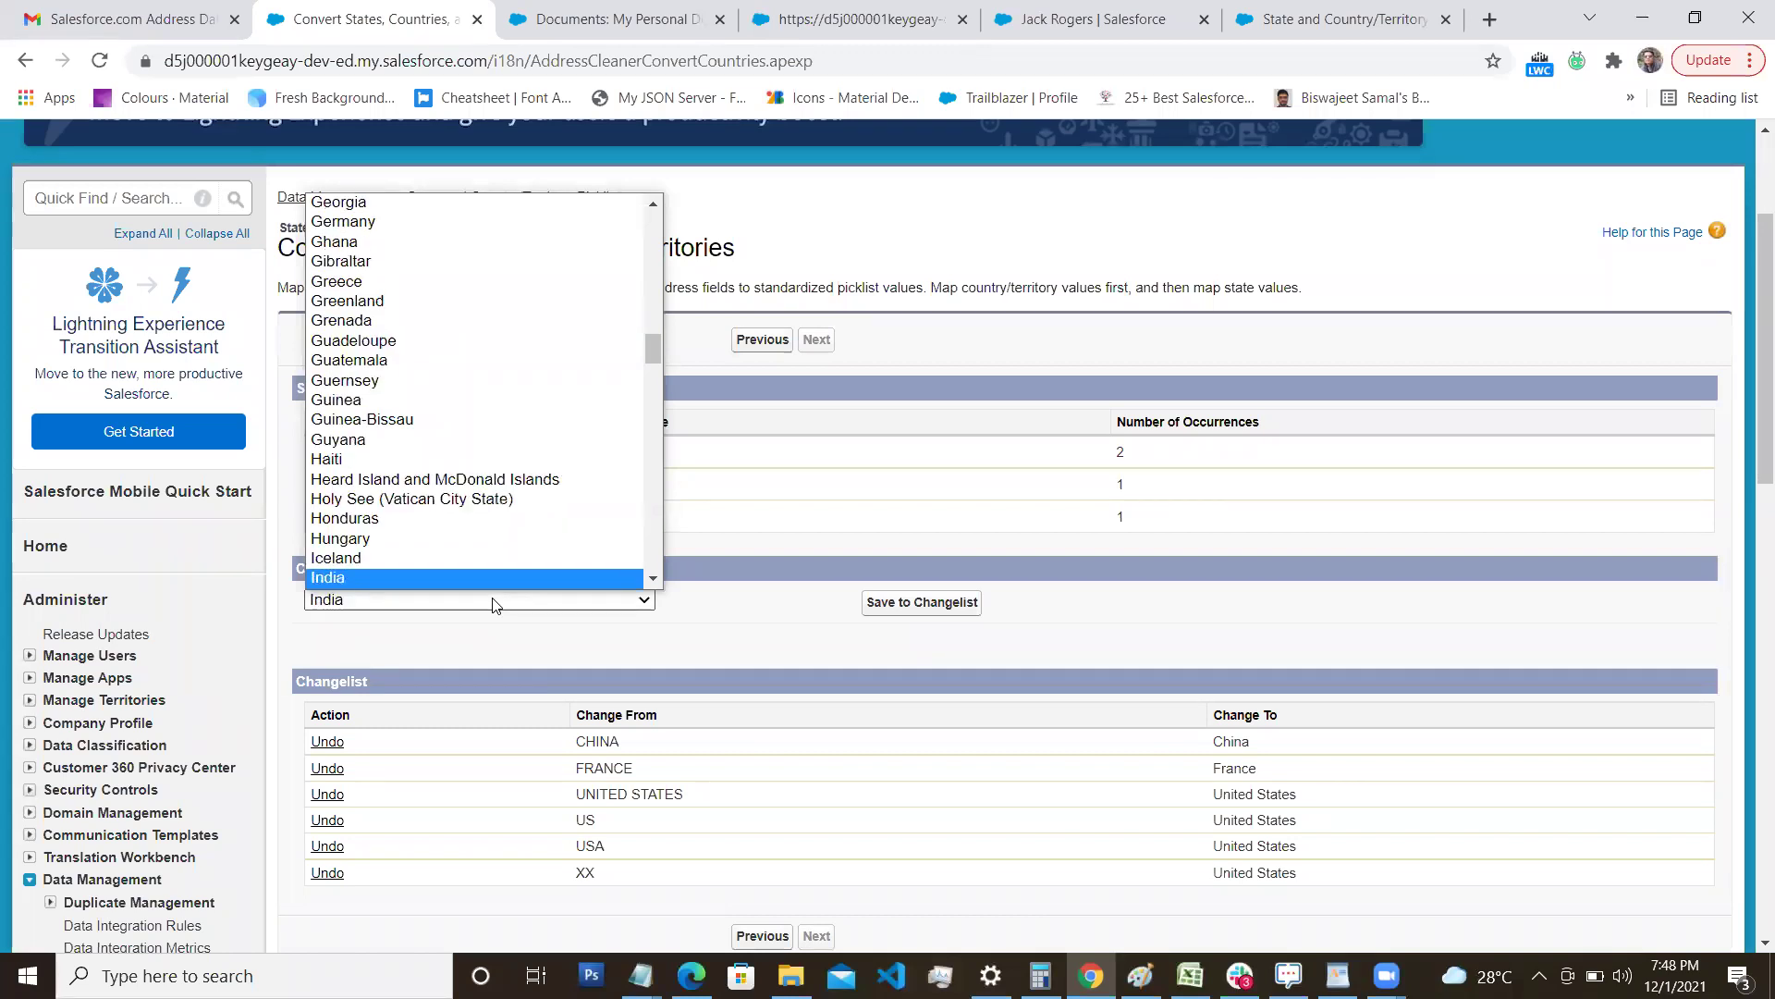
{"action": "left_click", "coordinate": [400, 579]}
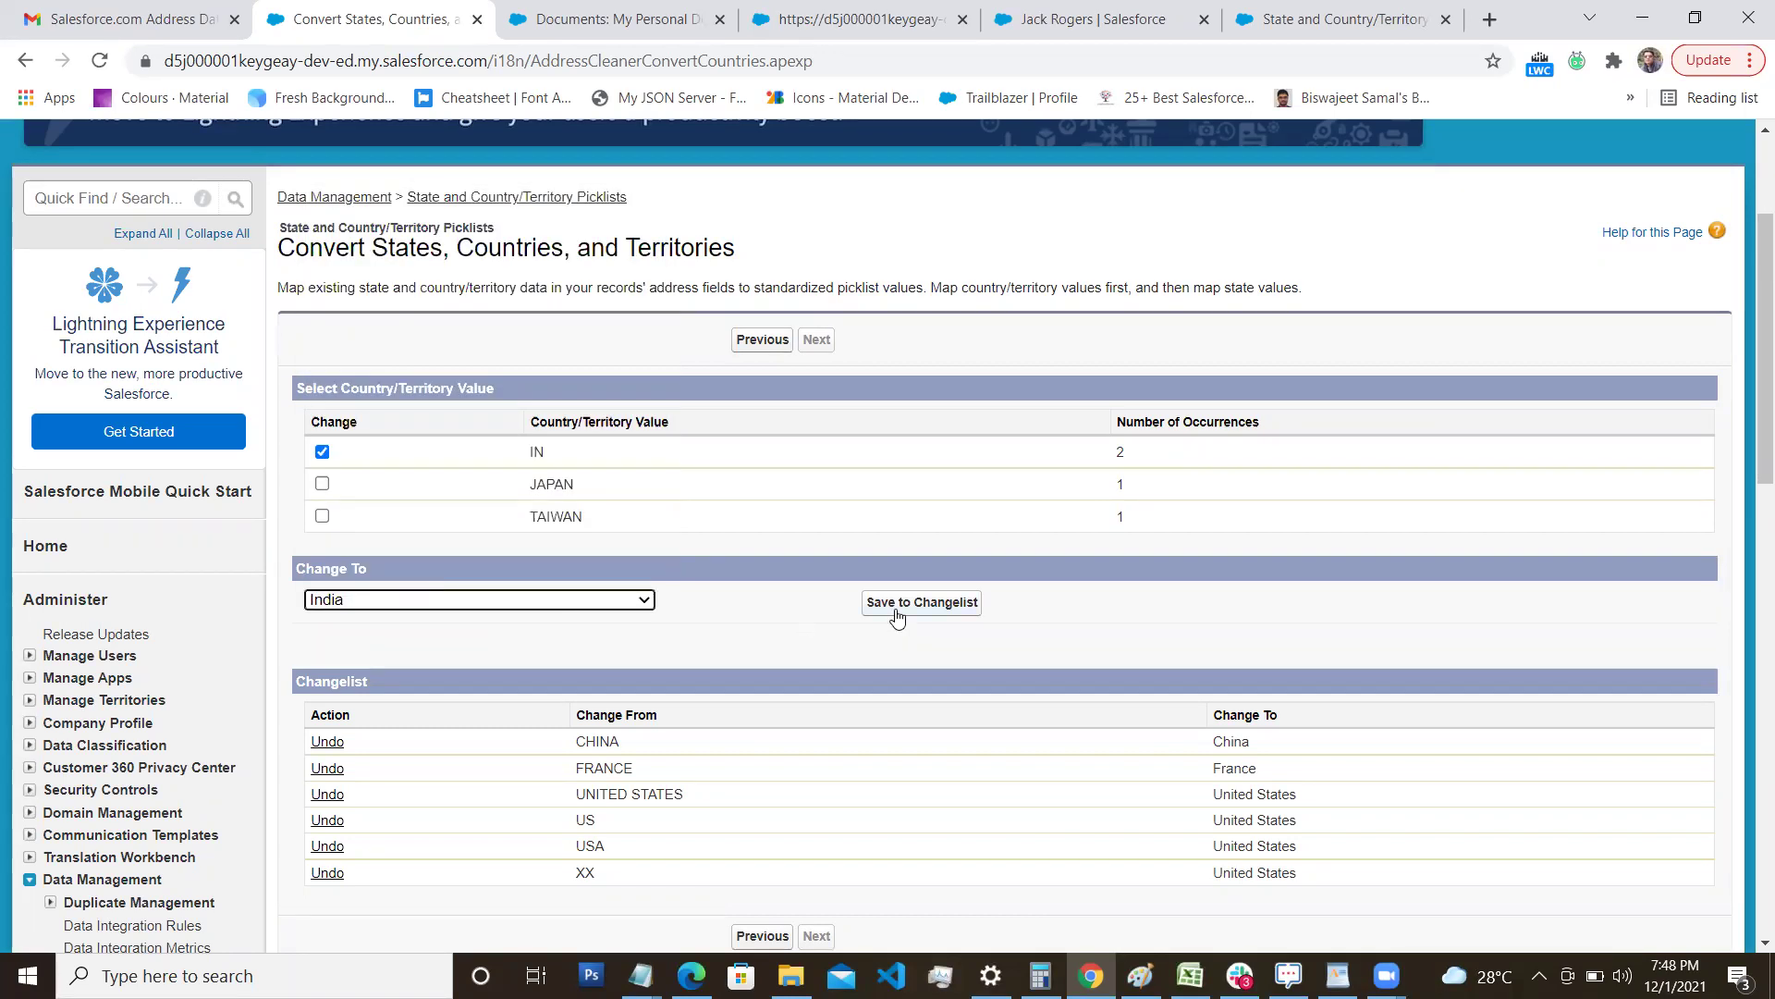
{"action": "left_click", "coordinate": [893, 608]}
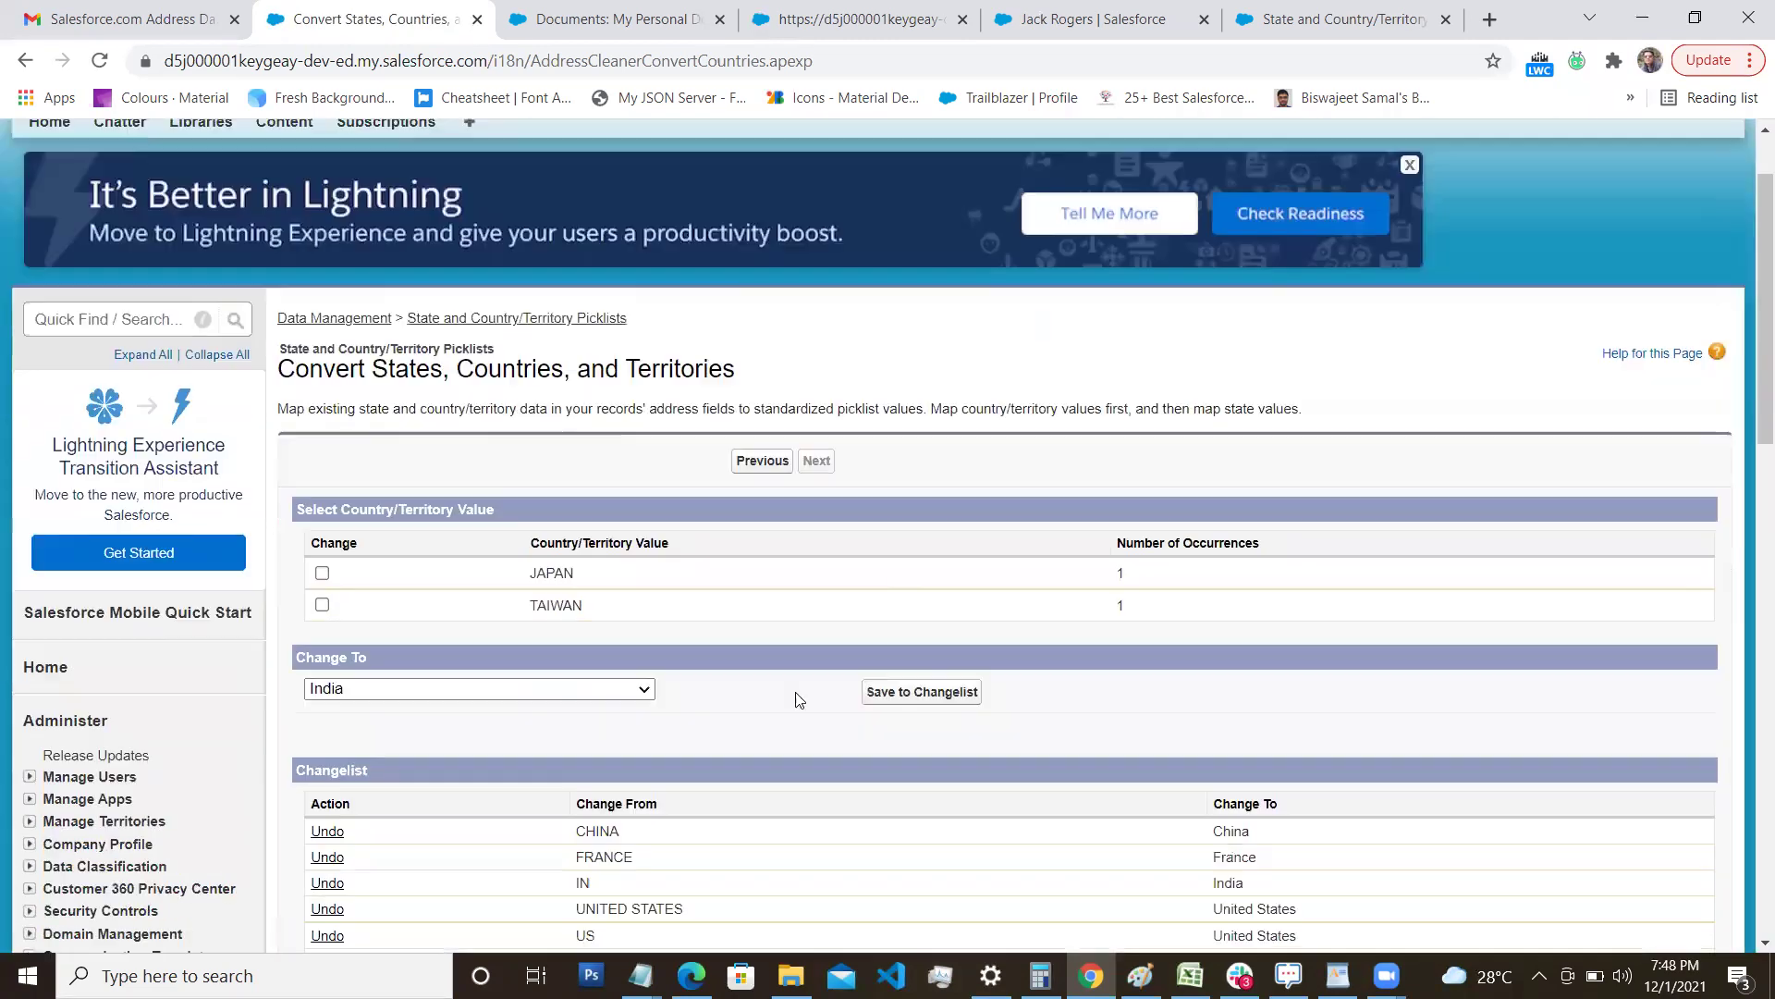
Map the existing country value JAPAN to the picklist value Japan and save the mapping to the changelist.
{"action": "left_click", "coordinate": [322, 568]}
{"action": "left_click", "coordinate": [401, 684]}
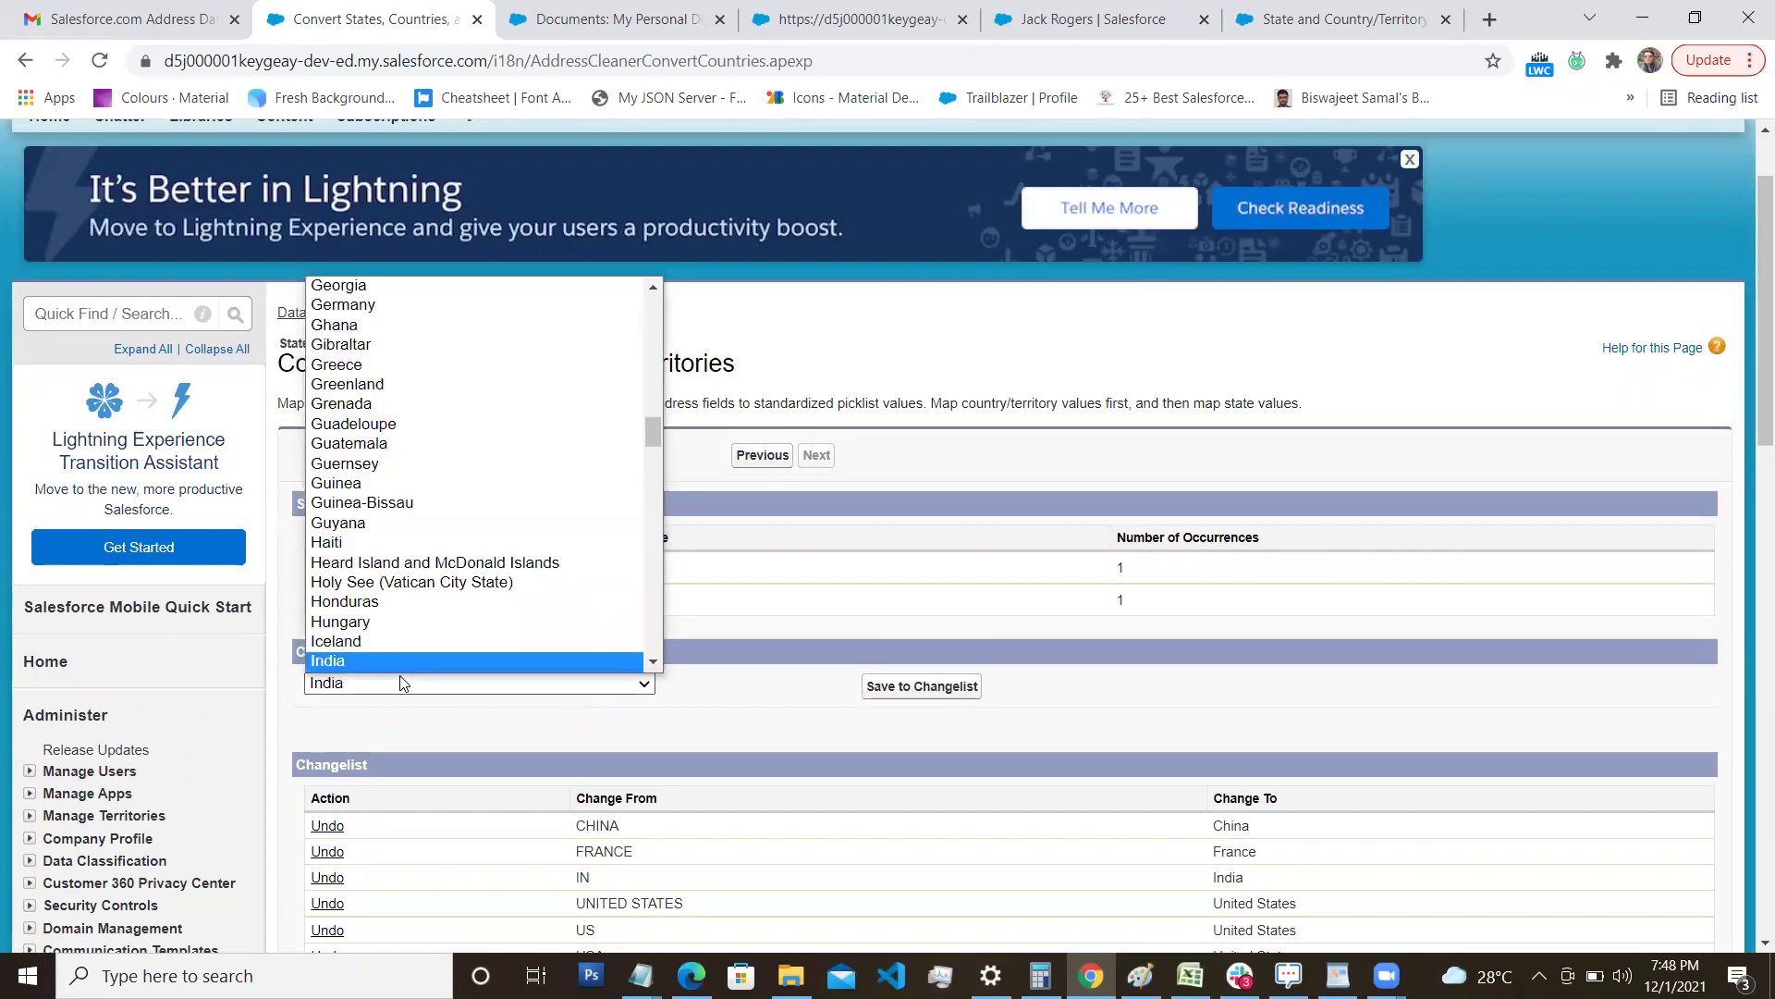
{"action": "type", "text": "jap"}
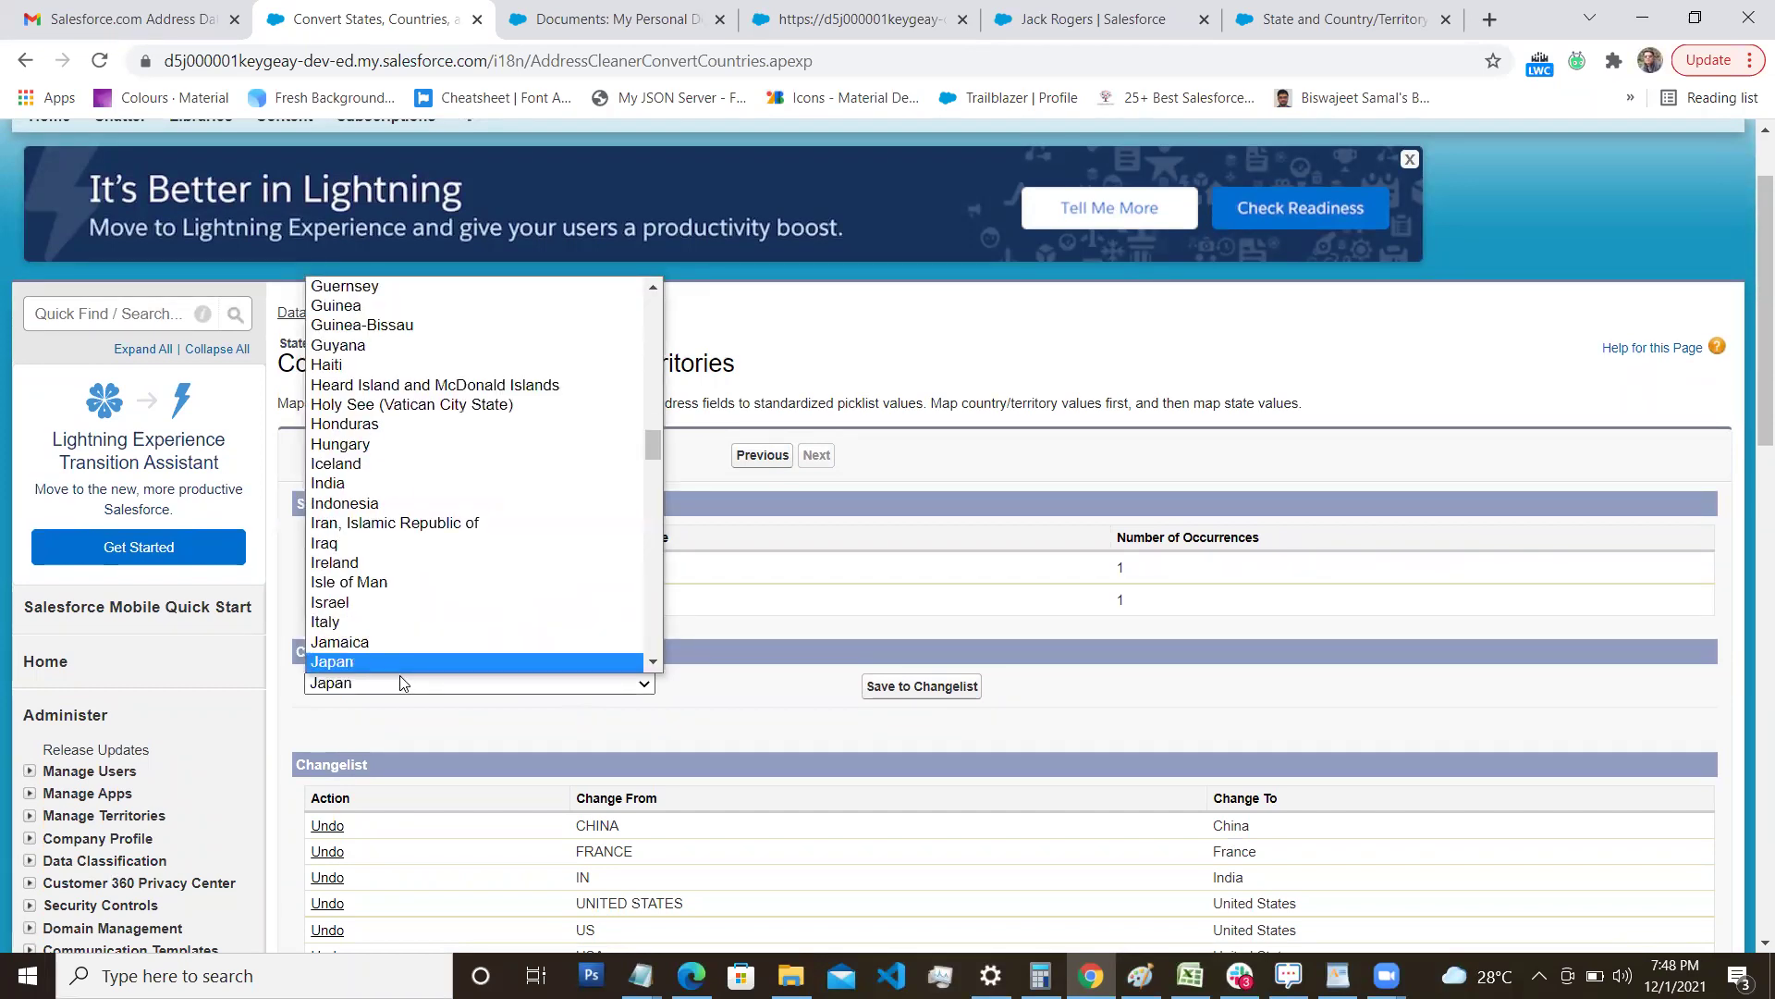
{"action": "scroll", "coordinate": [409, 657], "scroll_direction": "down", "scroll_amount": 1}
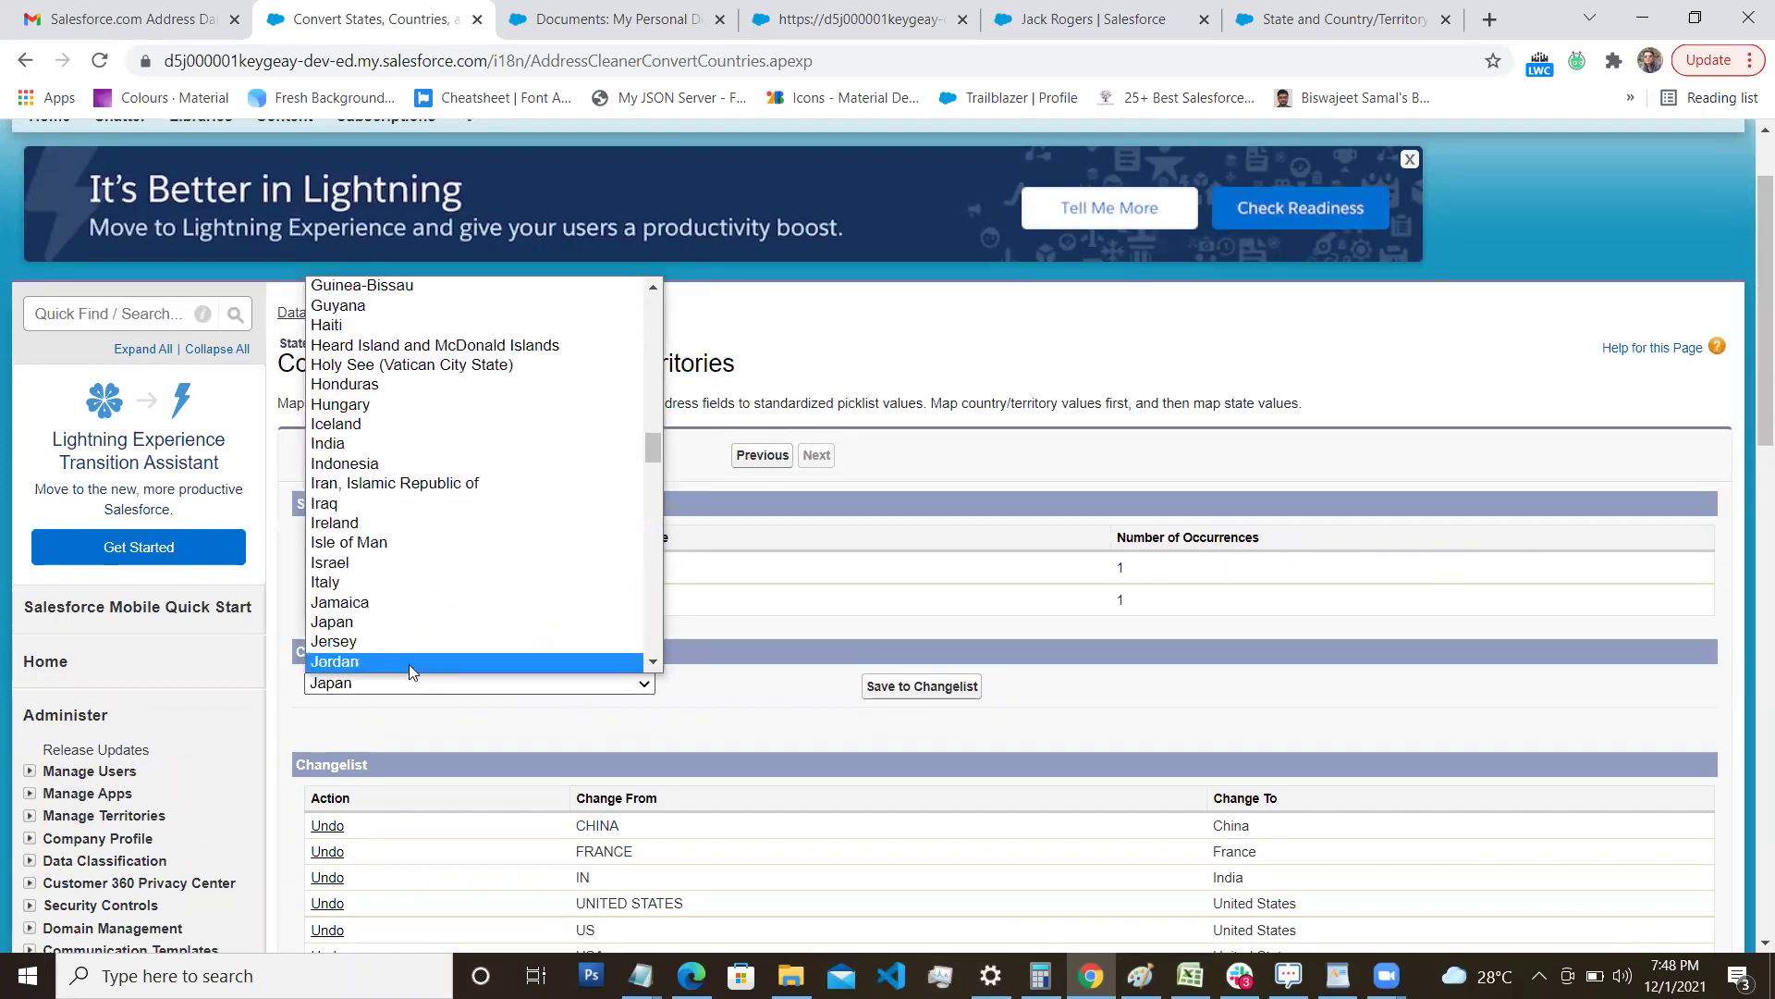
{"action": "left_click", "coordinate": [429, 621]}
{"action": "left_click", "coordinate": [895, 696]}
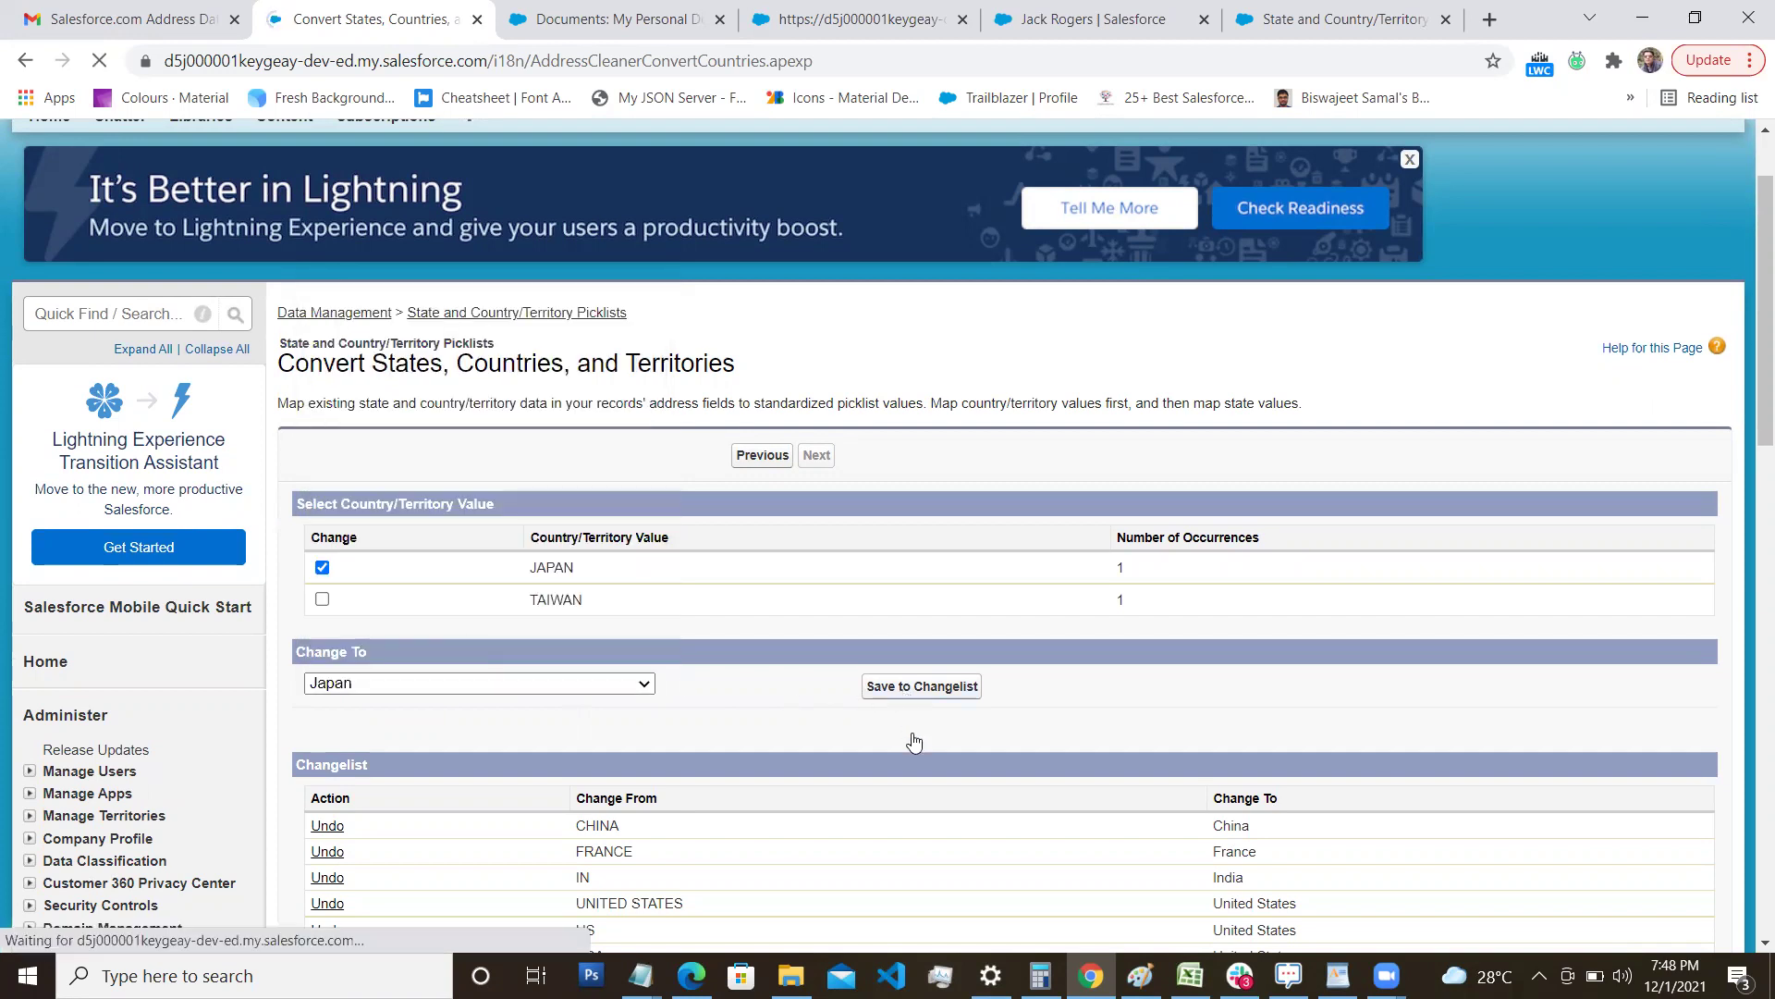
Map the existing country value TAIWAN to the picklist value Taiwan and save the mapping to the changelist.
{"action": "scroll", "coordinate": [563, 665], "scroll_direction": "down", "scroll_amount": 2}
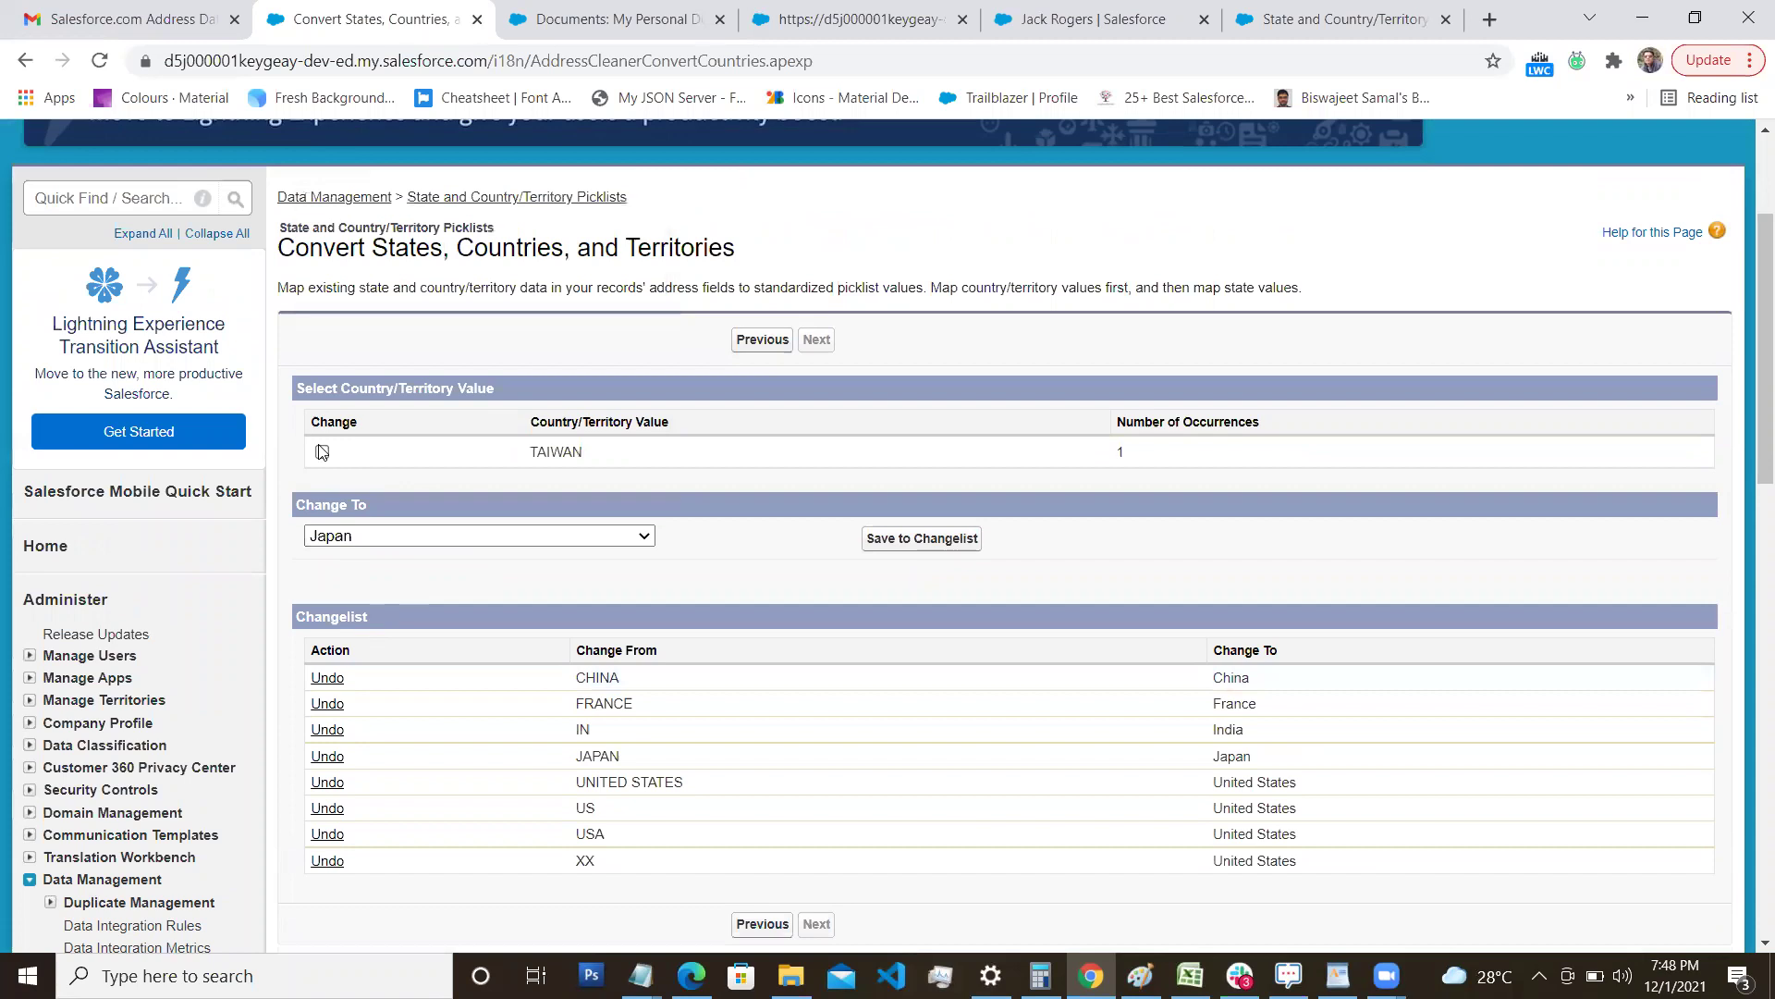
{"action": "left_click", "coordinate": [322, 452]}
{"action": "left_click", "coordinate": [351, 542]}
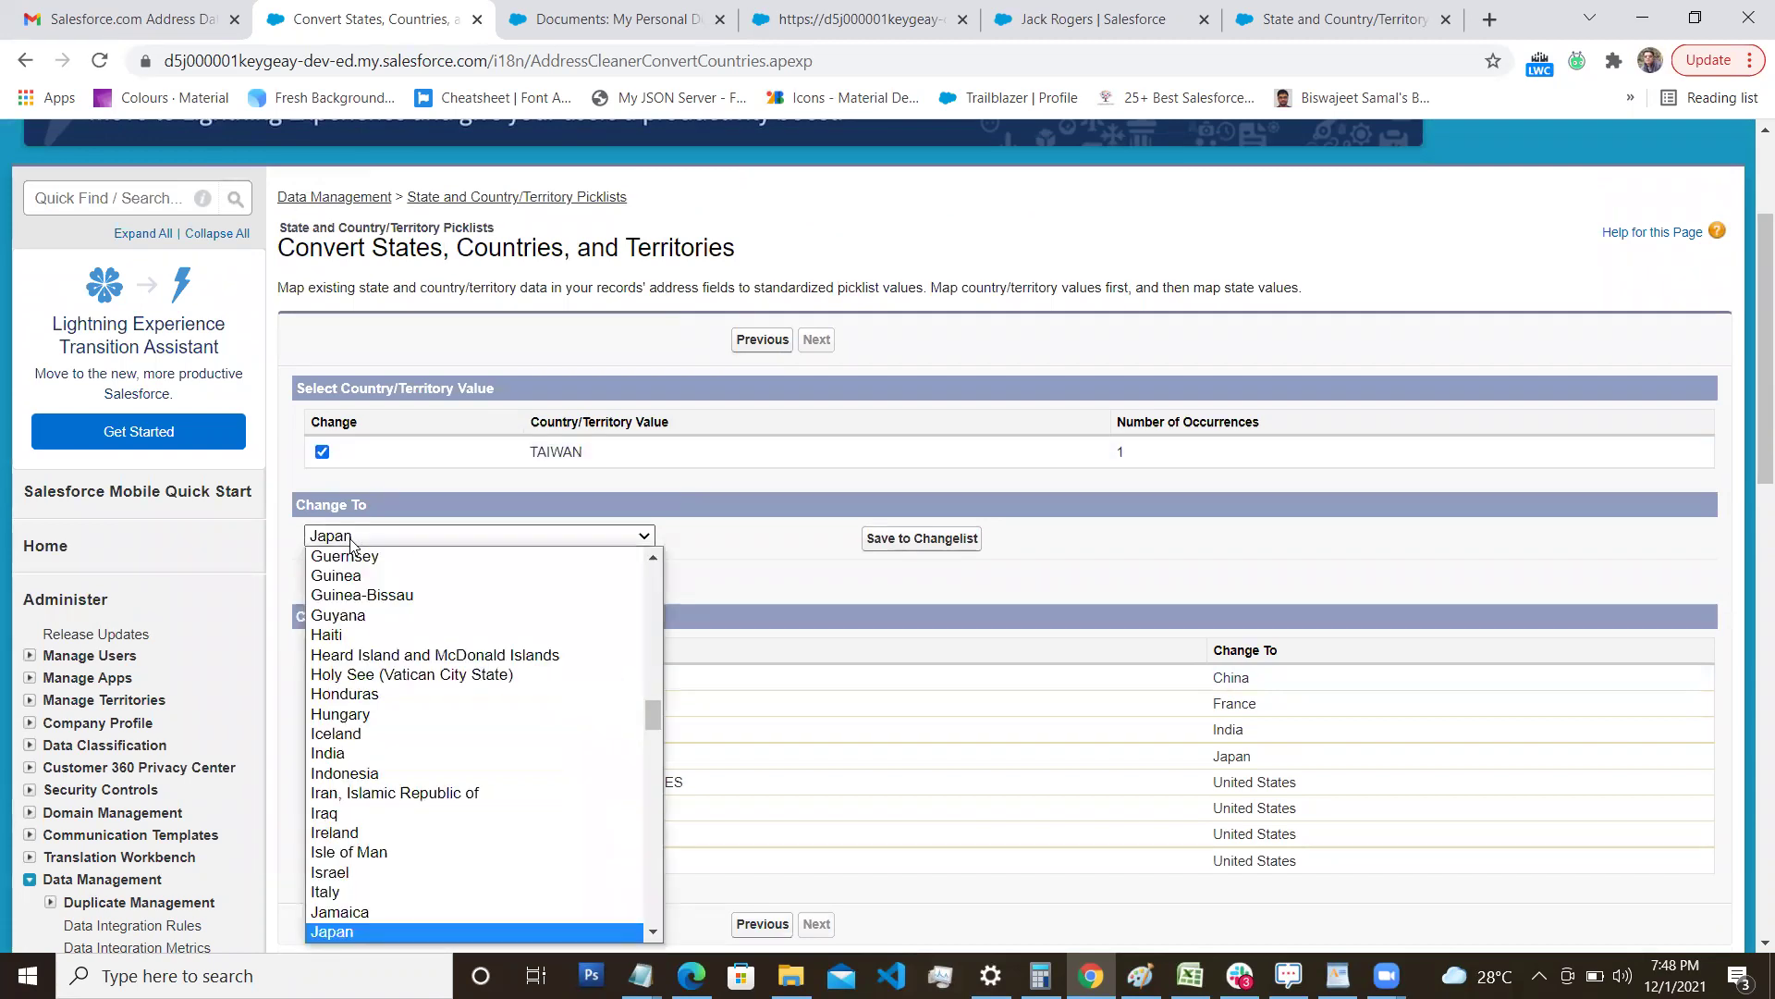
{"action": "type", "text": "taiwan"}
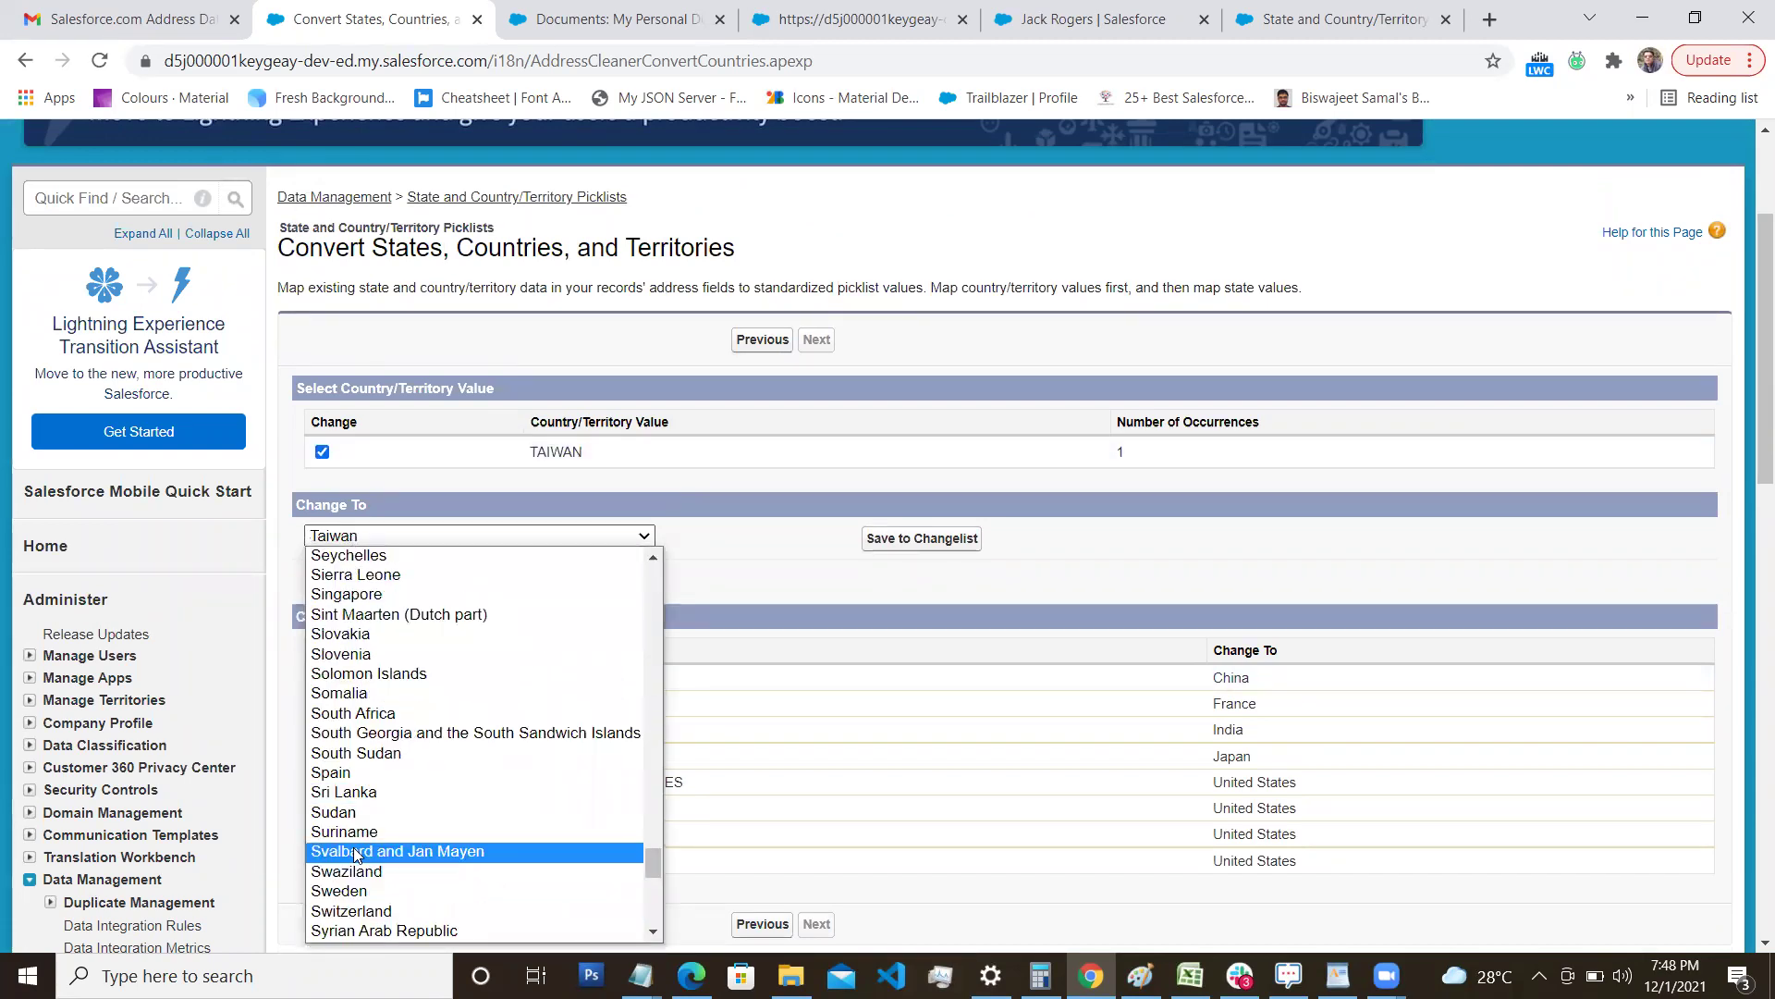
{"action": "scroll", "coordinate": [393, 820], "scroll_direction": "down", "scroll_amount": 4}
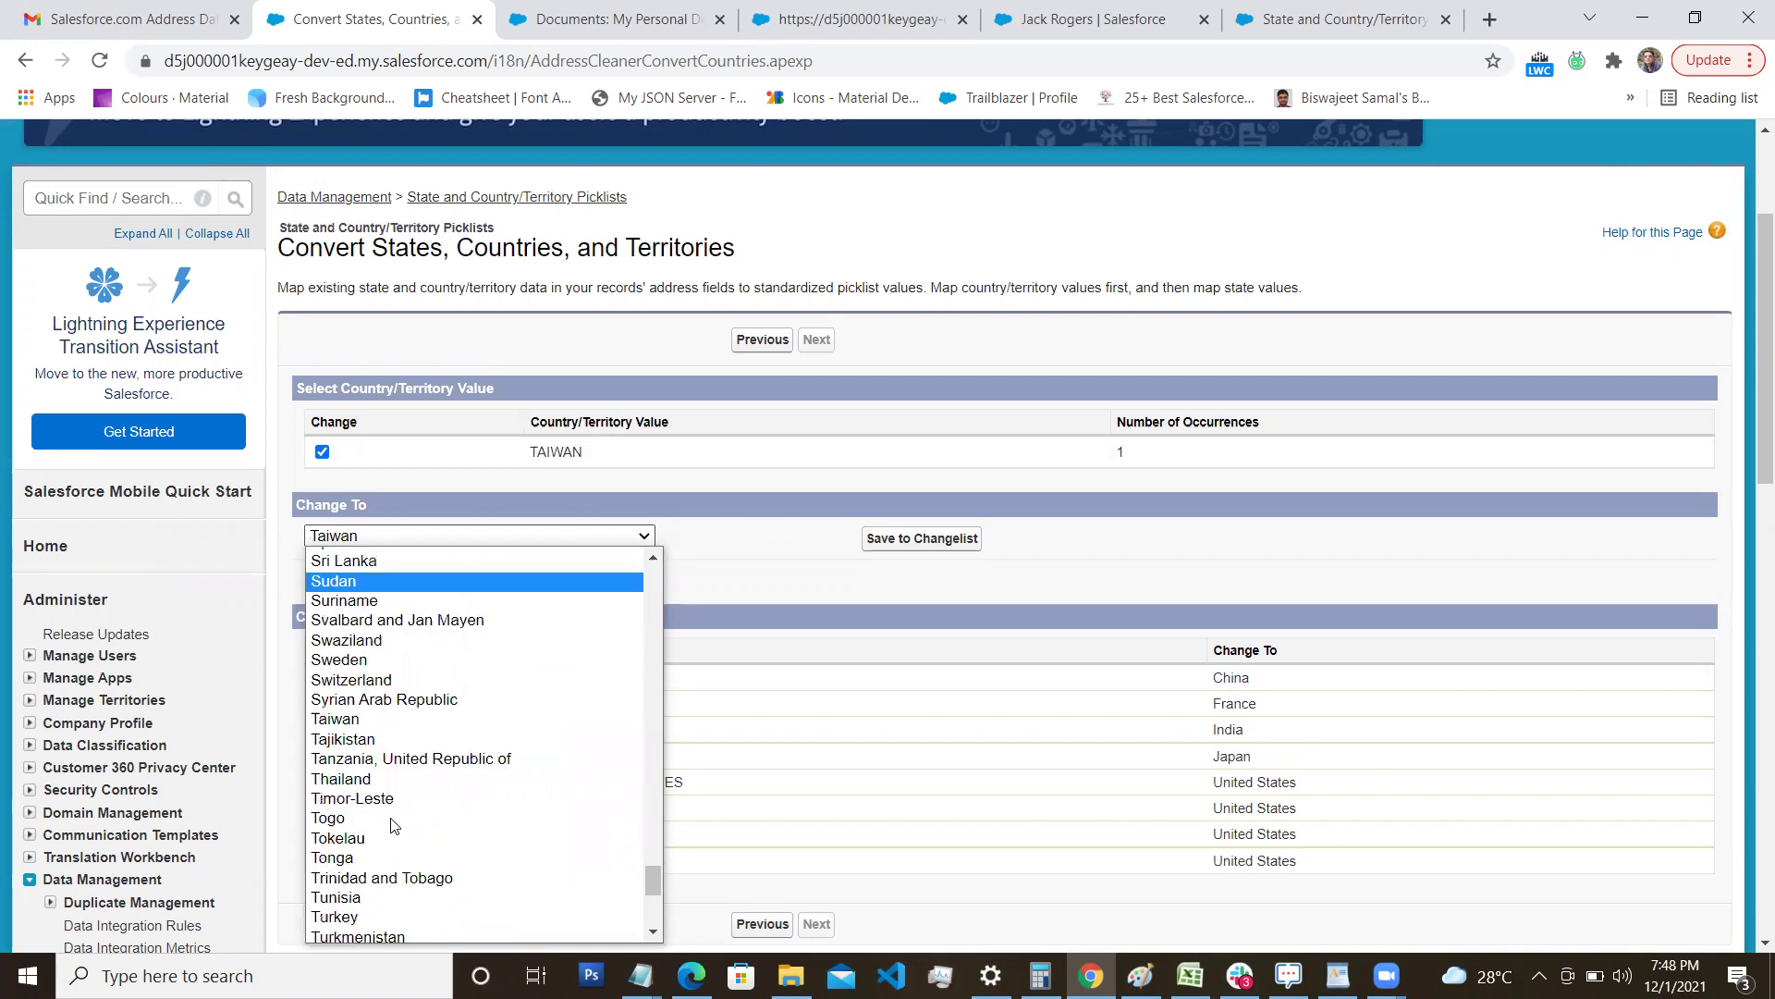
{"action": "left_click", "coordinate": [414, 718]}
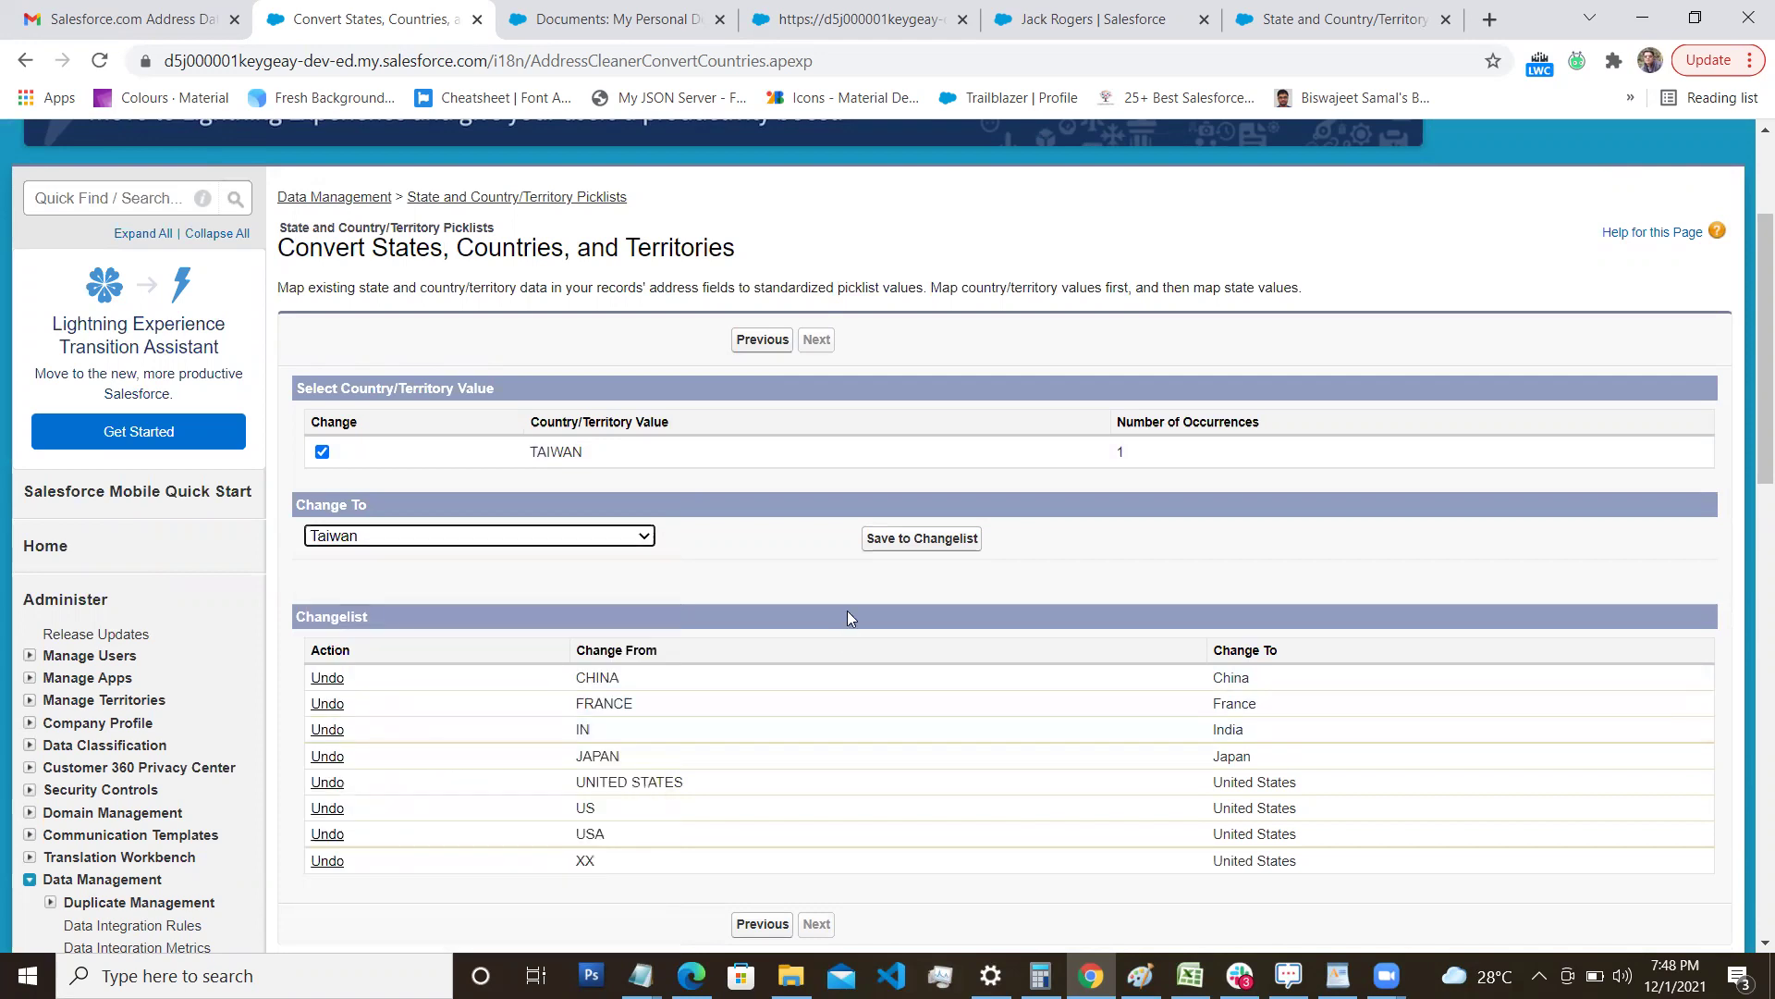
{"action": "left_click", "coordinate": [902, 541]}
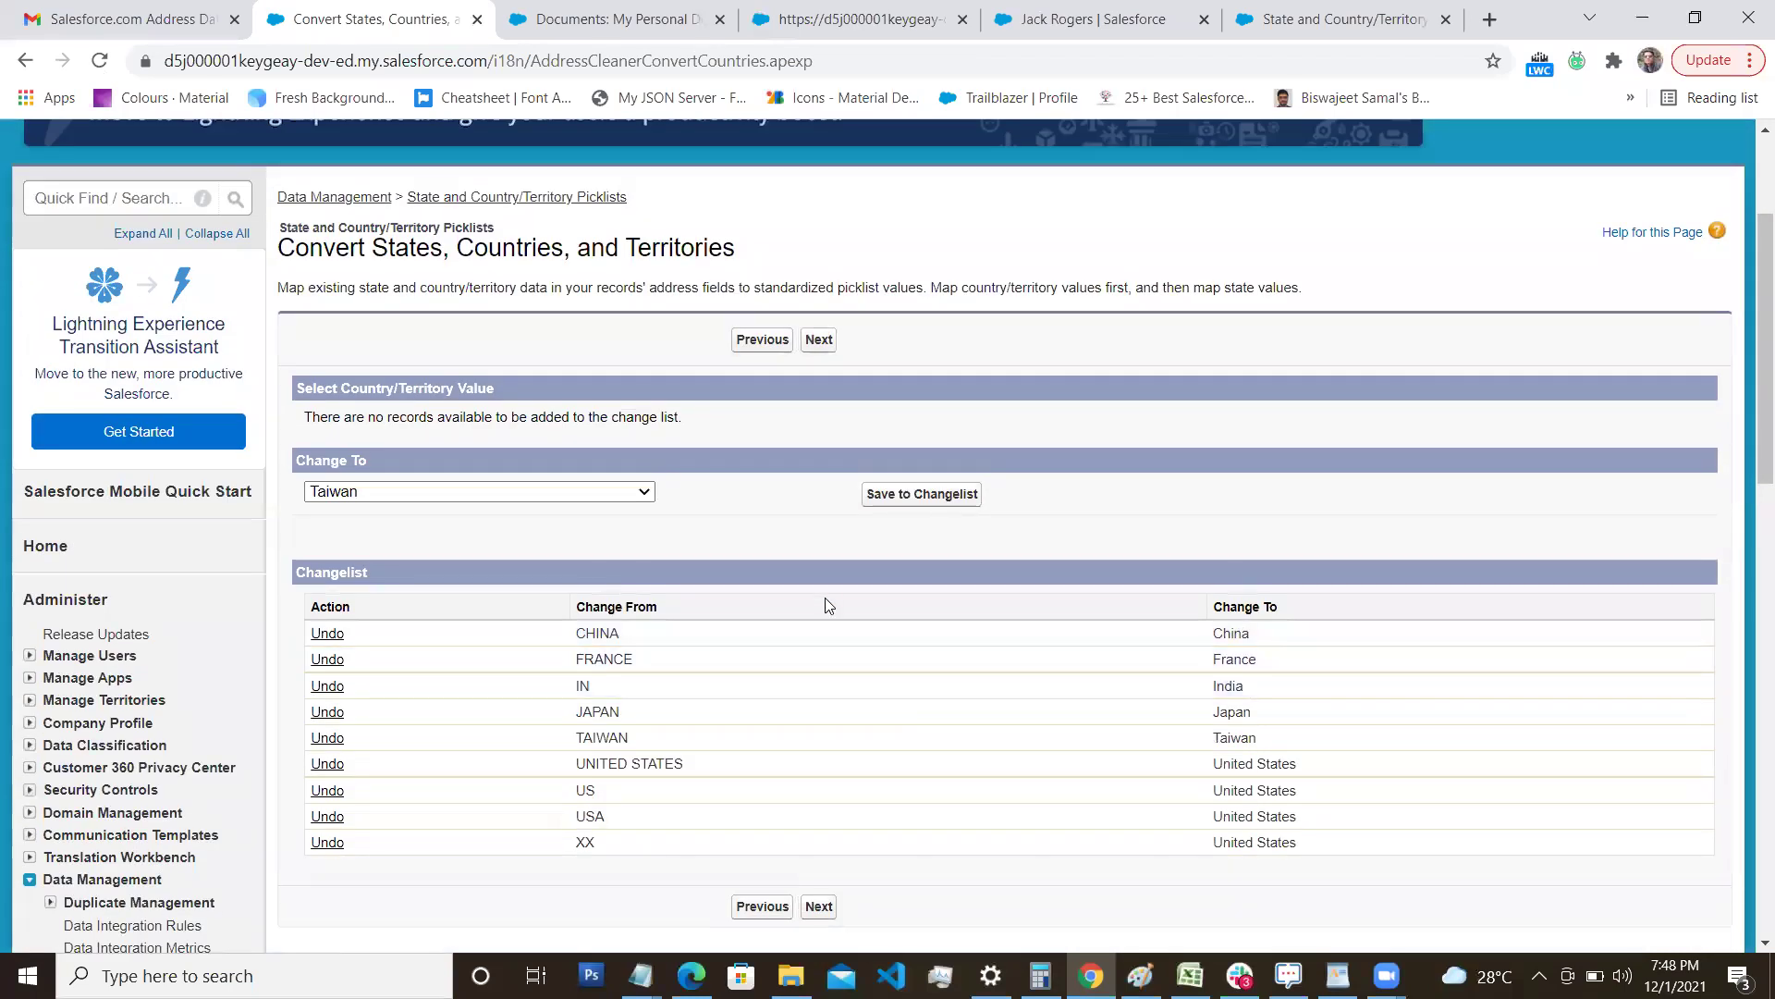
Continue to the state conversion page and review the existing state values with their countries of origin.
{"action": "left_click", "coordinate": [815, 907]}
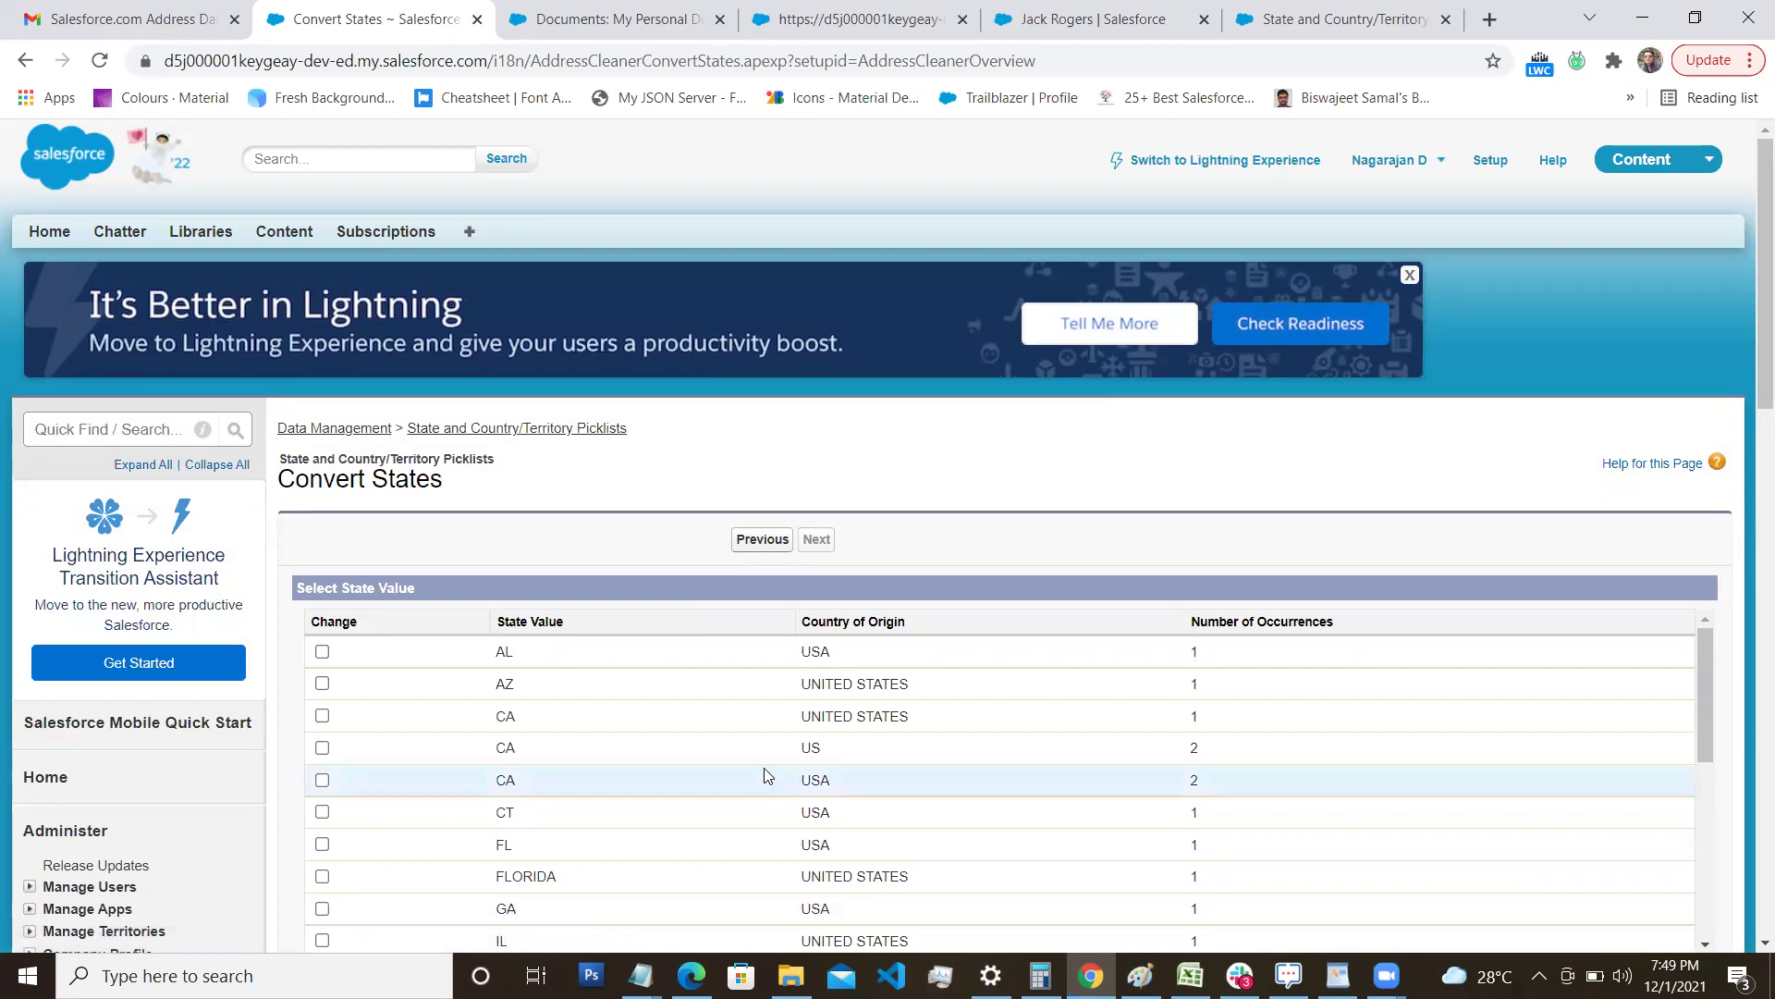
{"action": "scroll", "coordinate": [764, 773], "scroll_direction": "down", "scroll_amount": 1}
{"action": "scroll", "coordinate": [764, 773], "scroll_direction": "up", "scroll_amount": 1}
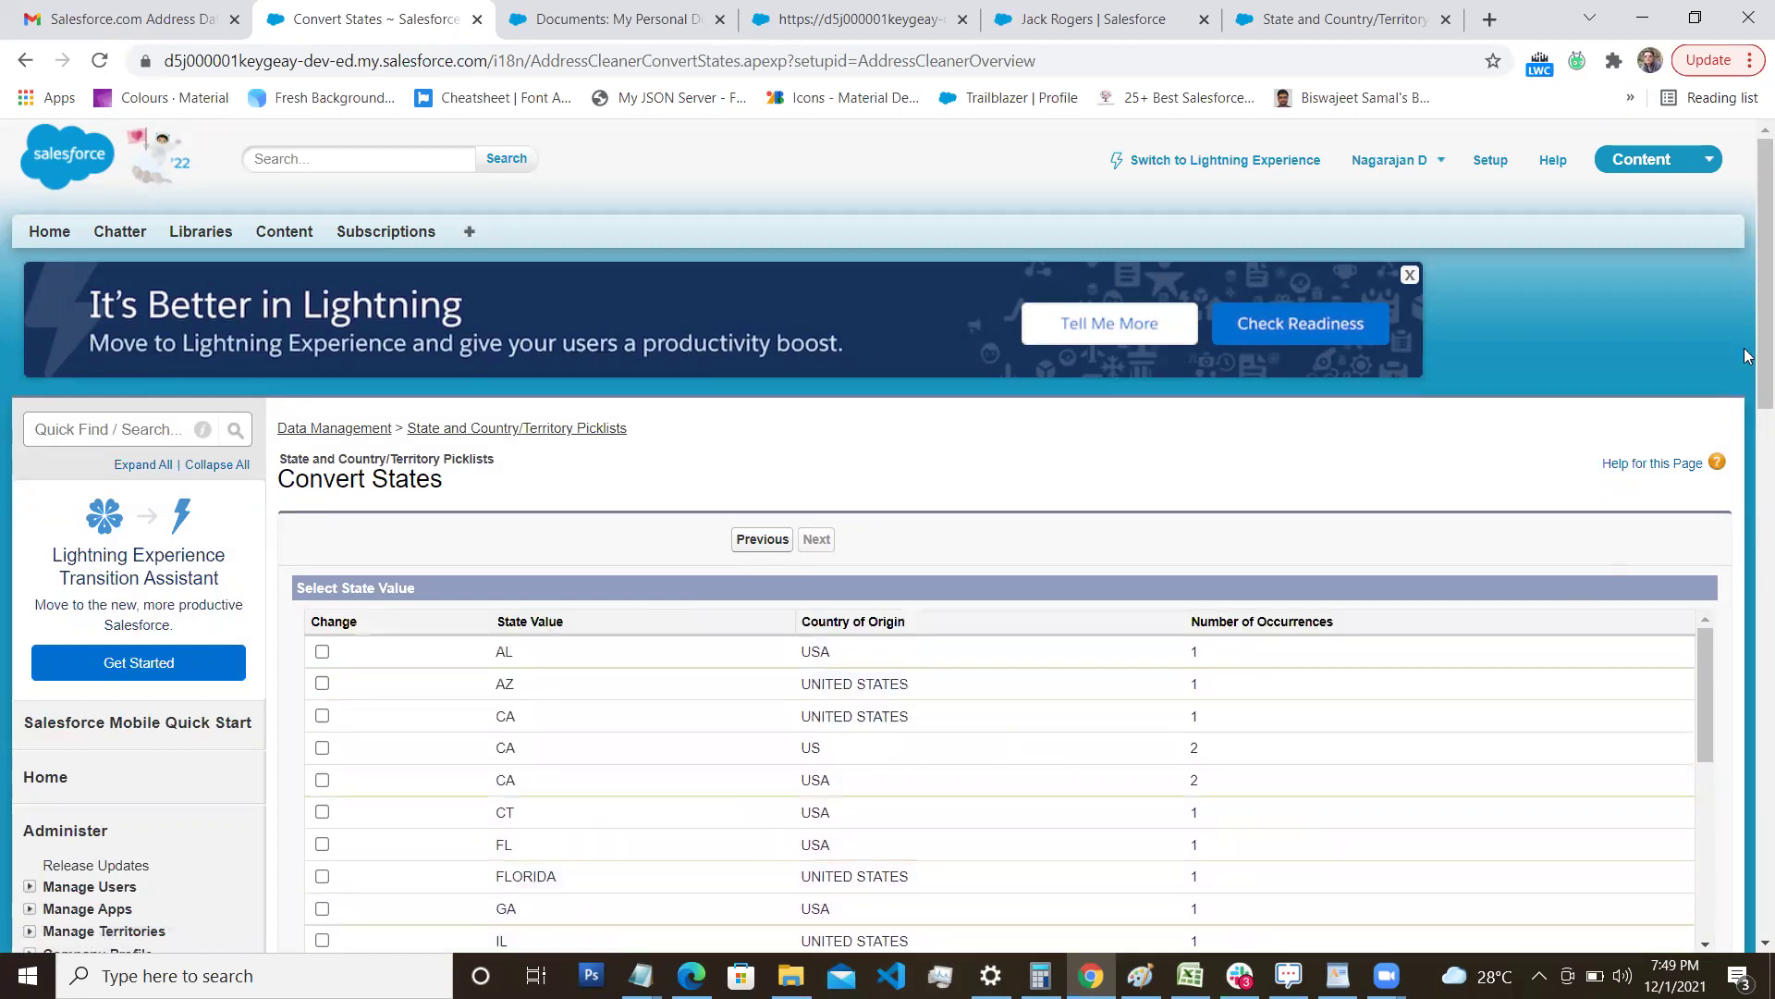
{"action": "scroll", "coordinate": [1747, 390], "scroll_direction": "down", "scroll_amount": 1}
{"action": "scroll", "coordinate": [1747, 391], "scroll_direction": "down", "scroll_amount": 1}
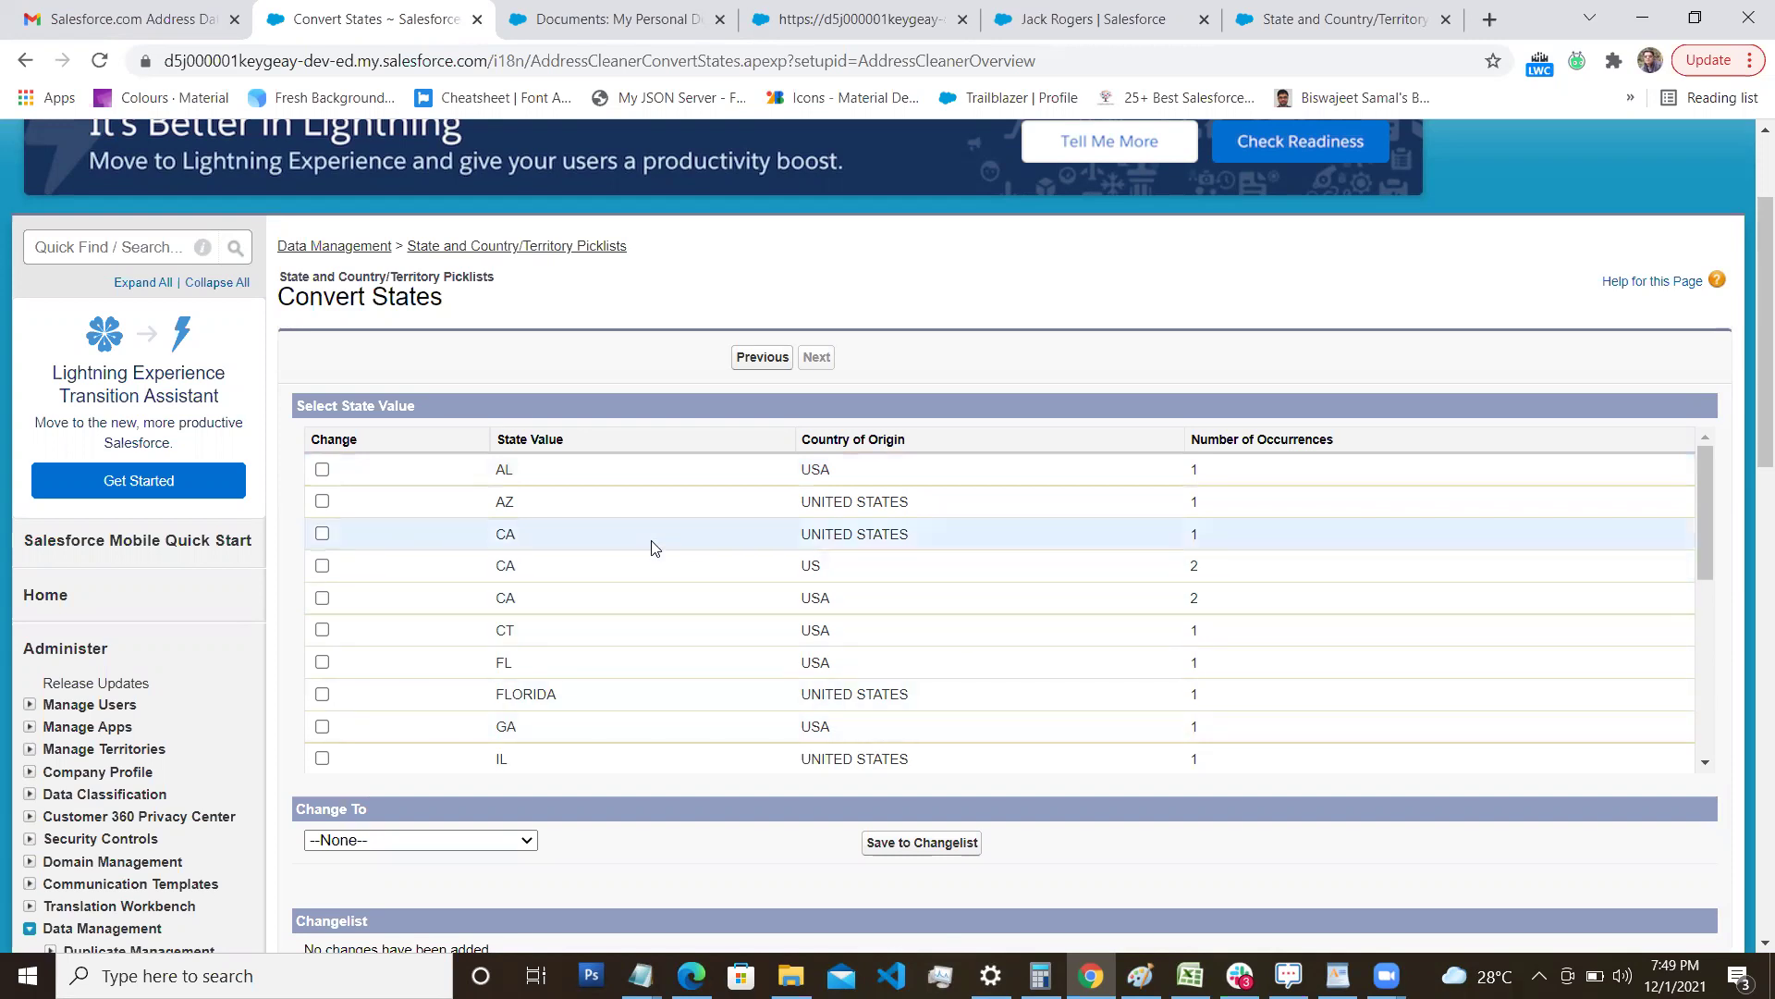
{"action": "scroll", "coordinate": [1045, 733], "scroll_direction": "down", "scroll_amount": 4}
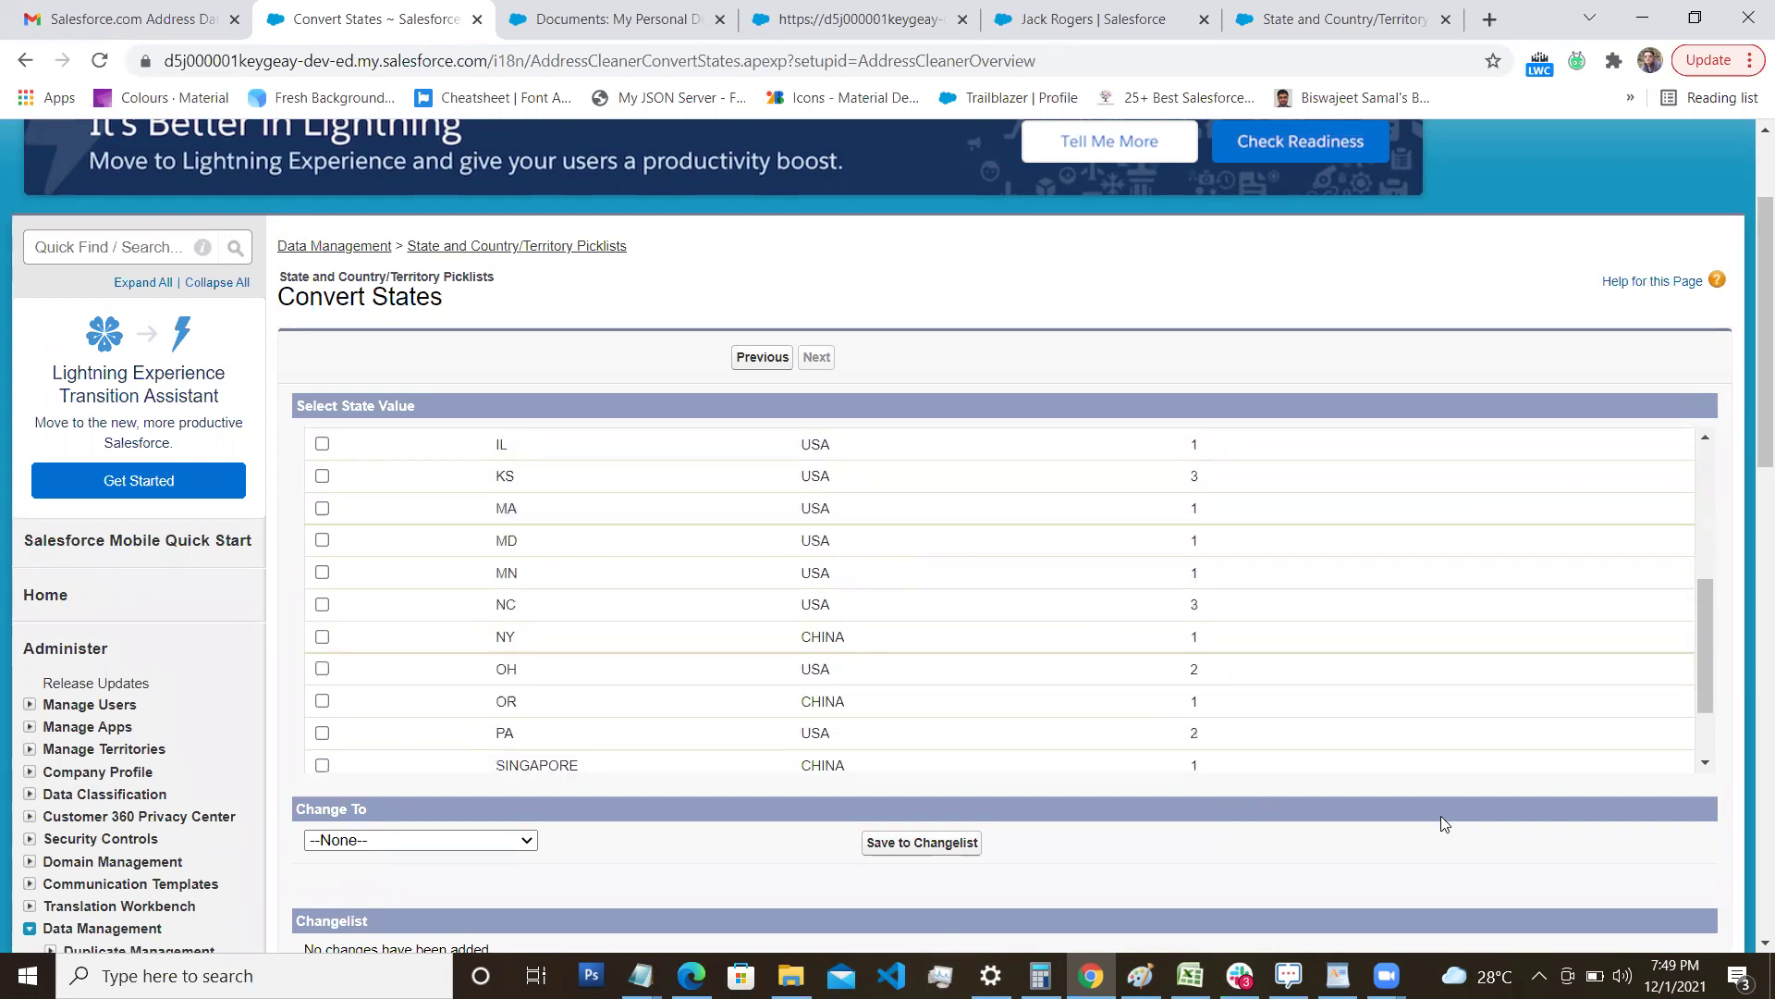
{"action": "scroll", "coordinate": [1441, 818], "scroll_direction": "down", "scroll_amount": 1}
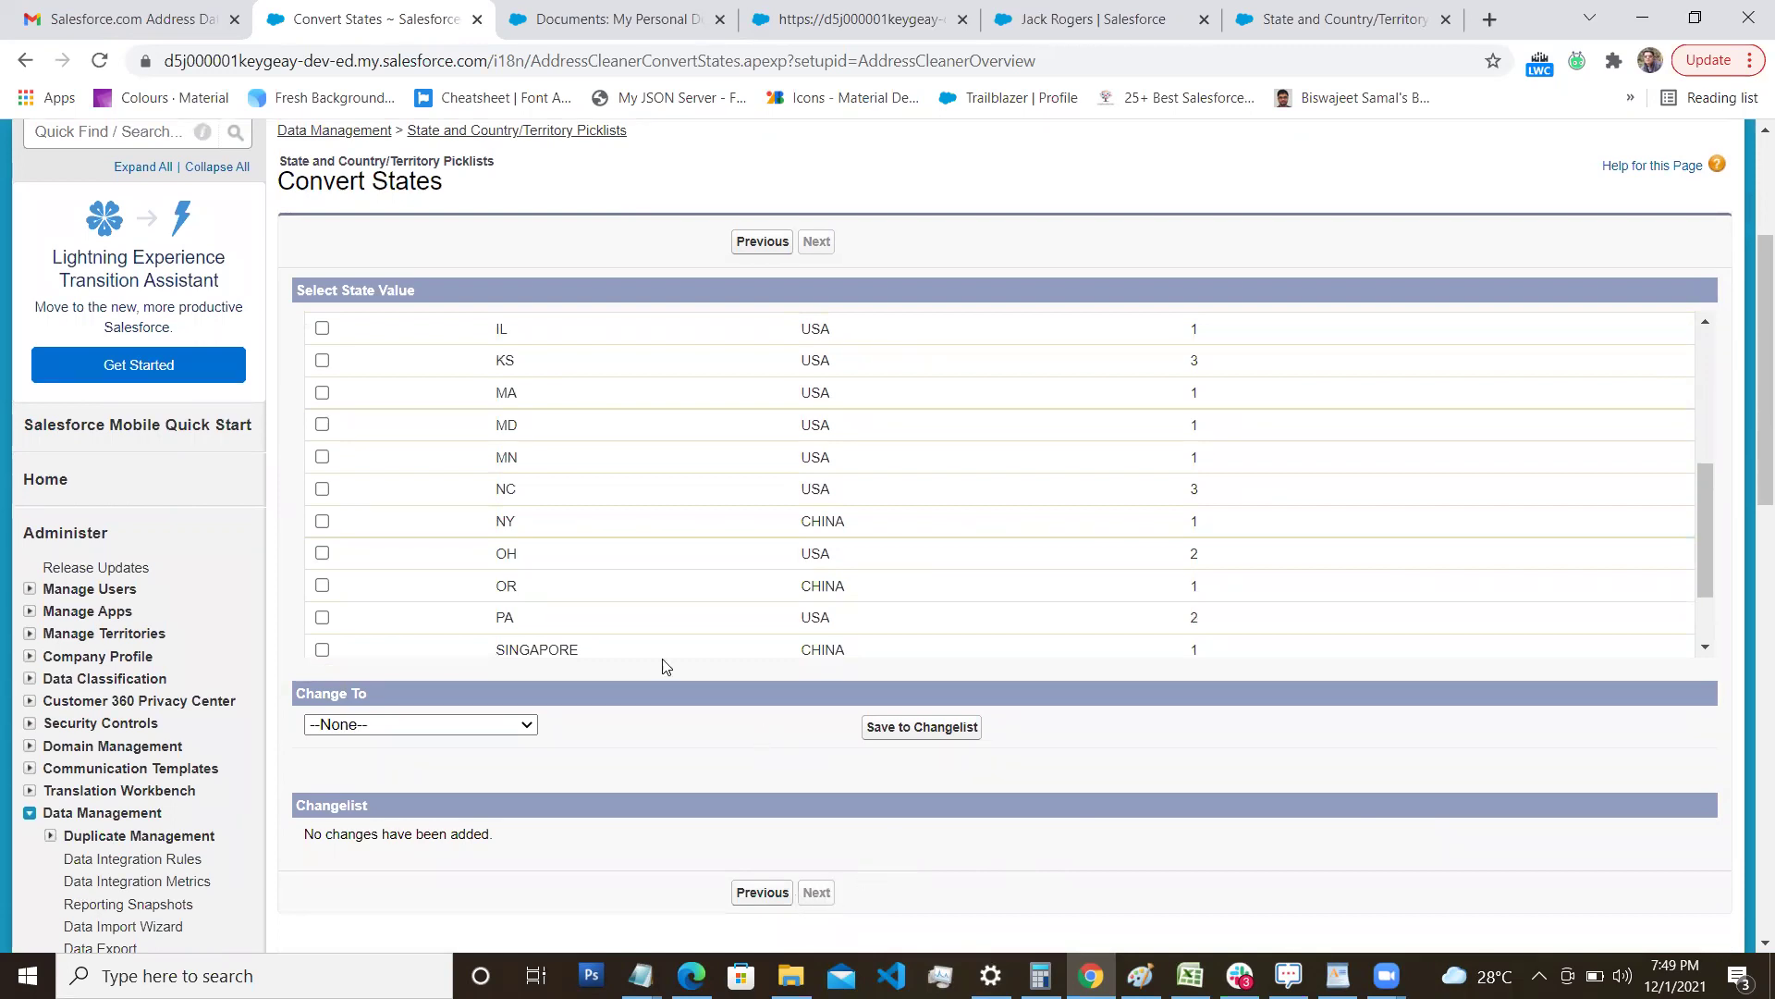
{"action": "scroll", "coordinate": [666, 662], "scroll_direction": "up", "scroll_amount": 4}
{"action": "scroll", "coordinate": [723, 665], "scroll_direction": "up", "scroll_amount": 2}
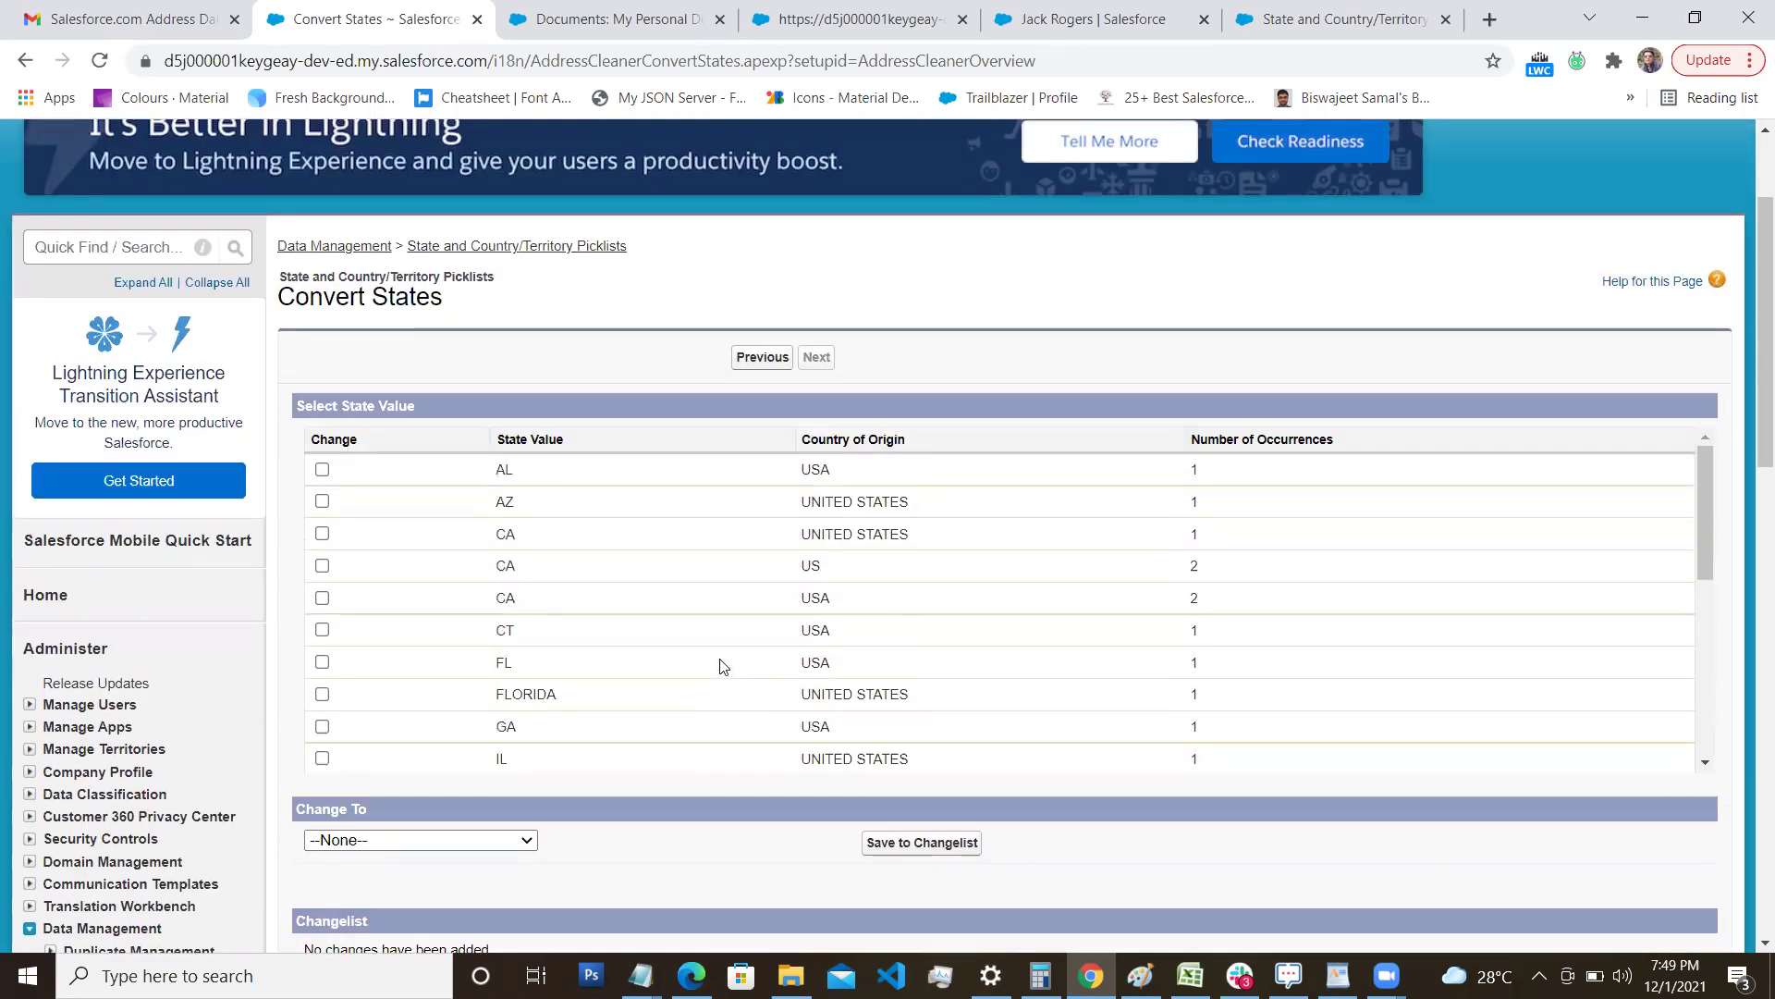
Map the US state values from AL through PA, skipping the CHINA rows, to the picklist value Alaska and save the mapping to the changelist.
{"action": "left_click", "coordinate": [321, 470]}
{"action": "left_click", "coordinate": [322, 501]}
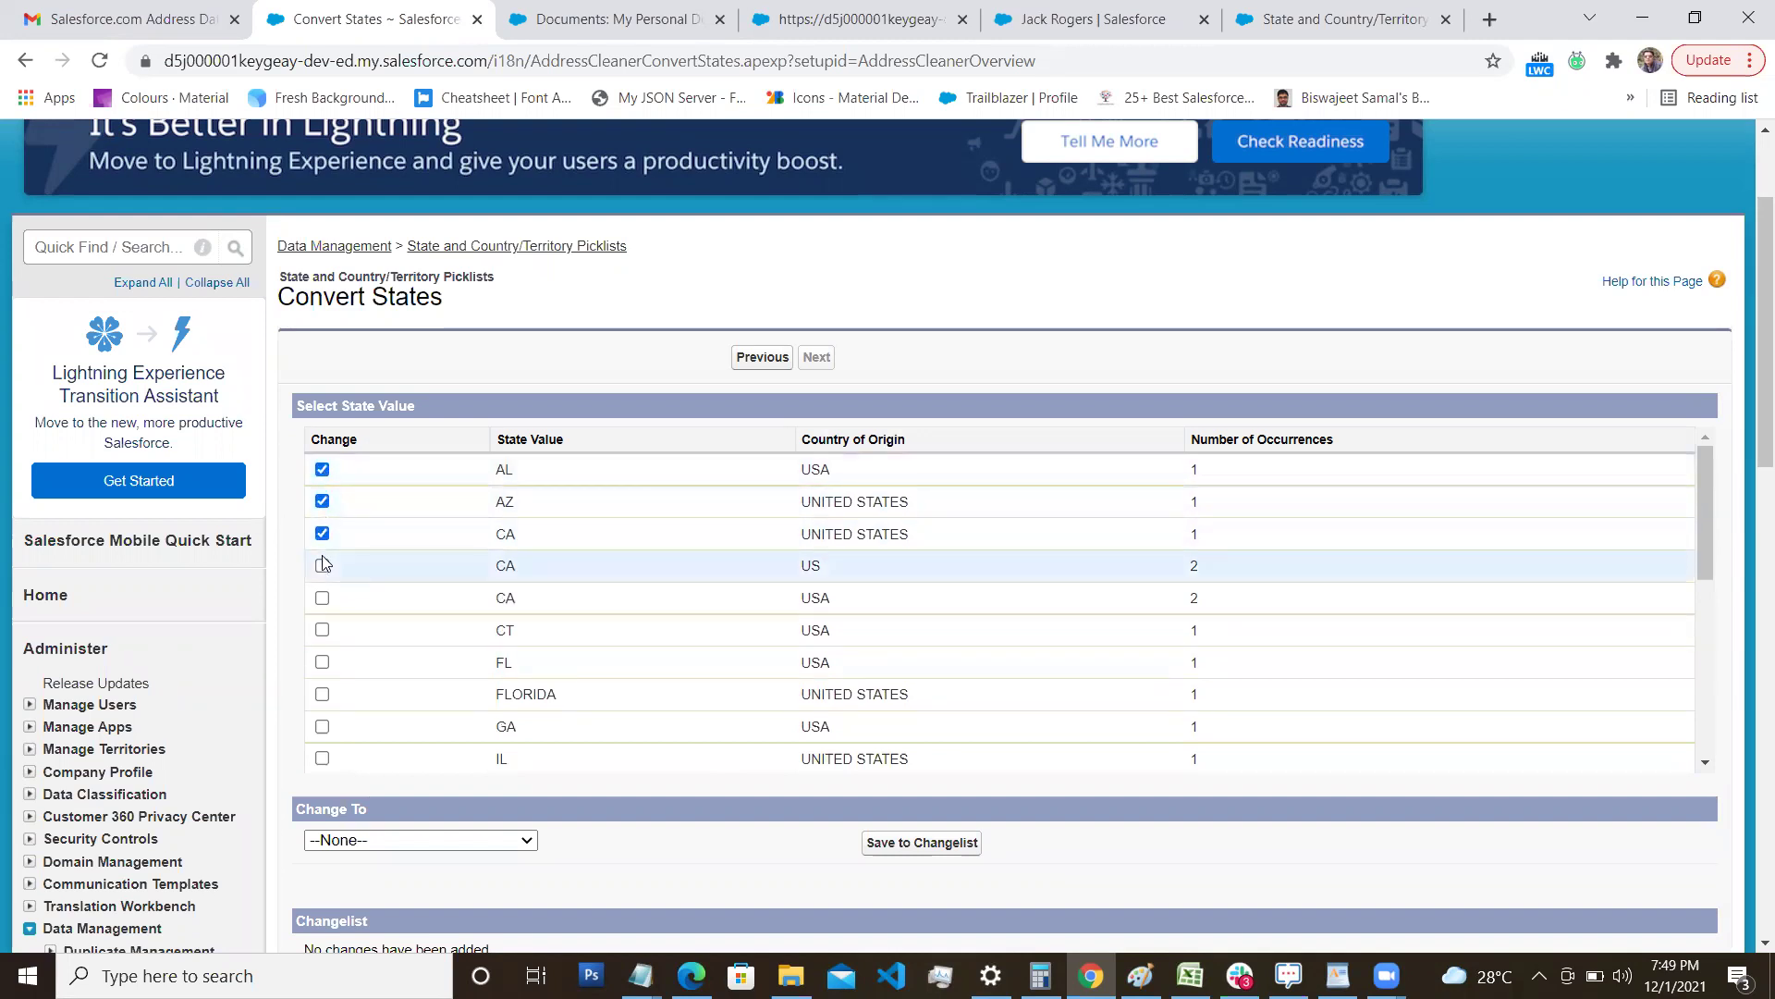
{"action": "left_click", "coordinate": [323, 566]}
{"action": "left_click", "coordinate": [322, 597]}
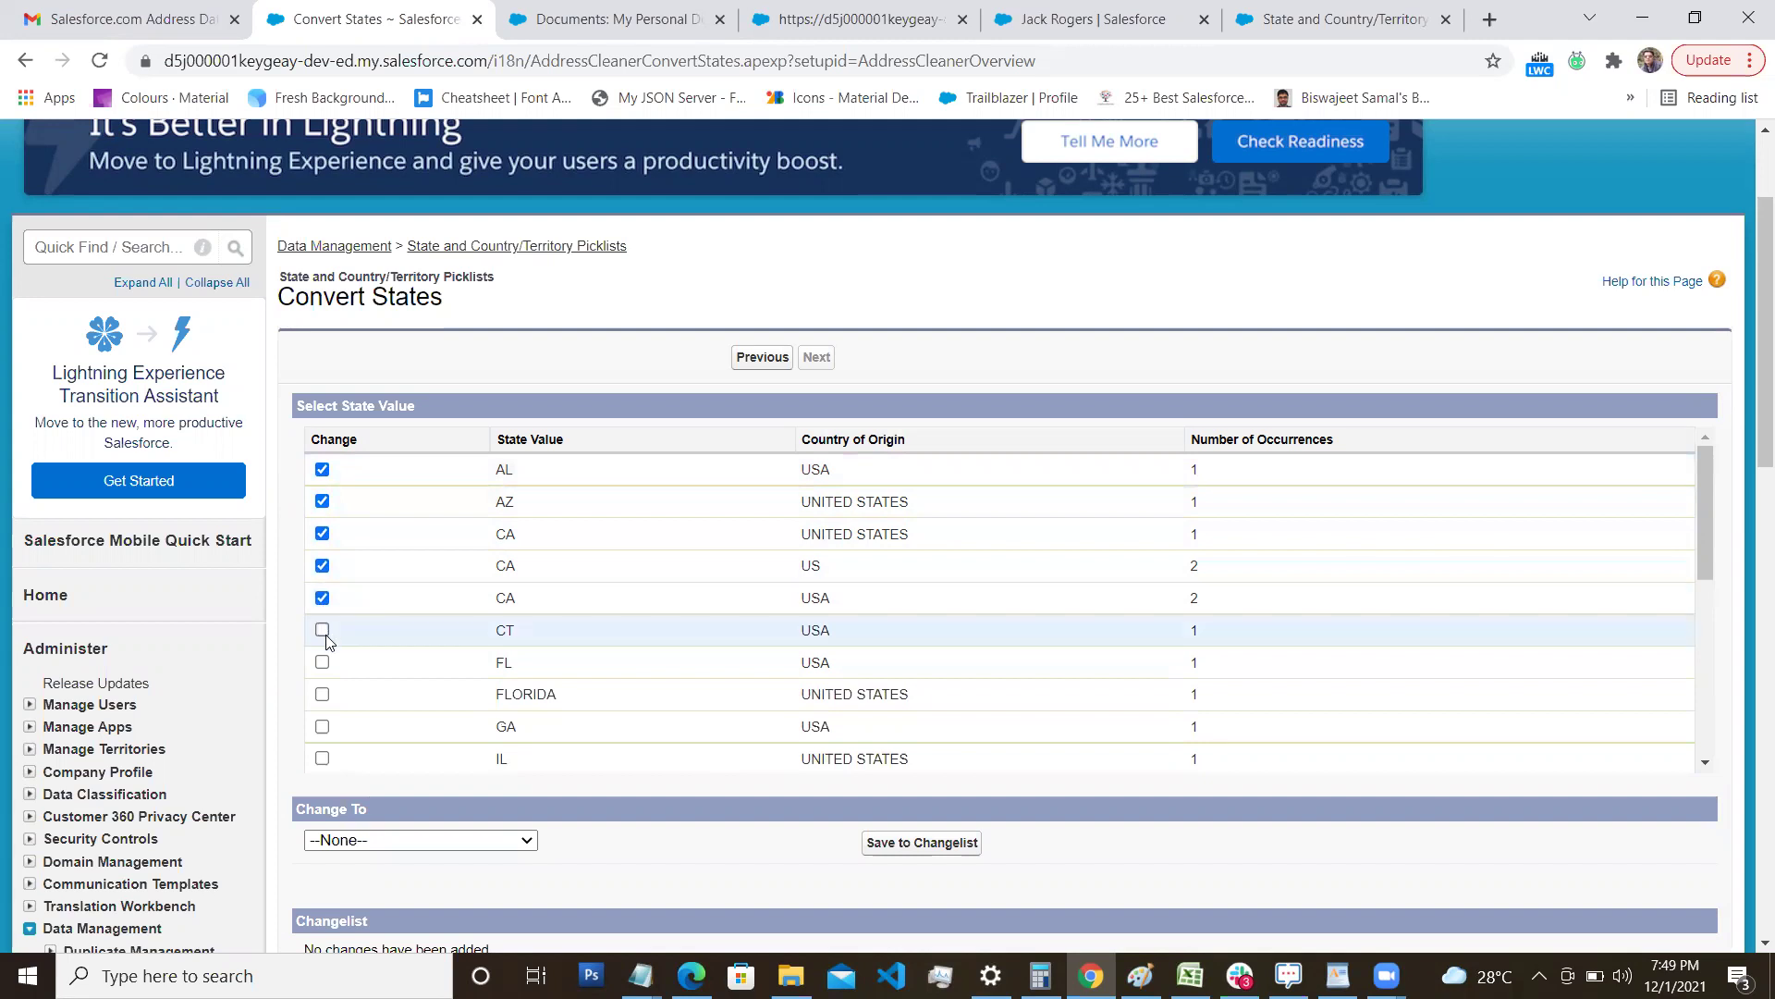
{"action": "left_click", "coordinate": [323, 662]}
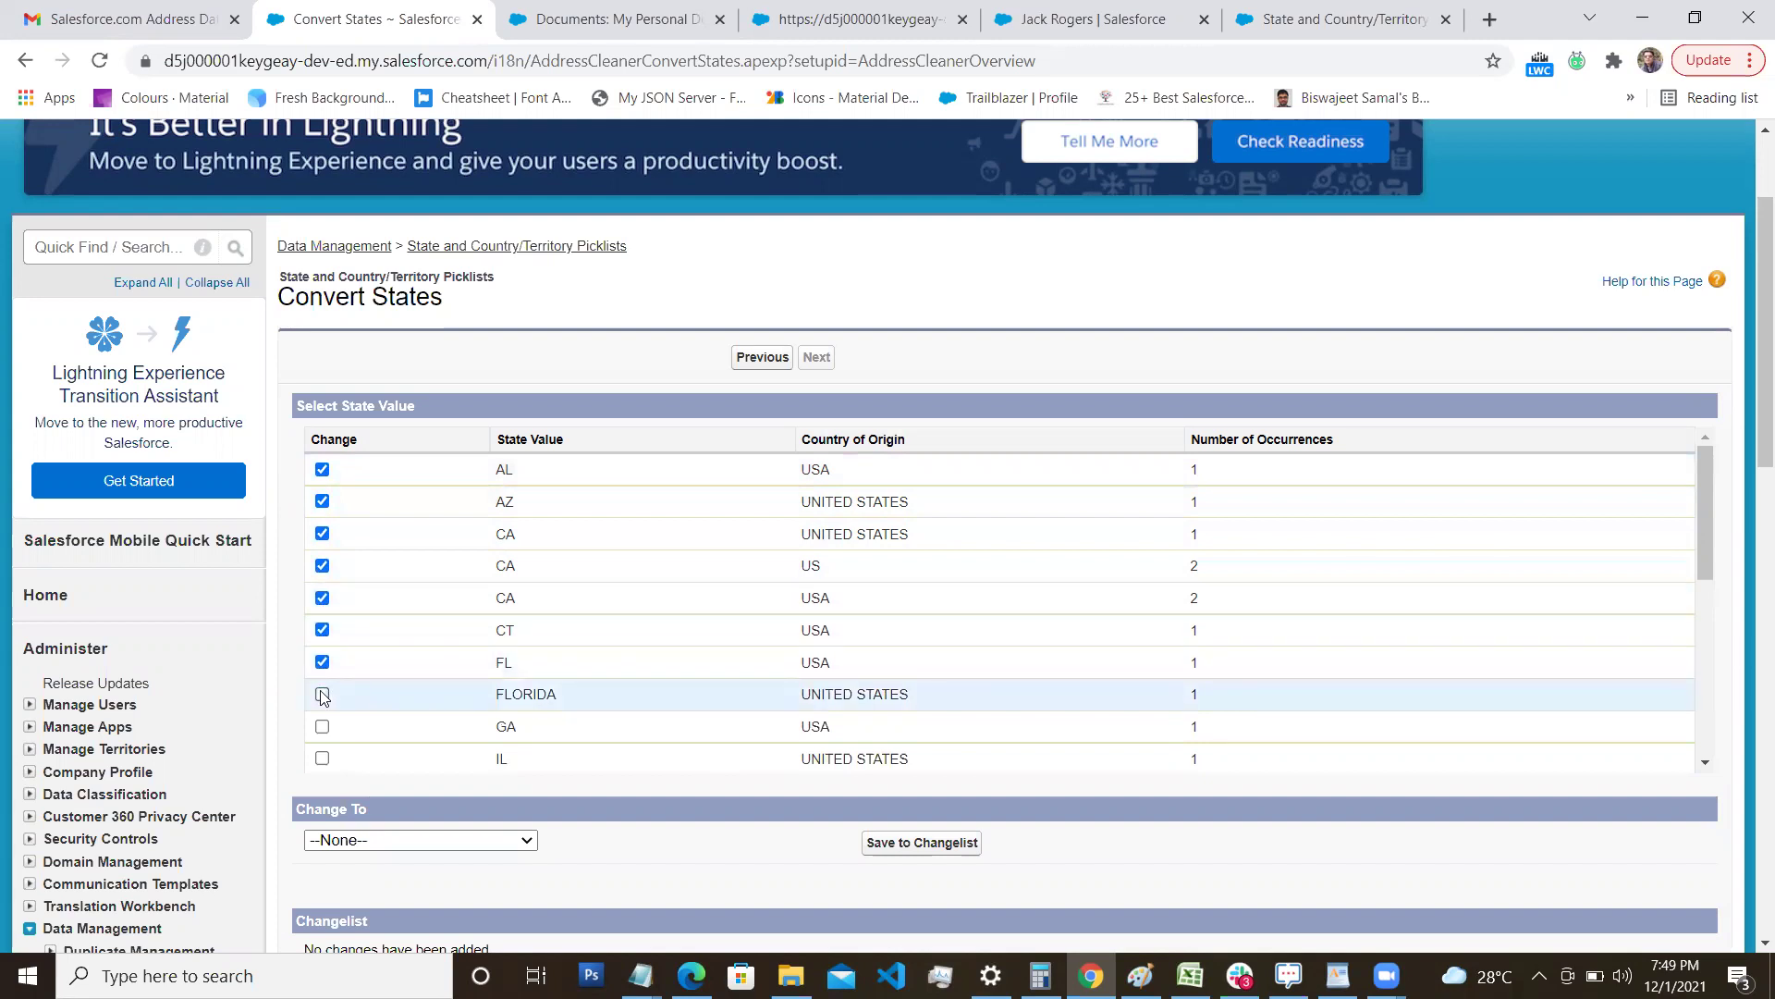
{"action": "left_click", "coordinate": [322, 694]}
{"action": "left_click", "coordinate": [322, 727]}
{"action": "left_click", "coordinate": [322, 758]}
{"action": "scroll", "coordinate": [375, 697], "scroll_direction": "down", "scroll_amount": 1}
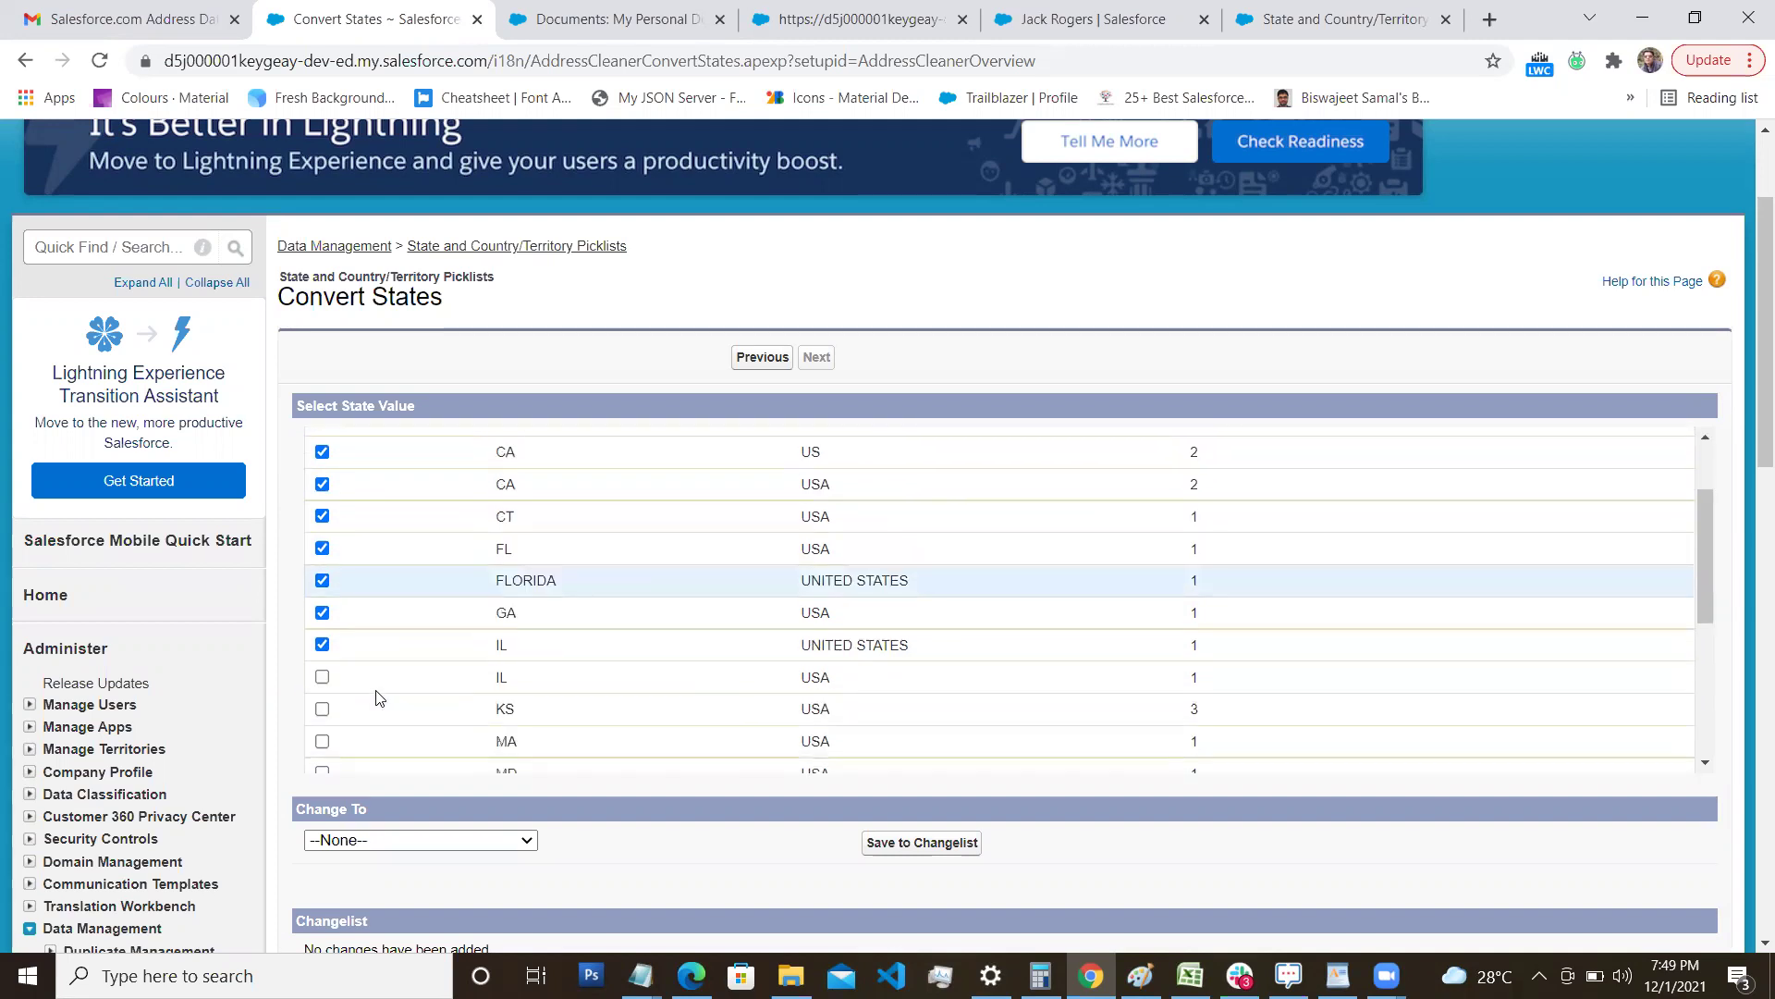
{"action": "left_click", "coordinate": [324, 675]}
{"action": "left_click", "coordinate": [322, 707]}
{"action": "left_click", "coordinate": [322, 739]}
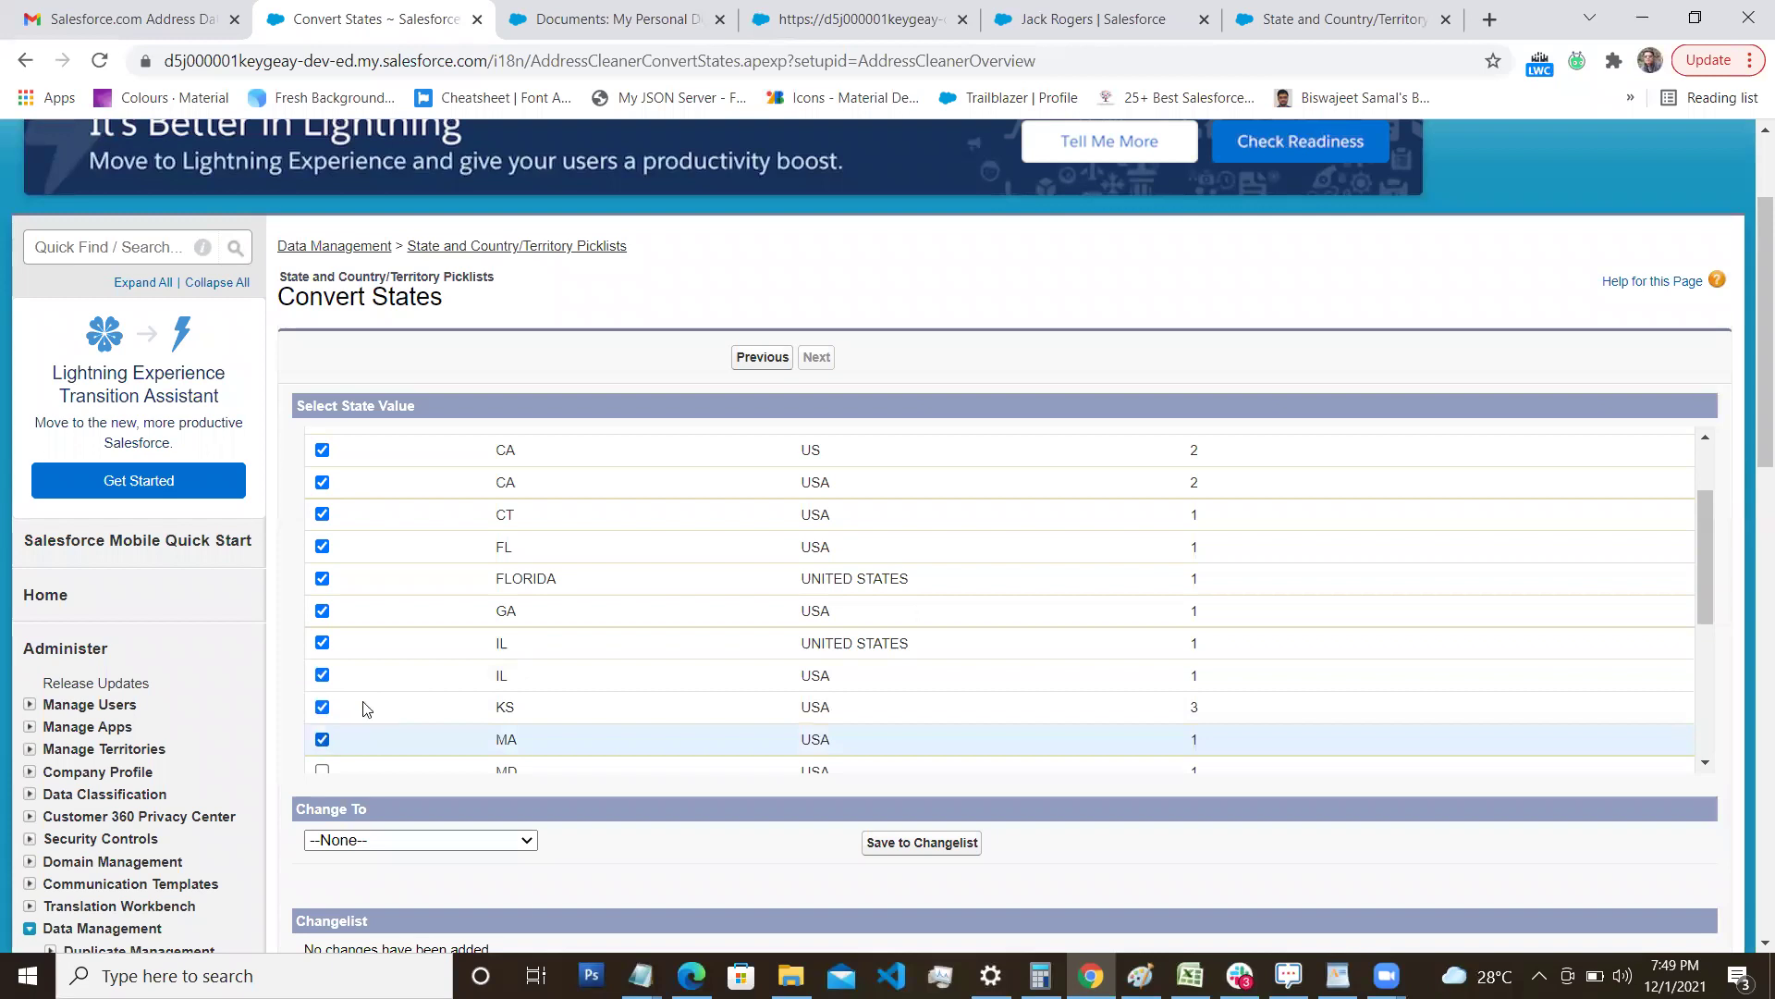
{"action": "scroll", "coordinate": [365, 709], "scroll_direction": "down", "scroll_amount": 1}
{"action": "left_click", "coordinate": [321, 657]}
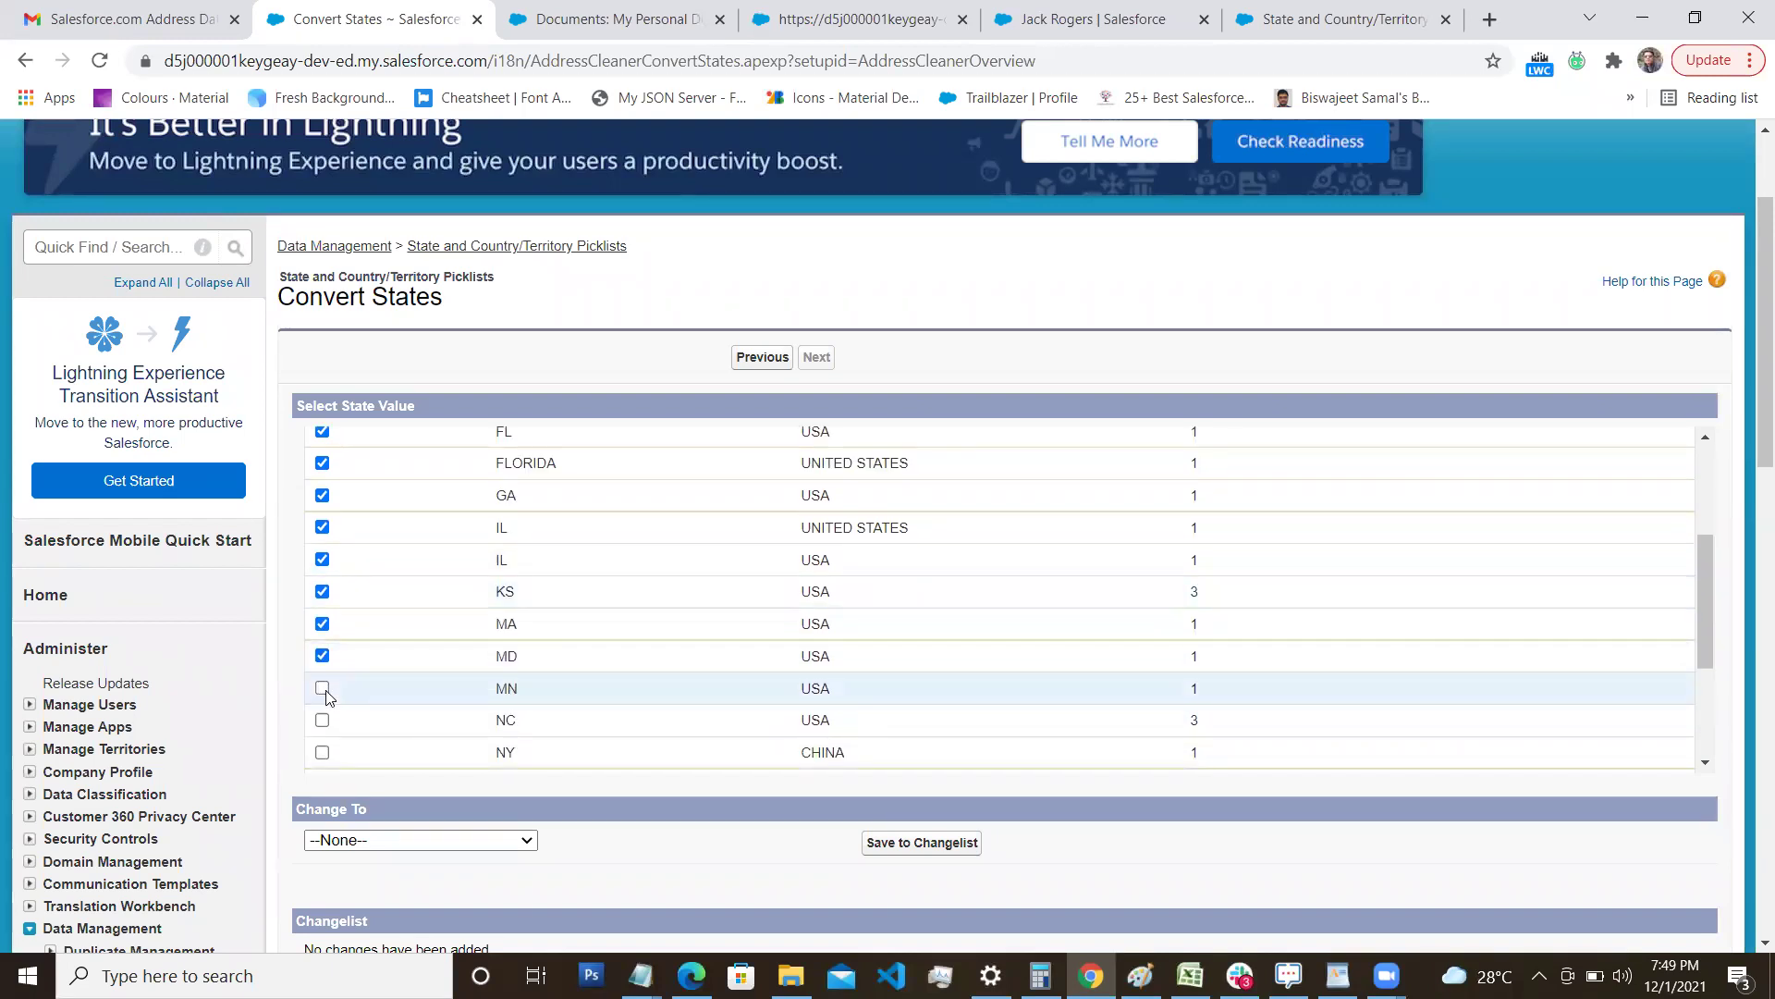
{"action": "left_click", "coordinate": [322, 689]}
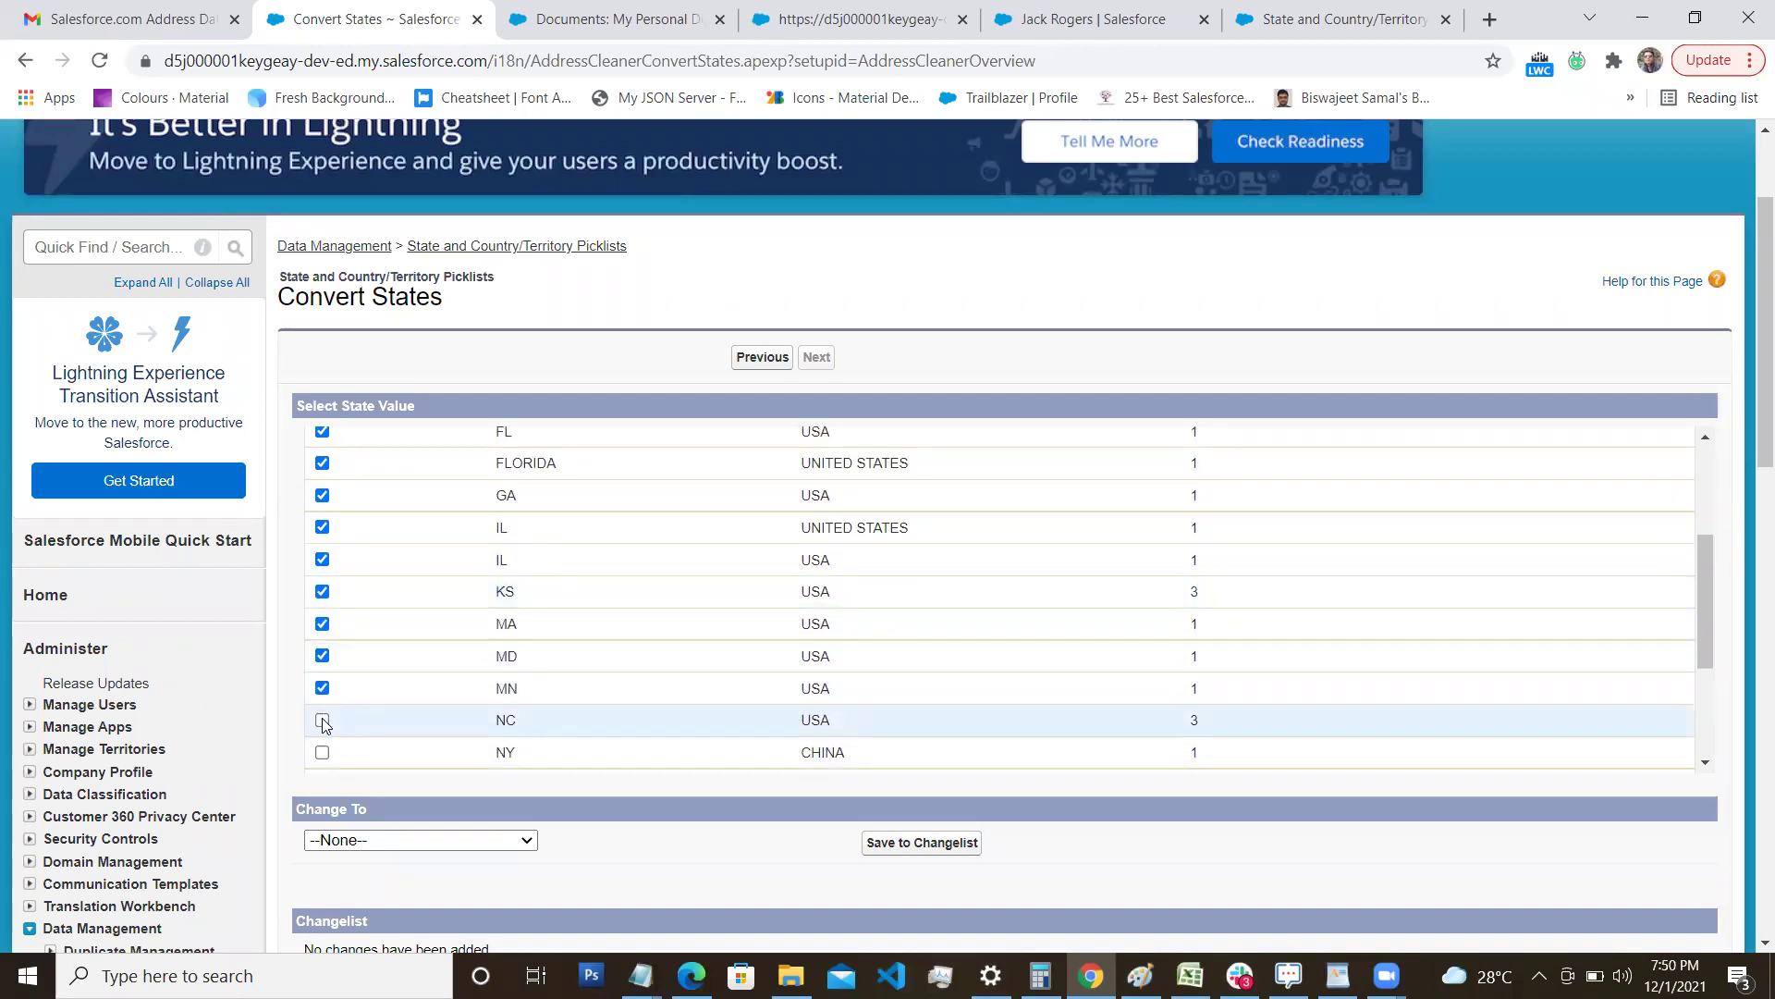
{"action": "left_click", "coordinate": [322, 721]}
{"action": "scroll", "coordinate": [377, 705], "scroll_direction": "down", "scroll_amount": 1}
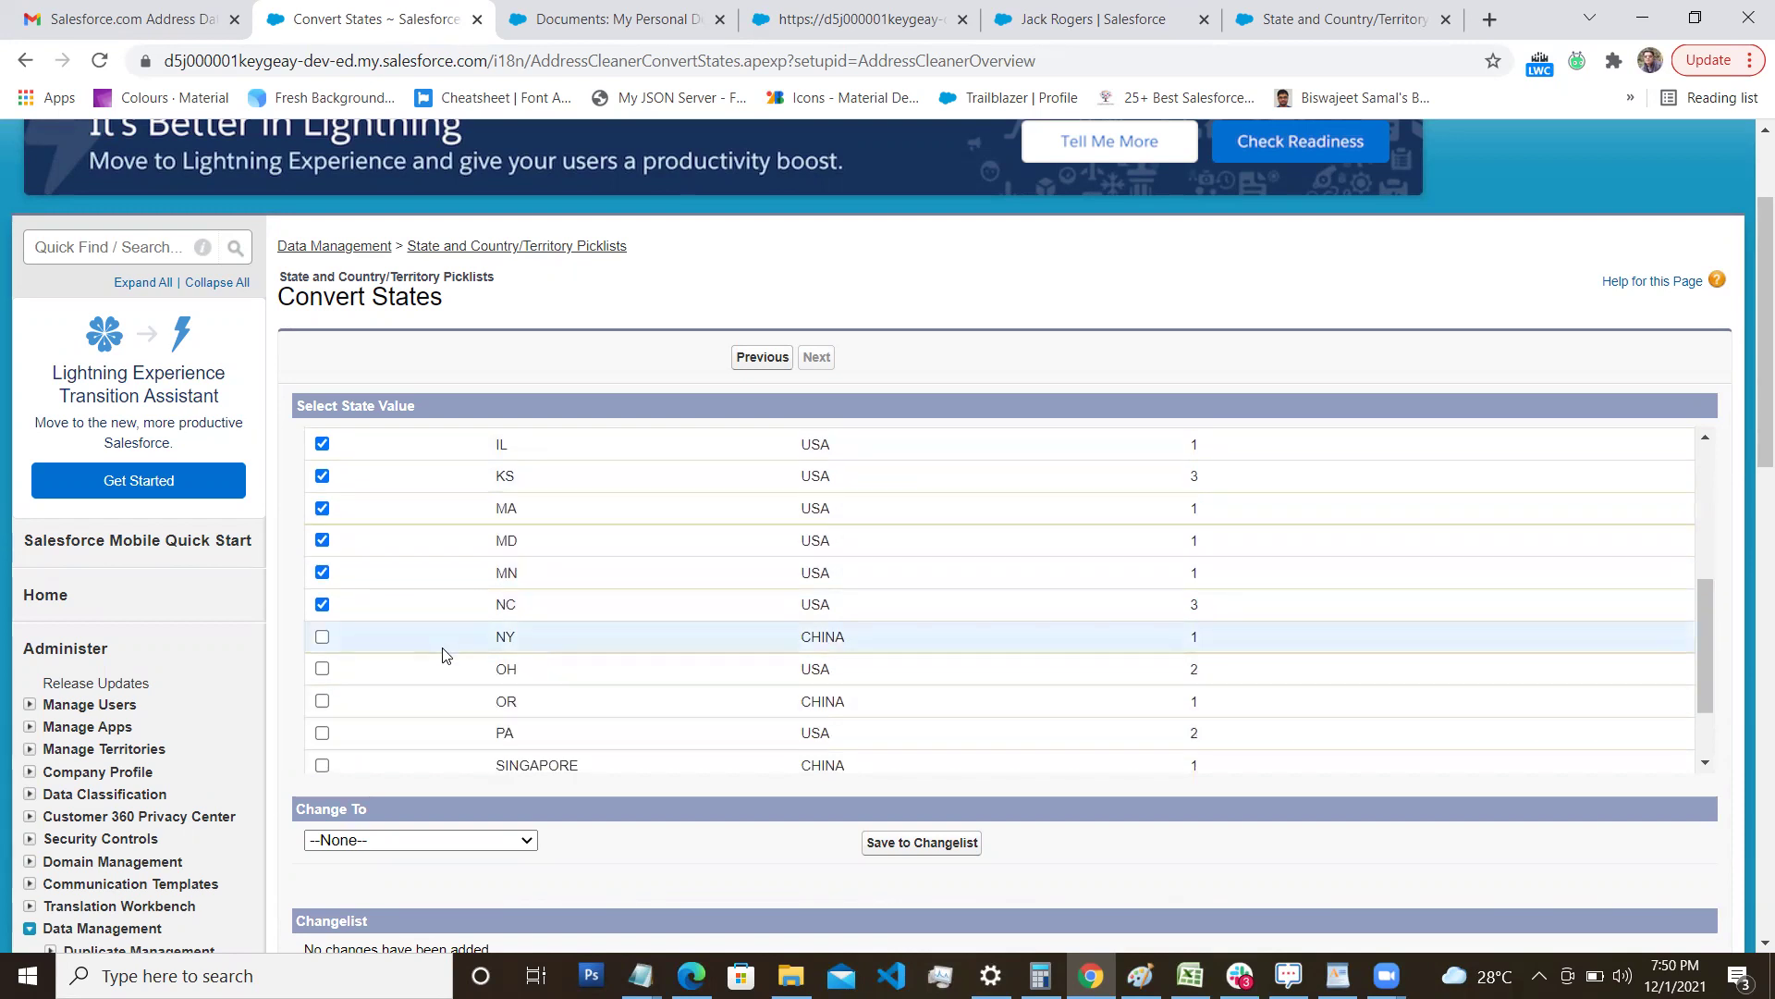
{"action": "left_click", "coordinate": [323, 668]}
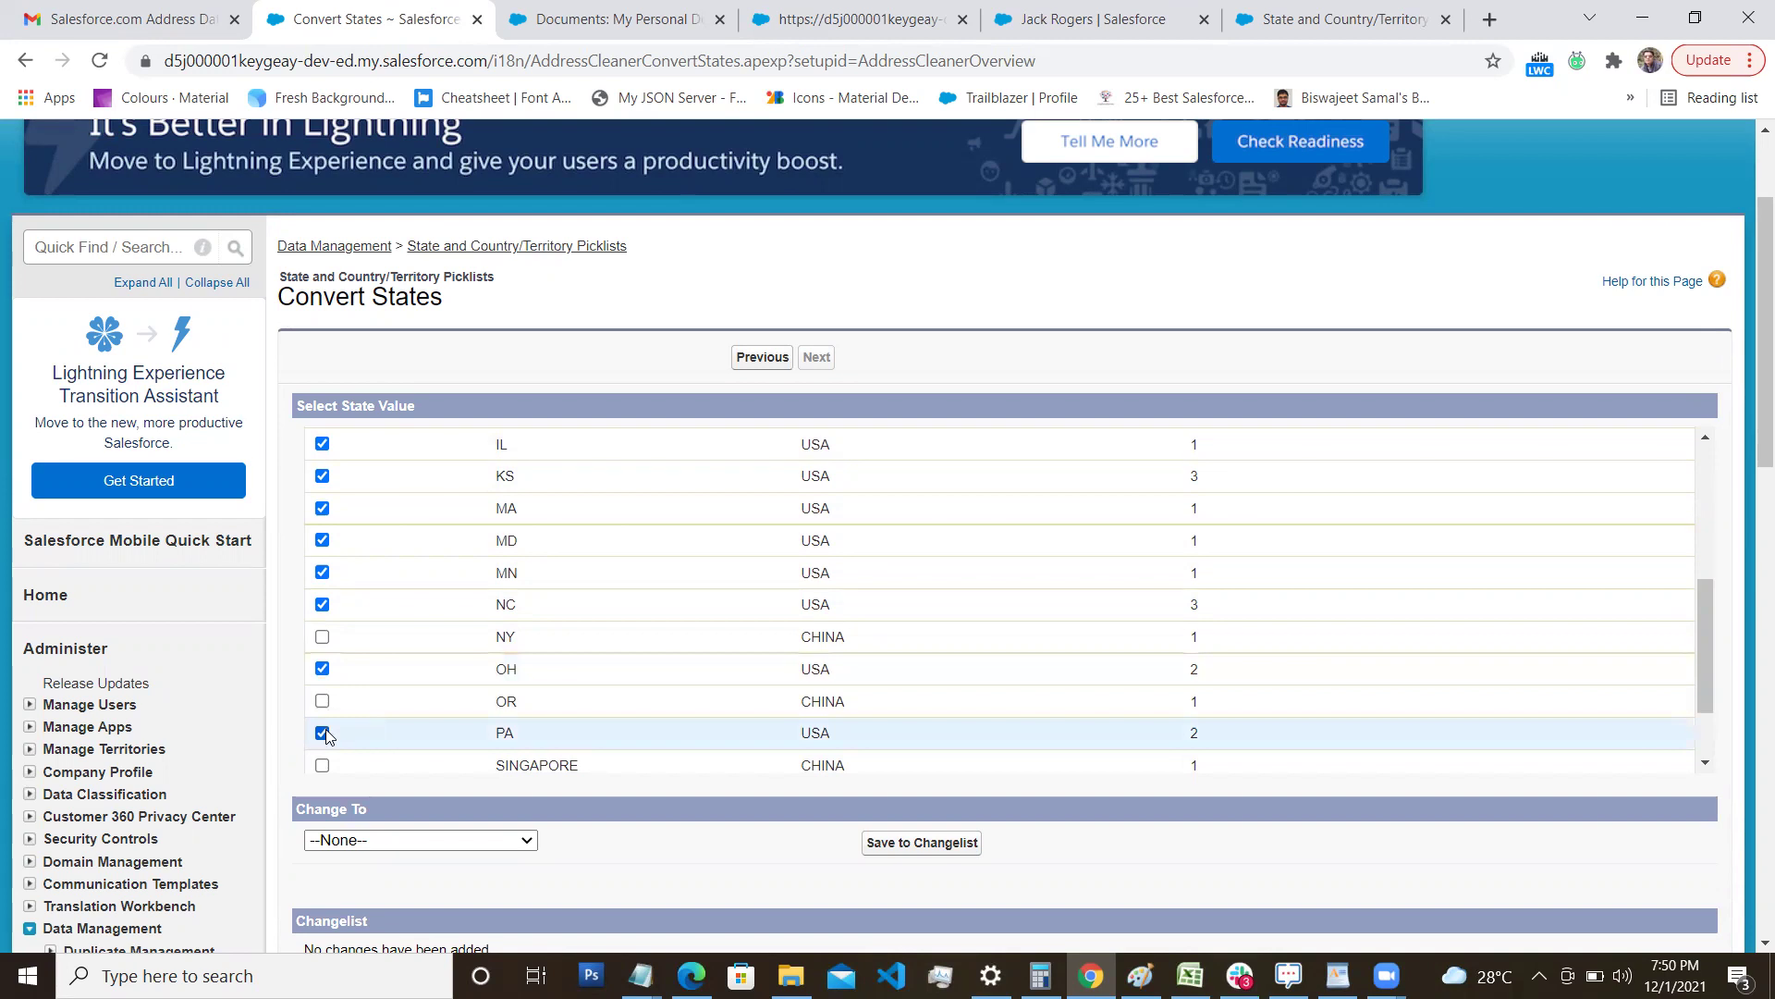
{"action": "scroll", "coordinate": [440, 614], "scroll_direction": "up", "scroll_amount": 2}
{"action": "scroll", "coordinate": [444, 606], "scroll_direction": "down", "scroll_amount": 5}
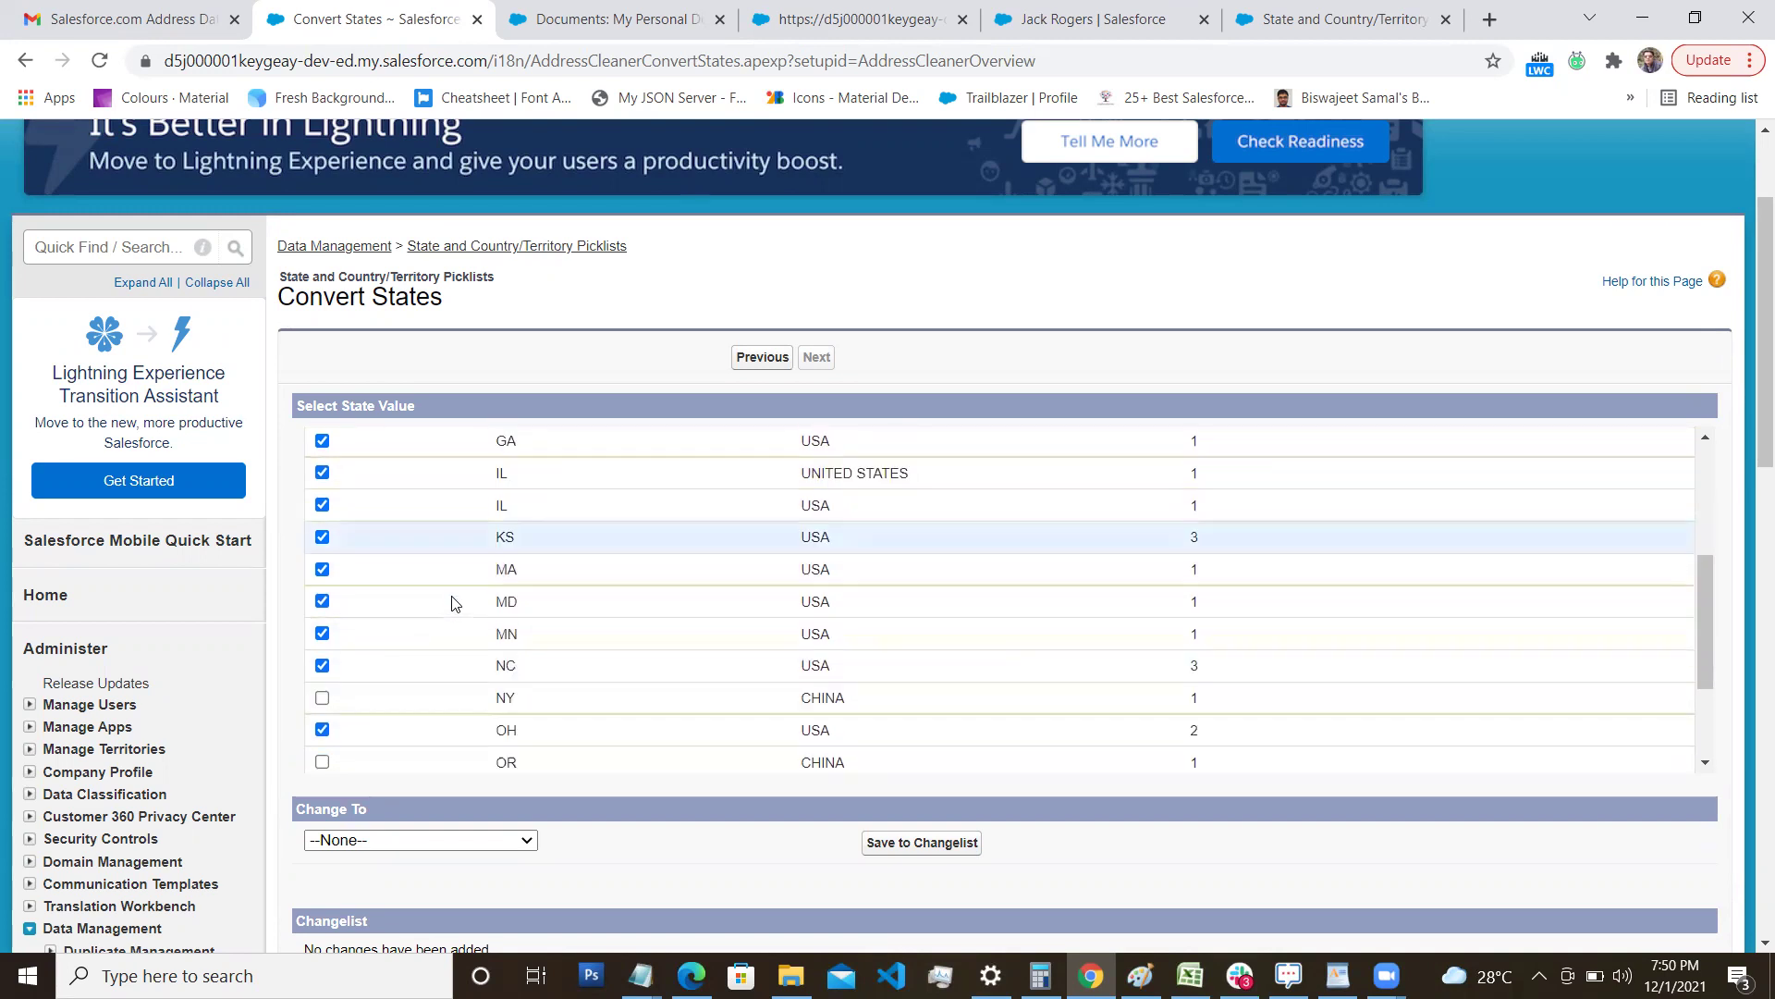
{"action": "left_click", "coordinate": [412, 842]}
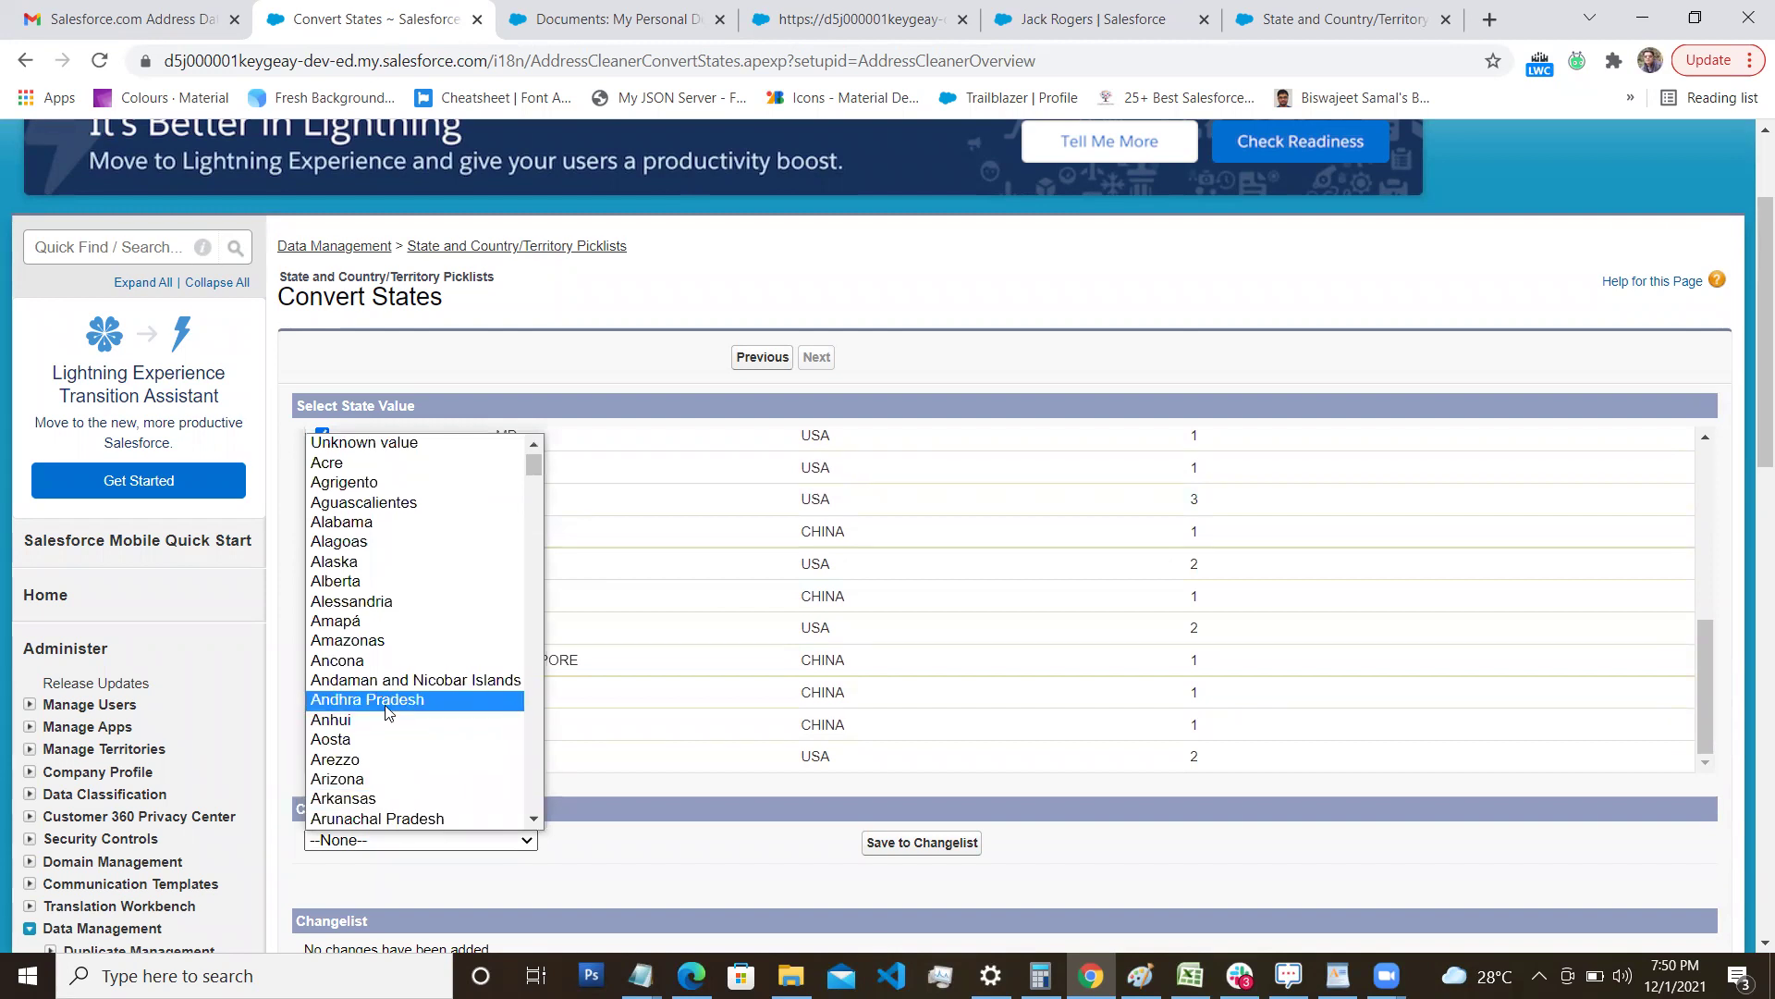
{"action": "left_click", "coordinate": [406, 562]}
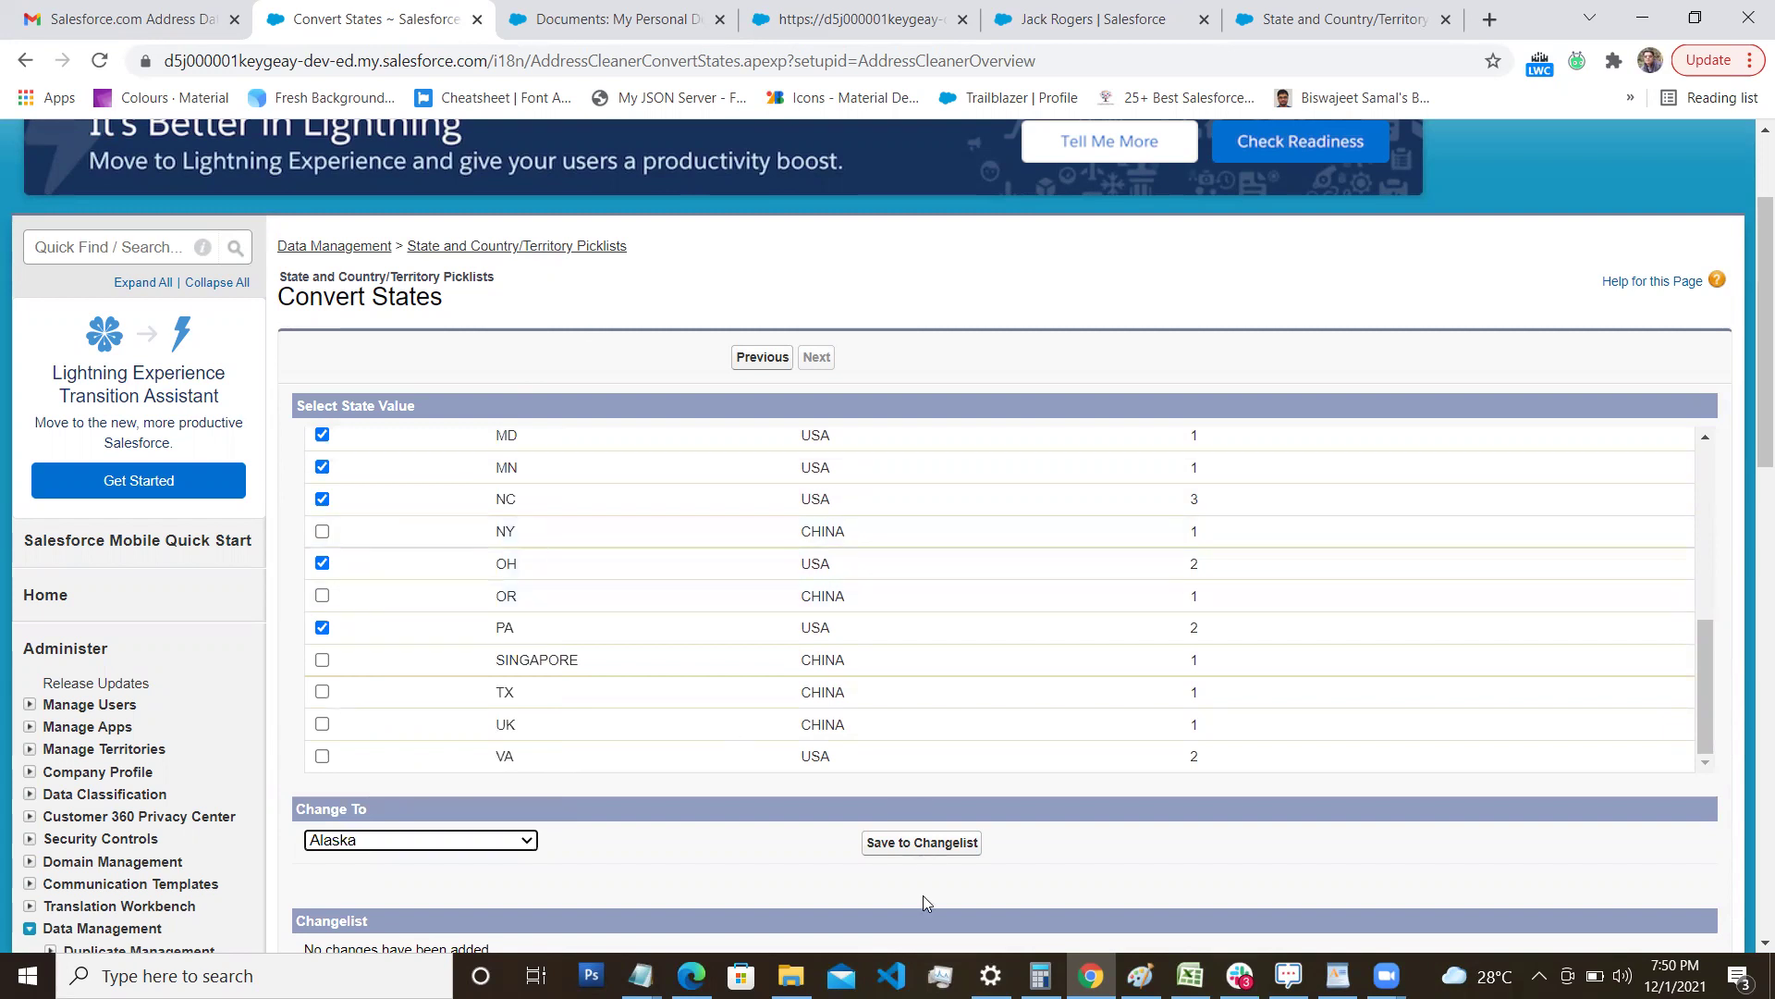
{"action": "left_click", "coordinate": [944, 845]}
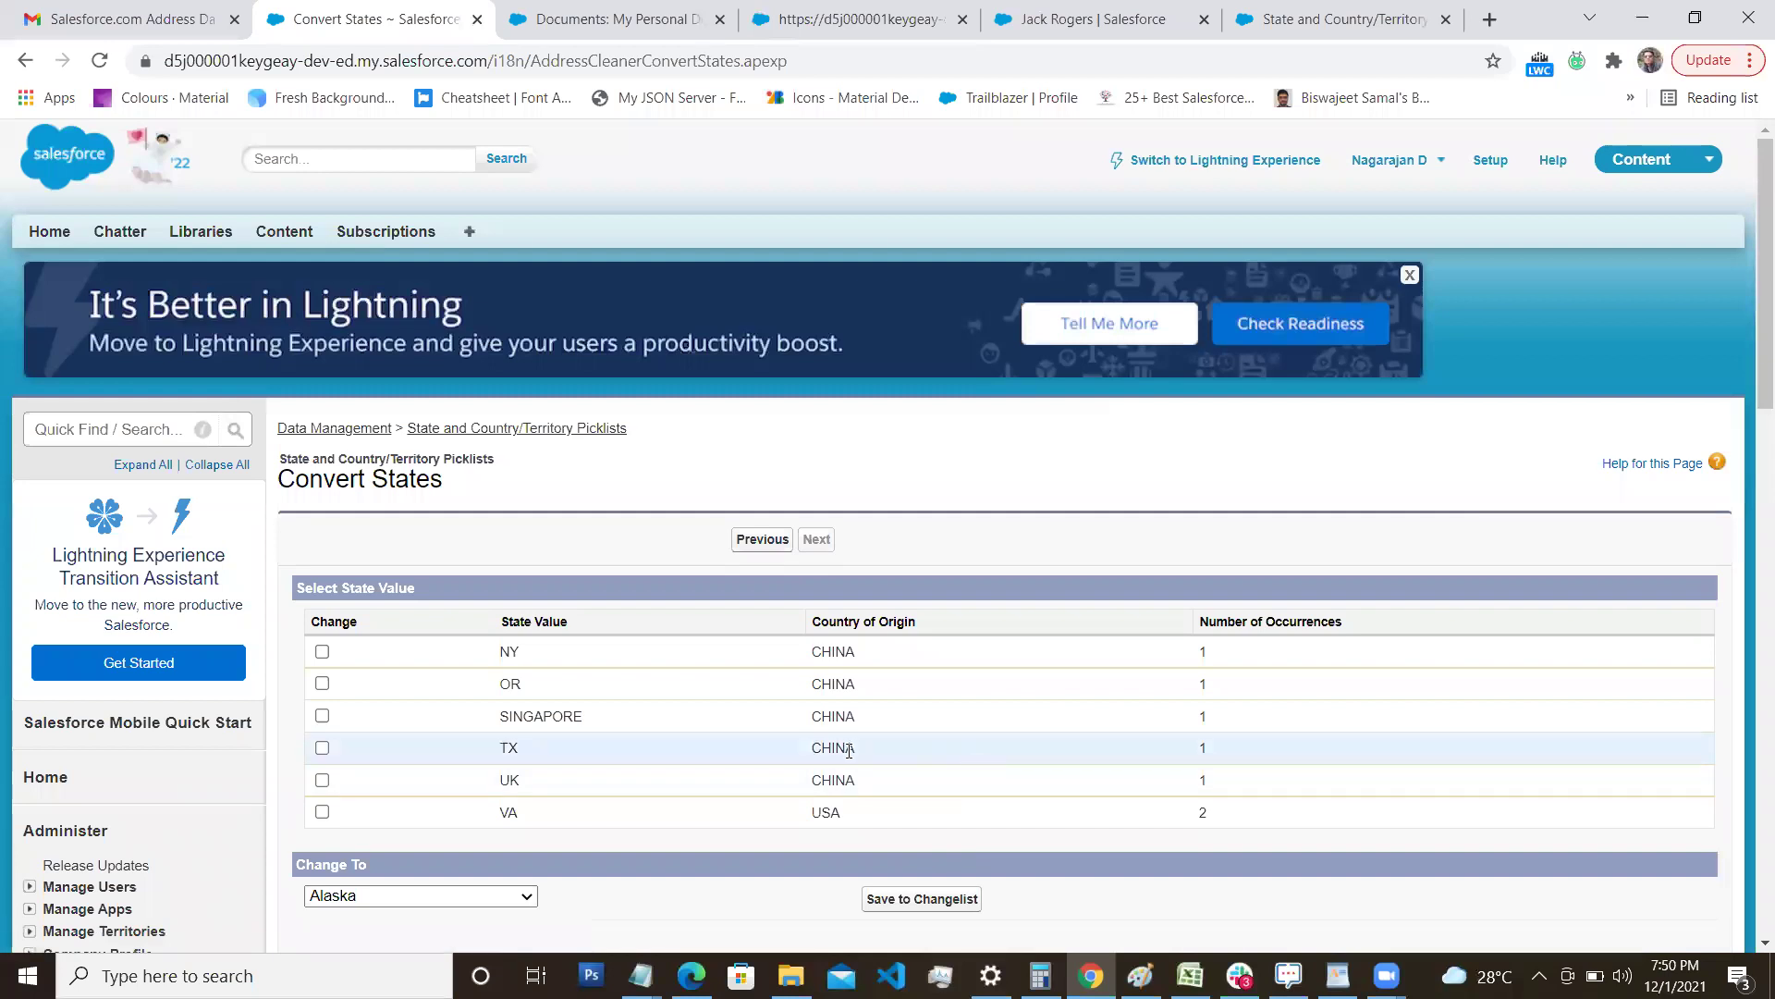
Map the CHINA state values NY, OR, SINGAPORE, TX and UK to the picklist value Shanxi and save the mapping to the changelist.
{"action": "scroll", "coordinate": [850, 754], "scroll_direction": "down", "scroll_amount": 5}
{"action": "scroll", "coordinate": [851, 758], "scroll_direction": "up", "scroll_amount": 4}
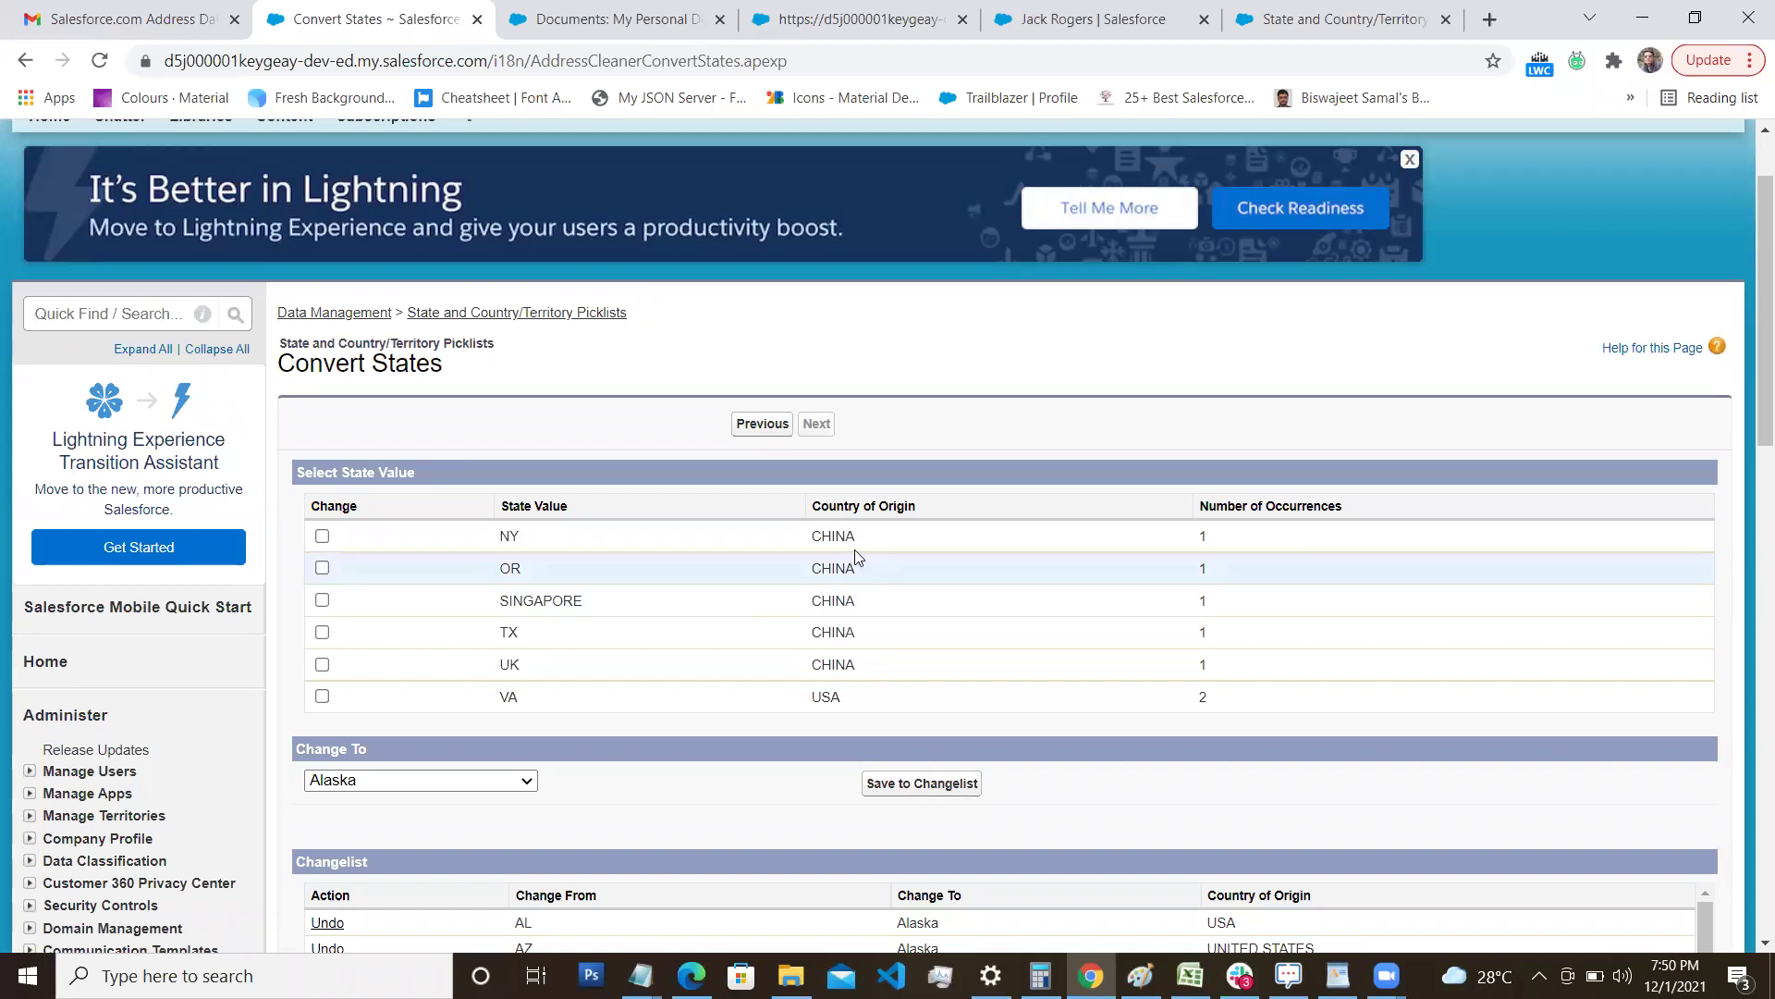
{"action": "left_click", "coordinate": [321, 664]}
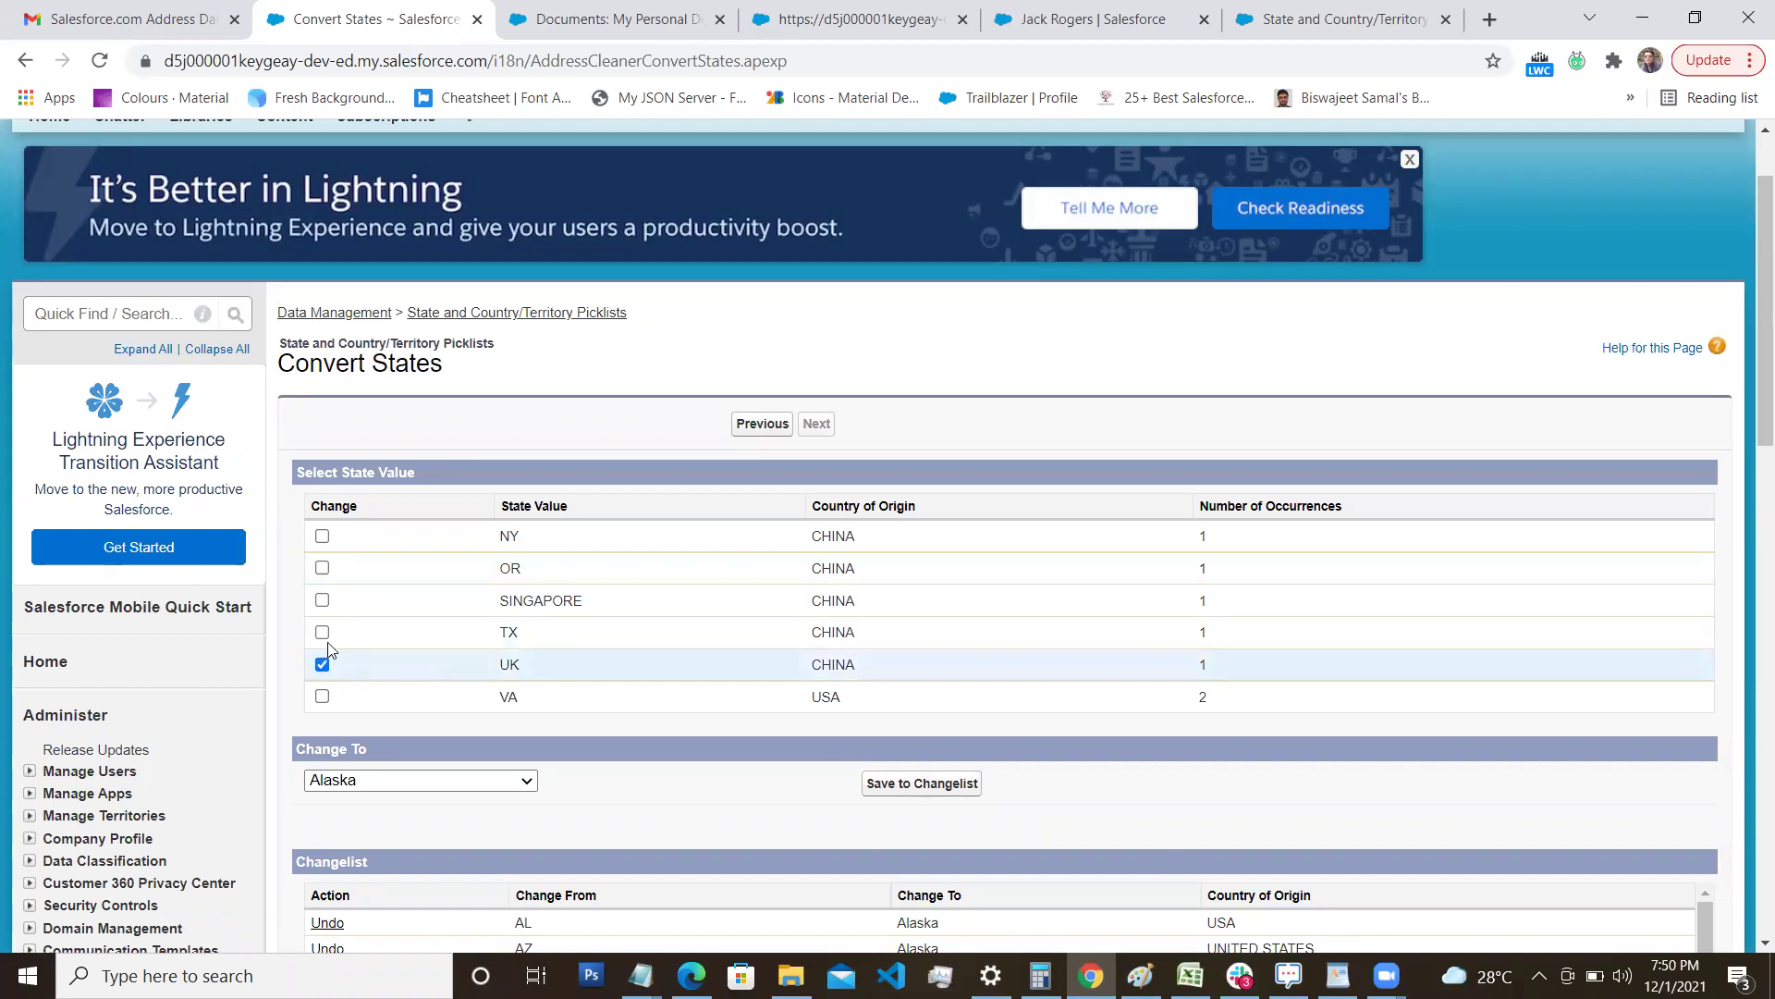
{"action": "left_click", "coordinate": [322, 632]}
{"action": "left_click", "coordinate": [323, 600]}
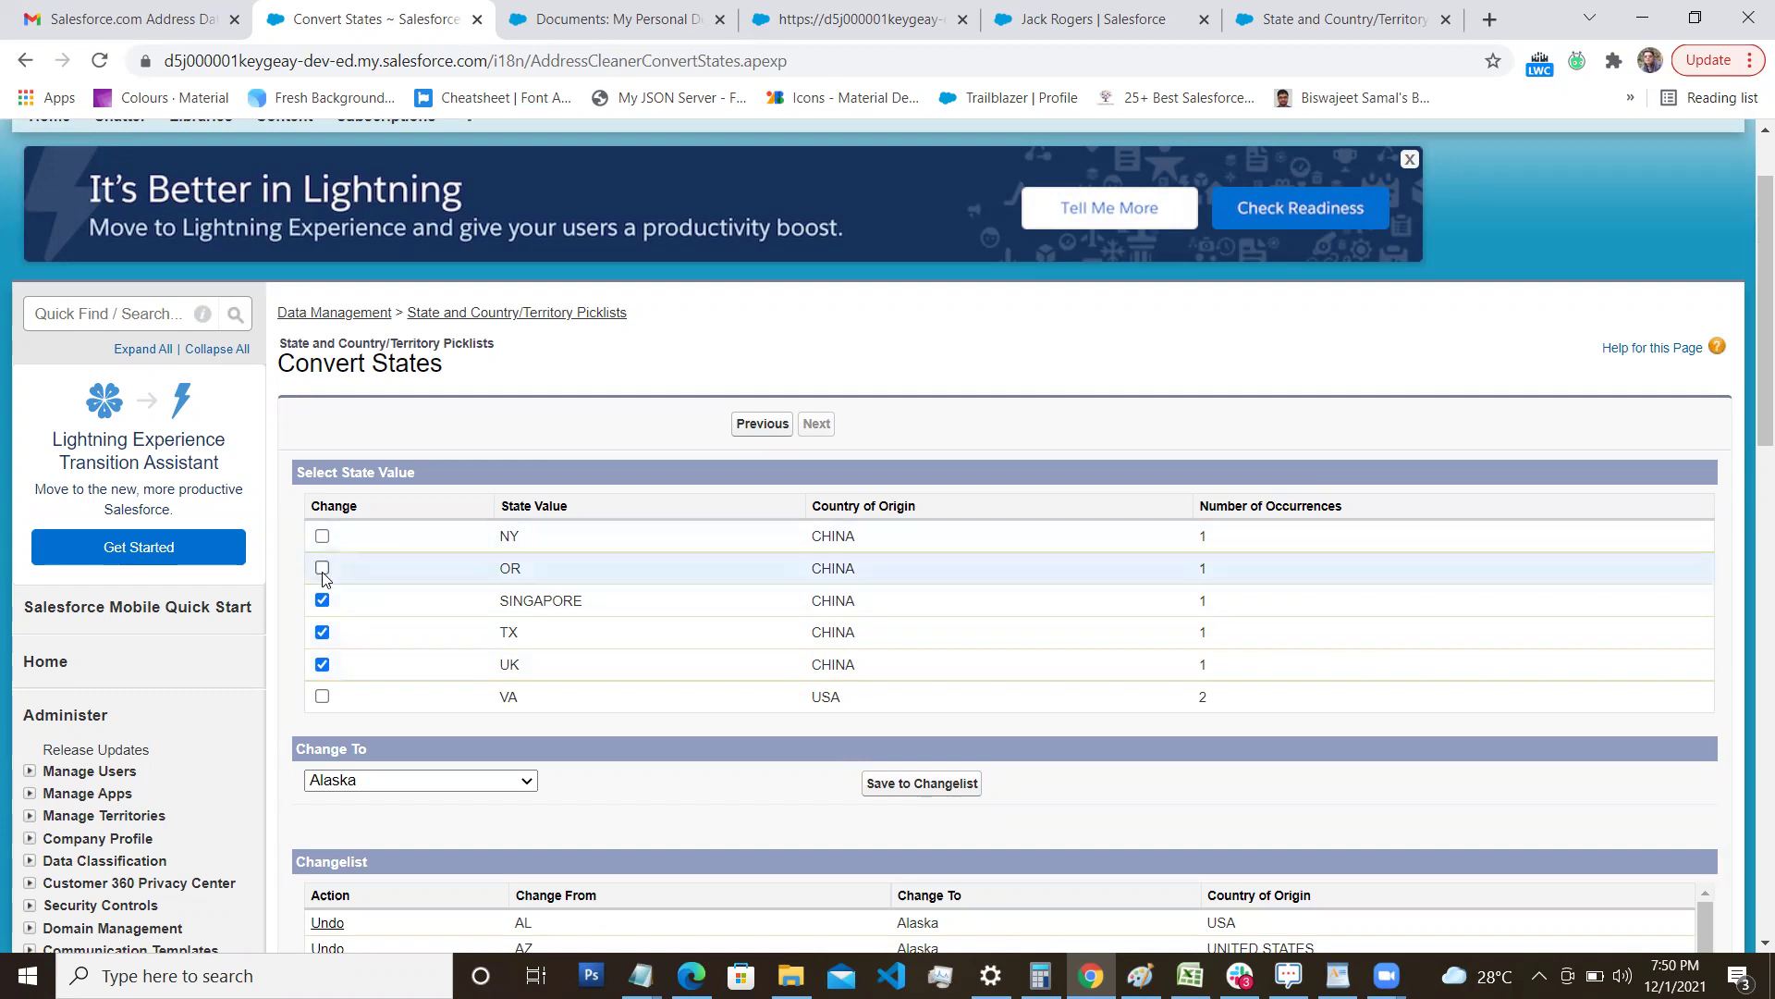
{"action": "left_click", "coordinate": [322, 568]}
{"action": "left_click", "coordinate": [322, 537]}
{"action": "left_click", "coordinate": [414, 784]}
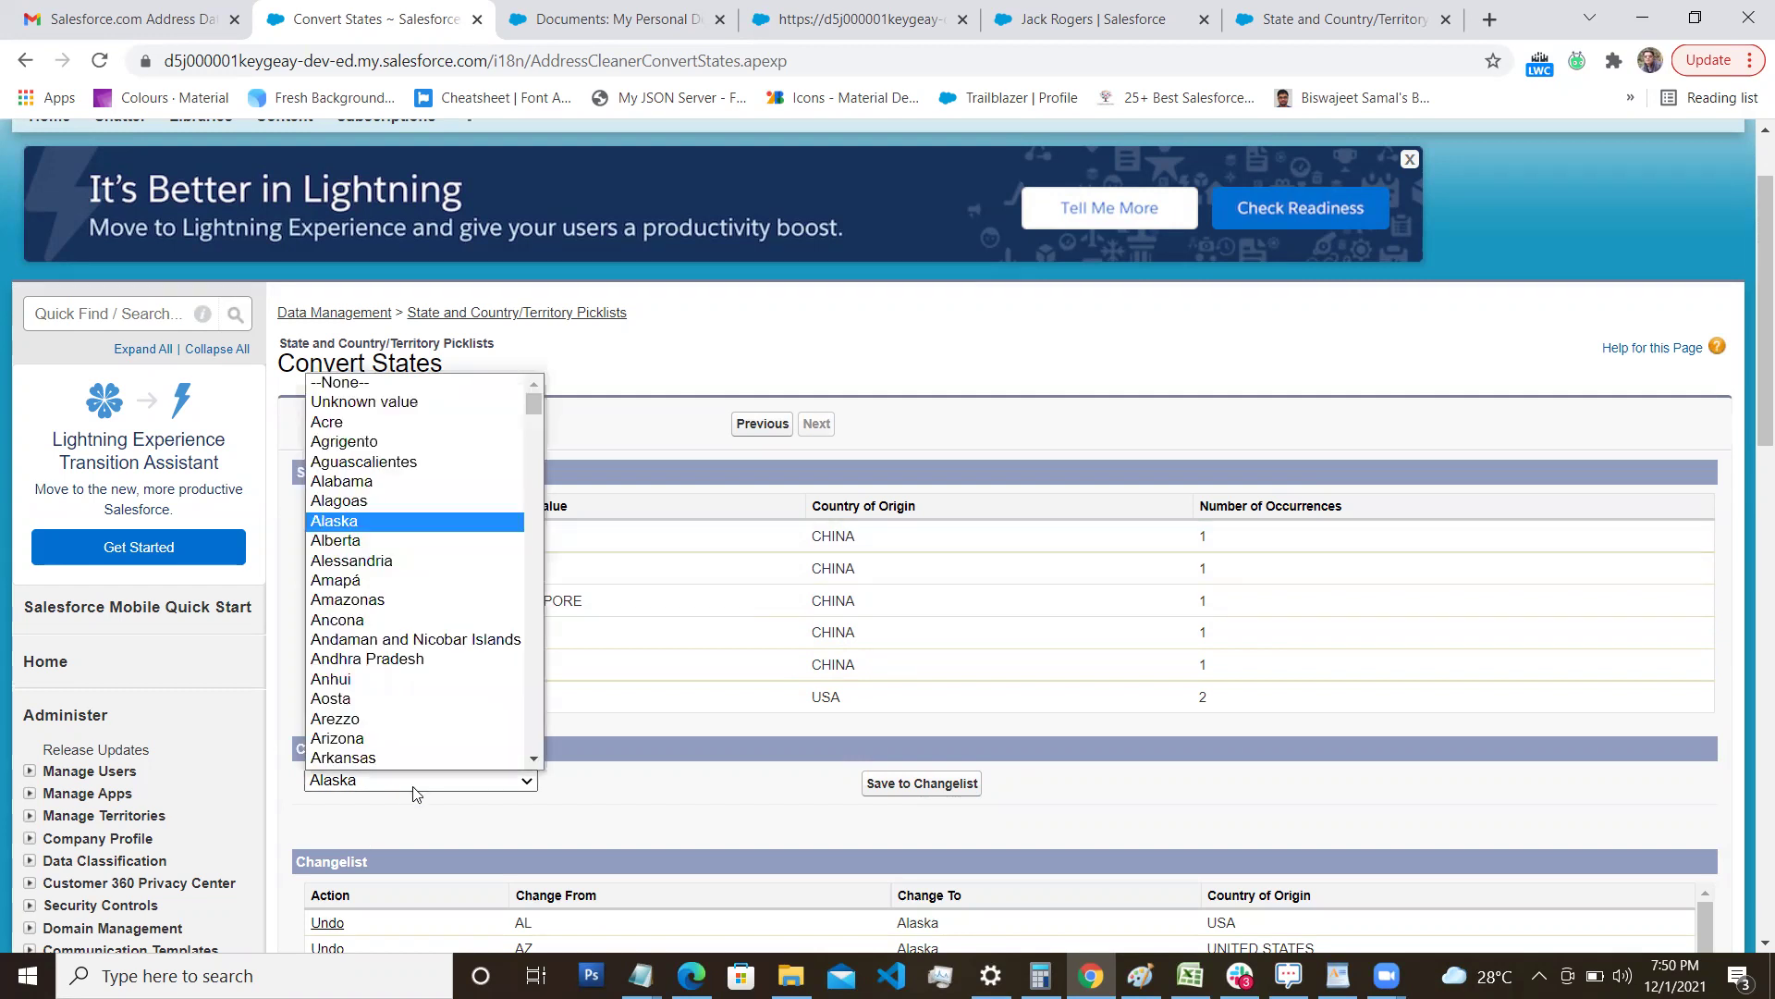
{"action": "key", "text": "s"}
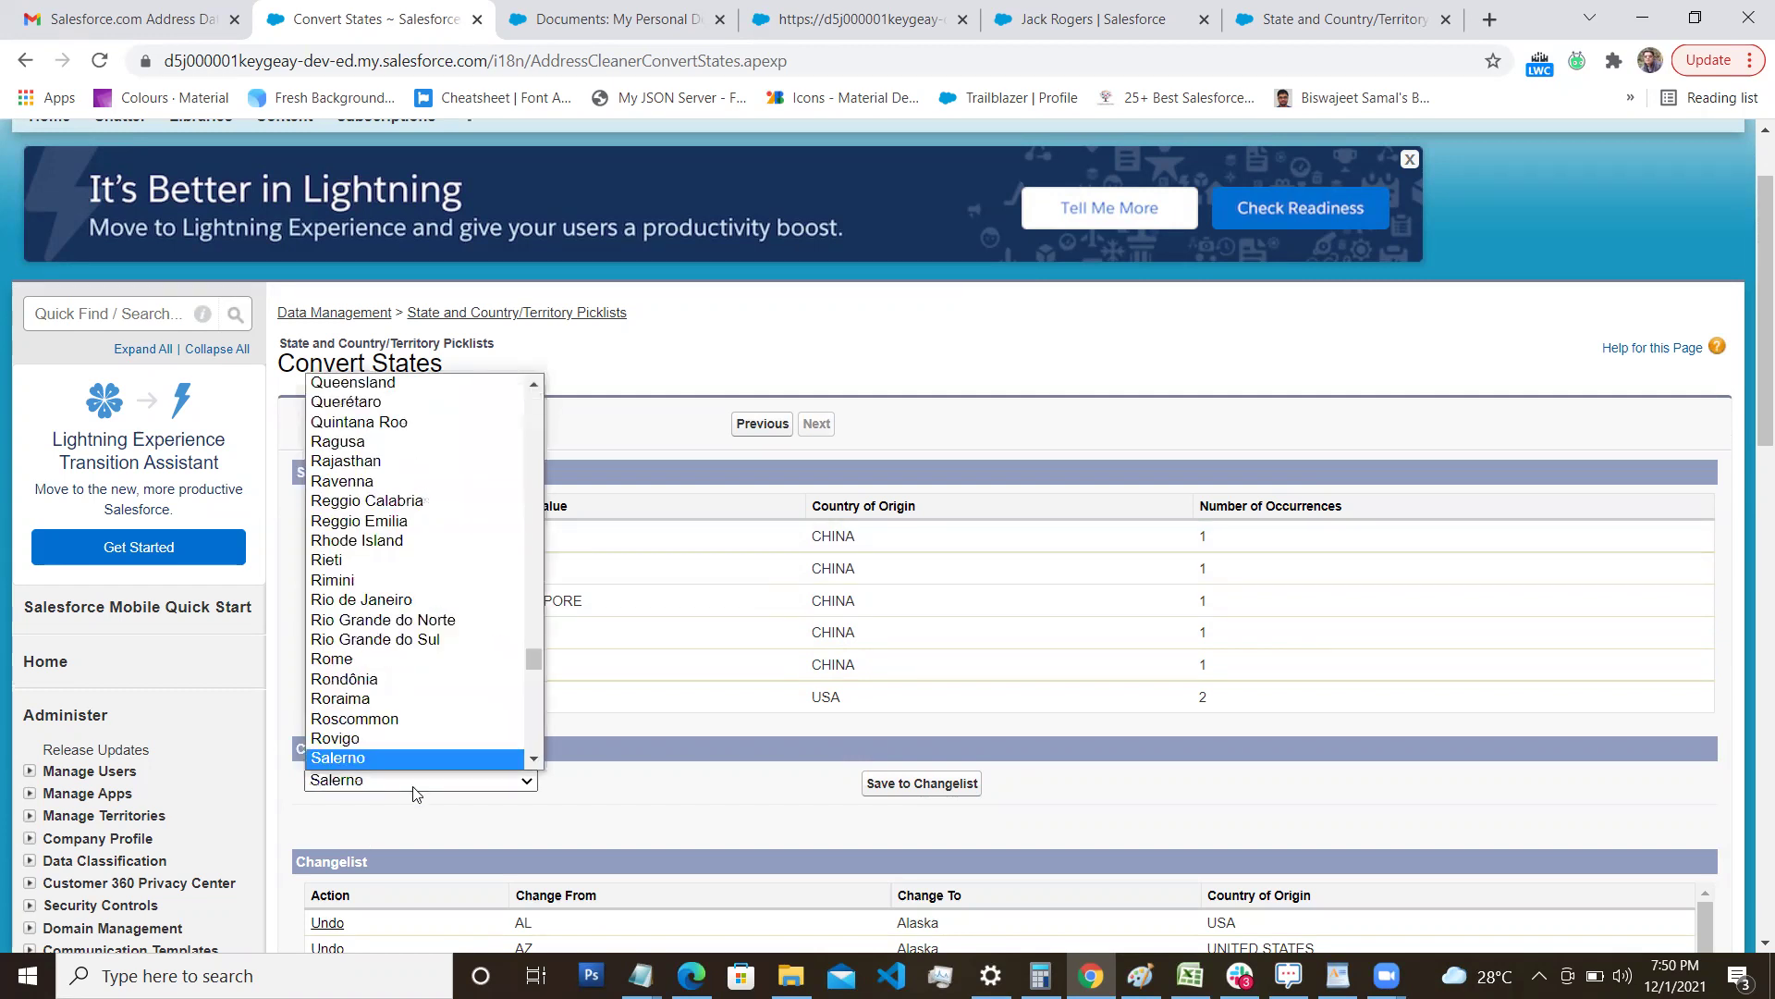
{"action": "key", "text": "Down"}
{"action": "key", "text": "Down"}
{"action": "key", "text": "Down"}
{"action": "key", "text": "Down"}
{"action": "key", "text": "Down"}
{"action": "key", "text": "Down"}
{"action": "key", "text": "Down"}
{"action": "key", "text": "Down"}
{"action": "key", "text": "Down"}
{"action": "key", "text": "Down"}
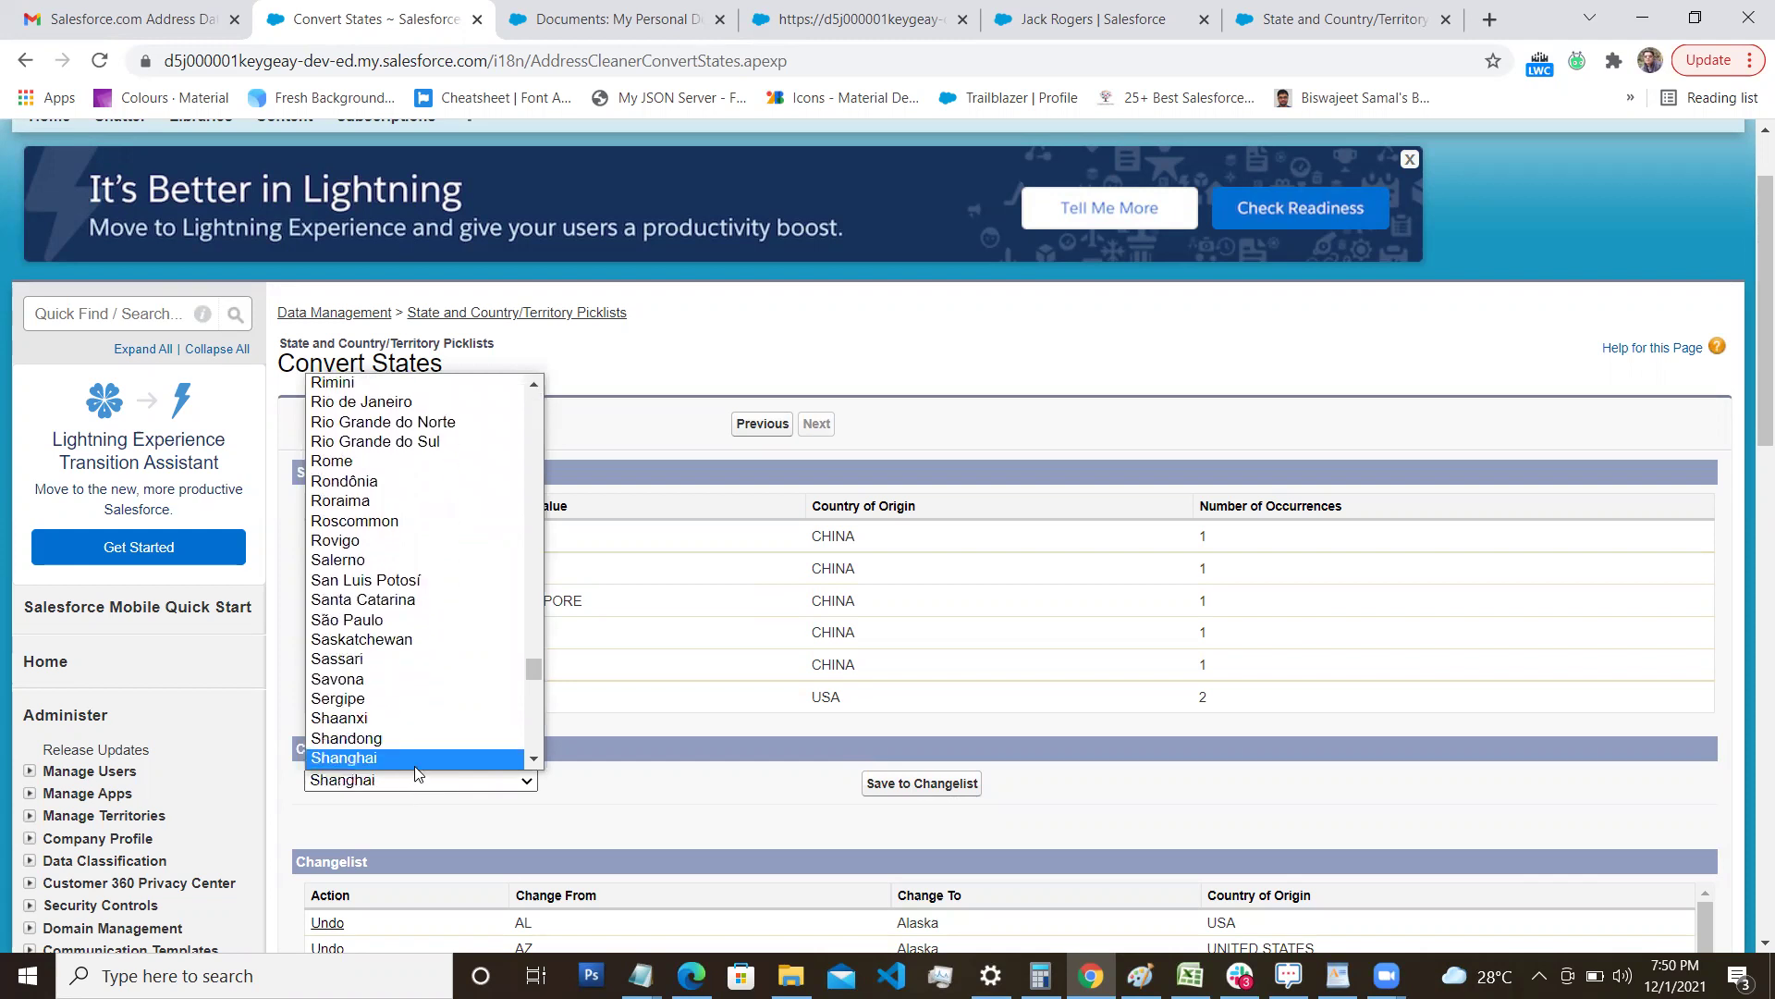
{"action": "scroll", "coordinate": [414, 763], "scroll_direction": "down", "scroll_amount": 1}
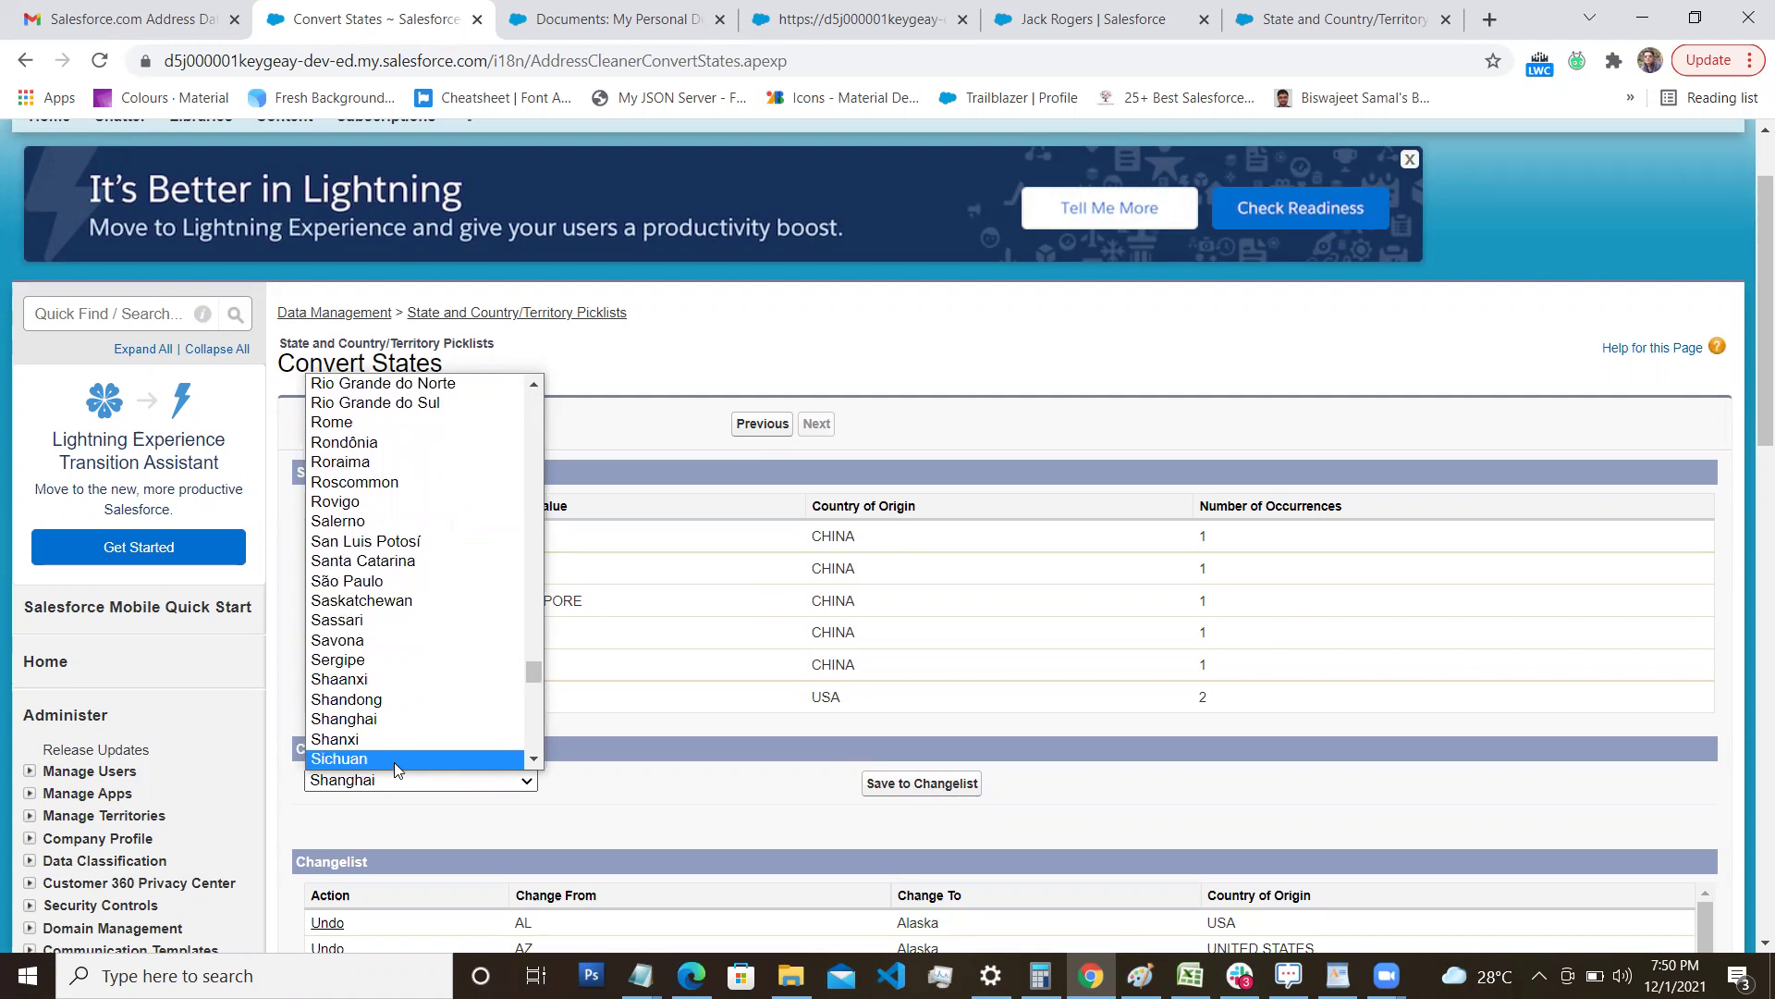
{"action": "scroll", "coordinate": [442, 647], "scroll_direction": "down", "scroll_amount": 2}
{"action": "scroll", "coordinate": [442, 642], "scroll_direction": "down", "scroll_amount": 2}
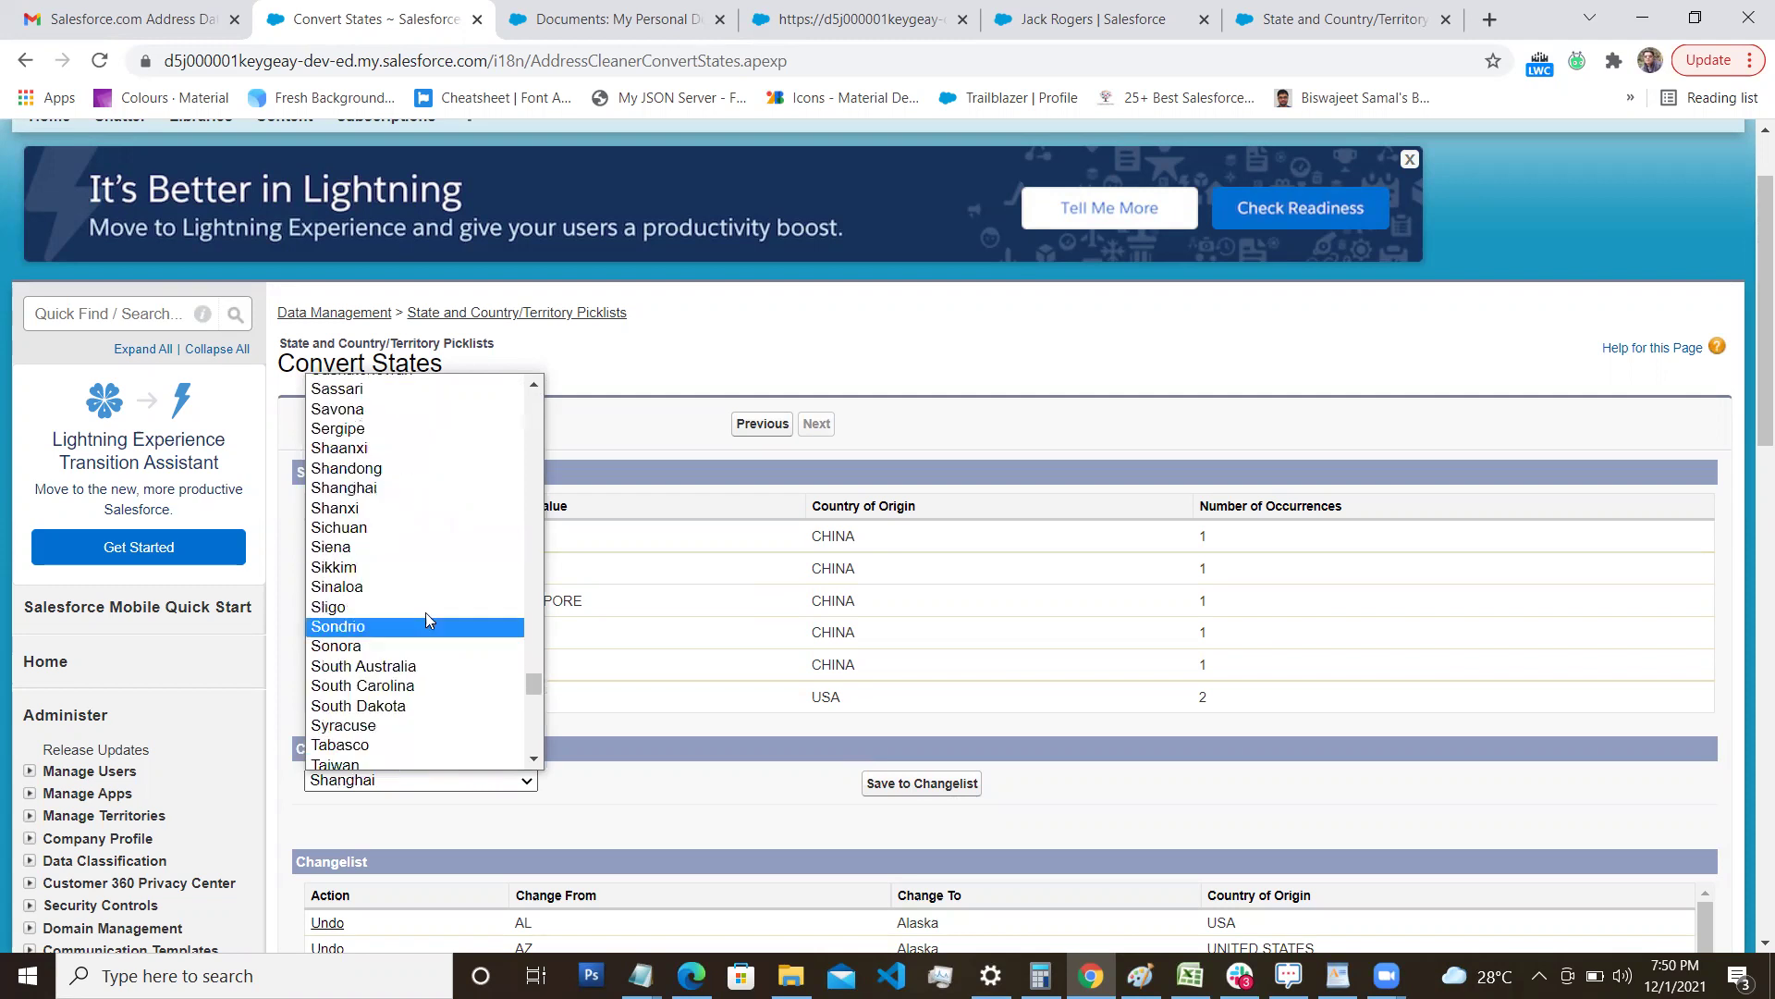
{"action": "left_click", "coordinate": [410, 508]}
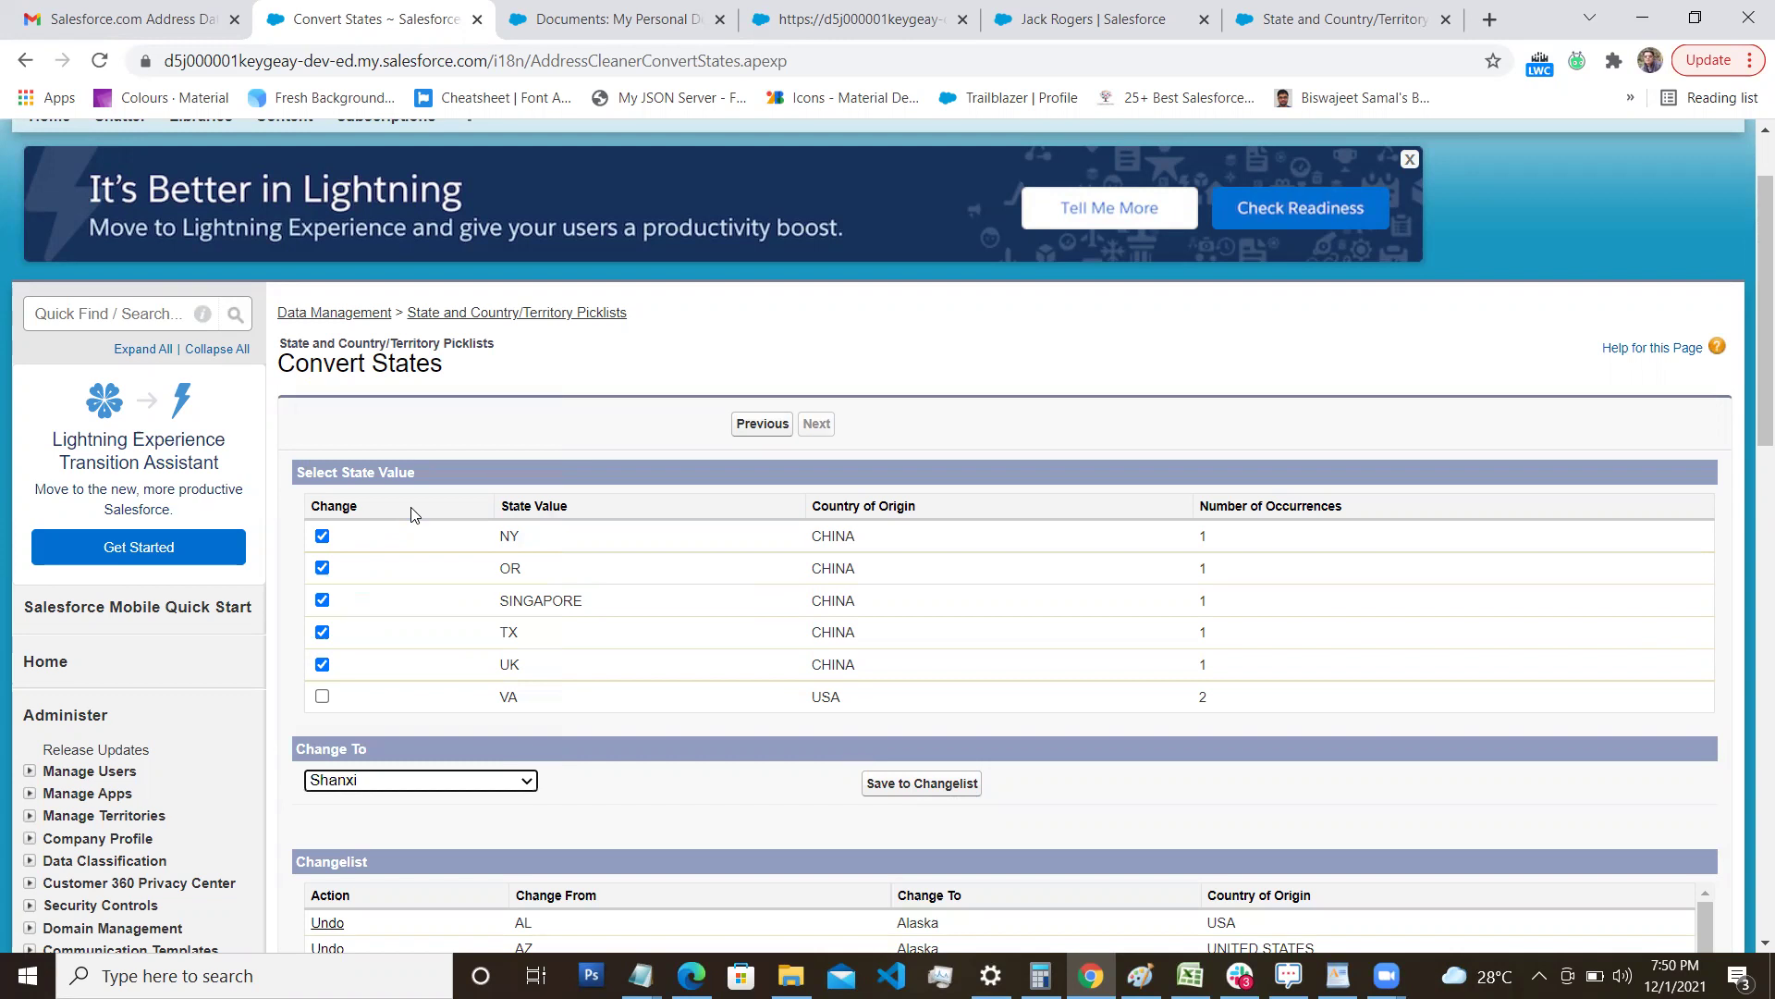
{"action": "left_click", "coordinate": [930, 790]}
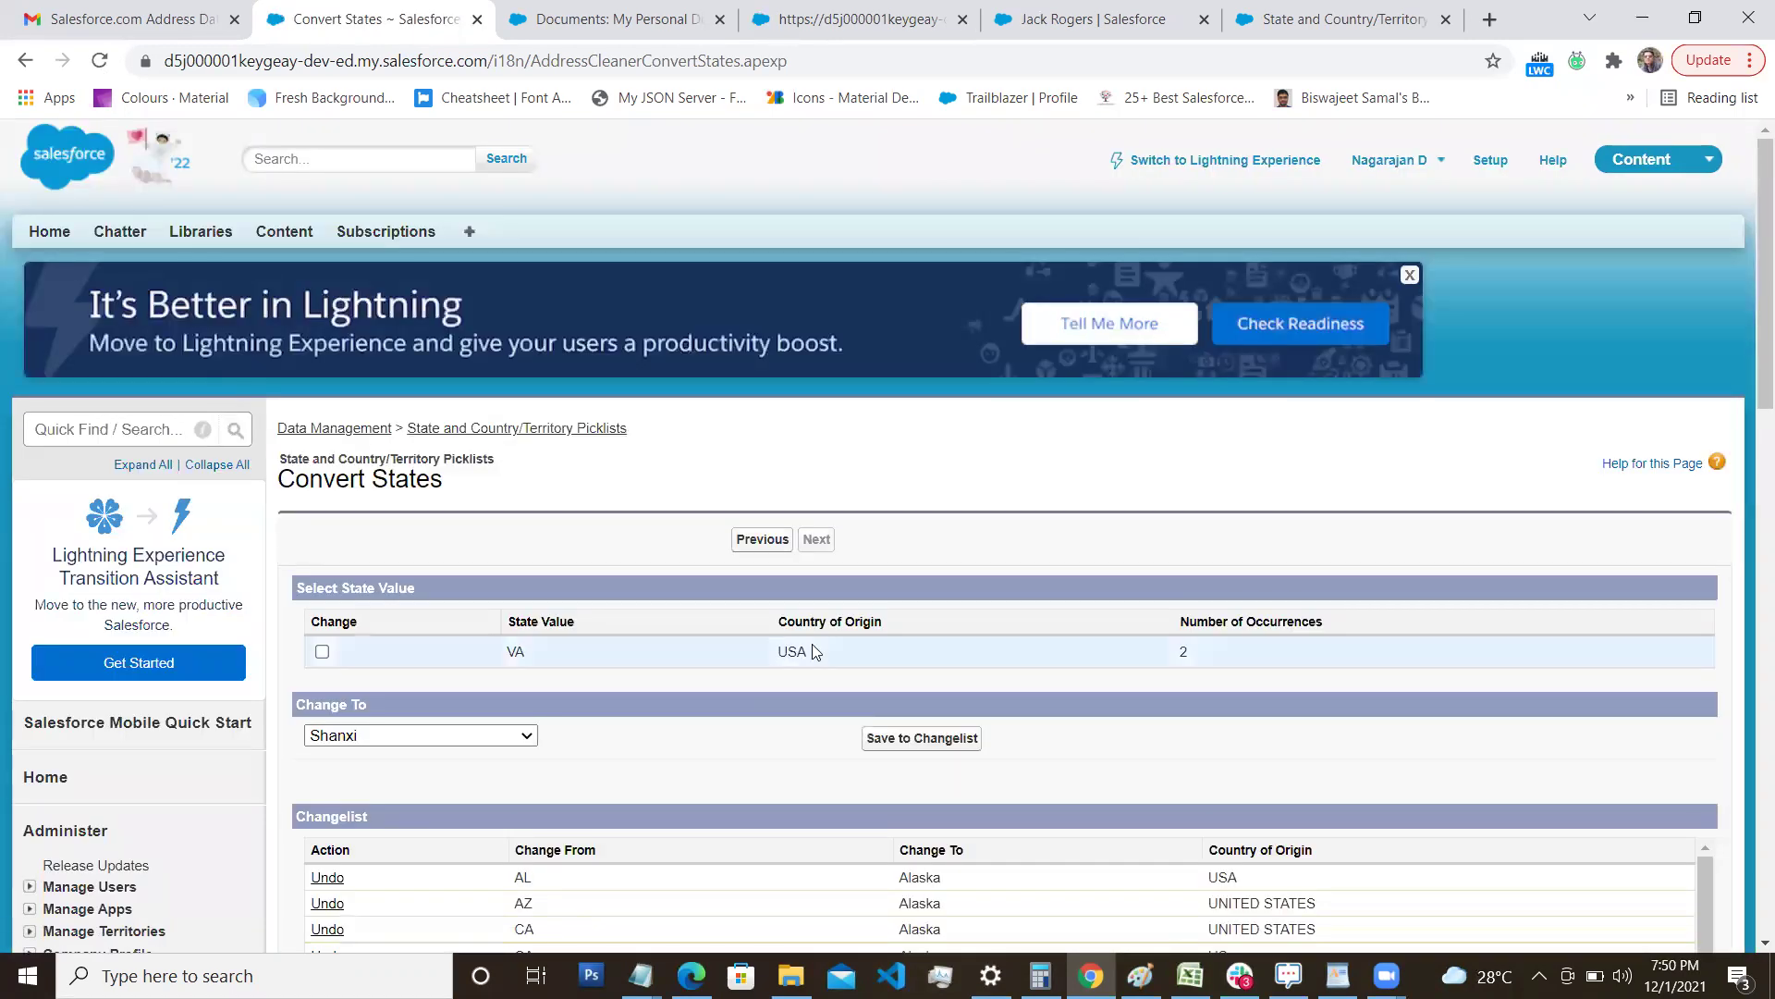
Map the remaining state value VA to the picklist value Florida, save it to the changelist and review the list.
{"action": "left_click", "coordinate": [321, 652]}
{"action": "left_click", "coordinate": [464, 740]}
{"action": "scroll", "coordinate": [475, 682], "scroll_direction": "up", "scroll_amount": 20}
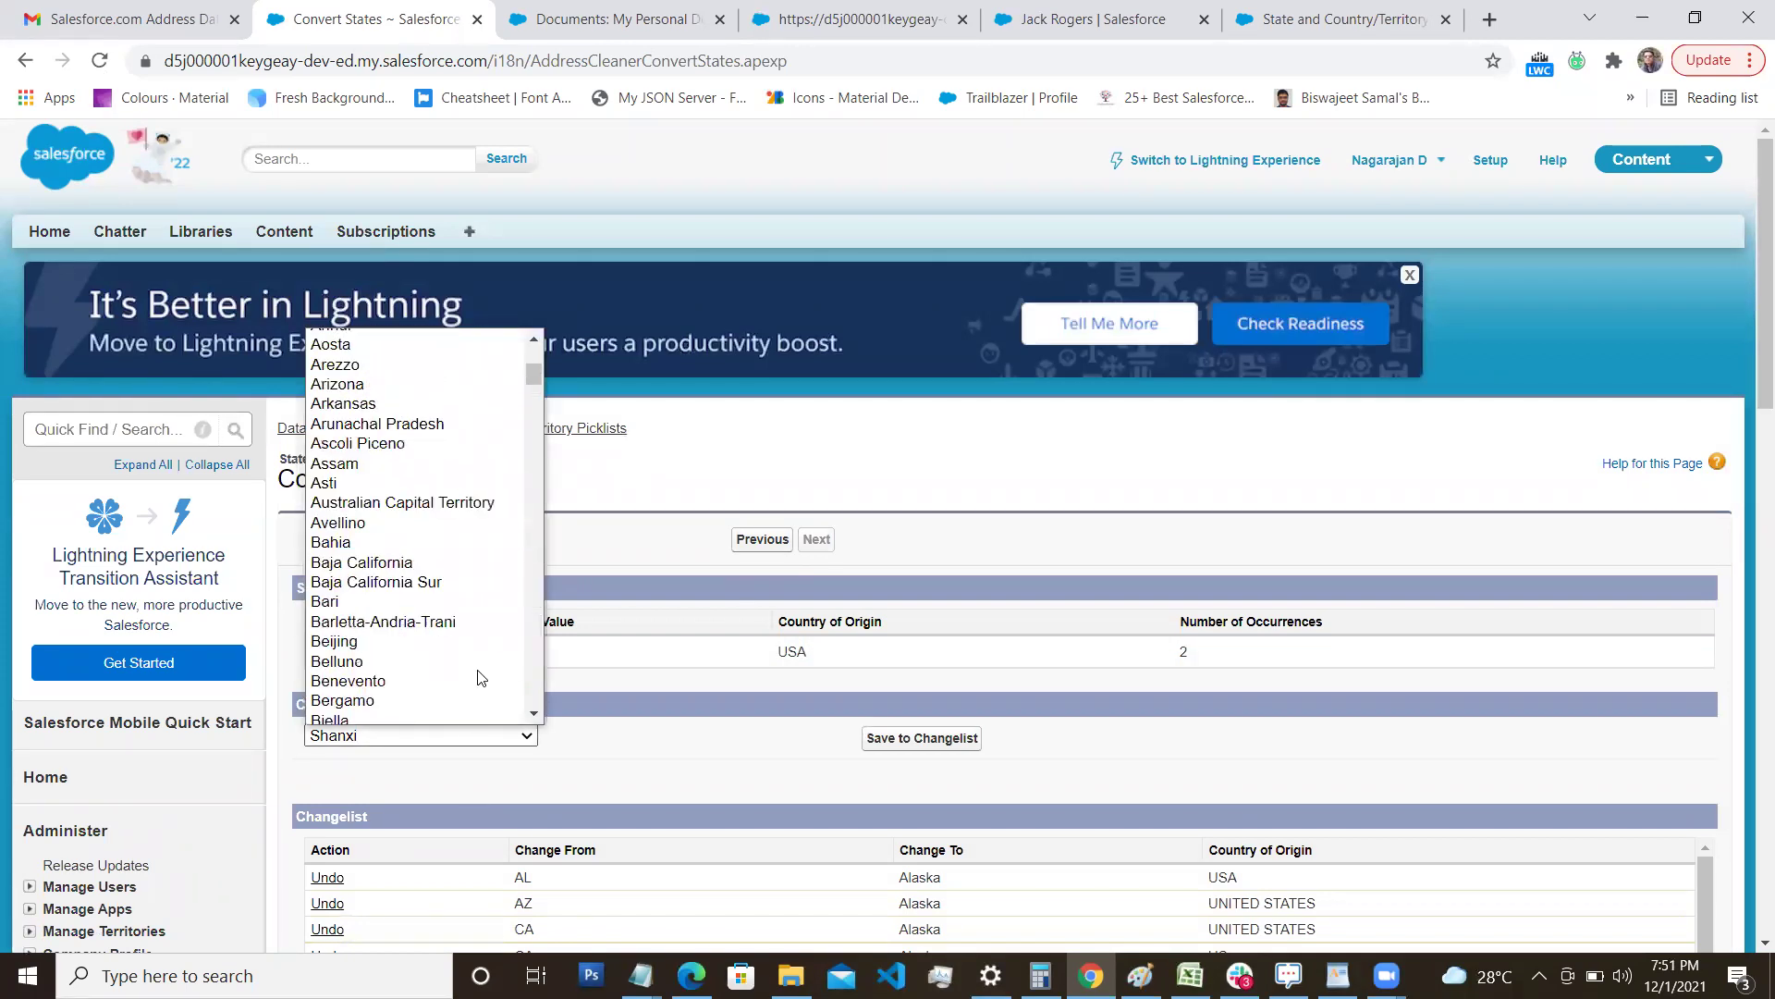
{"action": "key", "text": "f"}
{"action": "key", "text": "Down"}
{"action": "scroll", "coordinate": [478, 677], "scroll_direction": "down", "scroll_amount": 3}
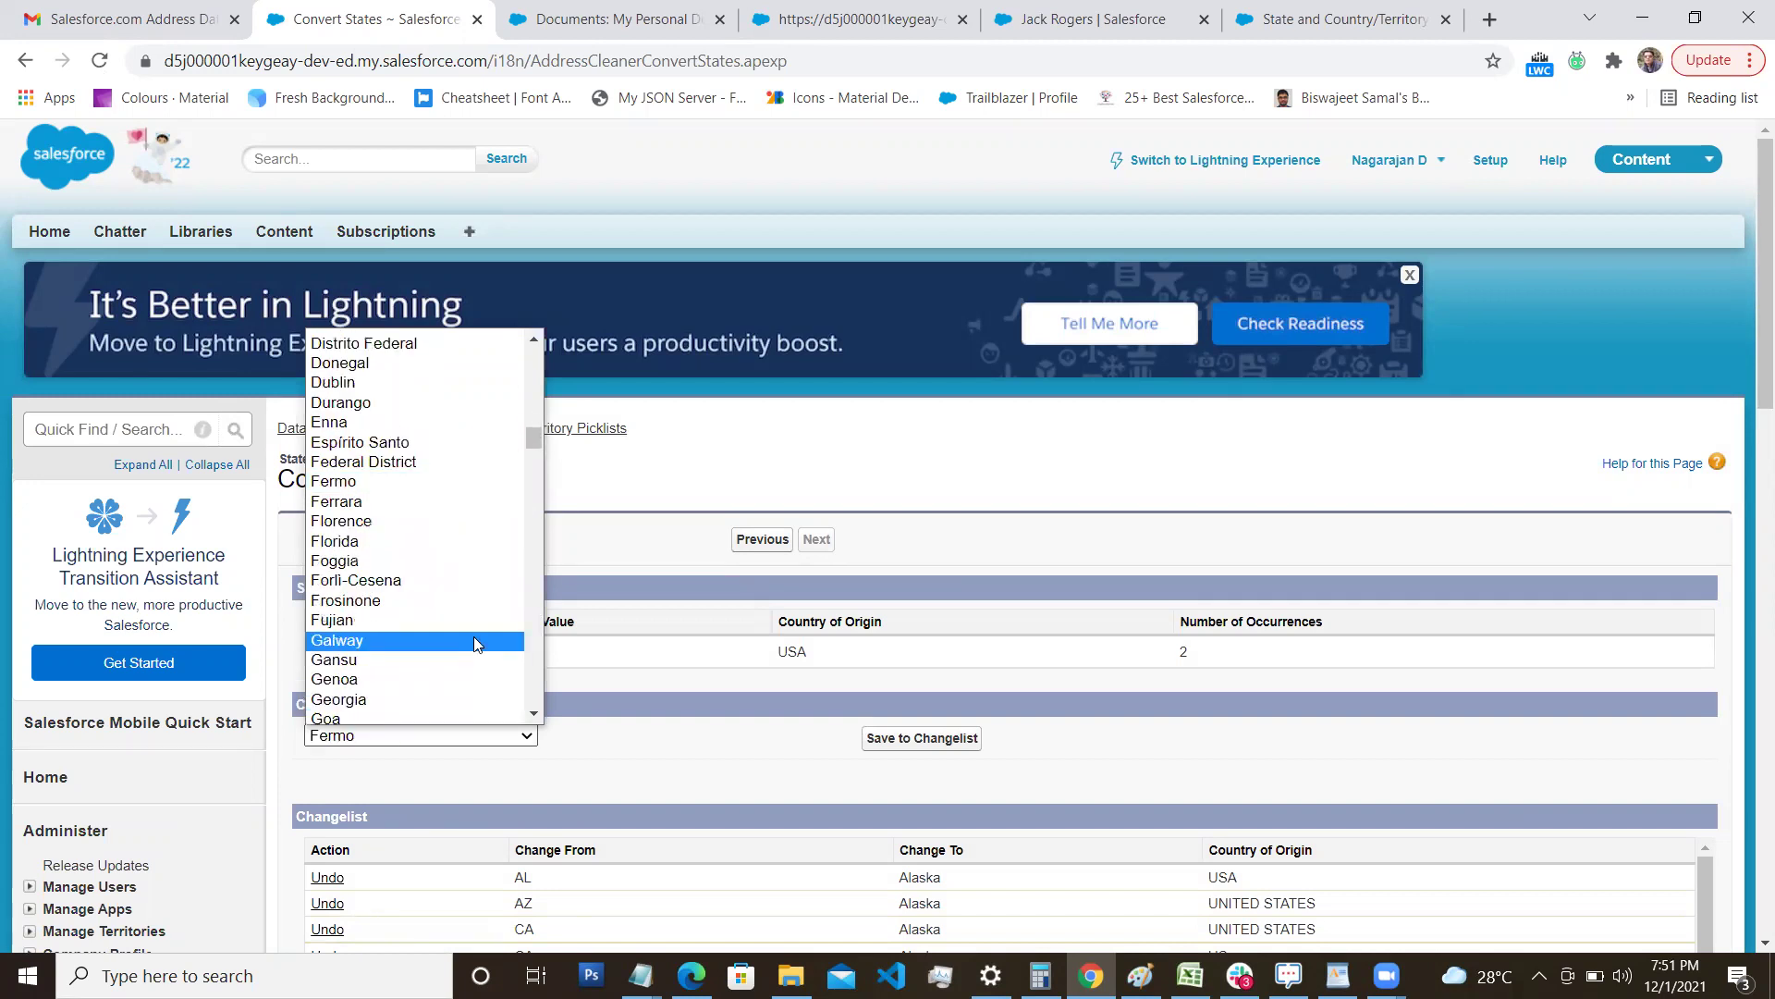
{"action": "left_click", "coordinate": [476, 536]}
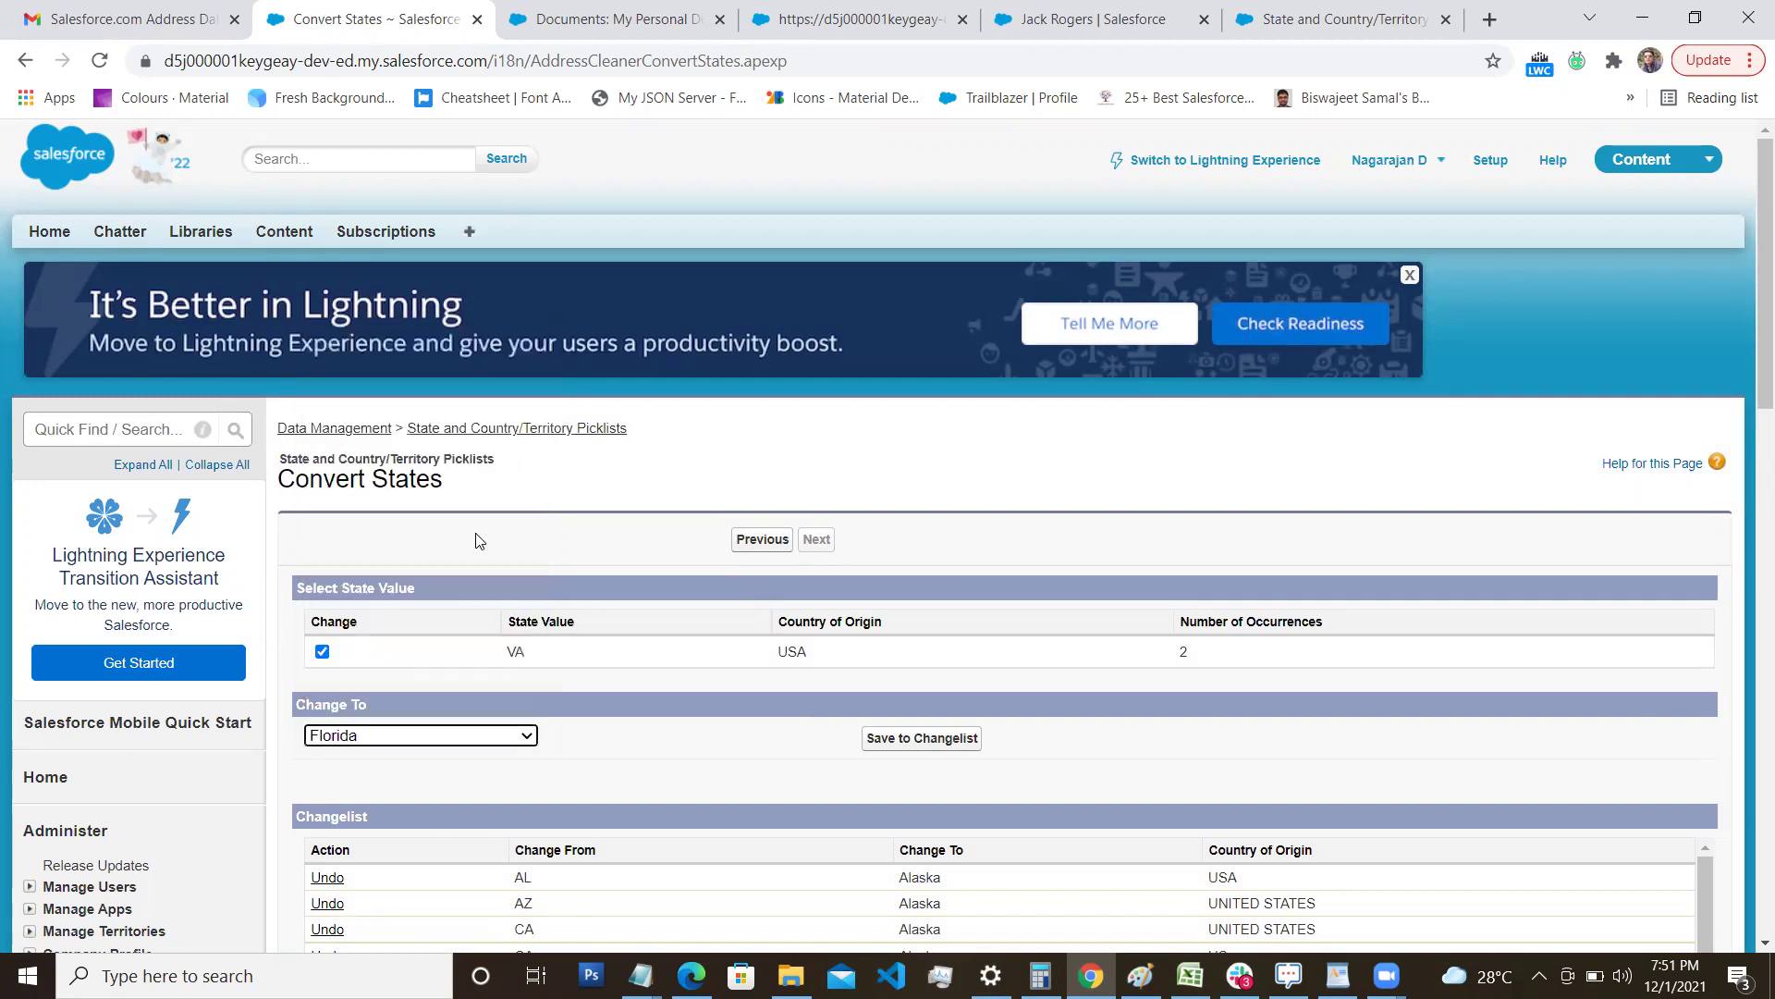
{"action": "left_click", "coordinate": [917, 743]}
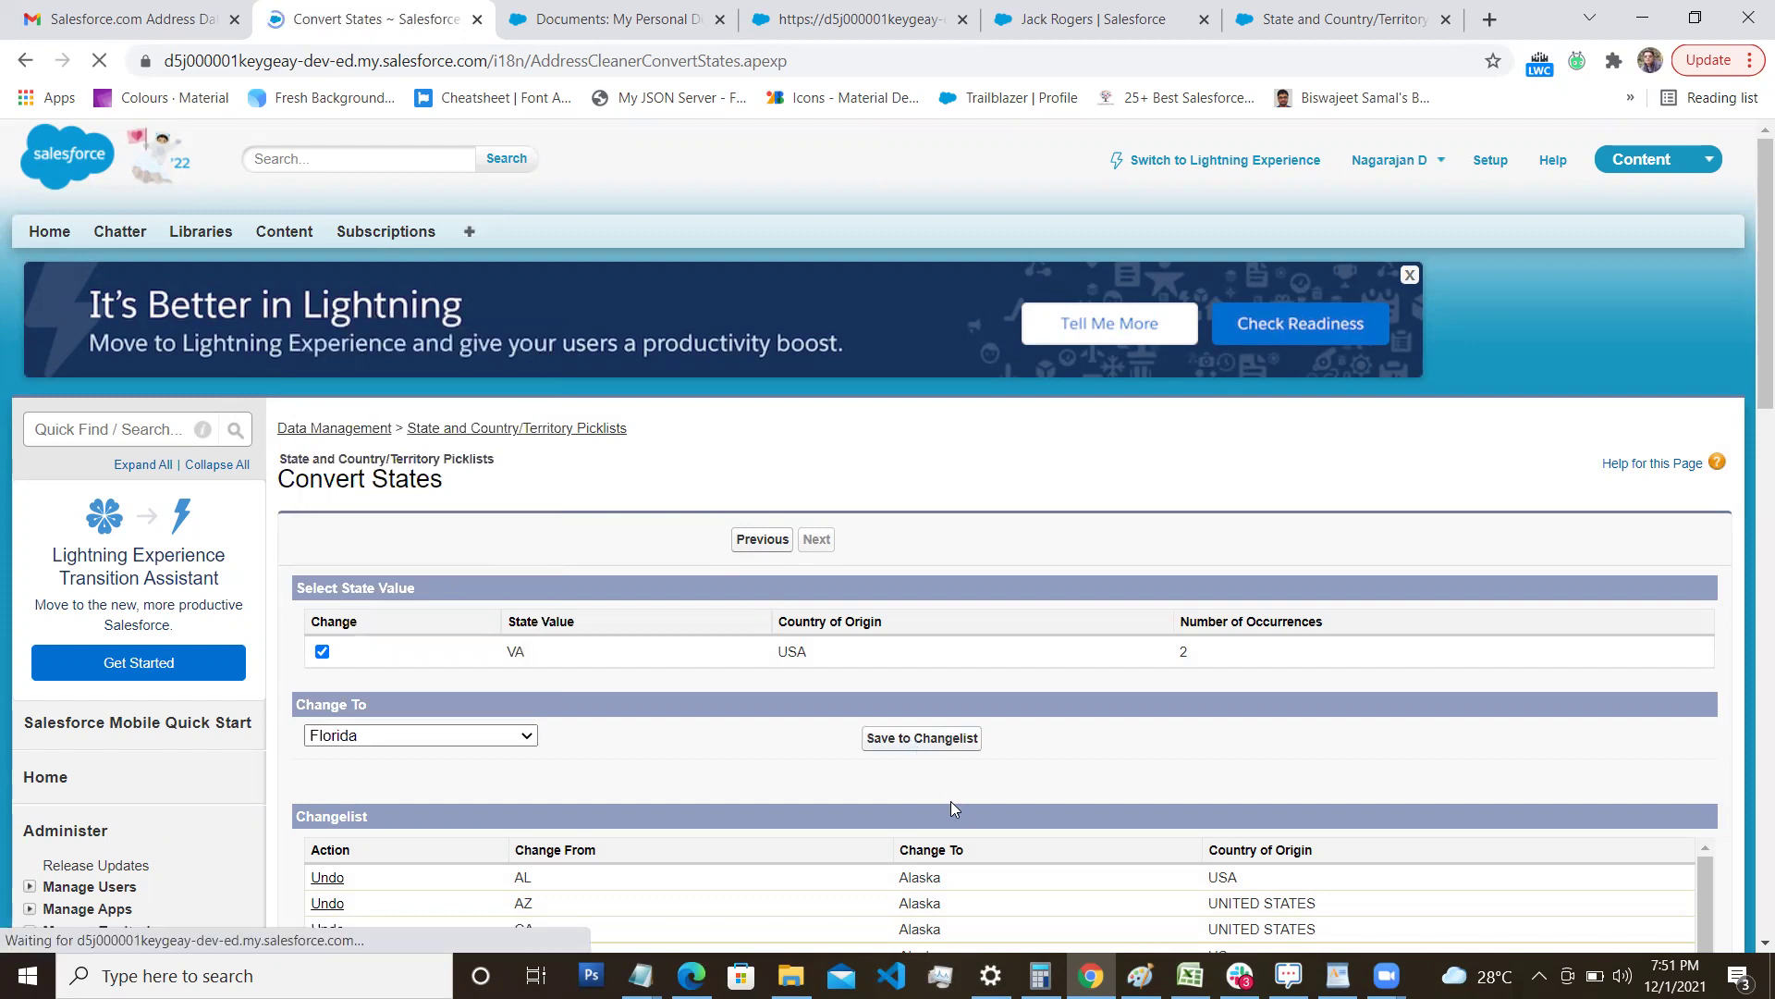
{"action": "scroll", "coordinate": [953, 764], "scroll_direction": "down", "scroll_amount": 1}
{"action": "scroll", "coordinate": [955, 770], "scroll_direction": "down", "scroll_amount": 1}
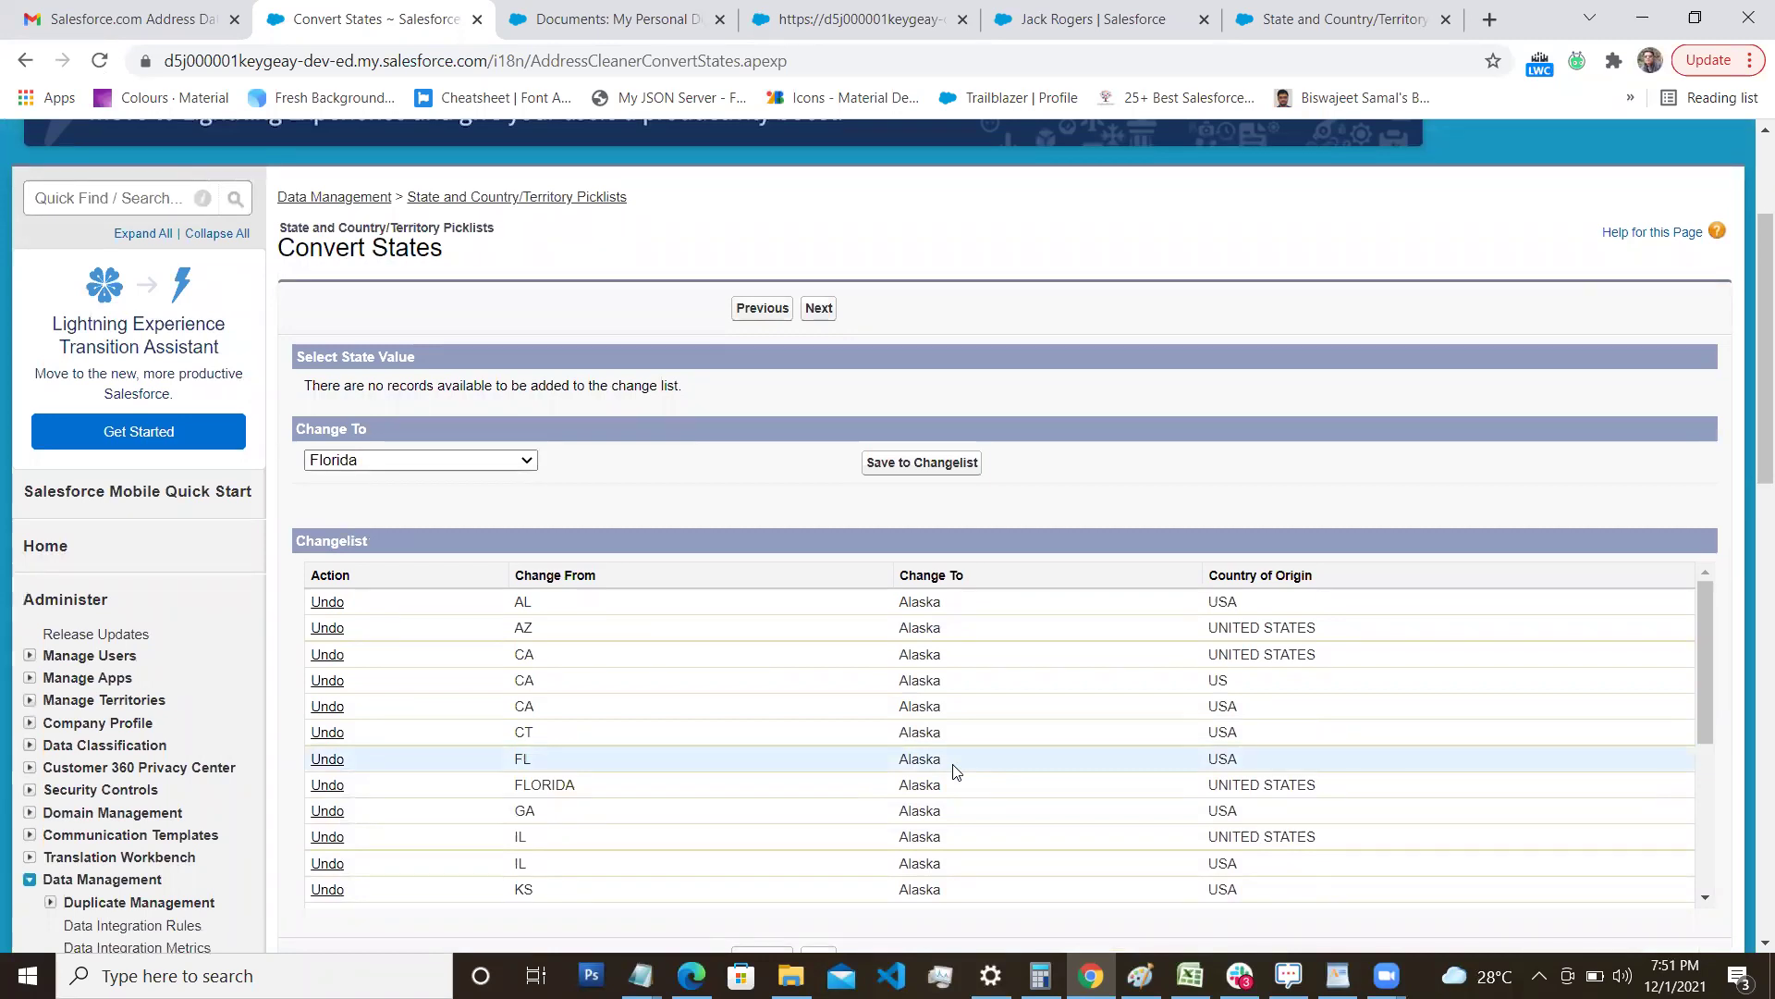
{"action": "scroll", "coordinate": [955, 770], "scroll_direction": "down", "scroll_amount": 1}
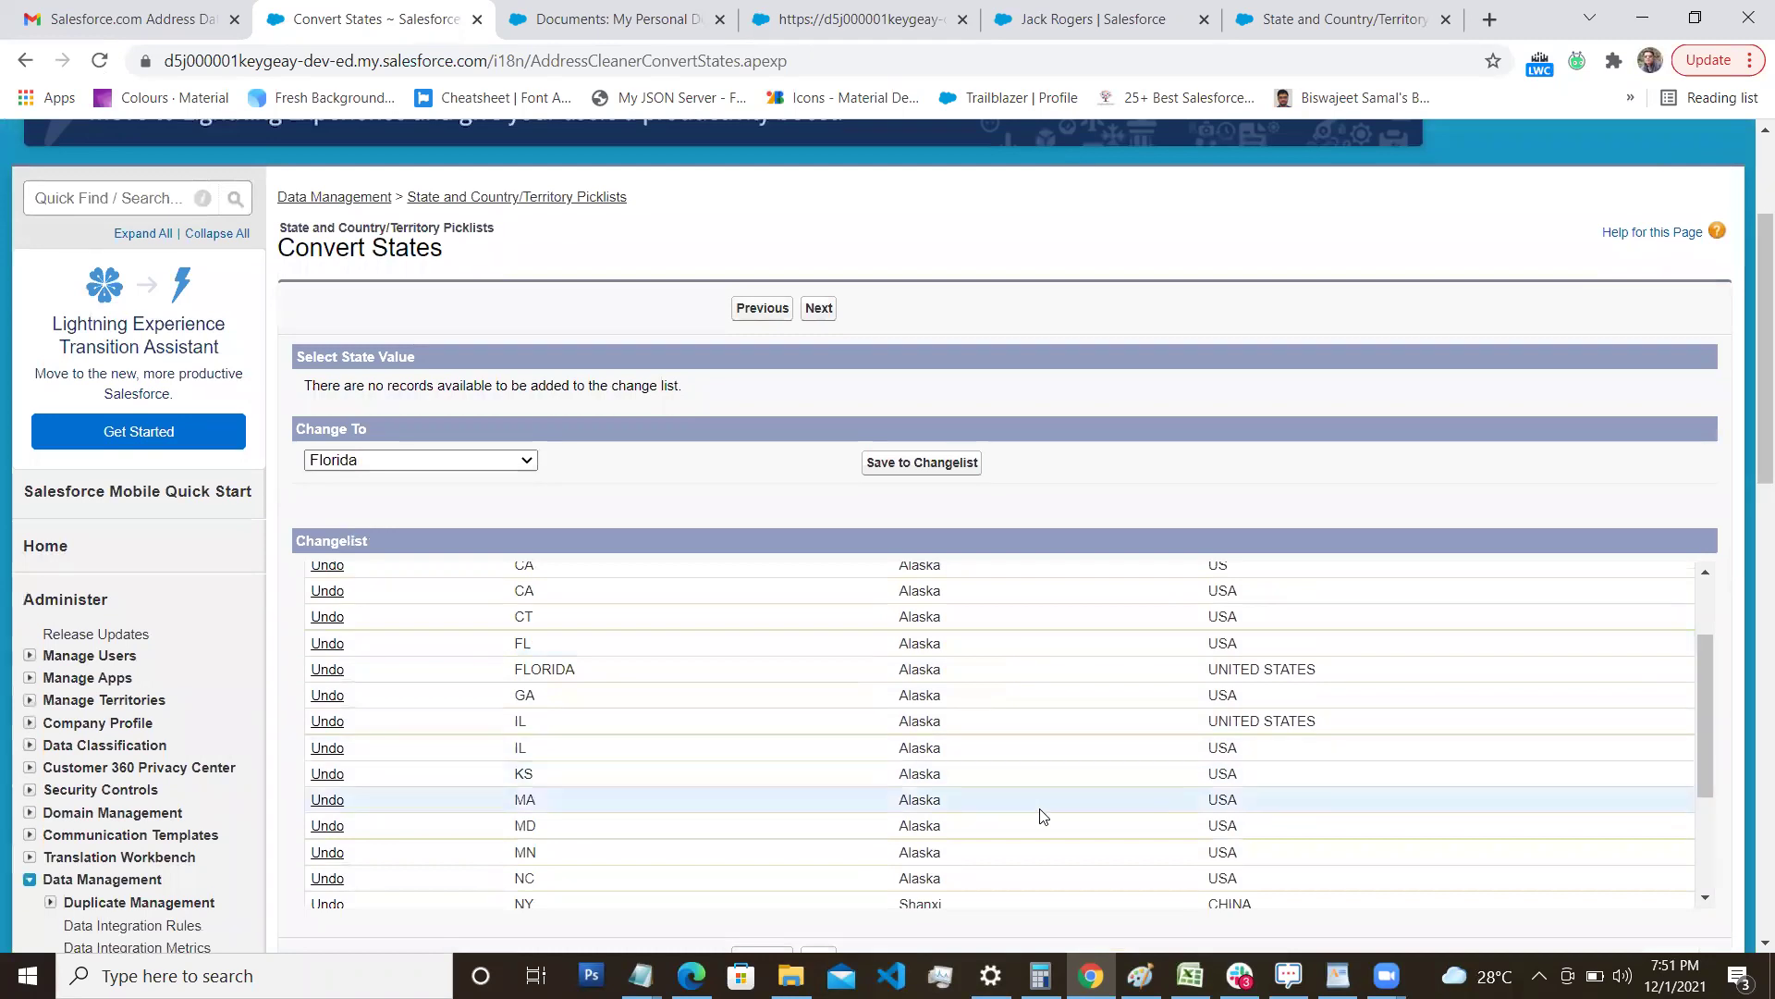
Review the changelist, continue to the change confirmation page, and finish the conversion with the picklists enabled.
{"action": "scroll", "coordinate": [1129, 805], "scroll_direction": "down", "scroll_amount": 2}
{"action": "scroll", "coordinate": [1076, 804], "scroll_direction": "up", "scroll_amount": 4}
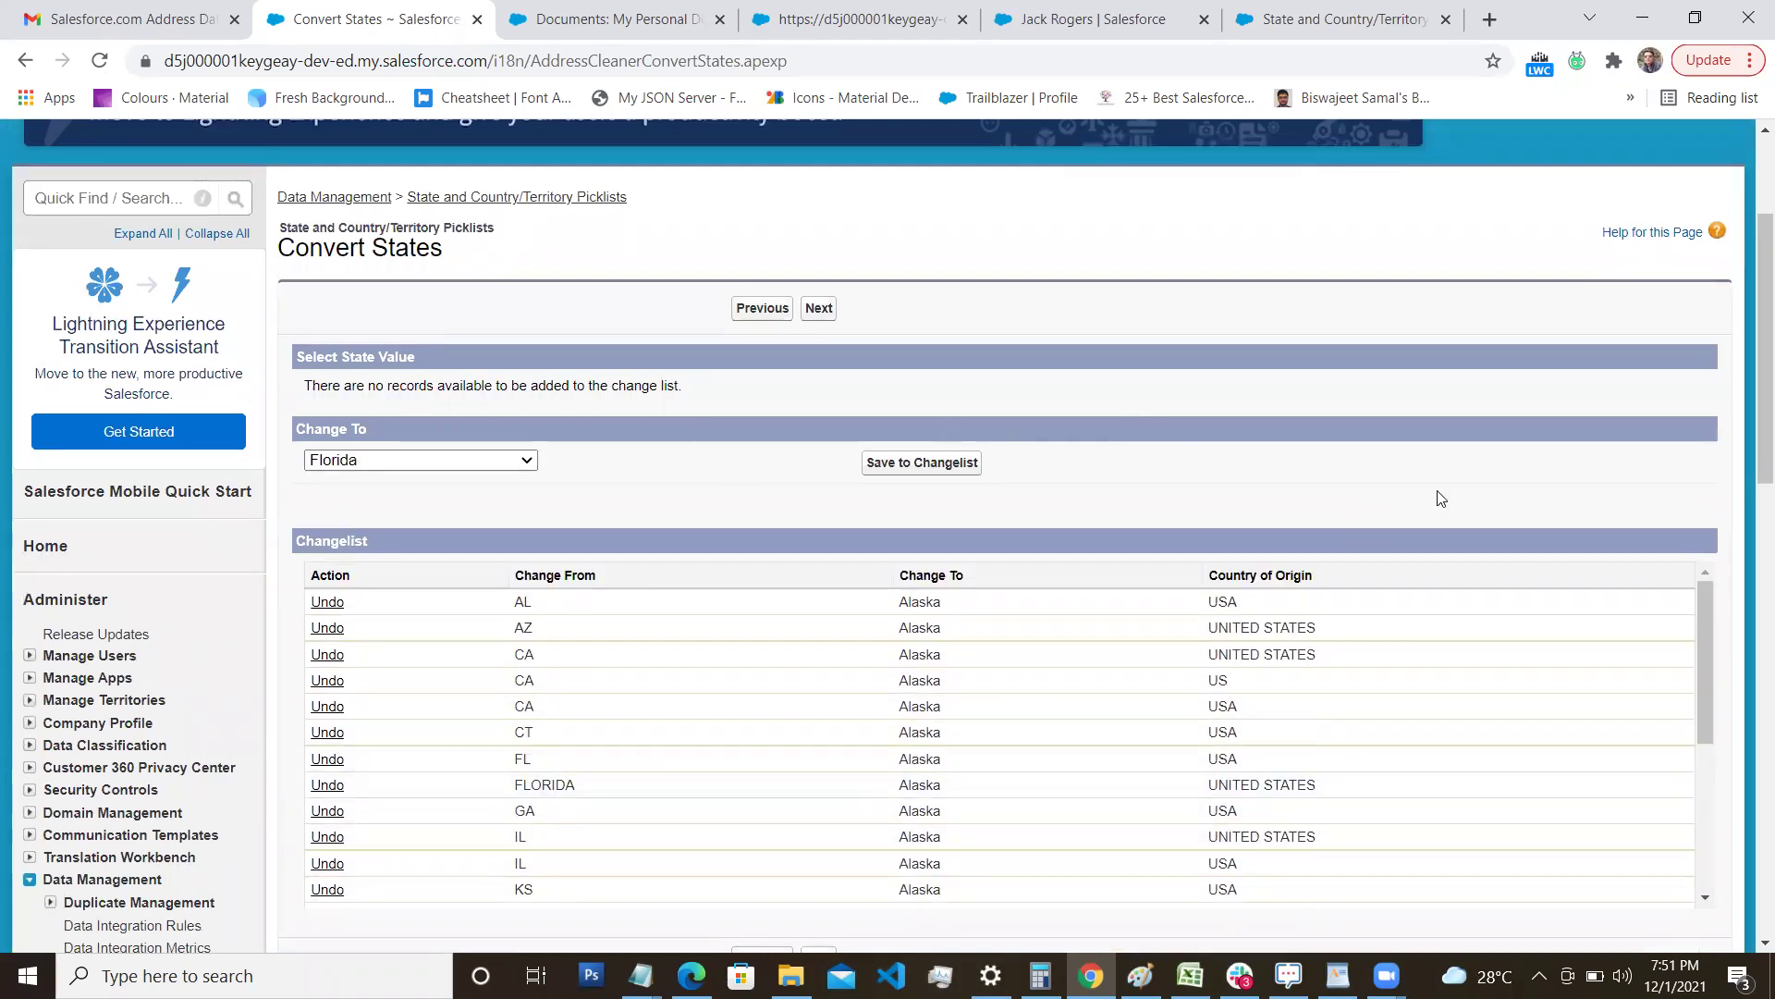
{"action": "scroll", "coordinate": [1382, 531], "scroll_direction": "down", "scroll_amount": 2}
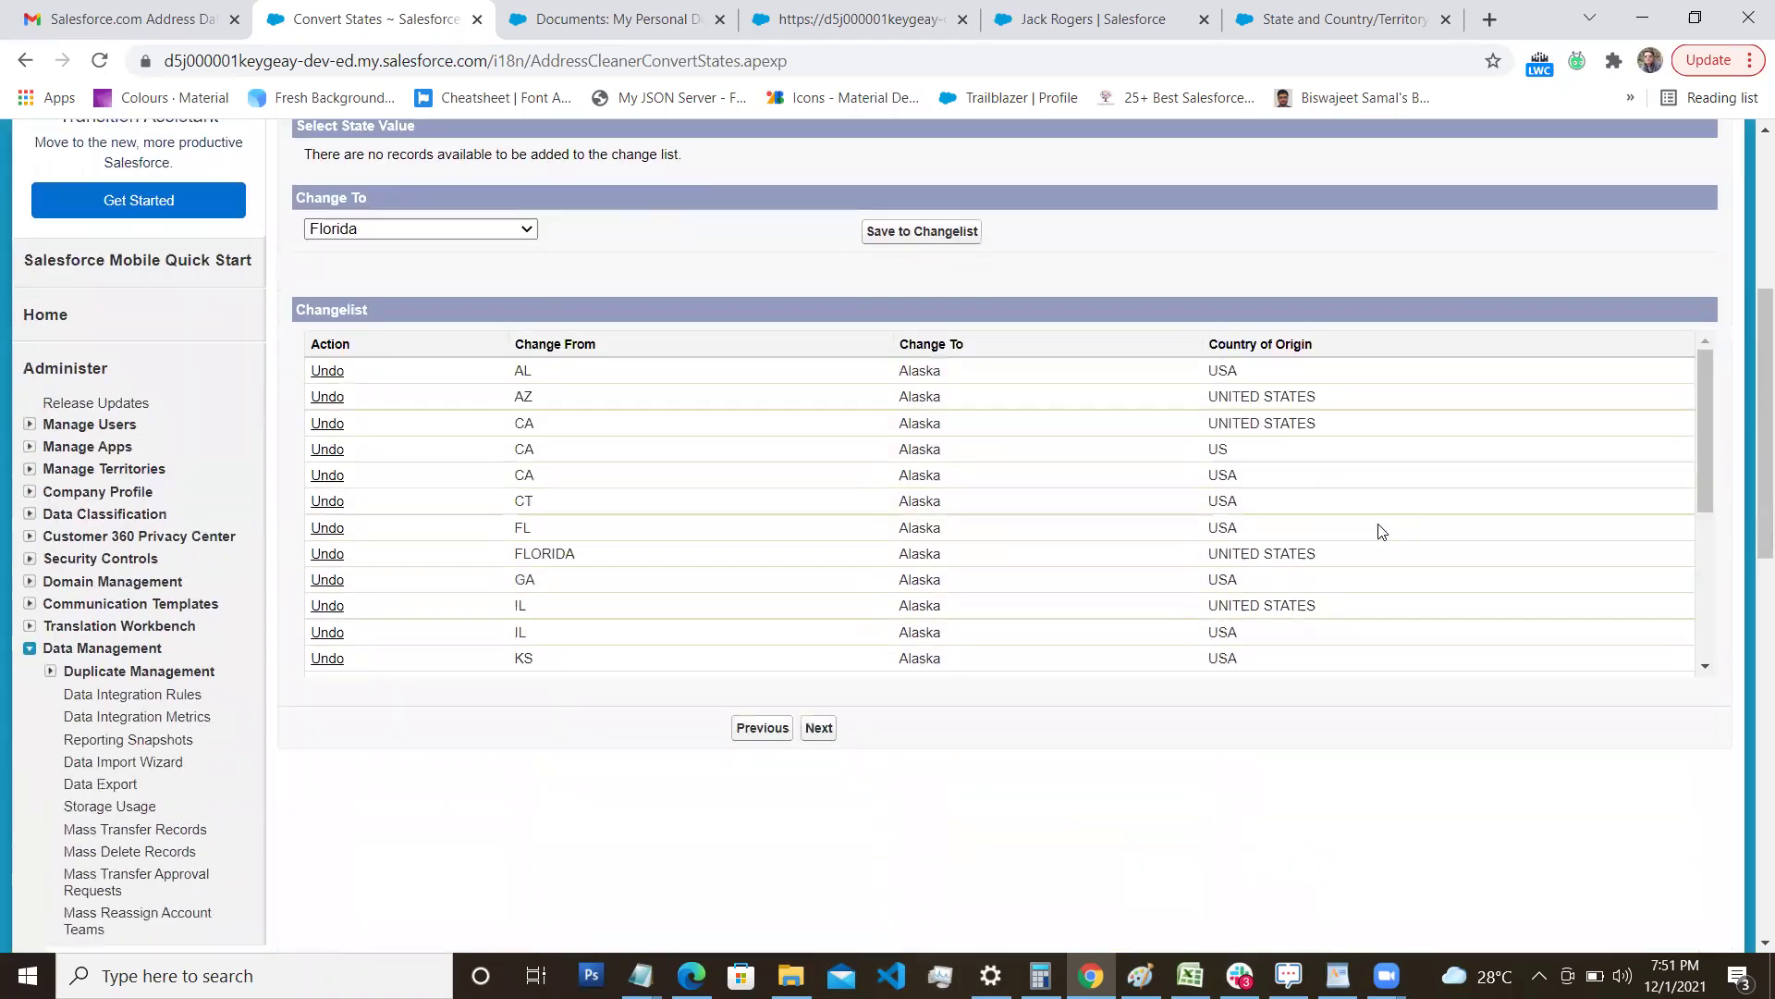
{"action": "left_click", "coordinate": [817, 731]}
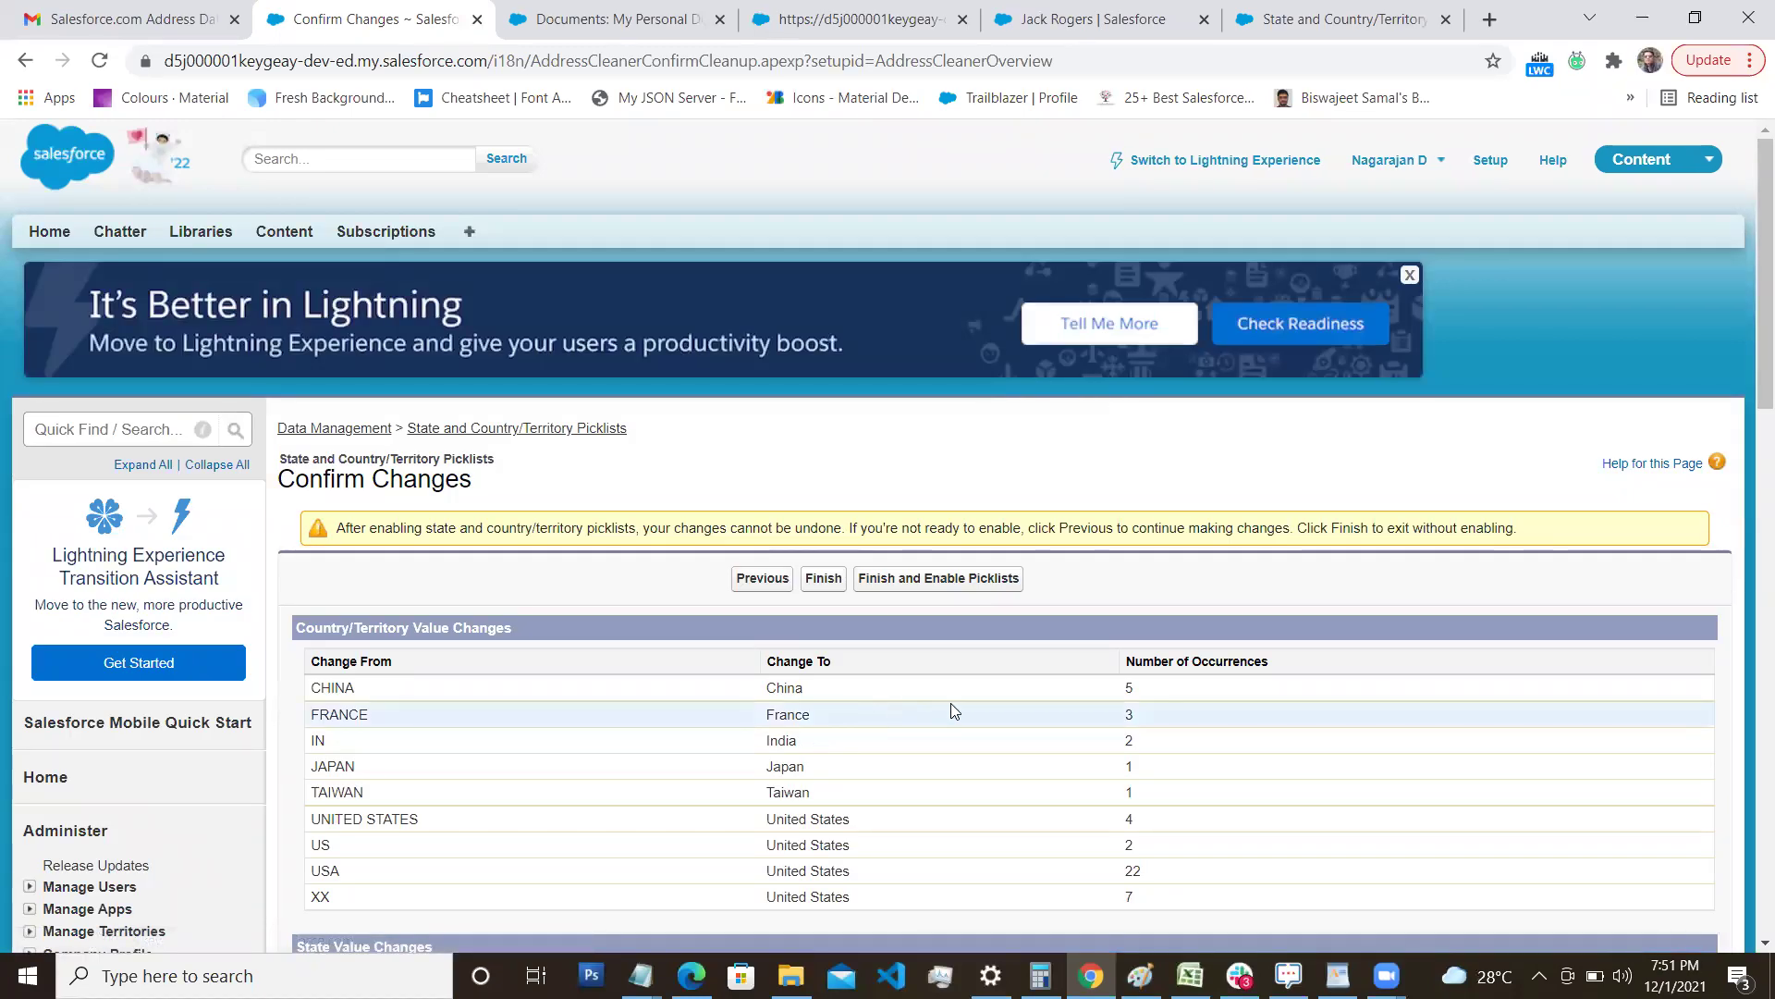
{"action": "scroll", "coordinate": [953, 712], "scroll_direction": "down", "scroll_amount": 1}
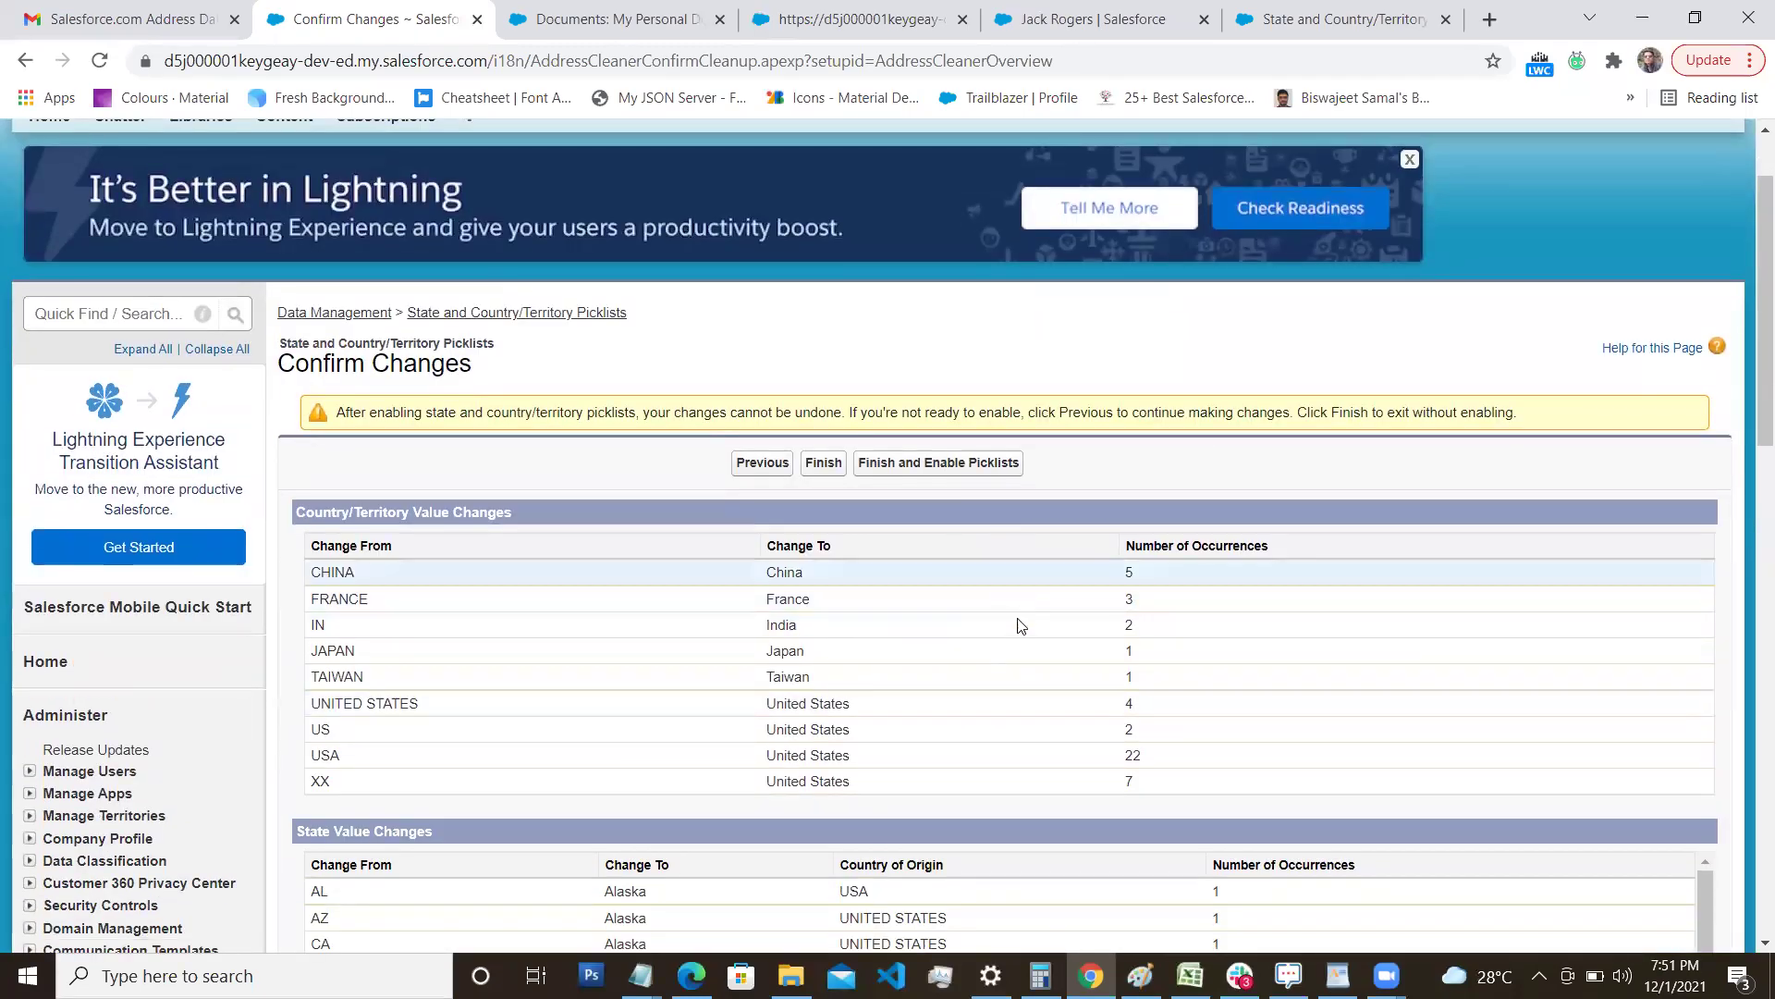
{"action": "left_click", "coordinate": [972, 464]}
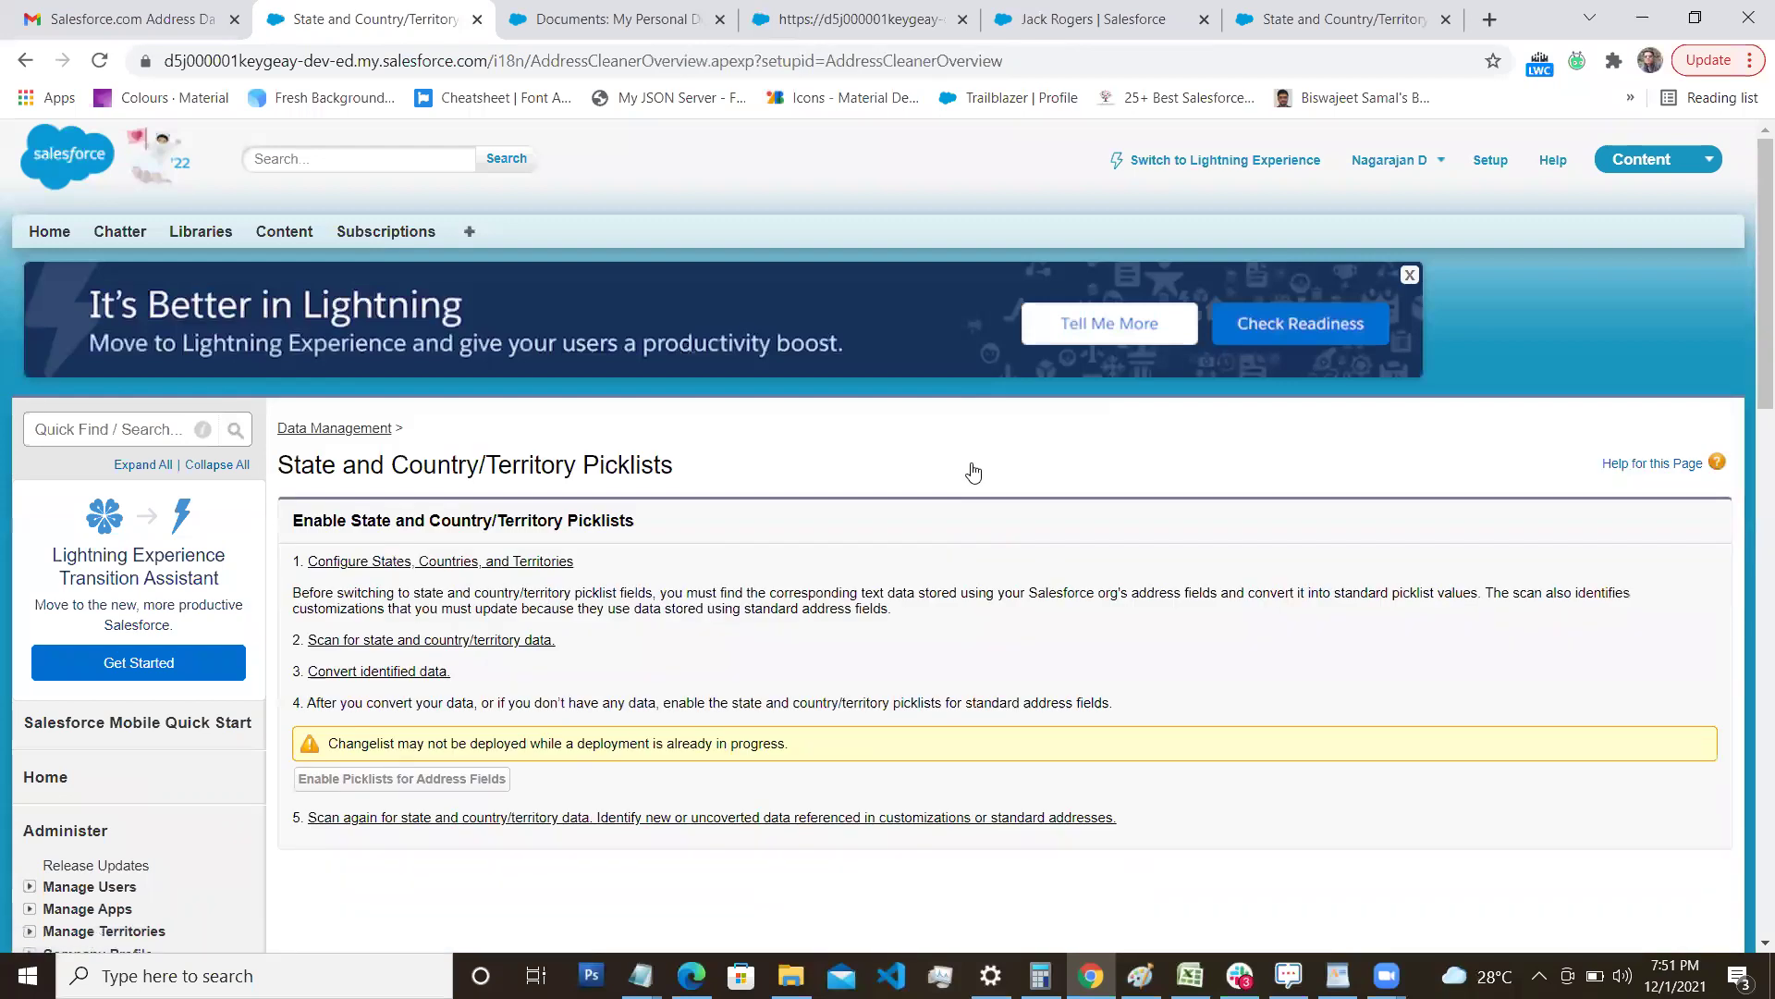
Reload the State and Country/Territory Picklists page and check whether the picklists are enabled for address fields.
{"action": "left_click", "coordinate": [99, 61]}
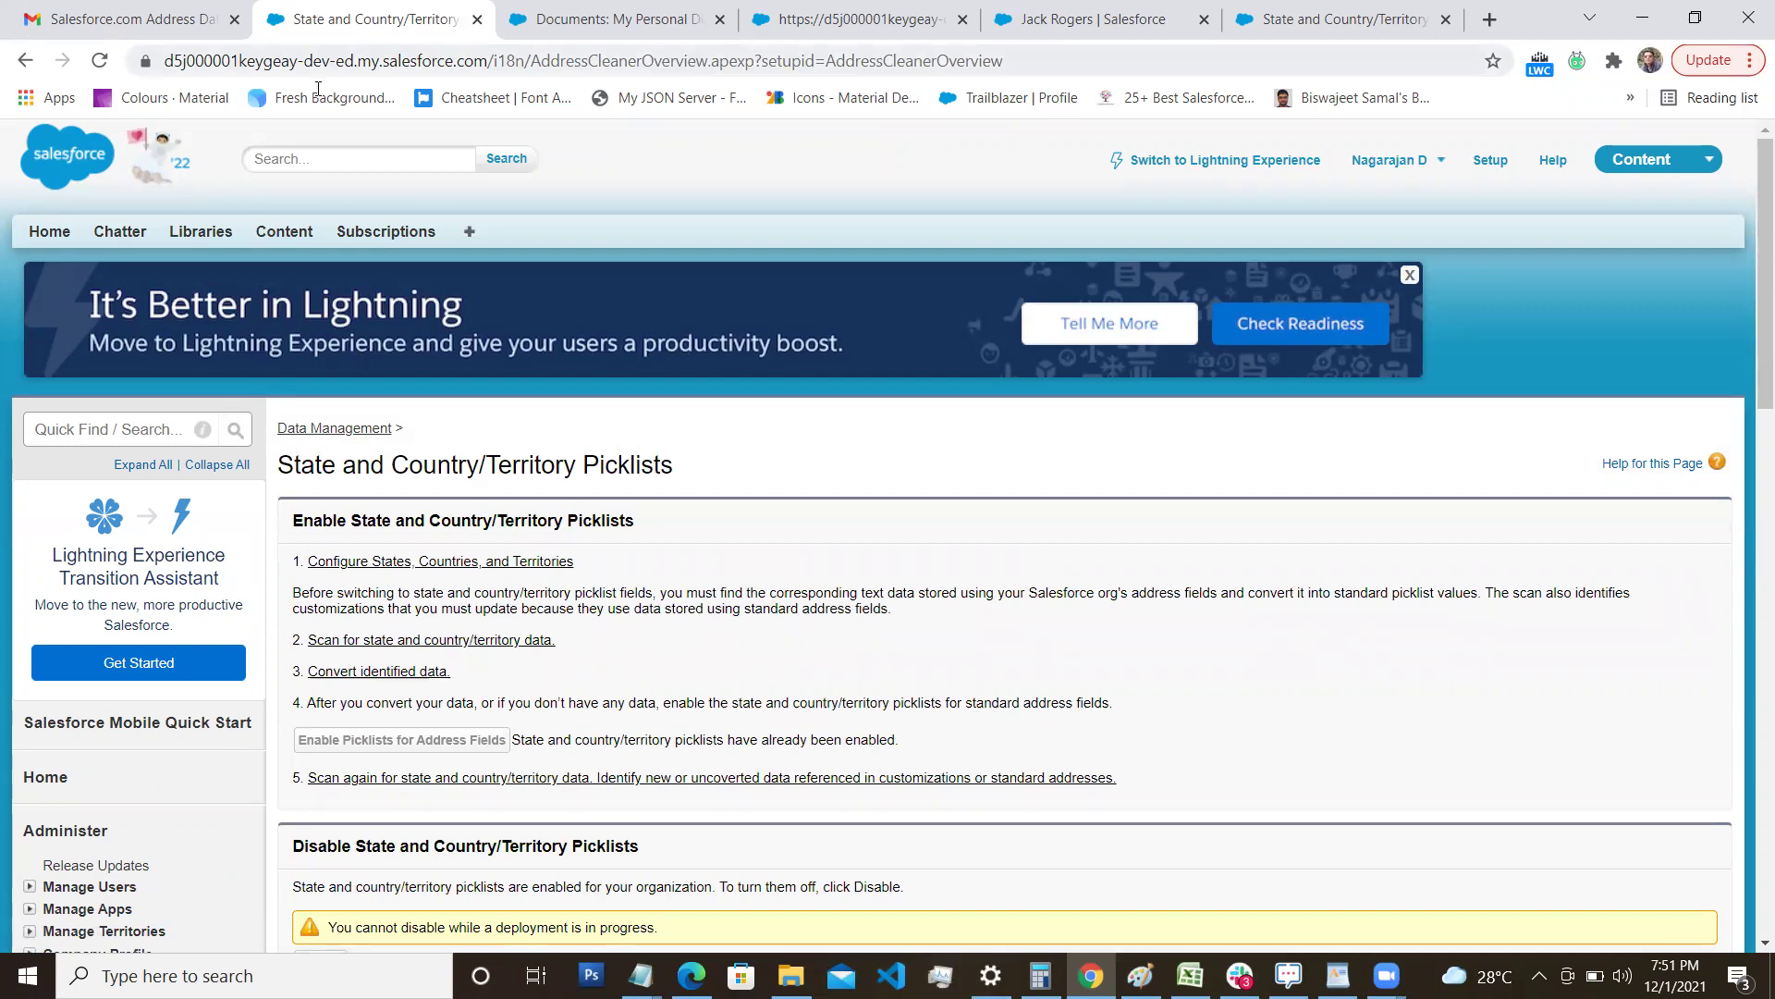
{"action": "left_click", "coordinate": [99, 60]}
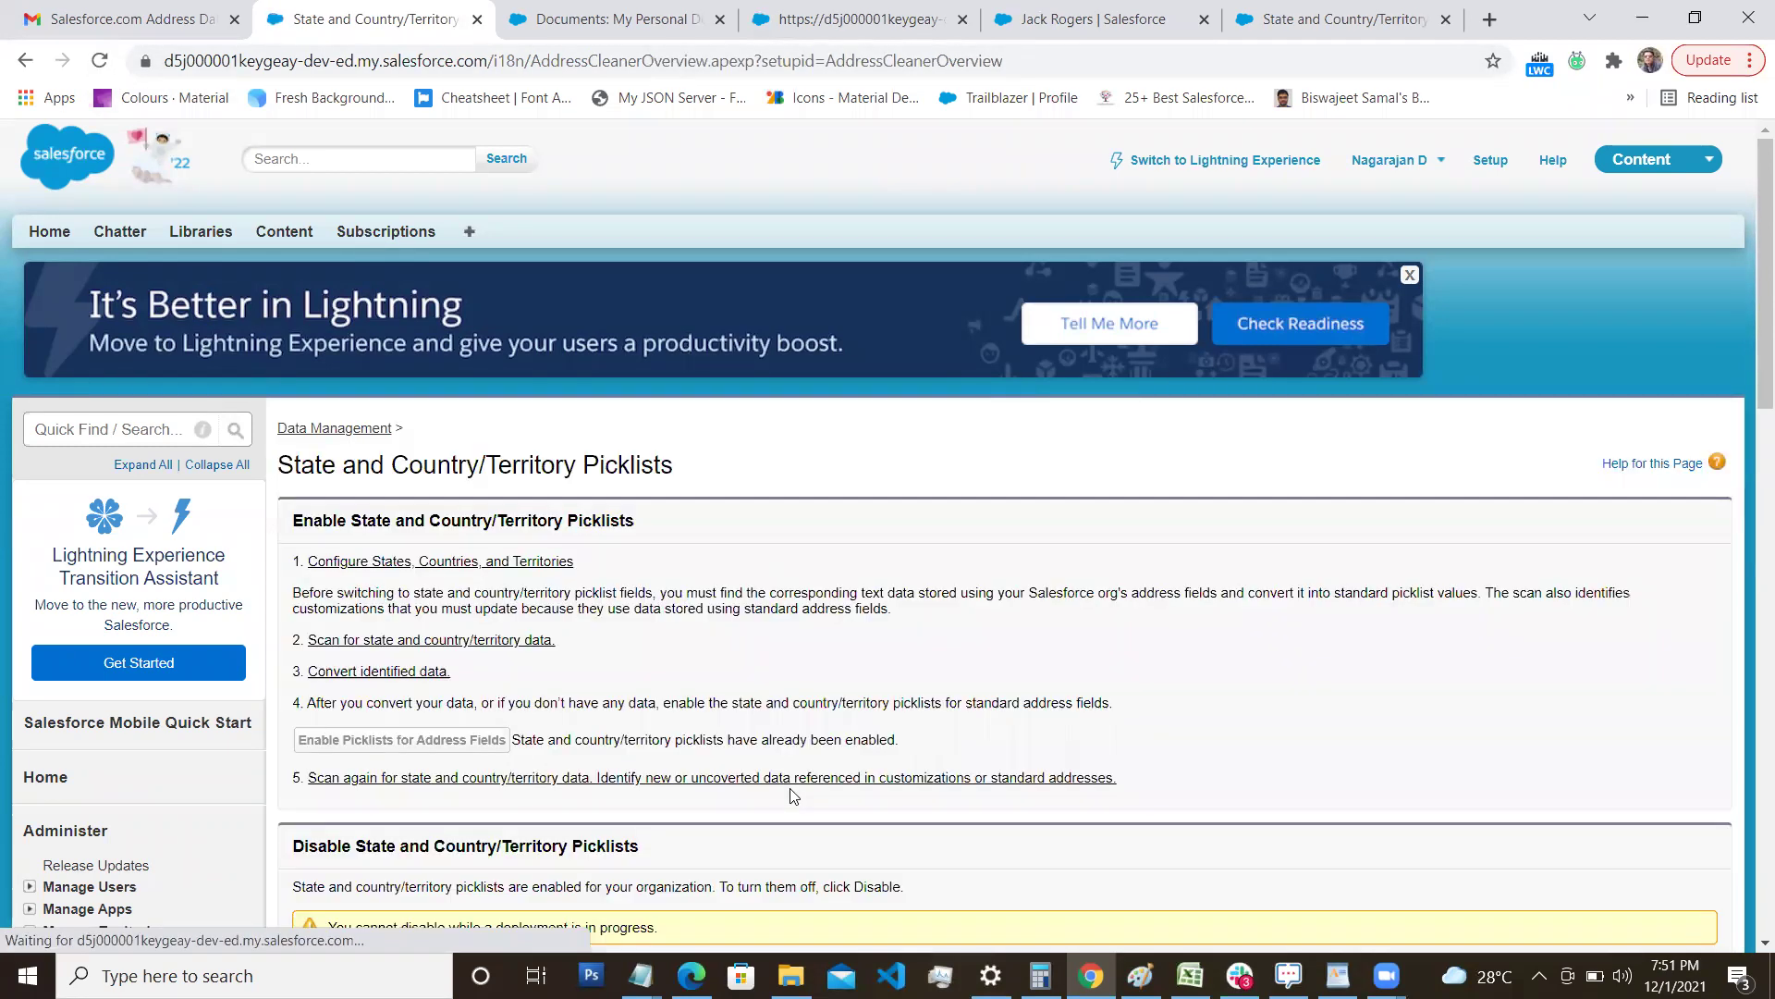
{"action": "scroll", "coordinate": [766, 793], "scroll_direction": "down", "scroll_amount": 1}
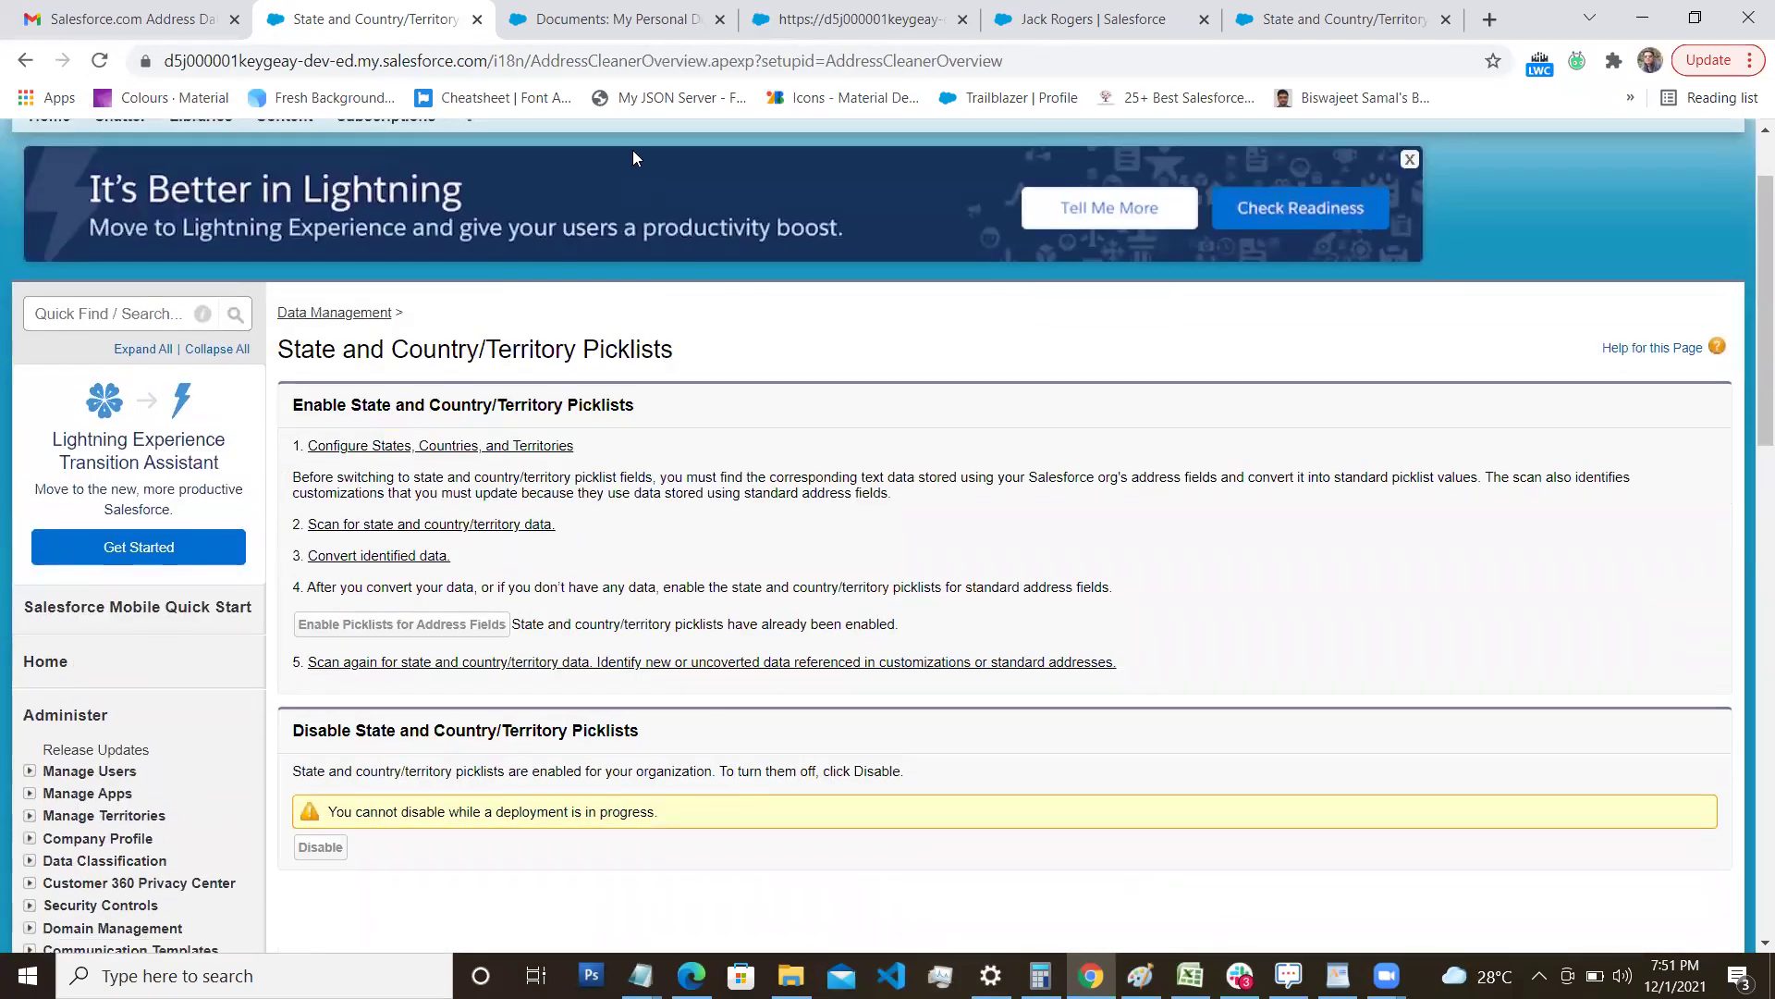
Switch to the open contact record, reload it and view the mailing address in its details.
{"action": "left_click", "coordinate": [610, 18]}
{"action": "left_click", "coordinate": [855, 19]}
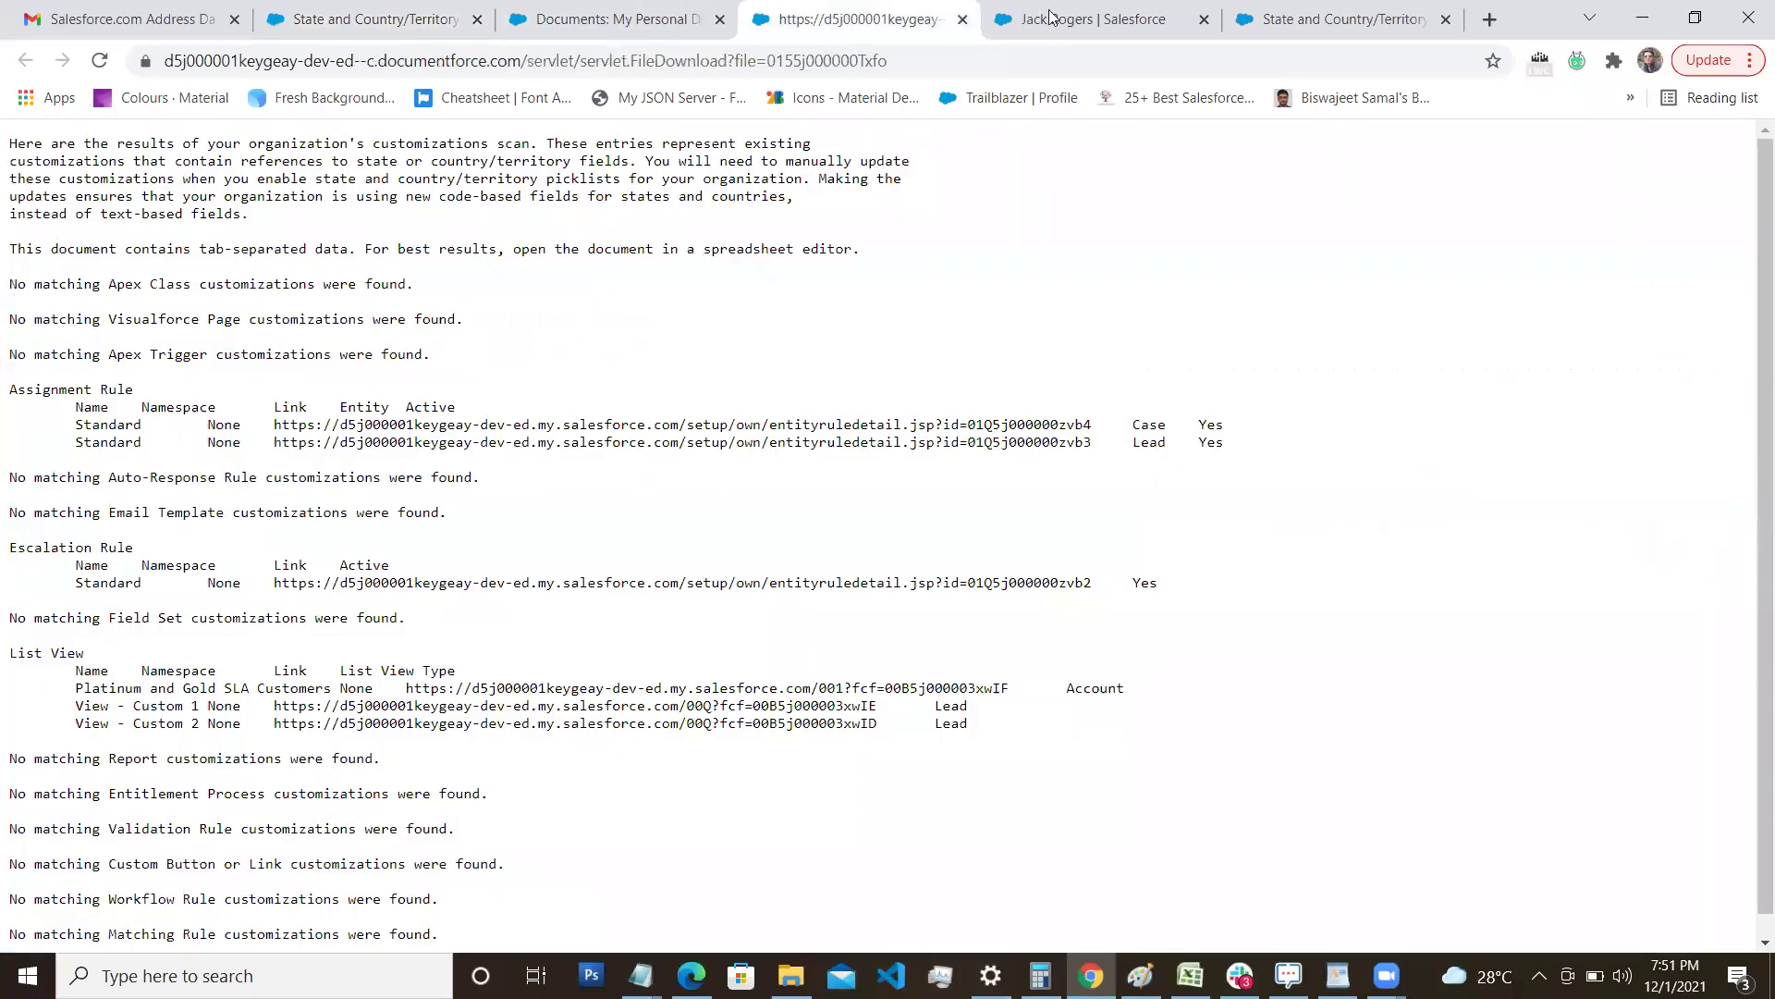
{"action": "left_click", "coordinate": [1049, 16]}
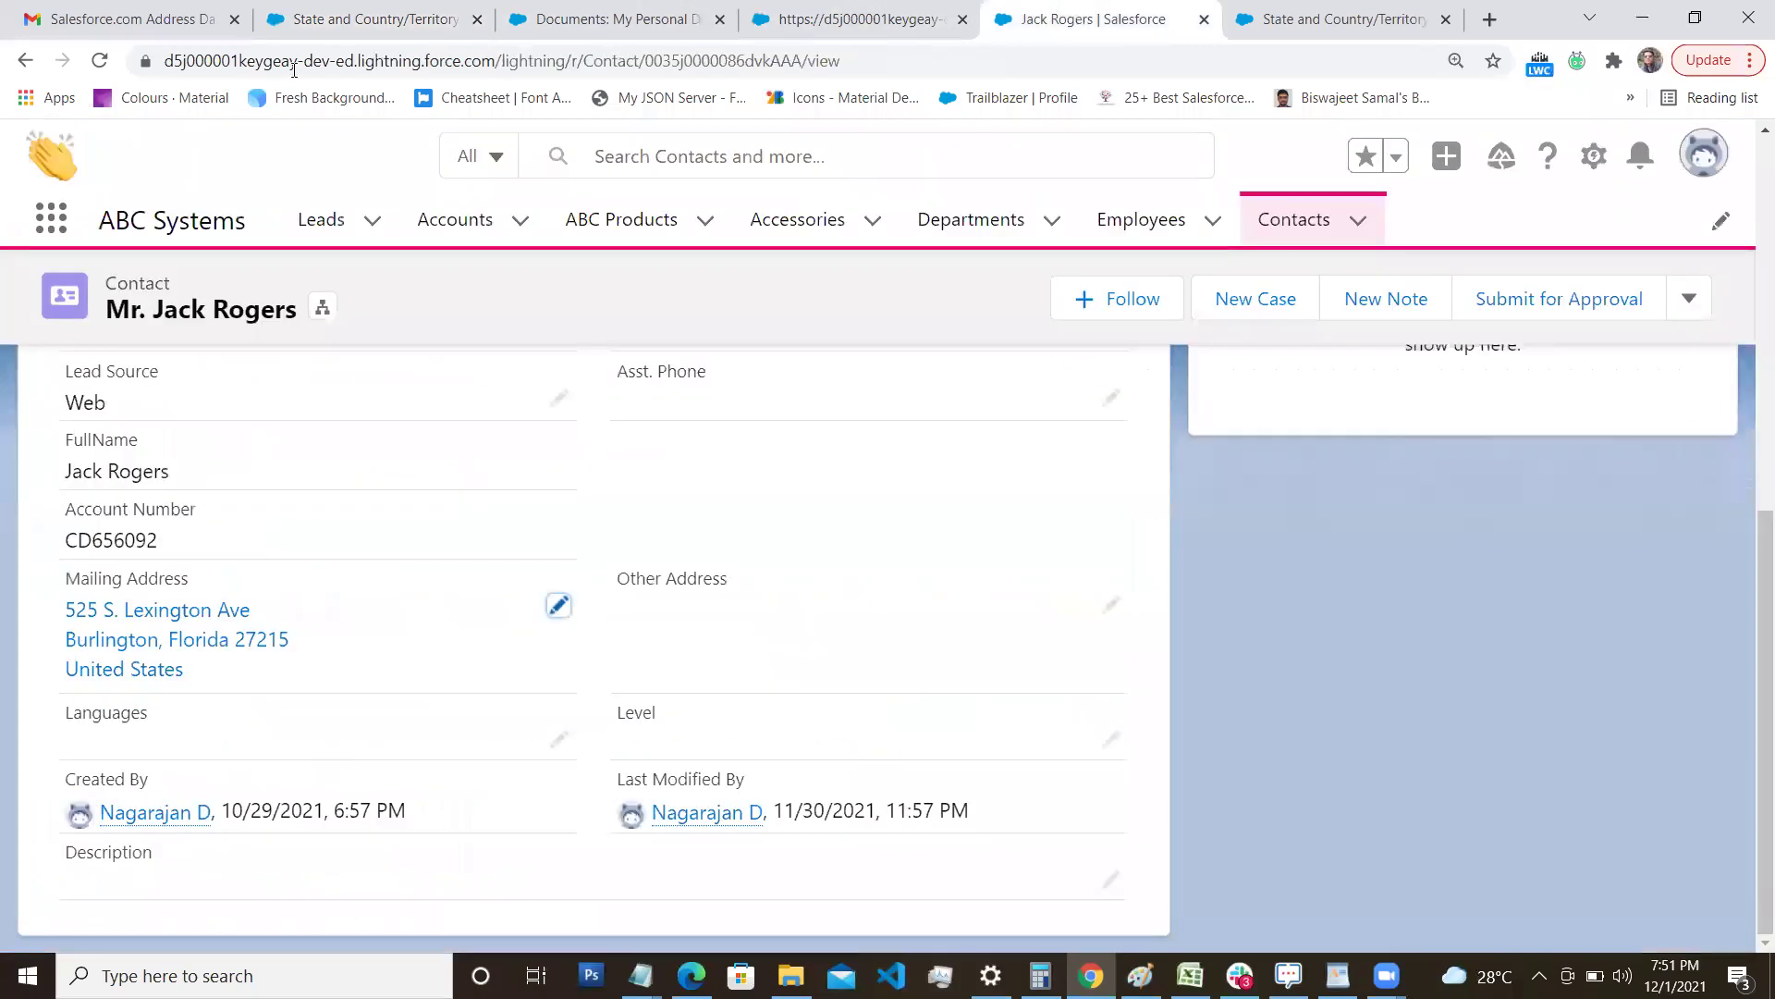
{"action": "left_click", "coordinate": [101, 61]}
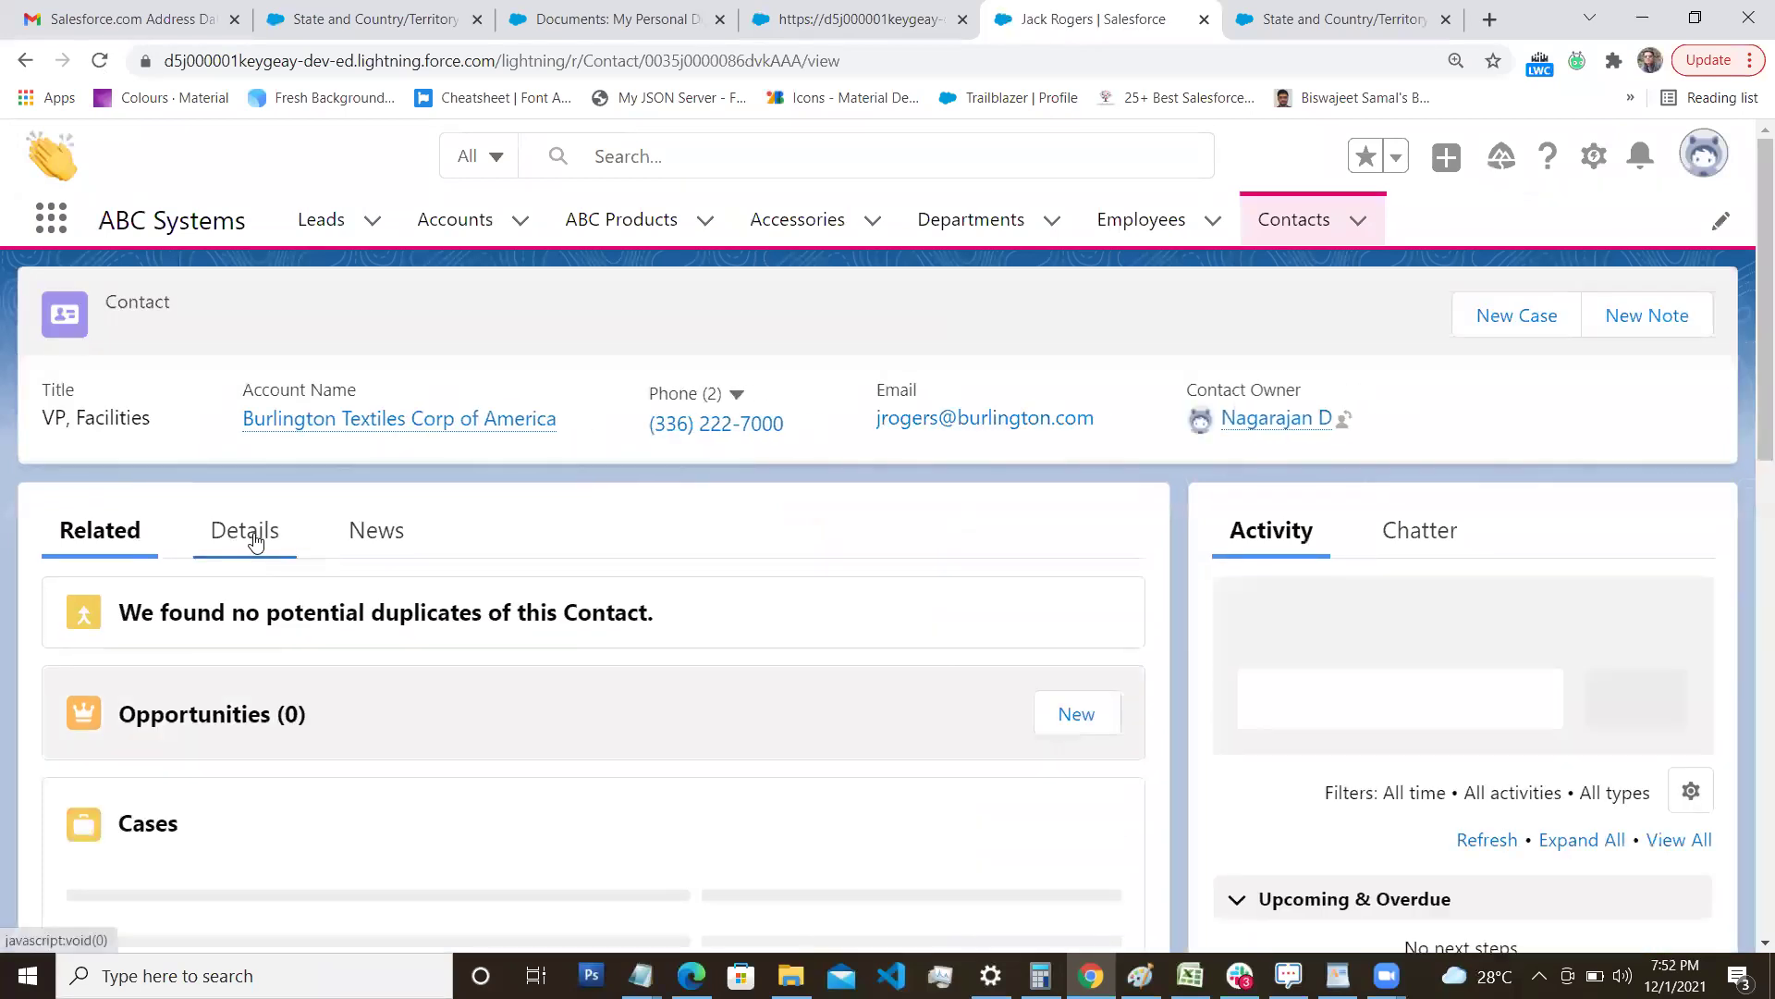
{"action": "left_click", "coordinate": [256, 542]}
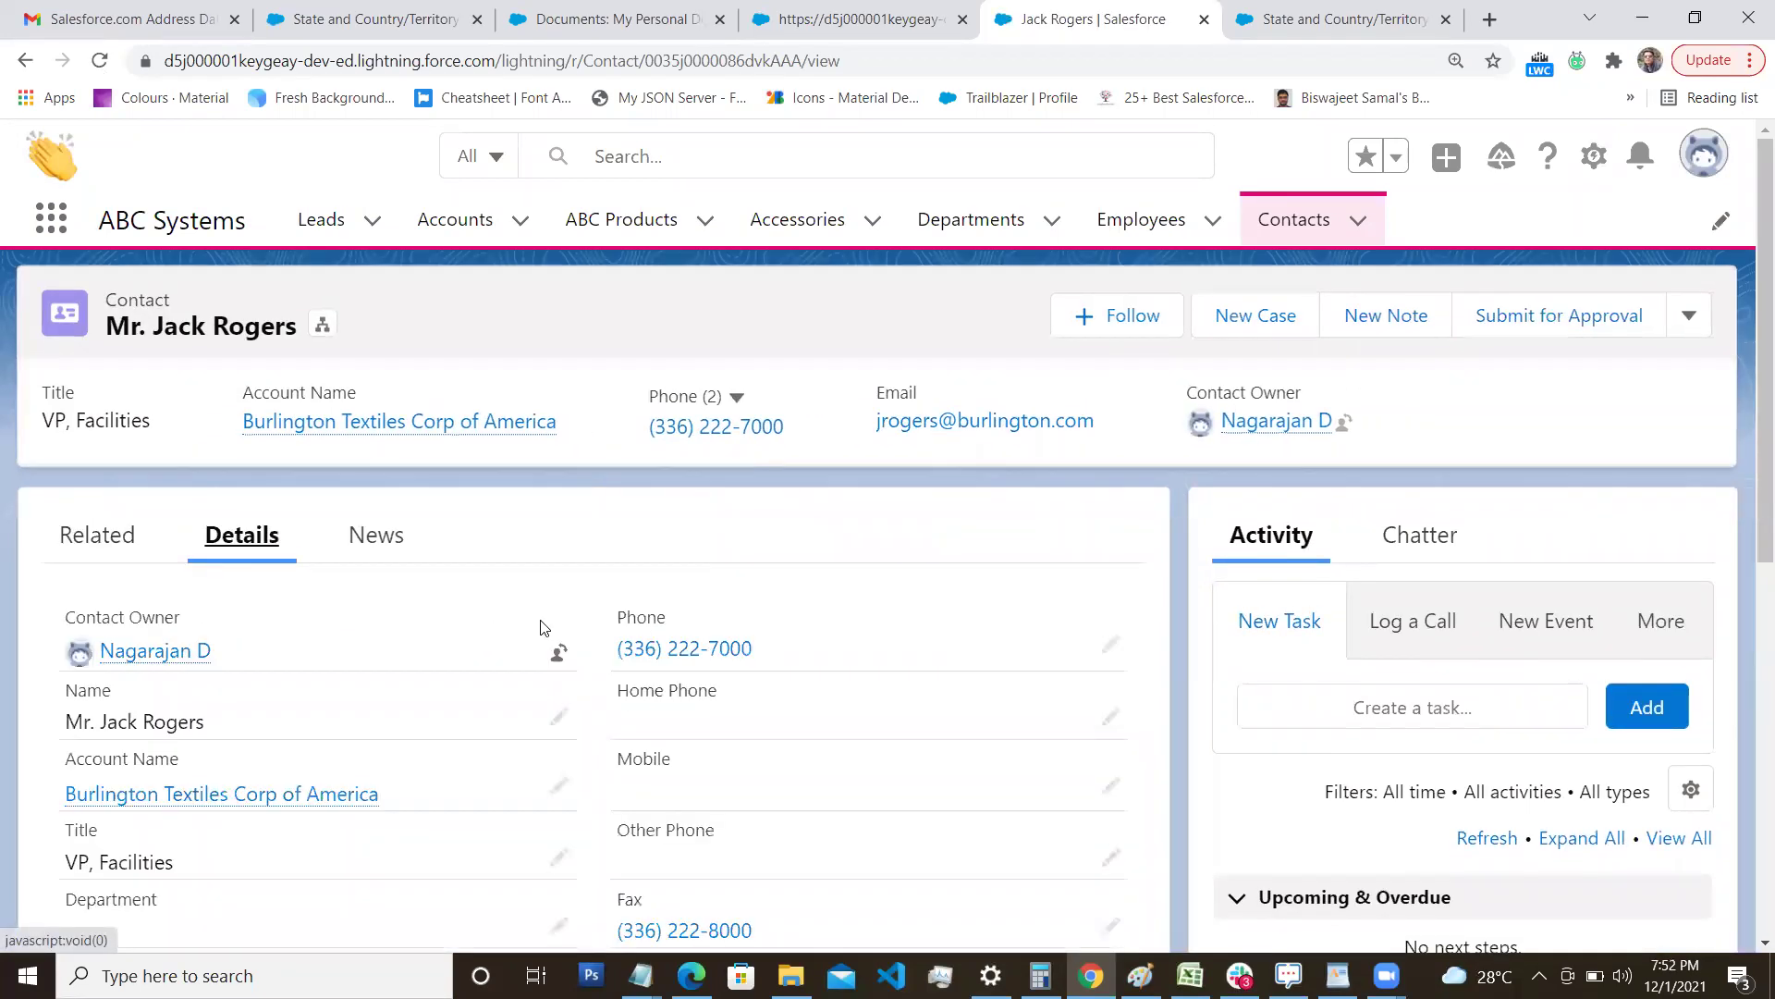
{"action": "scroll", "coordinate": [507, 666], "scroll_direction": "down", "scroll_amount": 6}
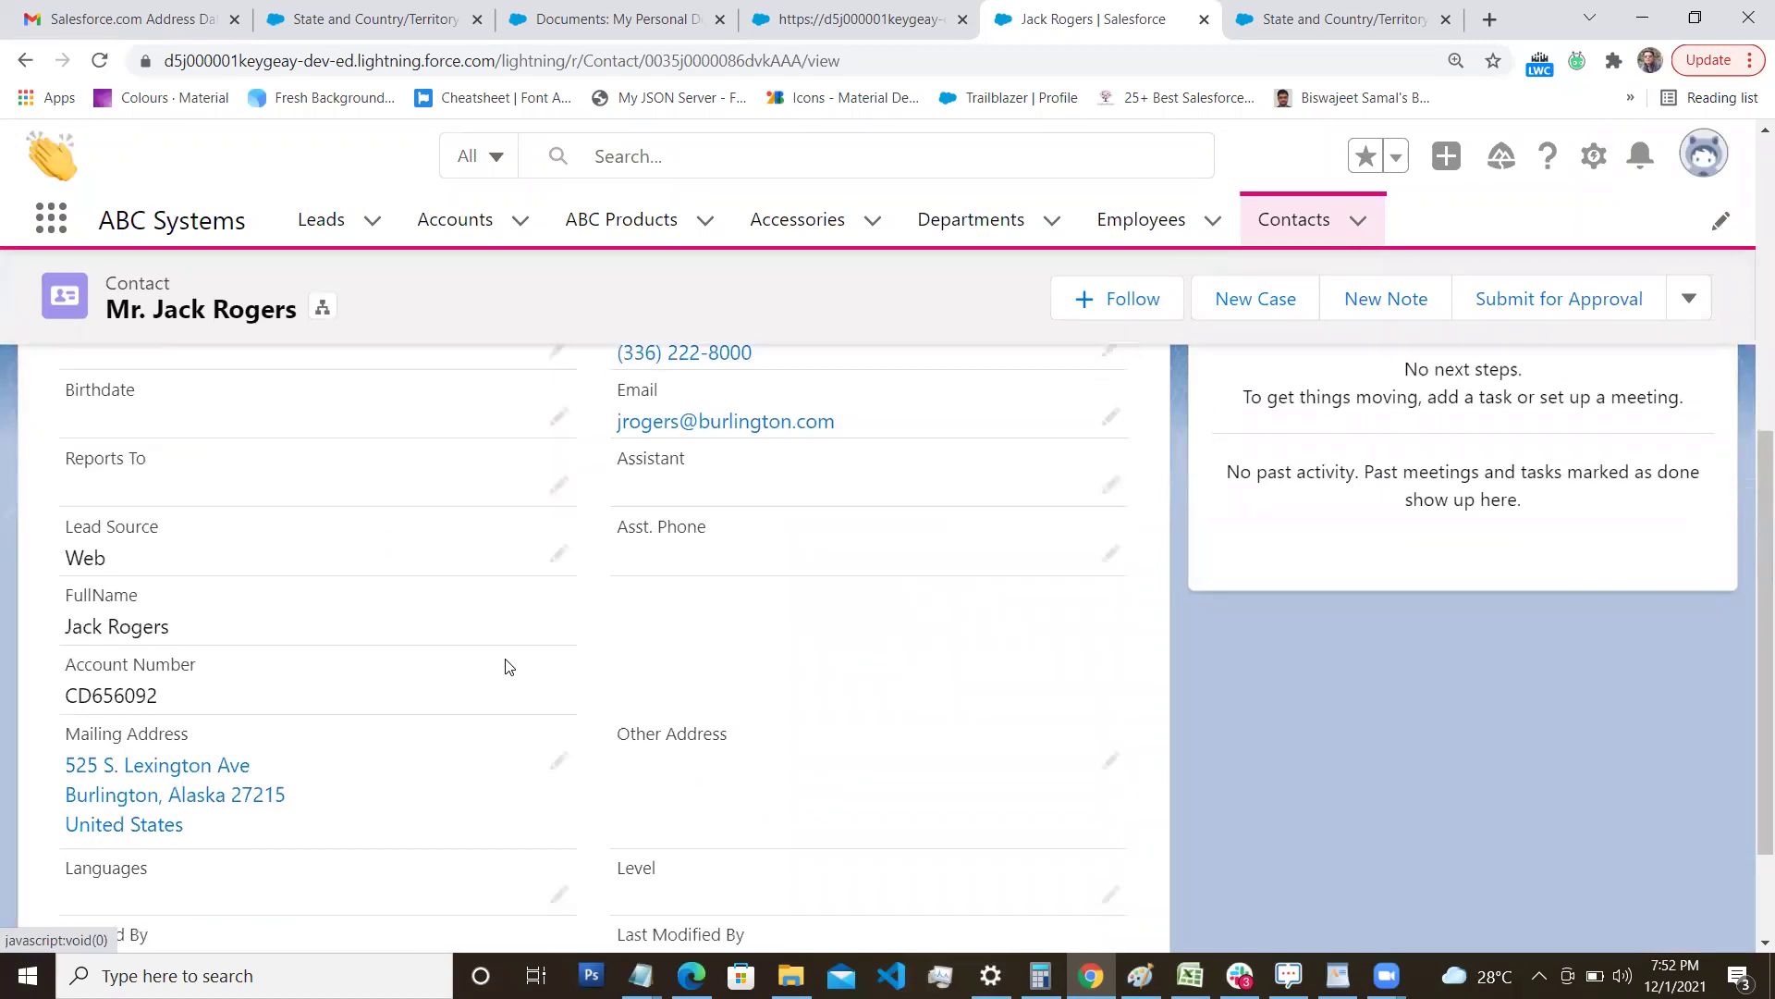
Open the contact's mailing address for editing and examine its country and state picklist fields.
{"action": "left_click", "coordinate": [560, 763]}
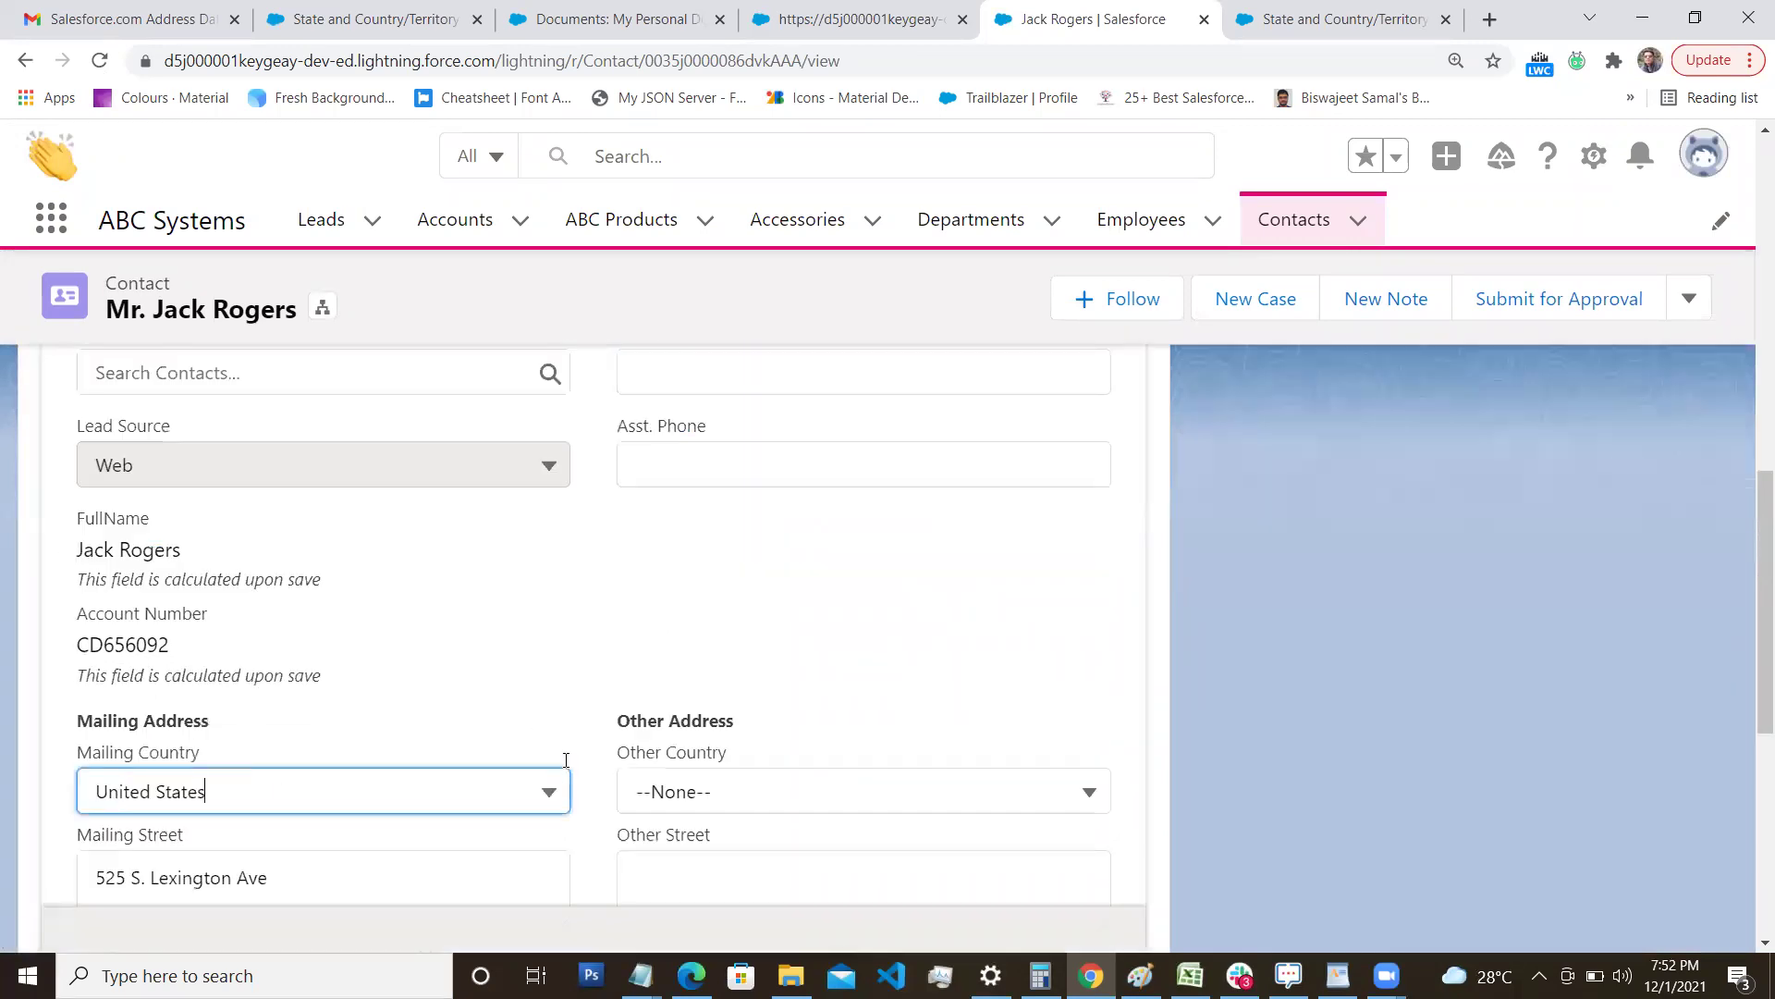
{"action": "scroll", "coordinate": [569, 760], "scroll_direction": "down", "scroll_amount": 3}
{"action": "scroll", "coordinate": [573, 759], "scroll_direction": "down", "scroll_amount": 1}
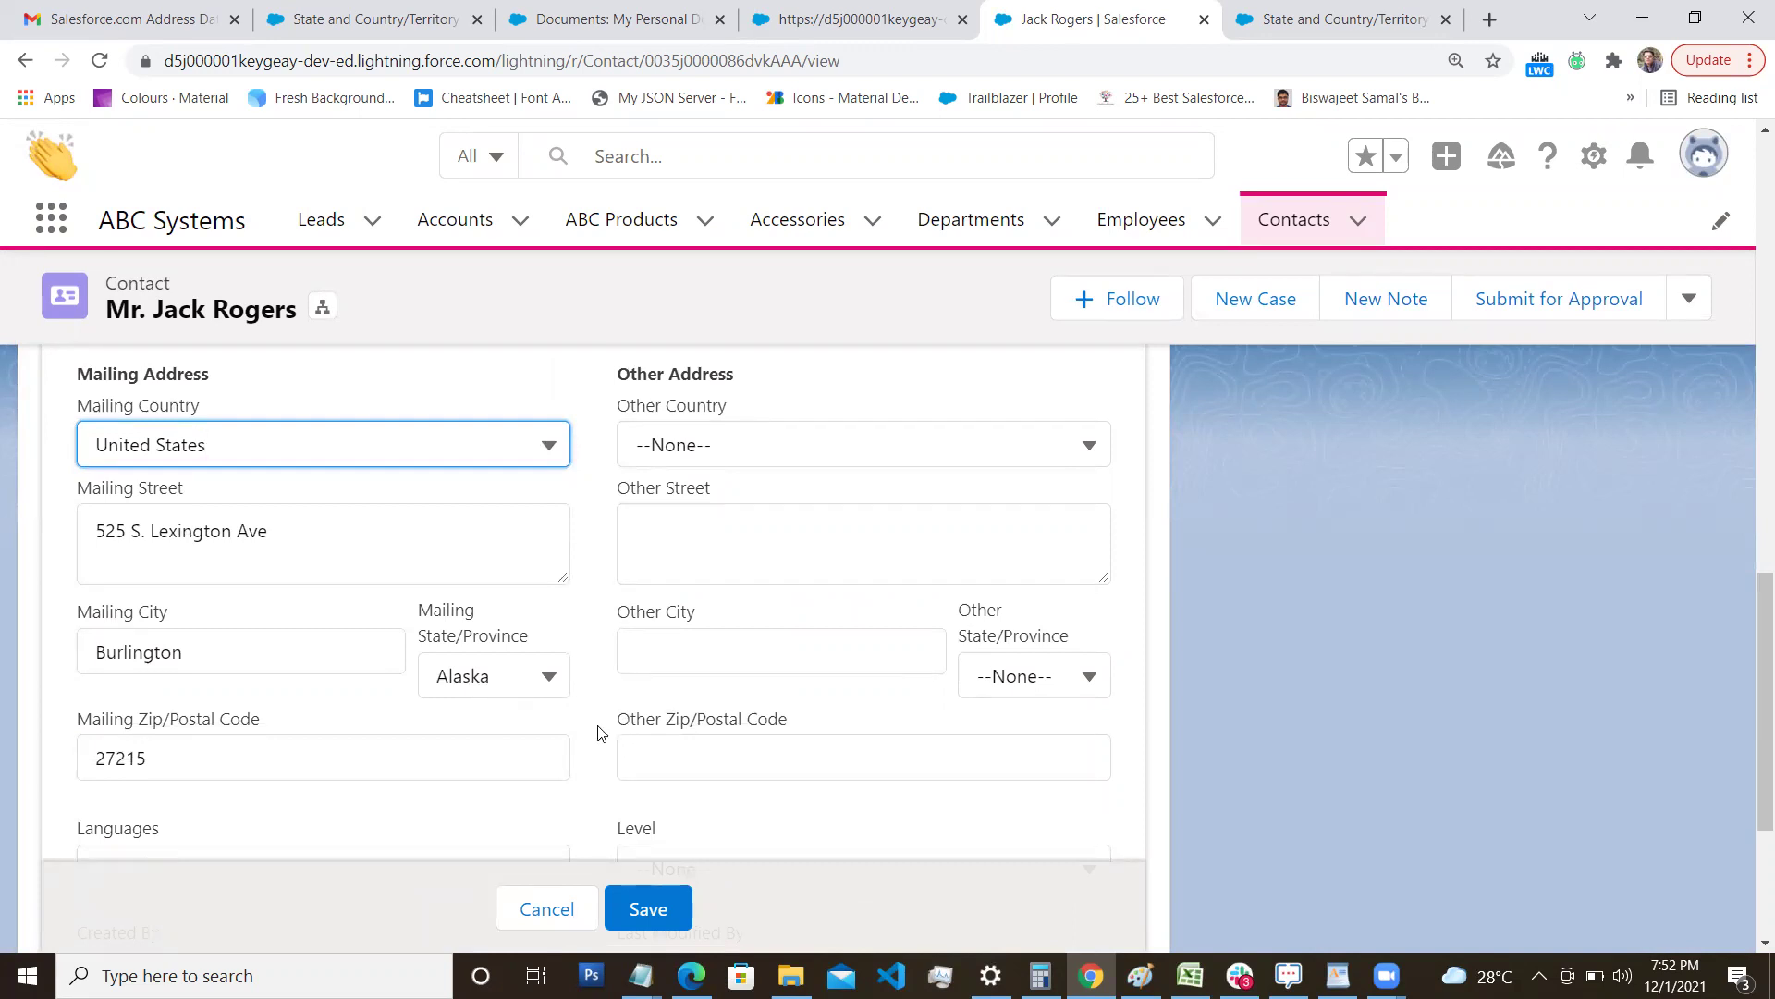
{"action": "left_click", "coordinate": [533, 673]}
{"action": "left_click", "coordinate": [533, 673]}
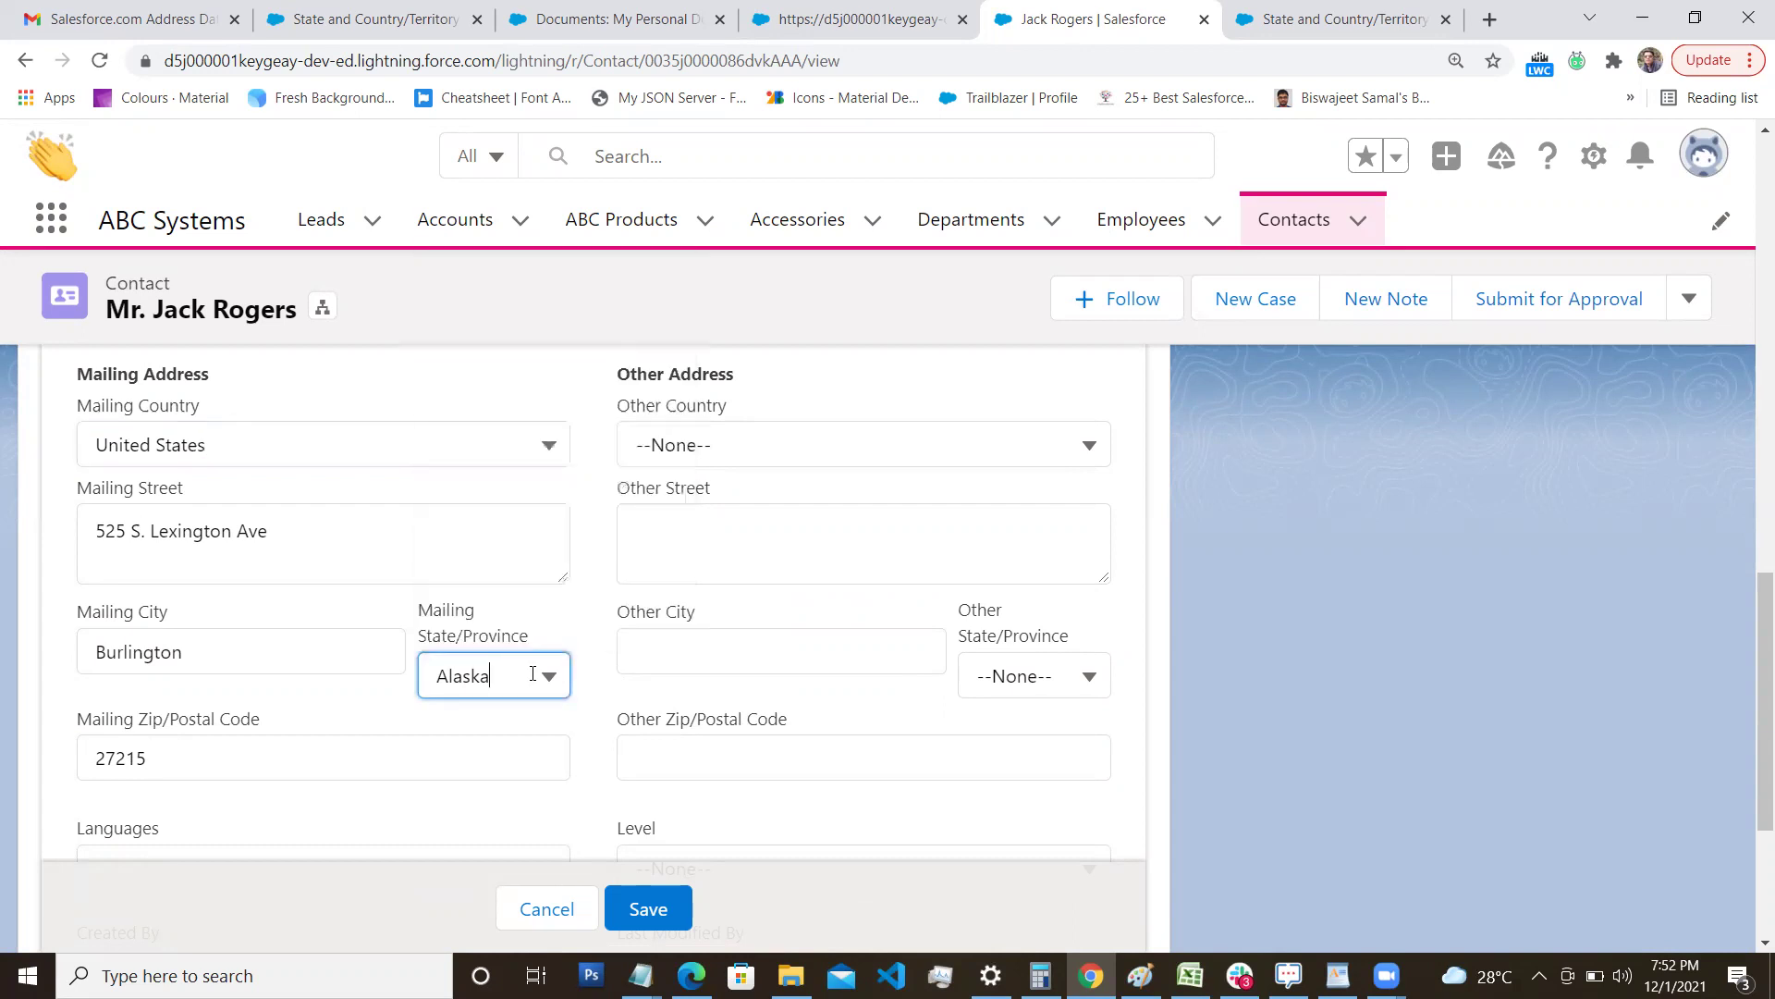
{"action": "scroll", "coordinate": [552, 652], "scroll_direction": "up", "scroll_amount": 1}
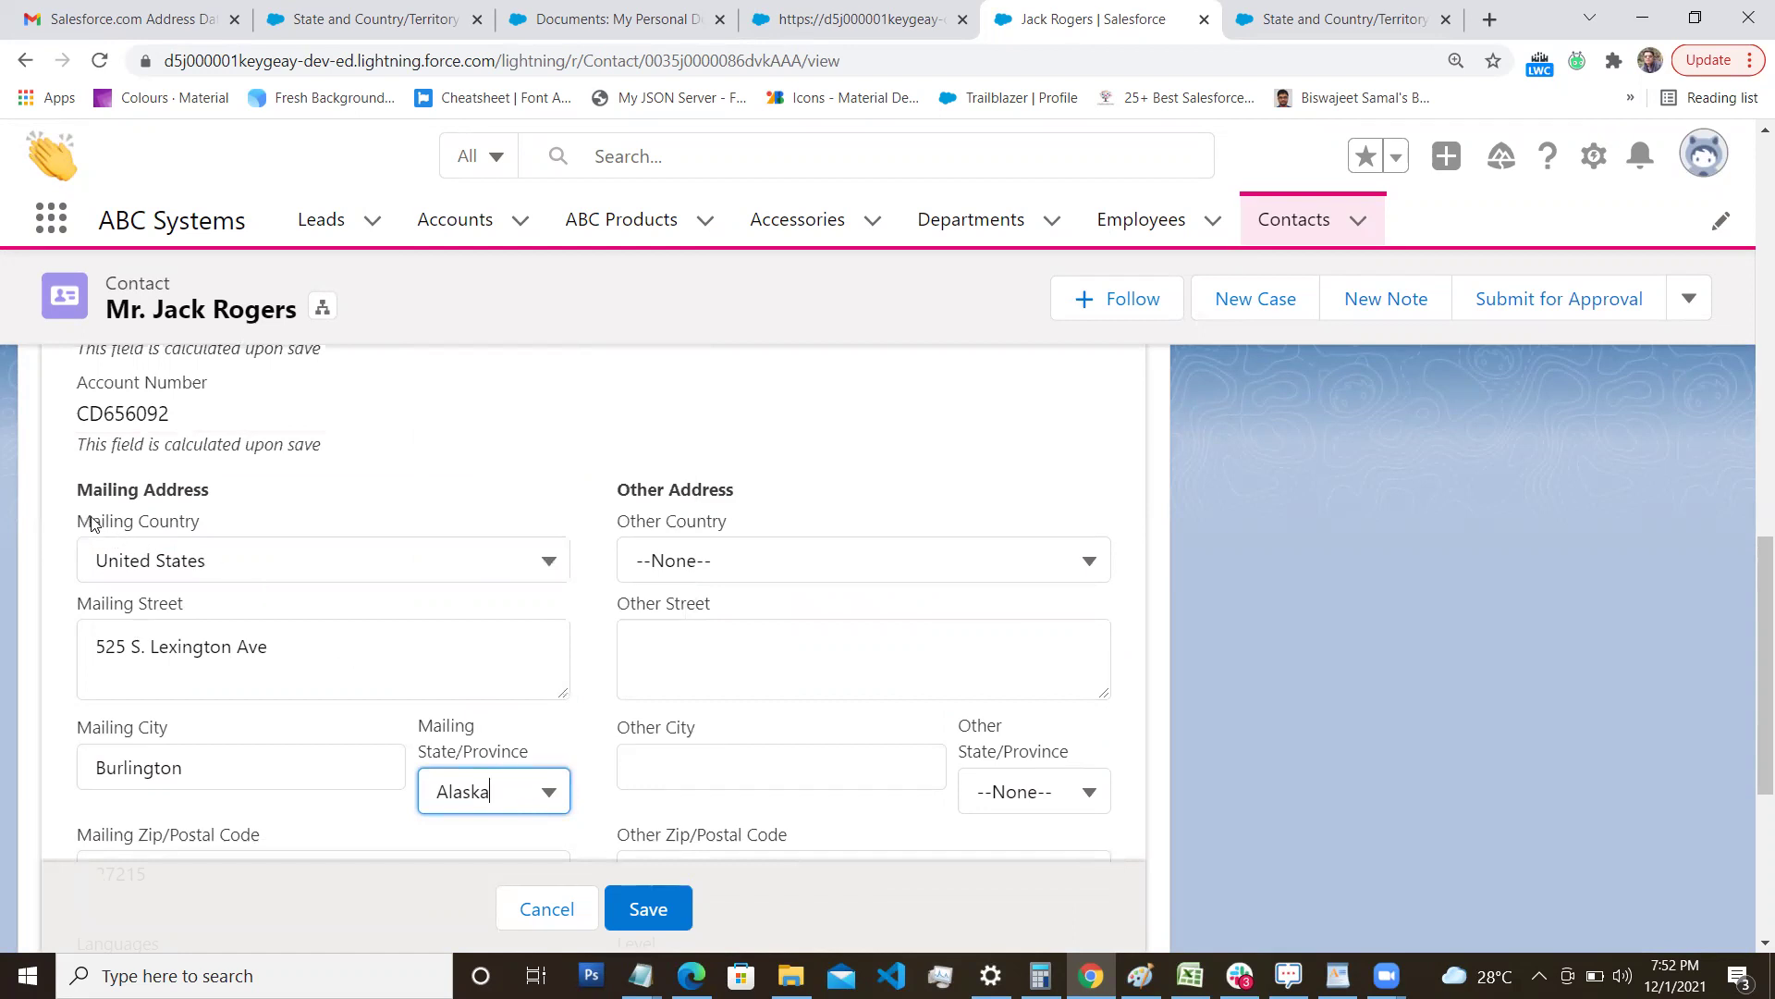
{"action": "left_click_drag", "start_coordinate": [76, 521], "coordinate": [208, 524]}
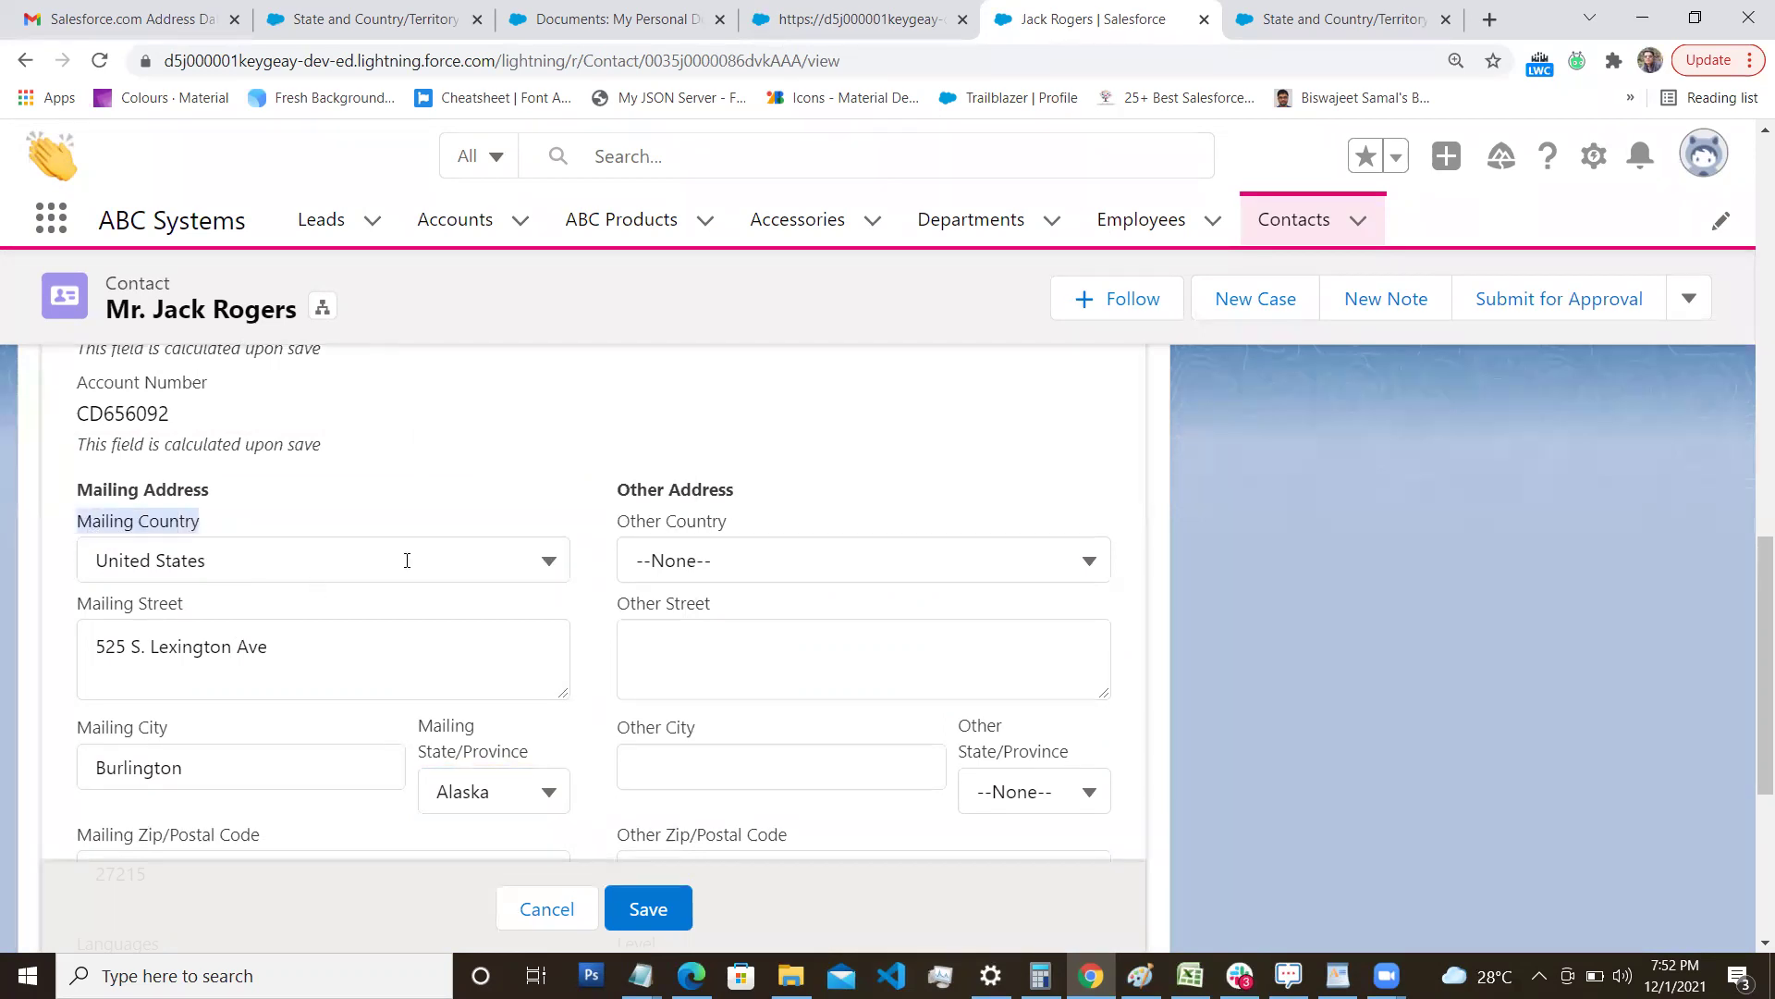
Set the contact's mailing country to Japan and check which state options are offered for it.
{"action": "left_click", "coordinate": [468, 560]}
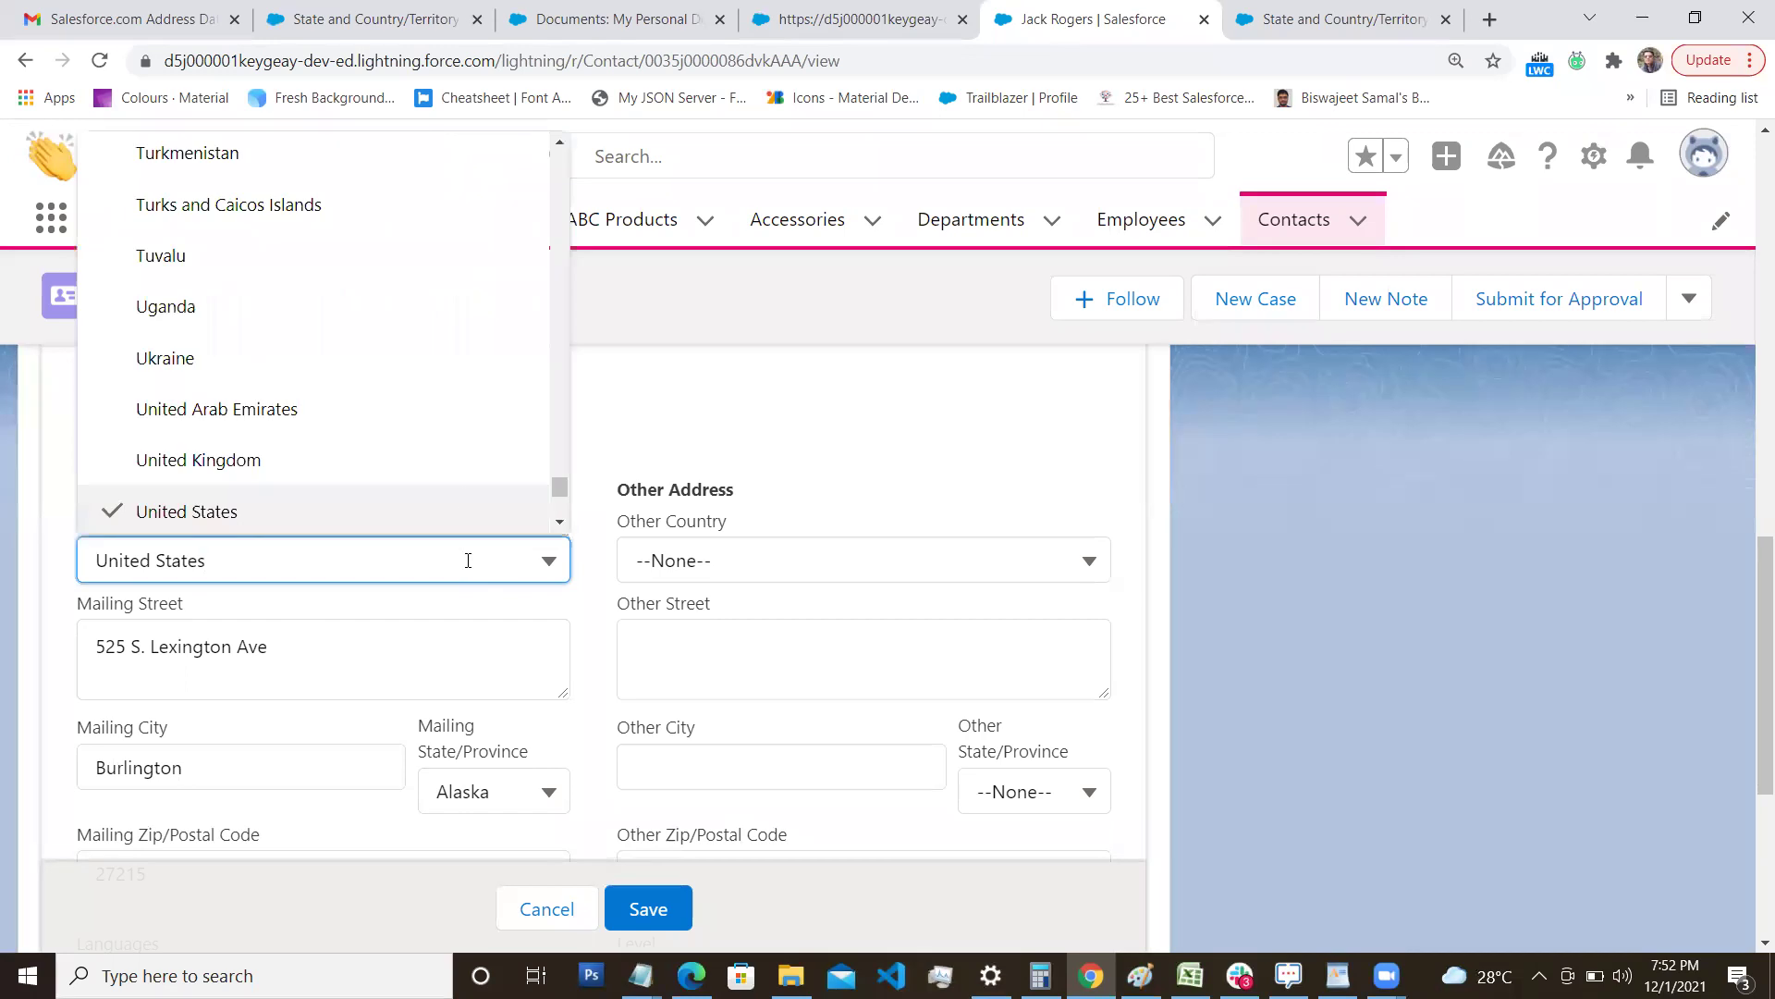
{"action": "scroll", "coordinate": [398, 388], "scroll_direction": "up", "scroll_amount": 4}
{"action": "scroll", "coordinate": [368, 401], "scroll_direction": "up", "scroll_amount": 5}
{"action": "scroll", "coordinate": [368, 400], "scroll_direction": "down", "scroll_amount": 2}
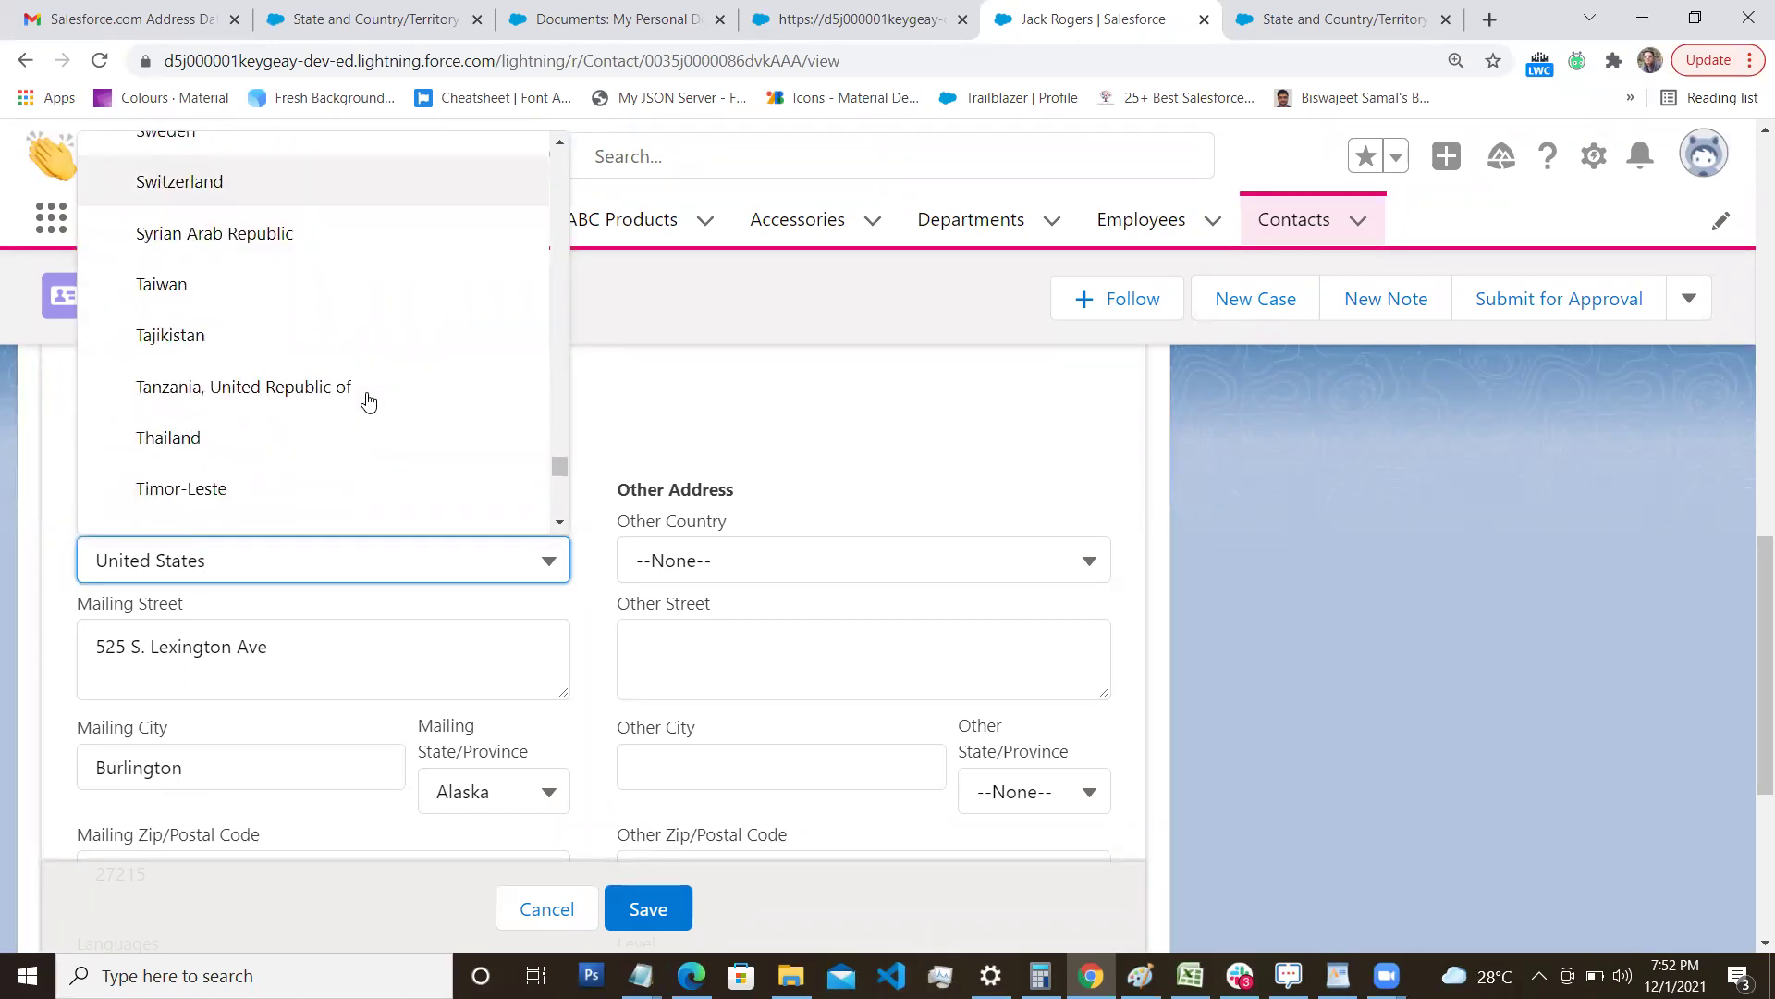
{"action": "scroll", "coordinate": [368, 400], "scroll_direction": "down", "scroll_amount": 1}
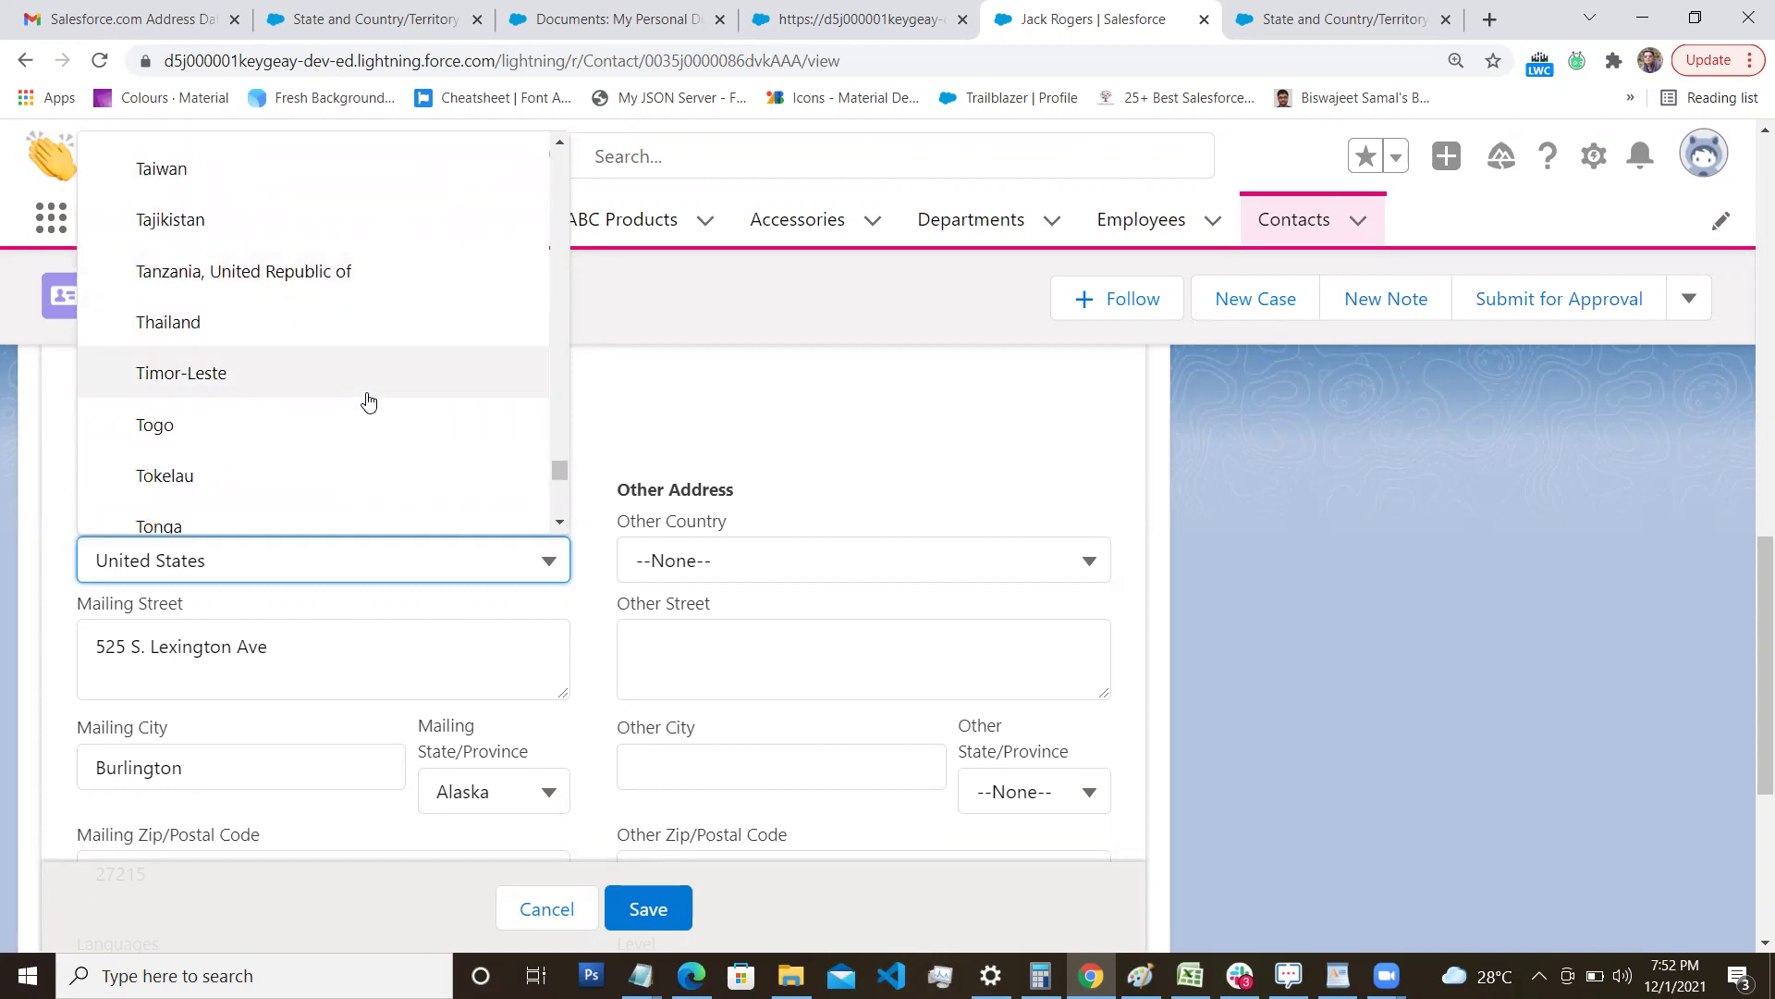
{"action": "scroll", "coordinate": [368, 400], "scroll_direction": "up", "scroll_amount": 20}
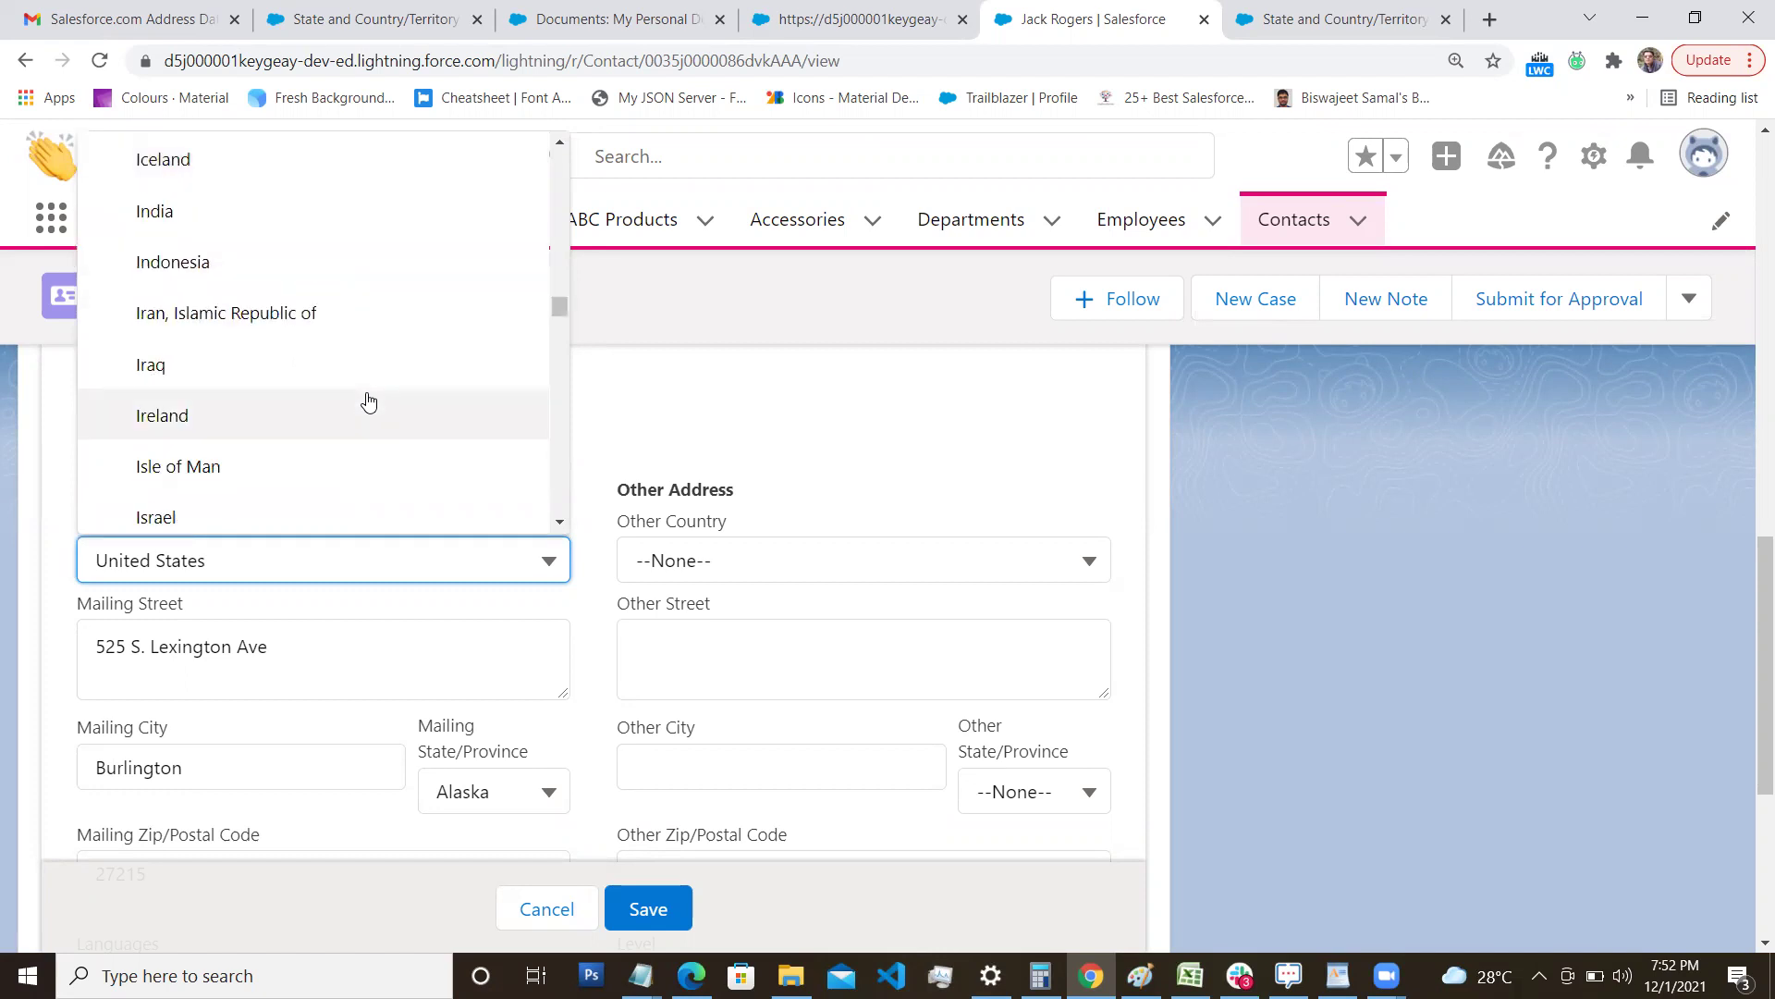
{"action": "scroll", "coordinate": [289, 437], "scroll_direction": "down", "scroll_amount": 3}
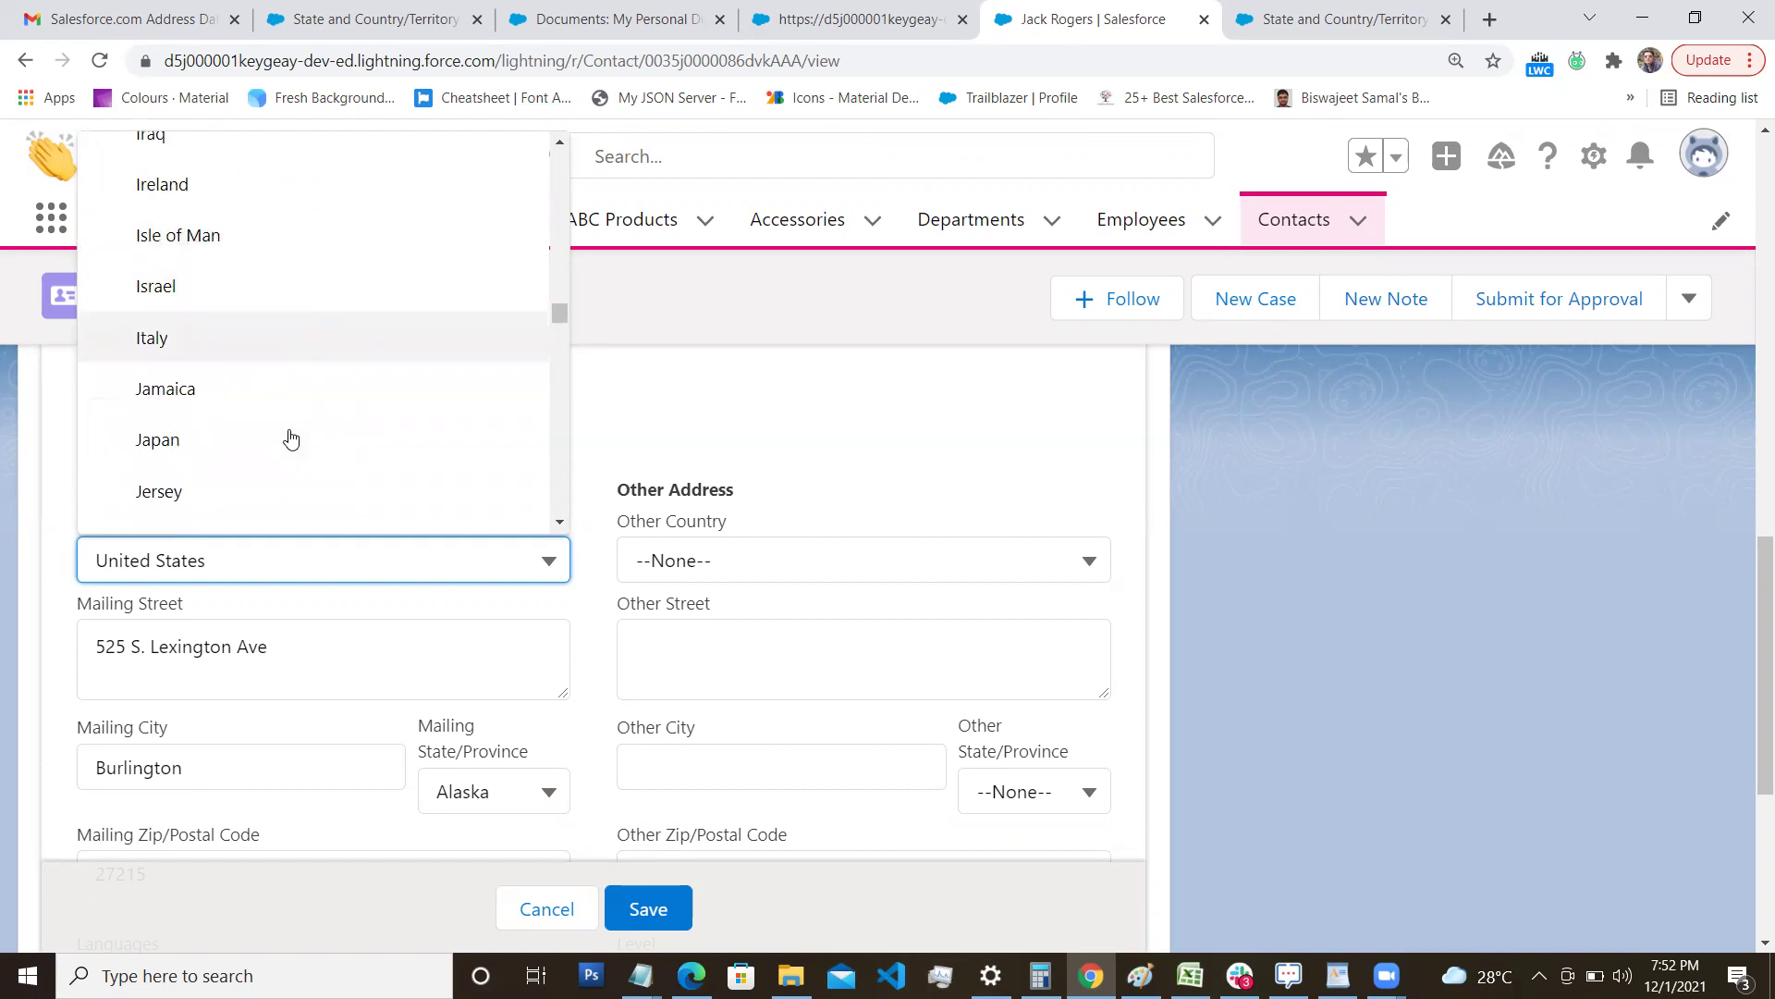
{"action": "scroll", "coordinate": [290, 437], "scroll_direction": "down", "scroll_amount": 2}
{"action": "scroll", "coordinate": [291, 437], "scroll_direction": "down", "scroll_amount": 3}
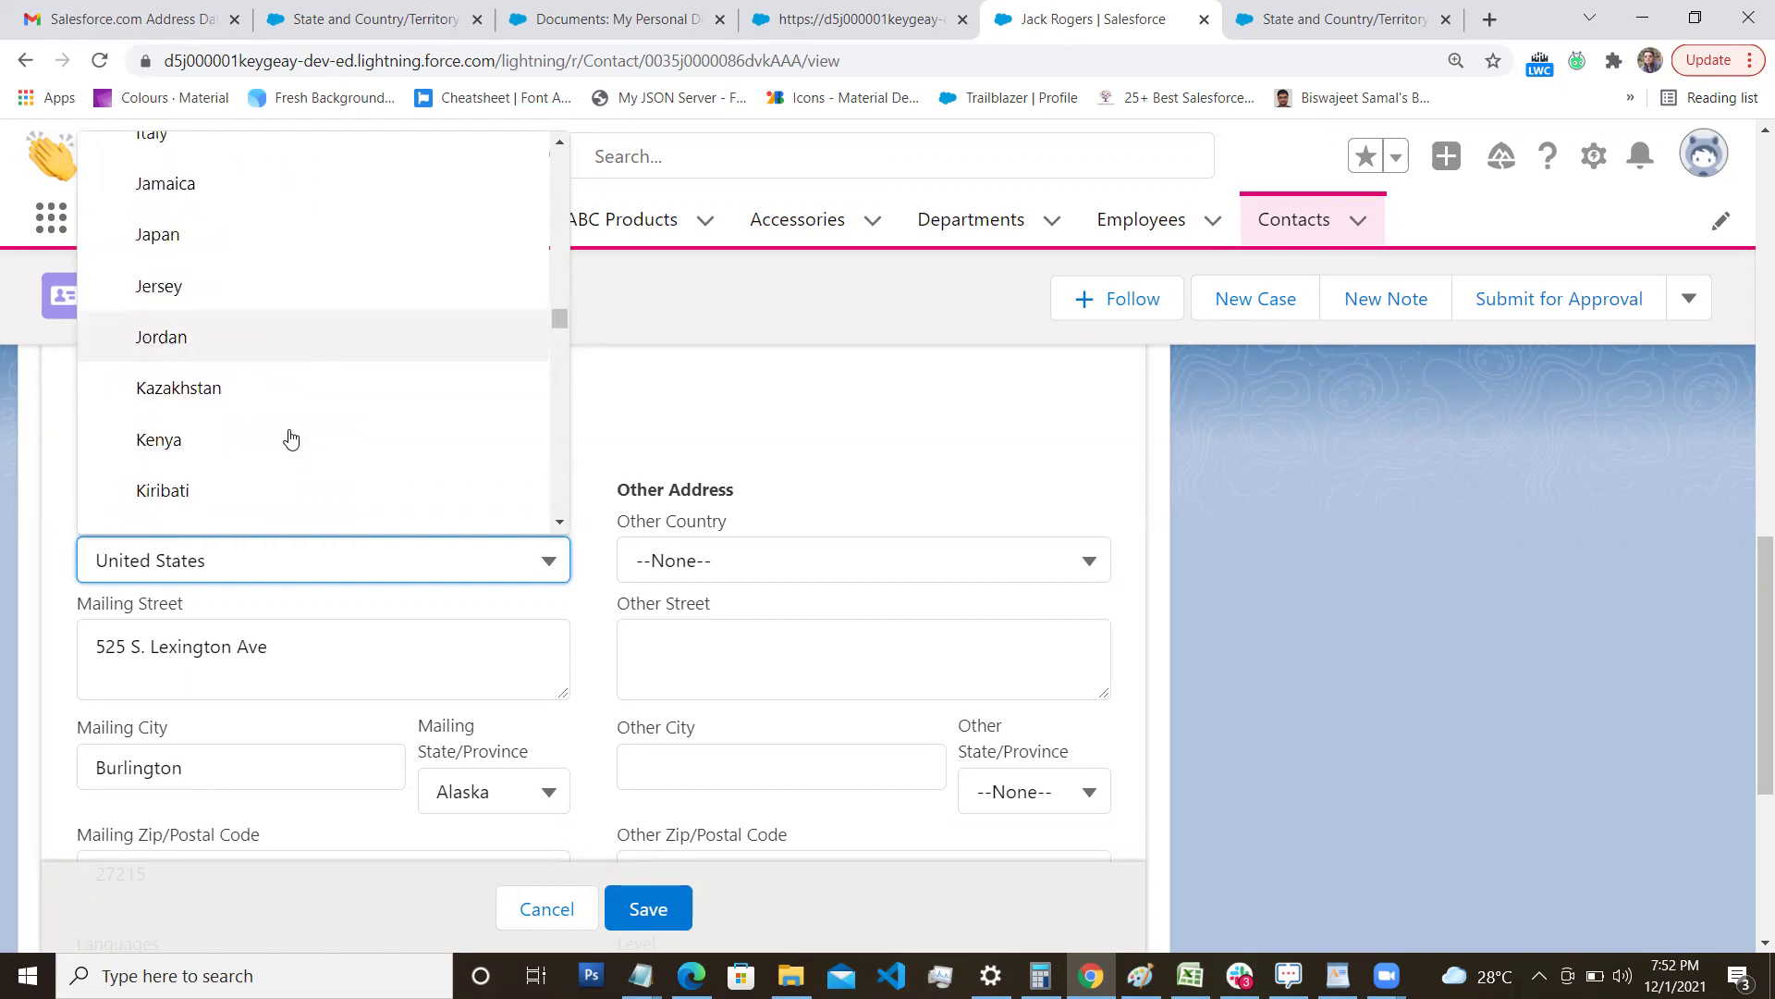
{"action": "scroll", "coordinate": [290, 436], "scroll_direction": "down", "scroll_amount": 3}
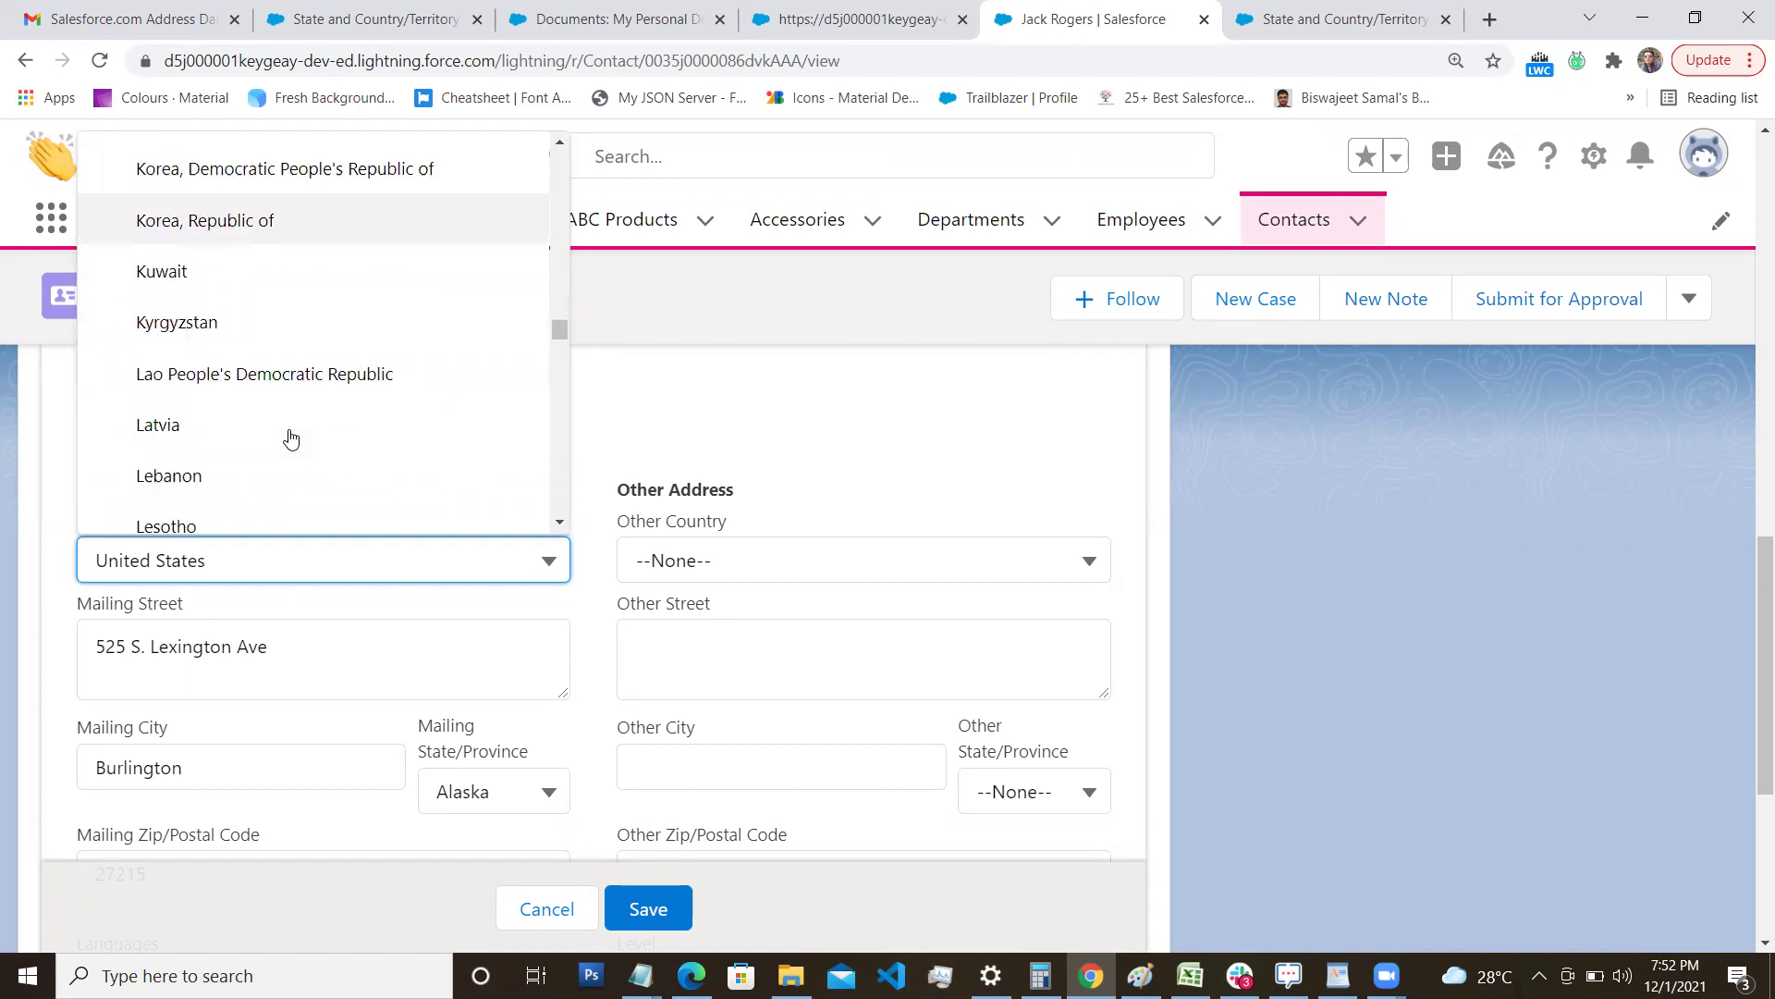
{"action": "scroll", "coordinate": [290, 438], "scroll_direction": "up", "scroll_amount": 9}
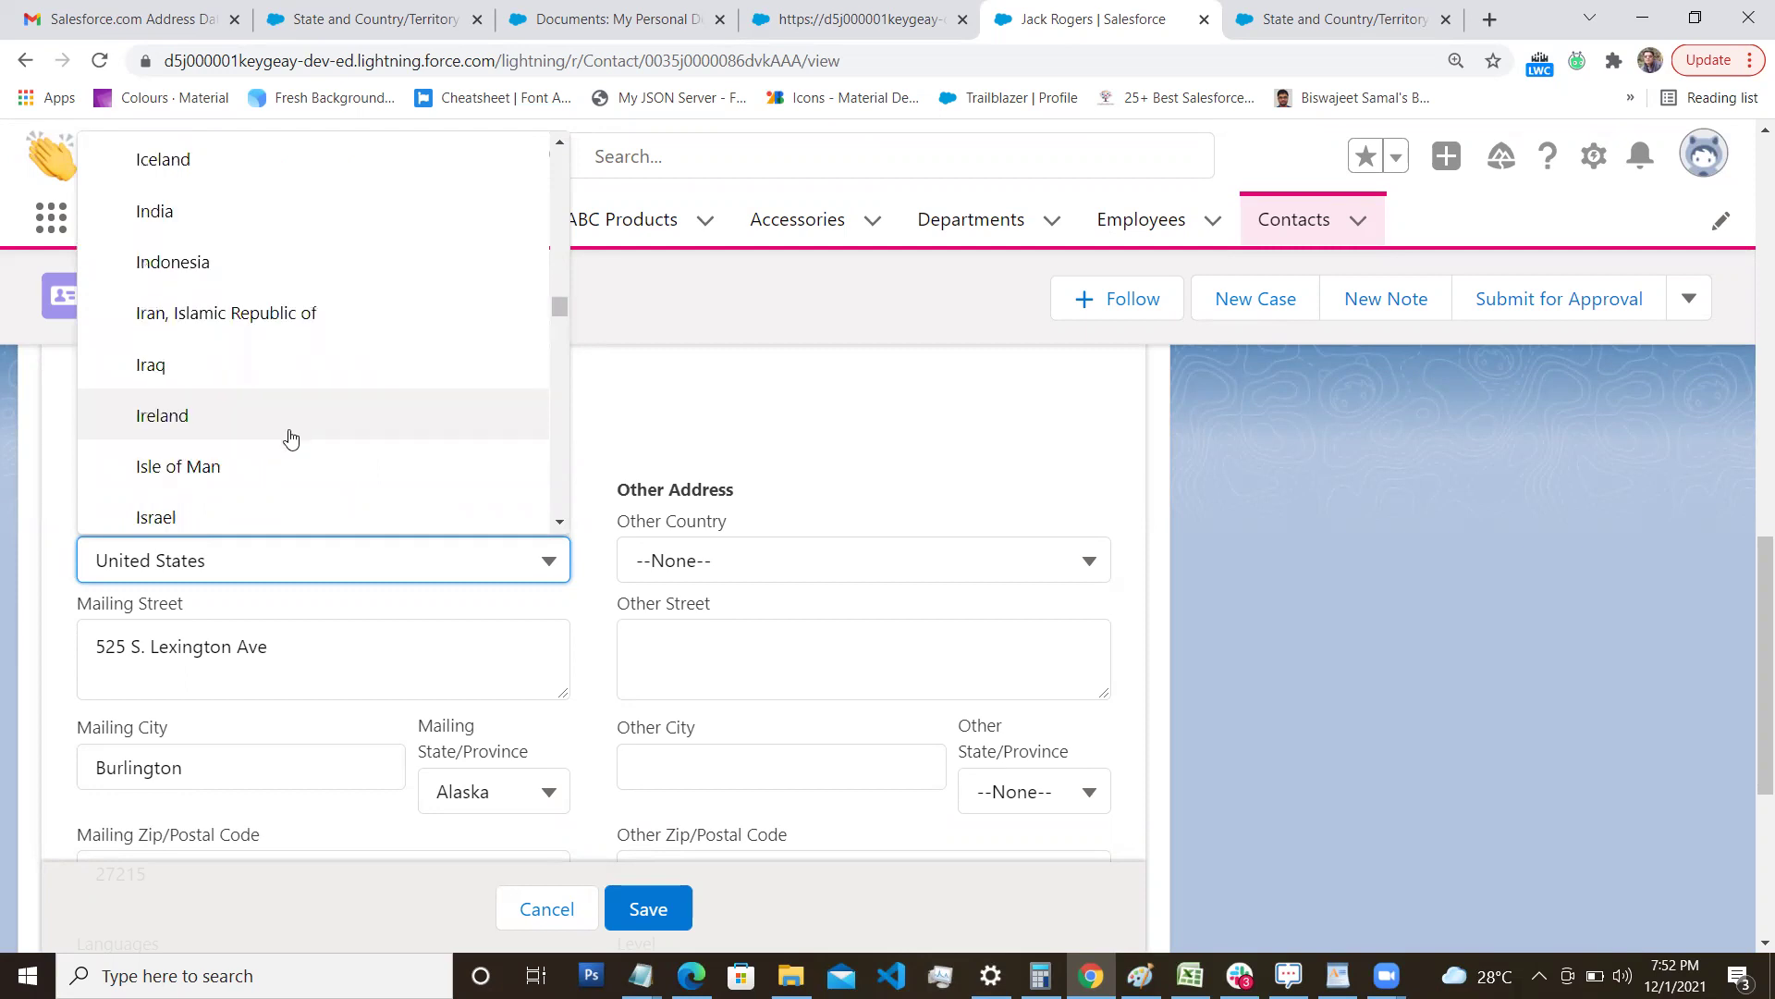
{"action": "scroll", "coordinate": [291, 438], "scroll_direction": "down", "scroll_amount": 3}
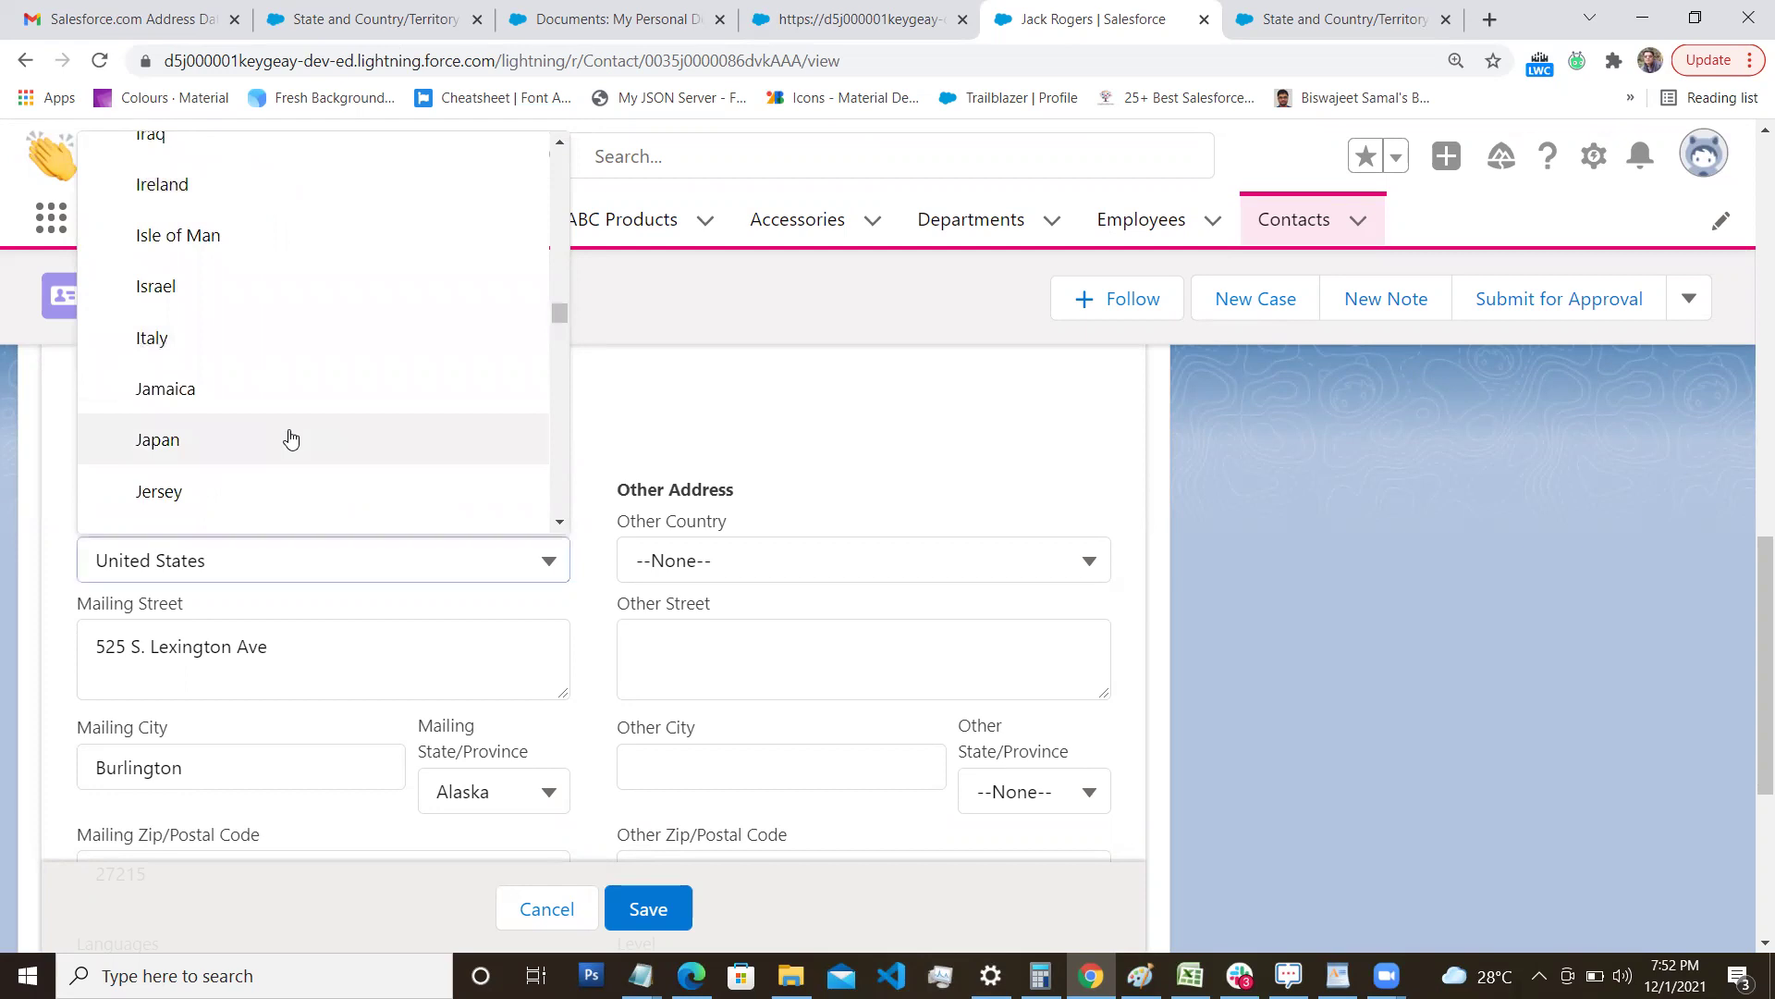
{"action": "left_click", "coordinate": [290, 437]}
{"action": "left_click", "coordinate": [524, 810]}
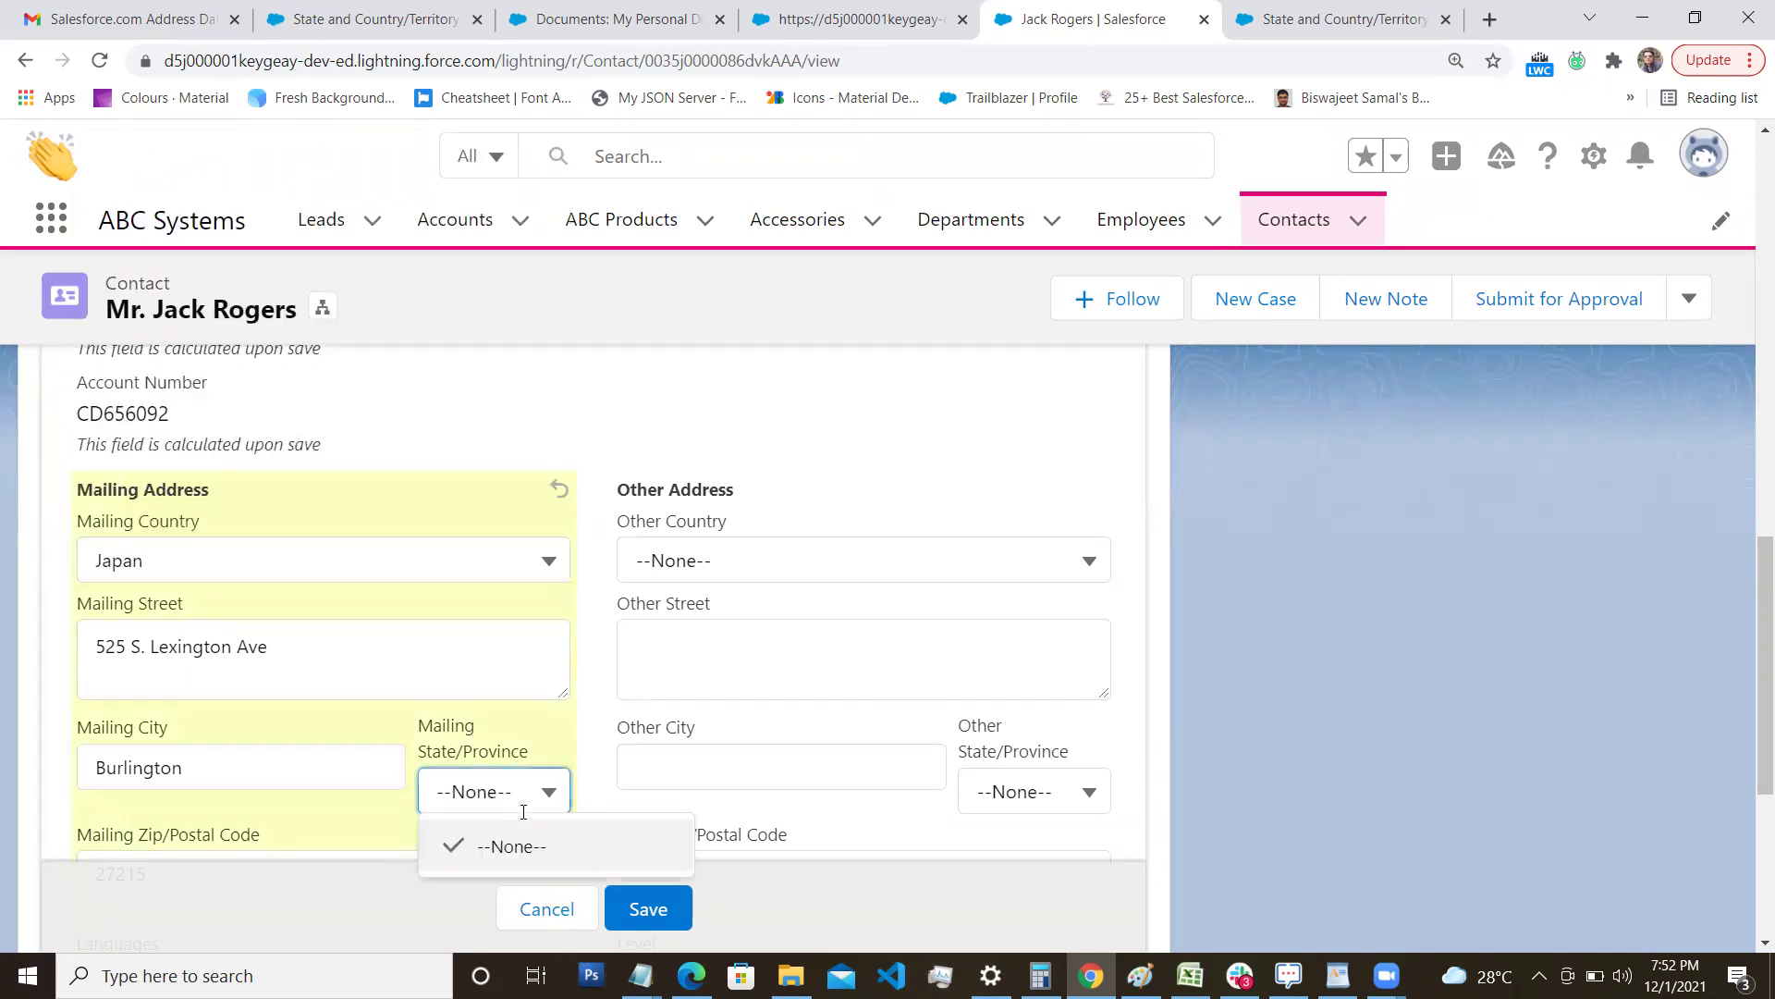
{"action": "left_click", "coordinate": [524, 811]}
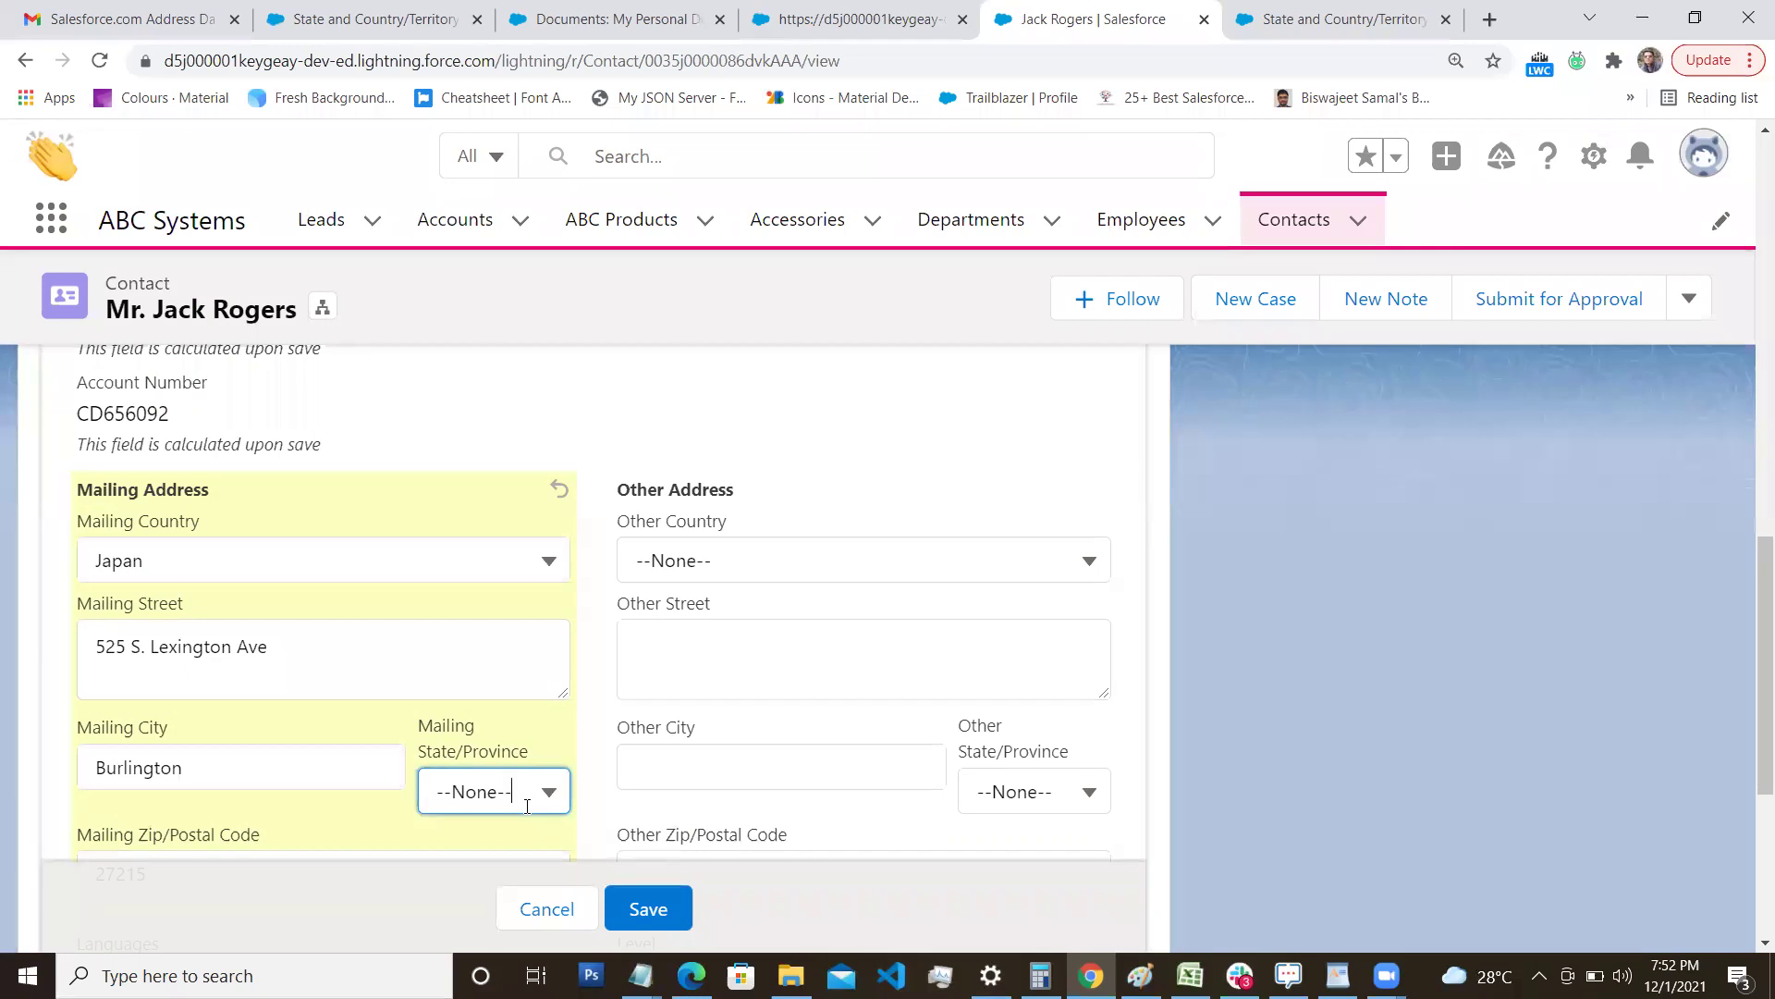
Set the contact's mailing country to India and look through the mailing state options for that country.
{"action": "left_click", "coordinate": [550, 564]}
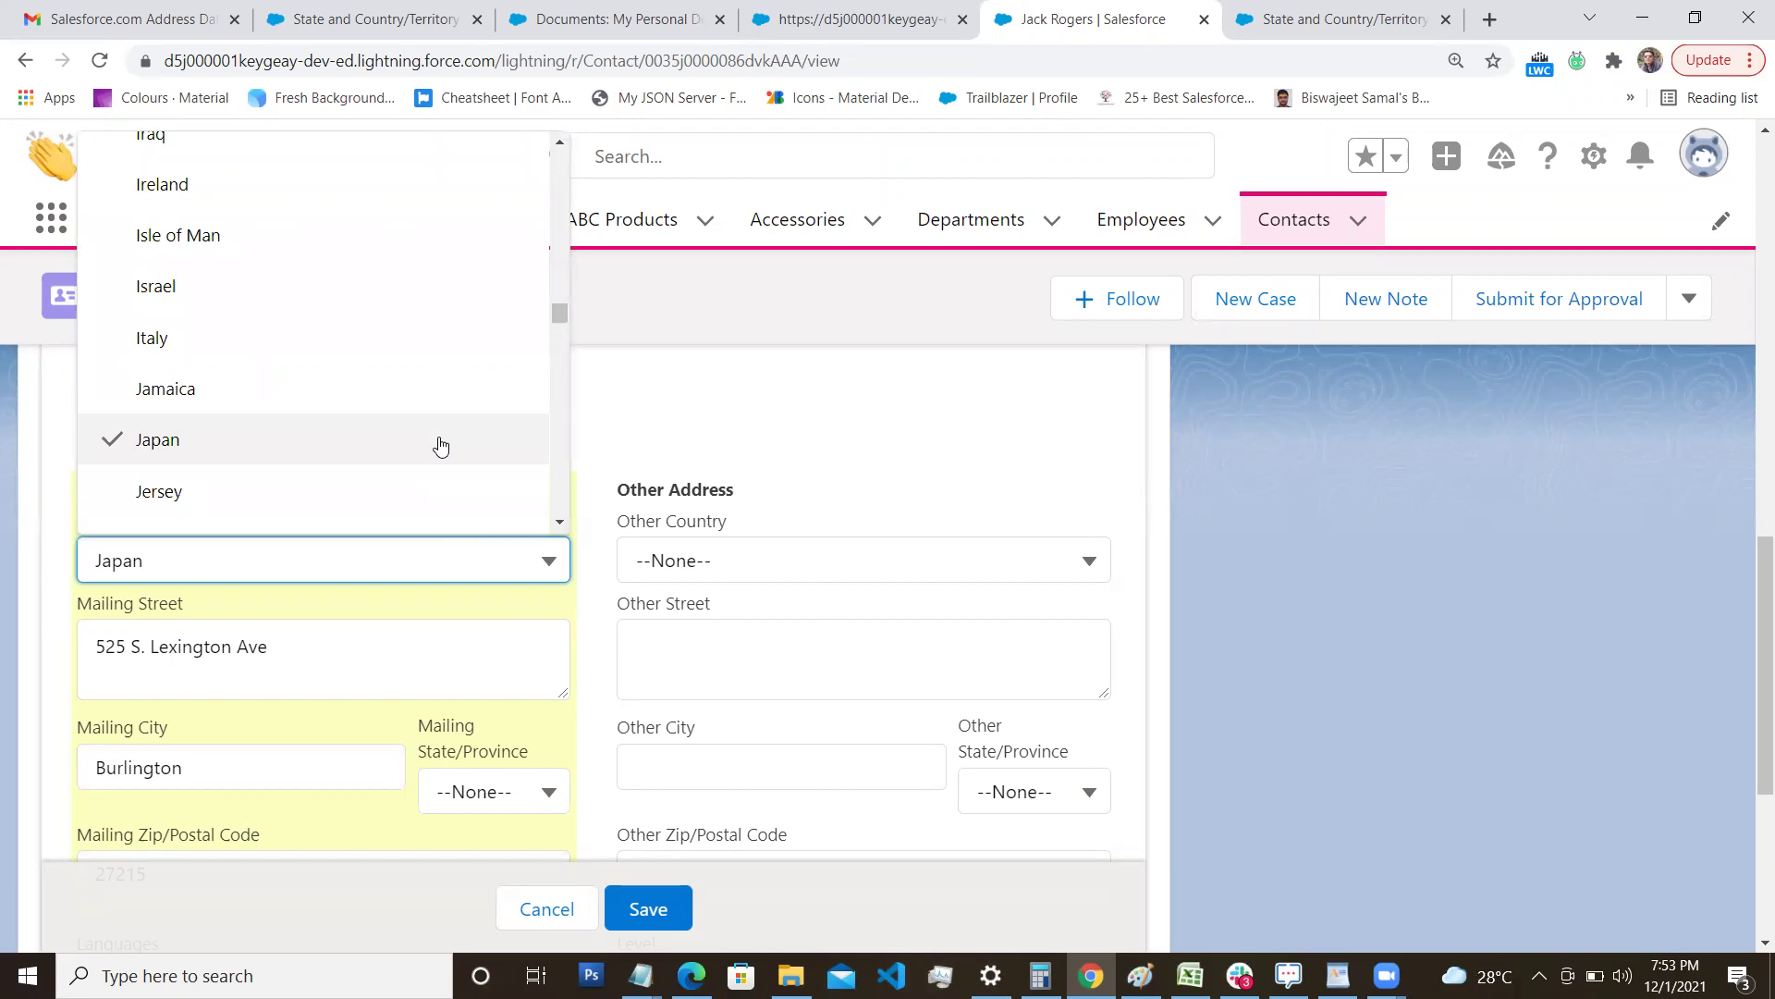
{"action": "scroll", "coordinate": [440, 447], "scroll_direction": "up", "scroll_amount": 2}
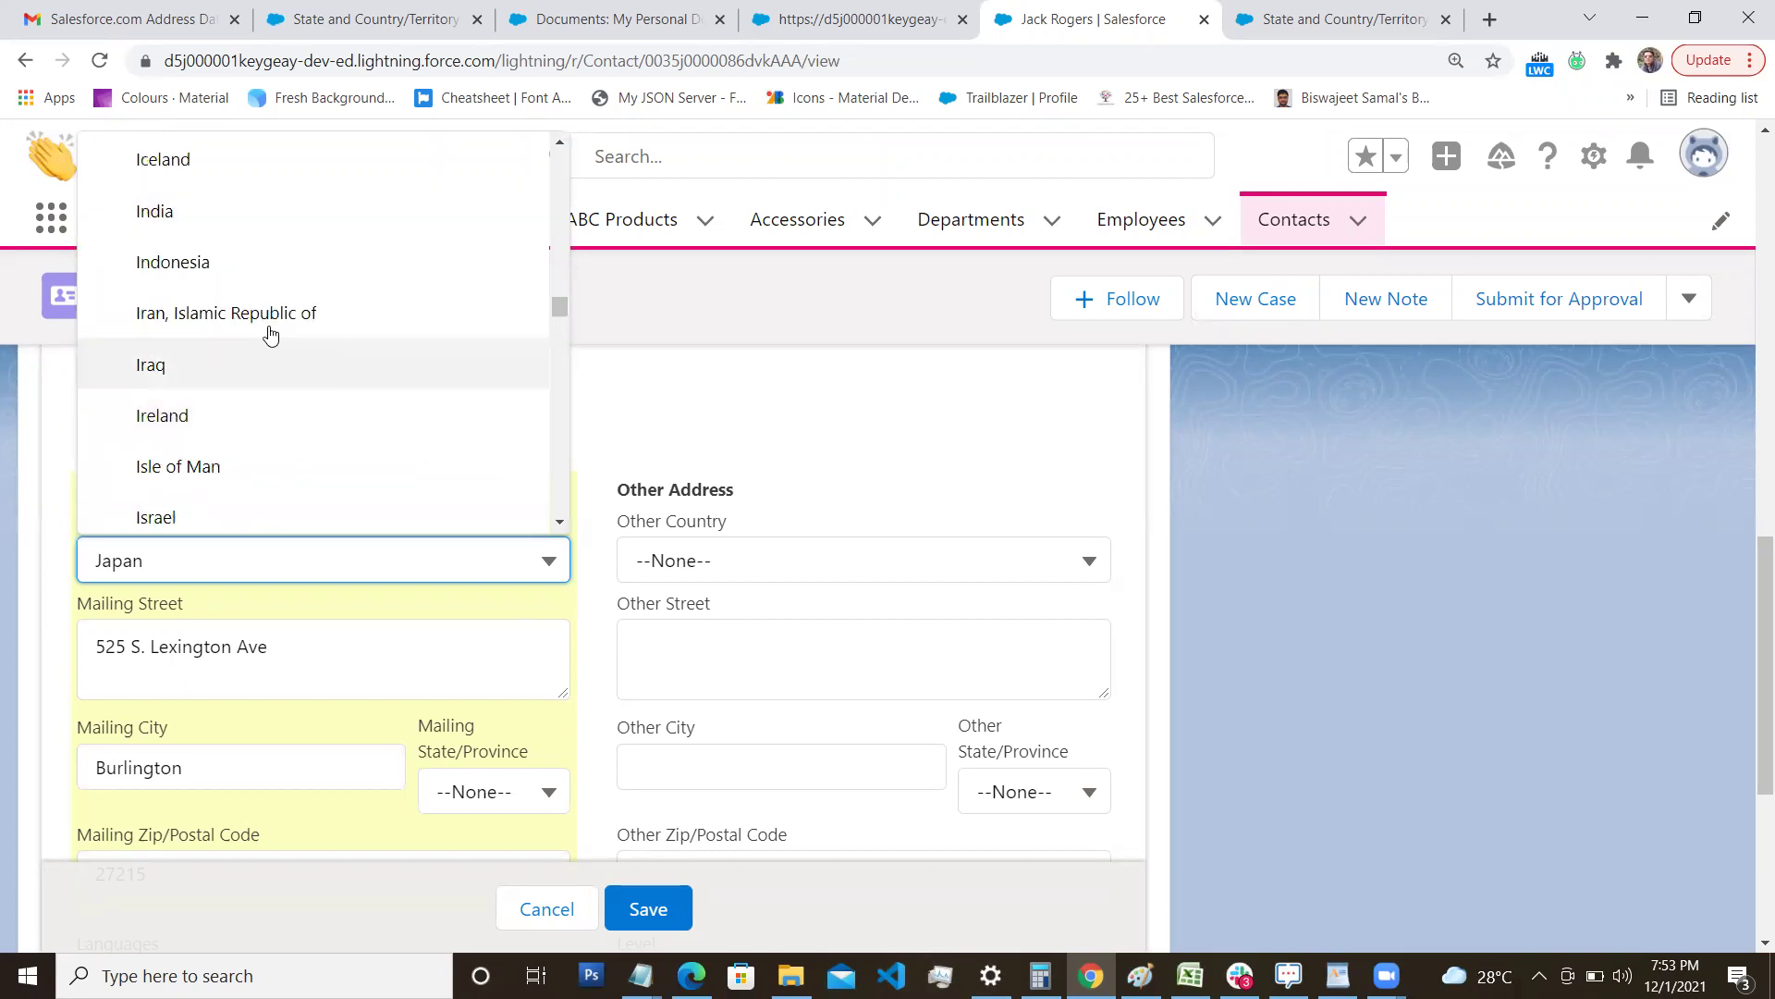
{"action": "left_click", "coordinate": [198, 215]}
{"action": "left_click", "coordinate": [547, 791]}
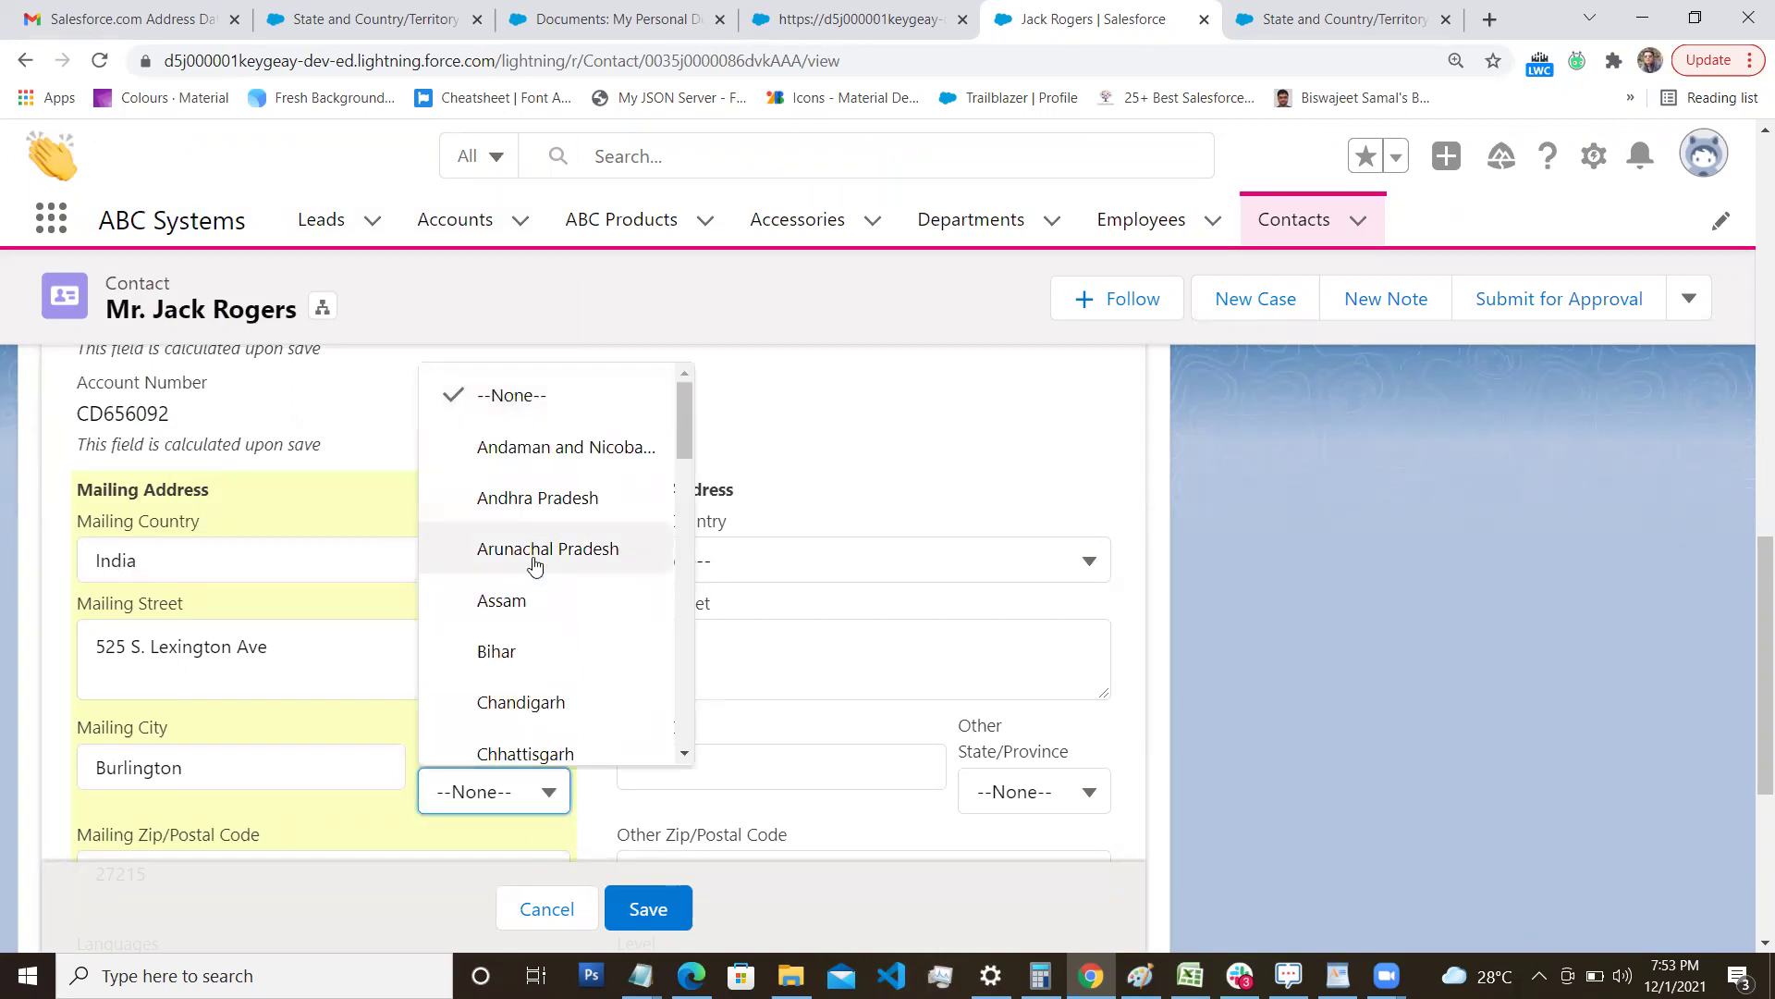
{"action": "scroll", "coordinate": [531, 562], "scroll_direction": "down", "scroll_amount": 1}
{"action": "scroll", "coordinate": [516, 594], "scroll_direction": "down", "scroll_amount": 1}
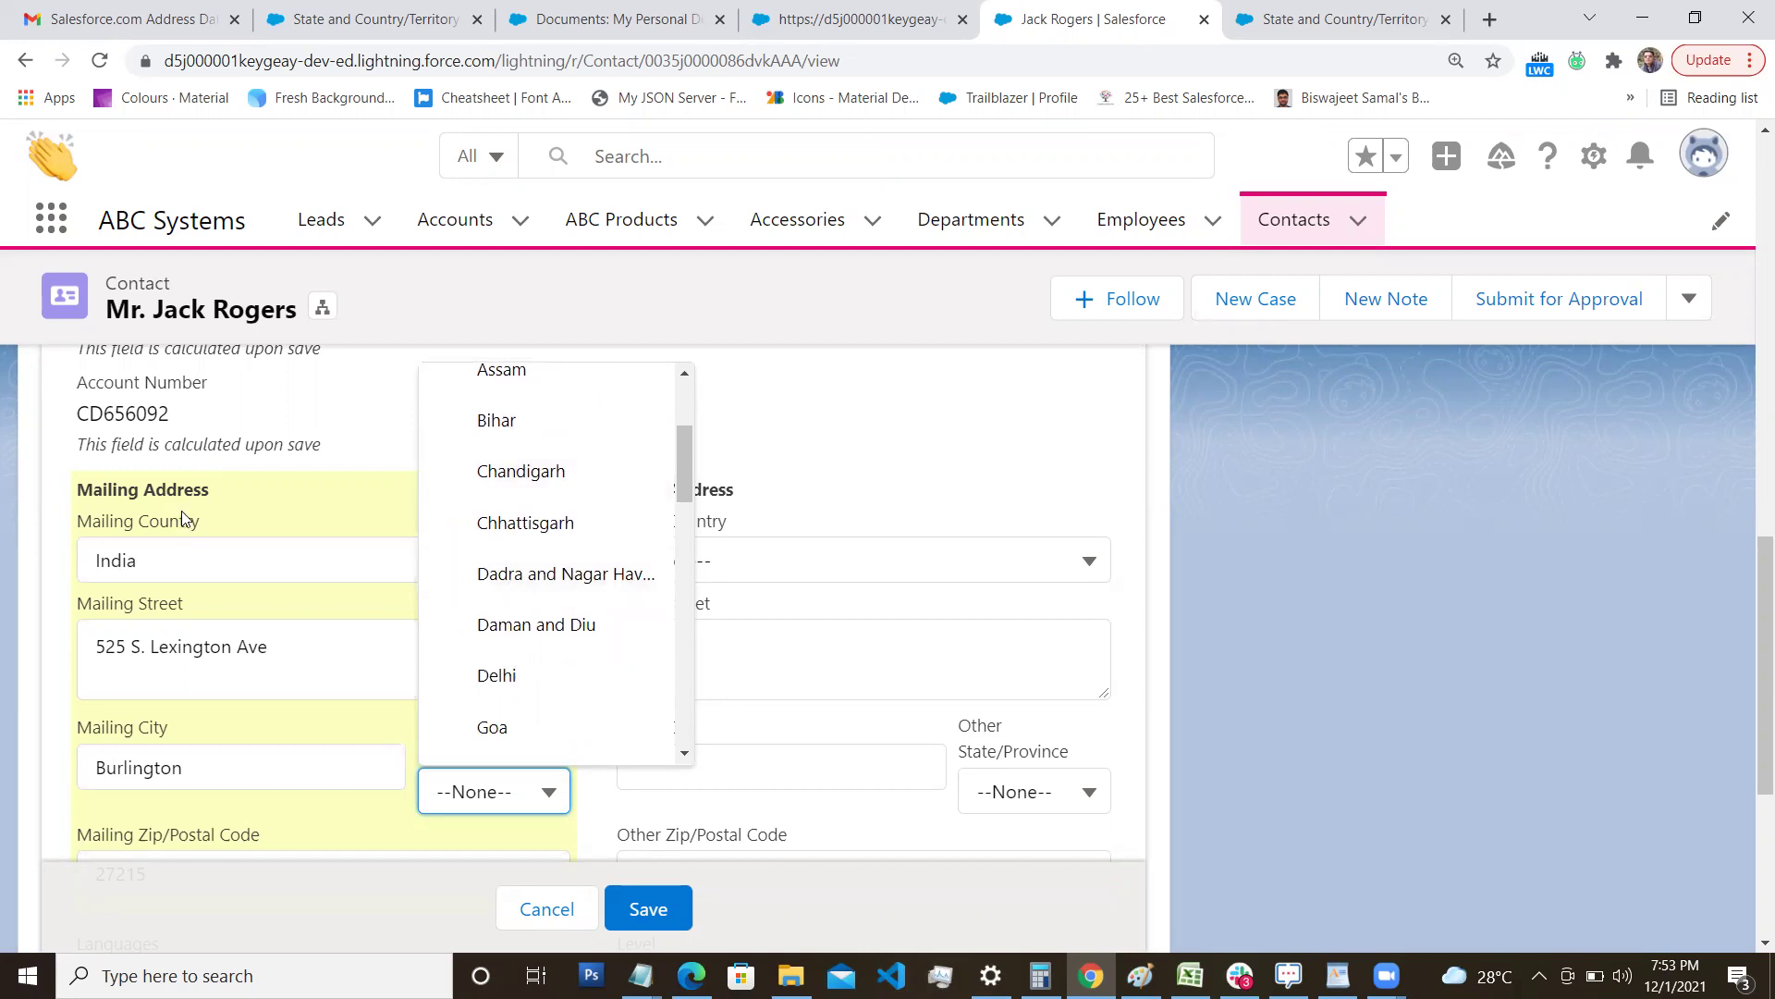
{"action": "left_click", "coordinate": [397, 544]}
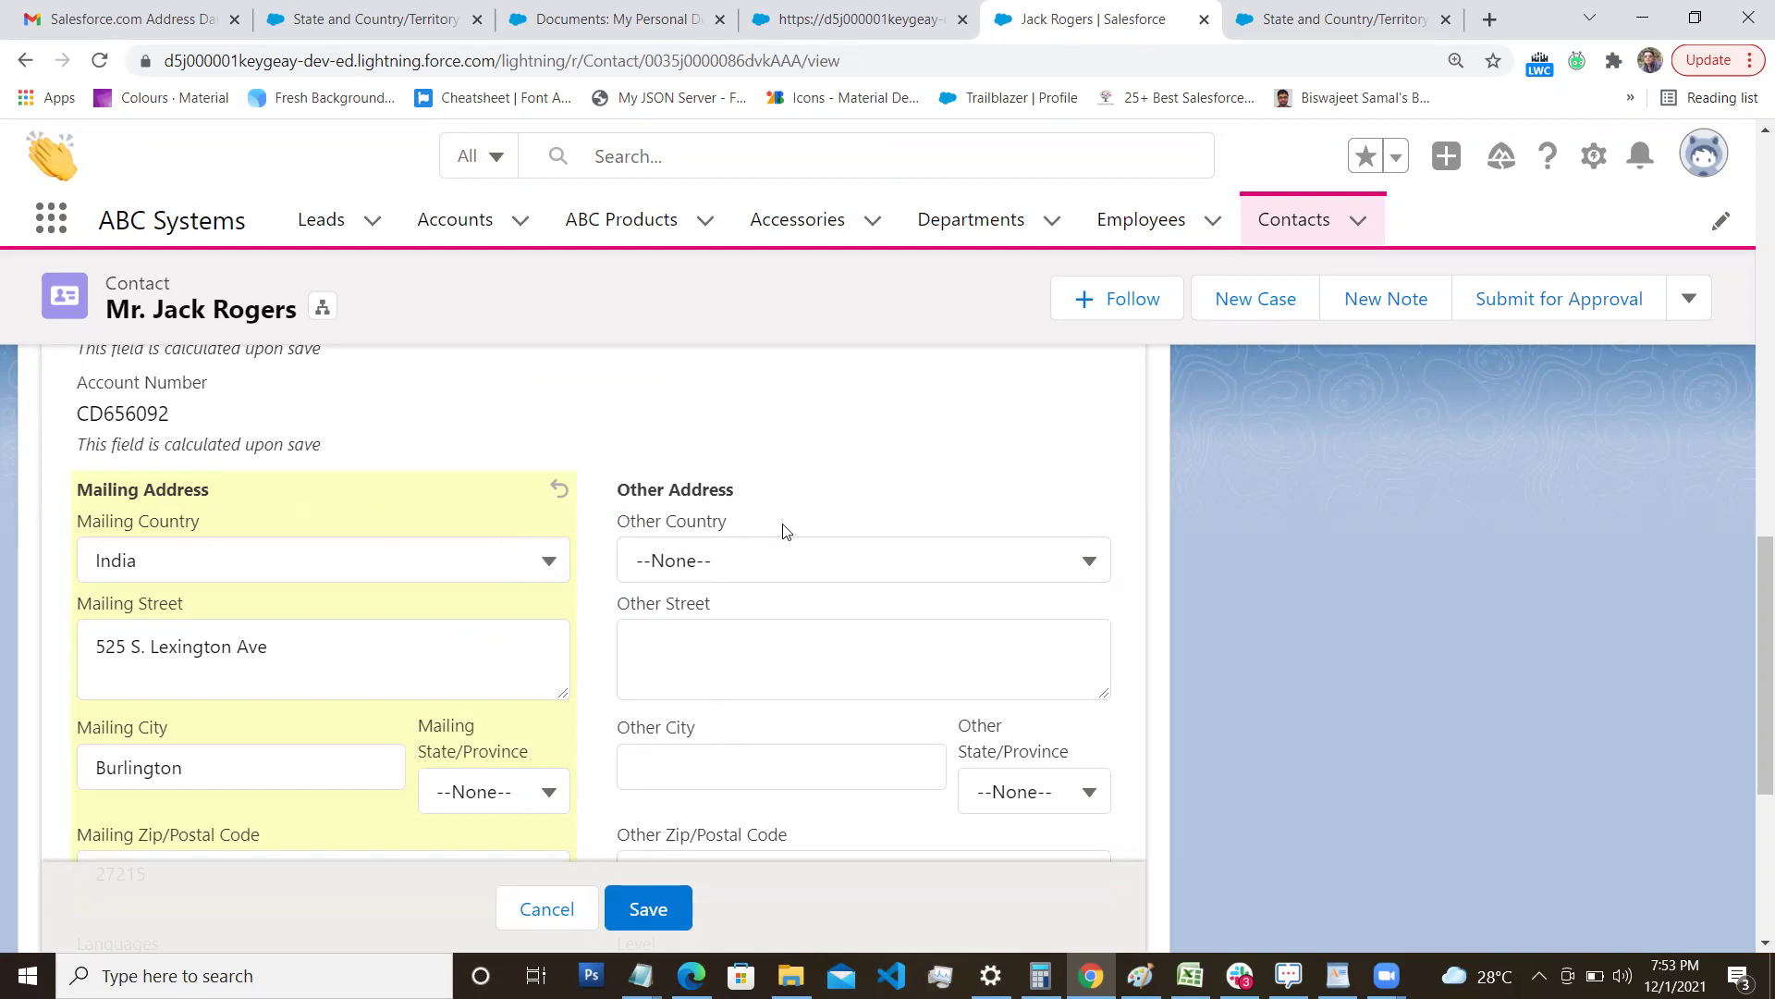
Set the contact's other country to United States.
{"action": "left_click", "coordinate": [830, 561]}
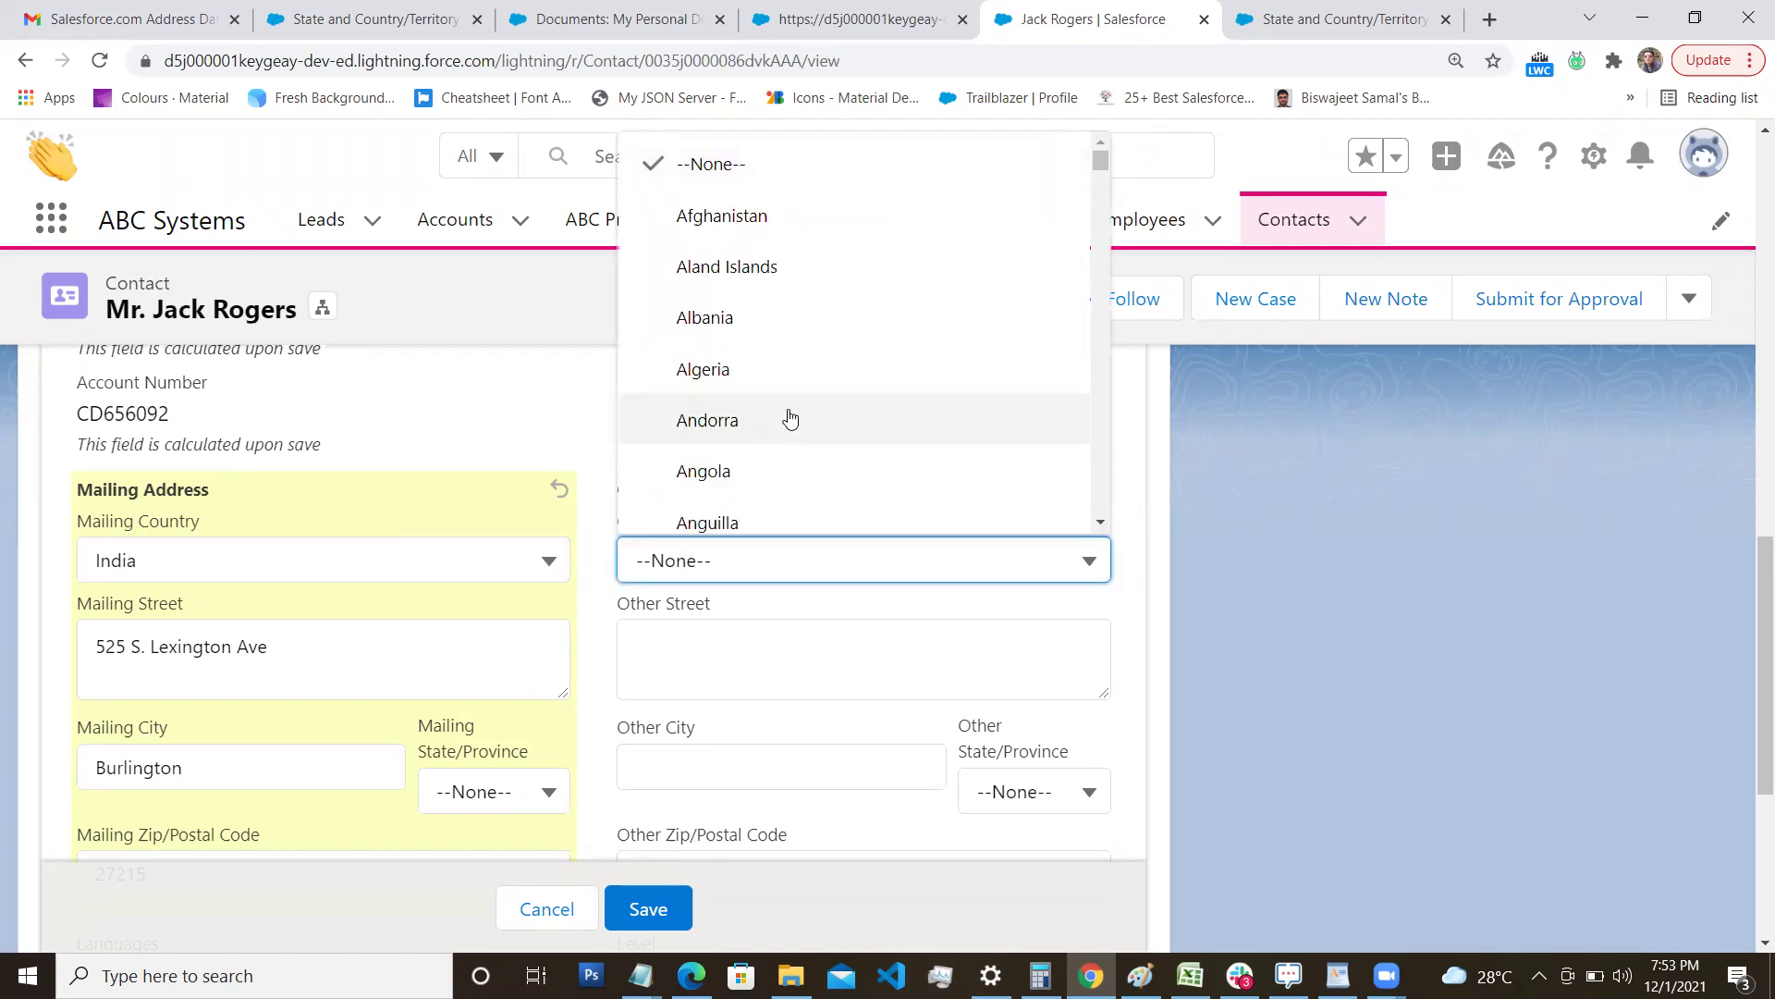
{"action": "scroll", "coordinate": [790, 418], "scroll_direction": "down", "scroll_amount": 20}
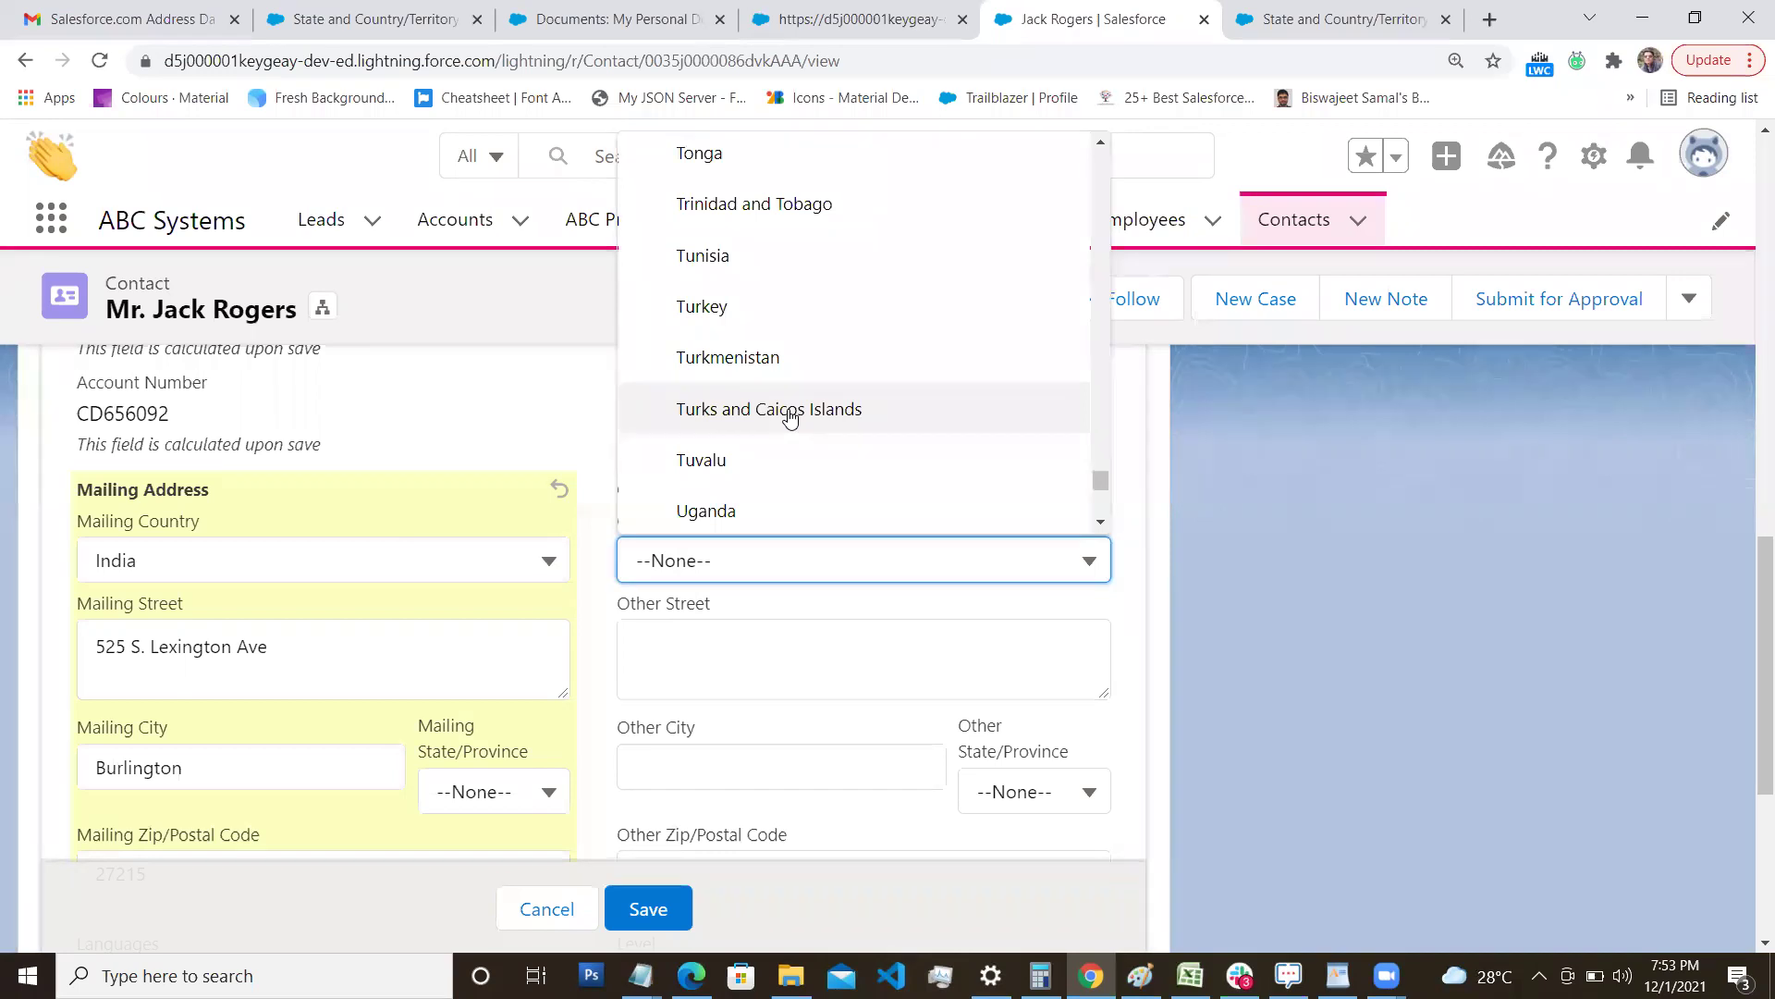
{"action": "key", "text": "u"}
{"action": "scroll", "coordinate": [823, 370], "scroll_direction": "down", "scroll_amount": 3}
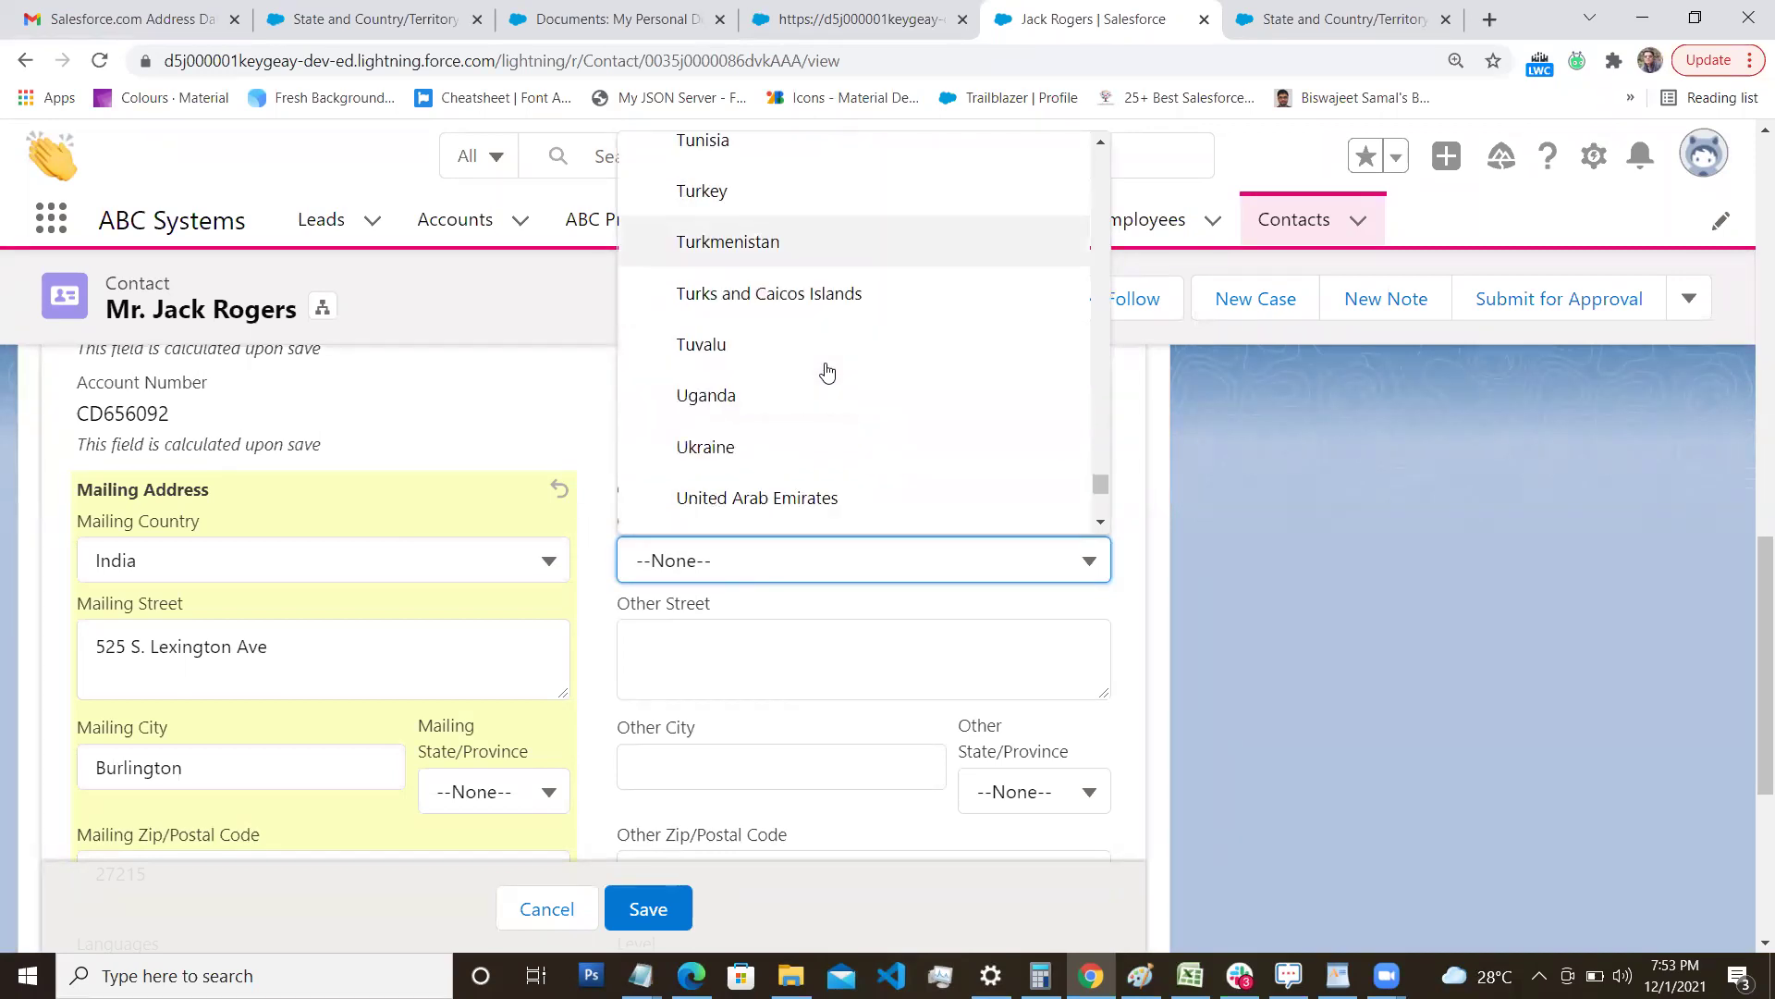
{"action": "scroll", "coordinate": [814, 428], "scroll_direction": "down", "scroll_amount": 1}
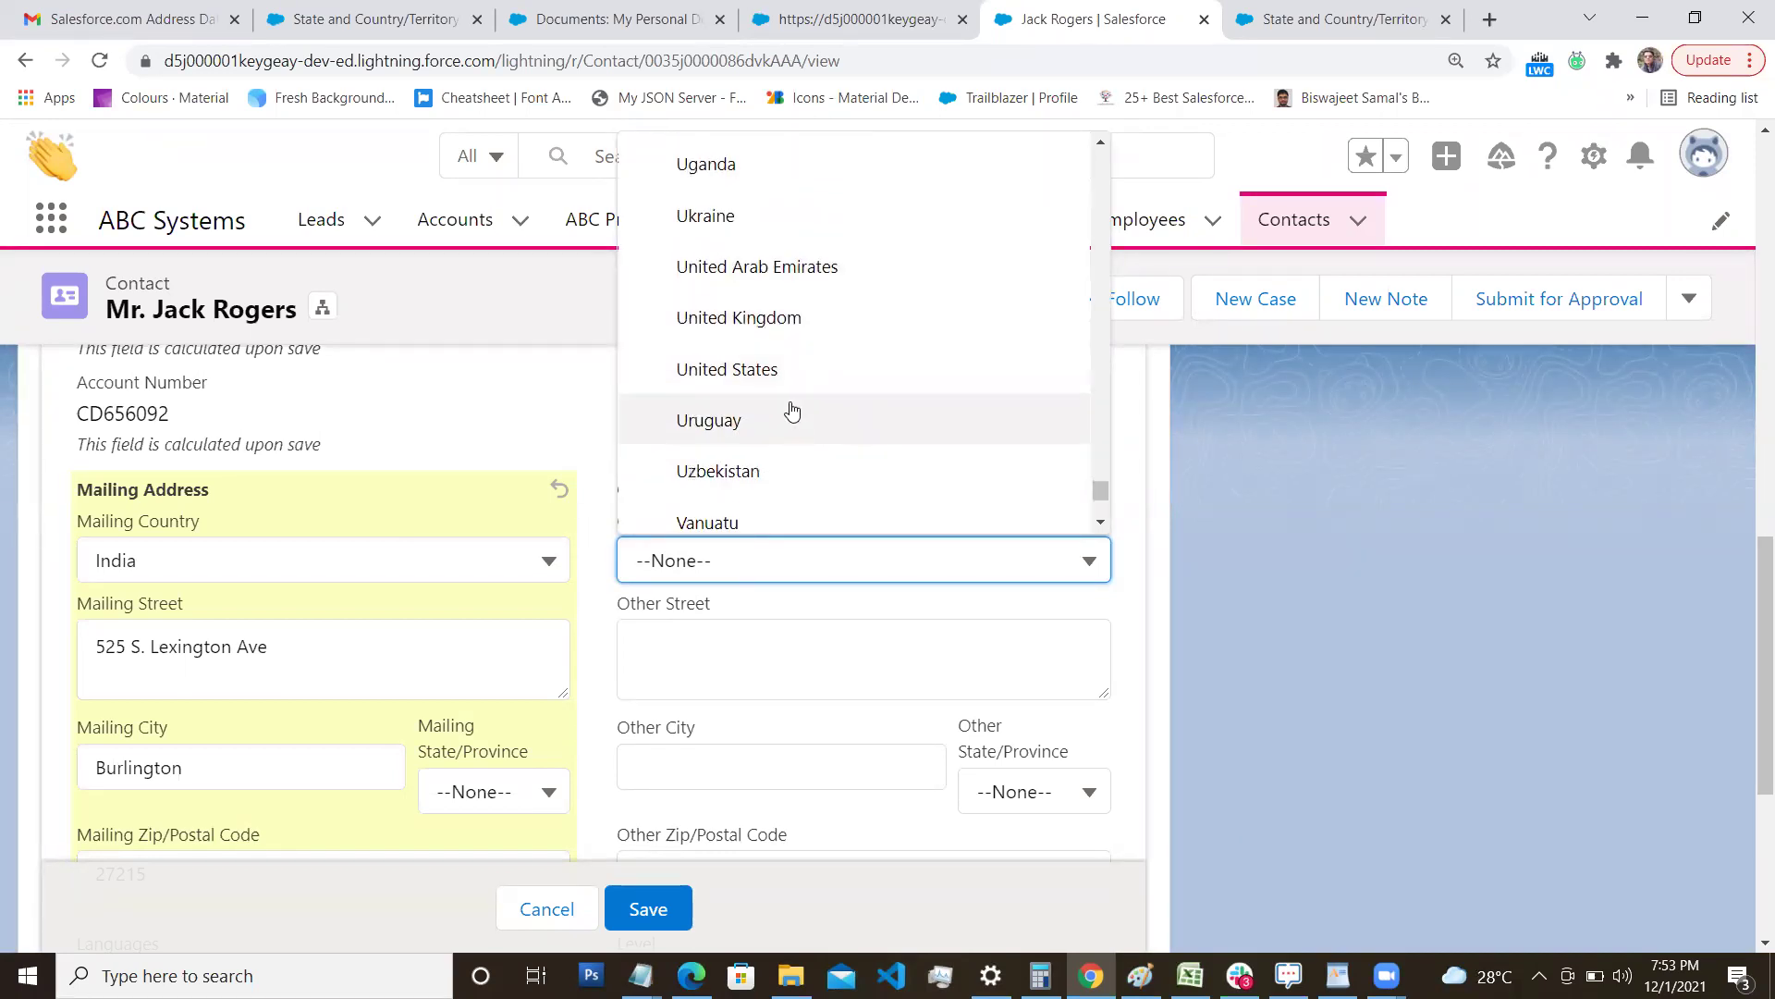
{"action": "left_click", "coordinate": [804, 385]}
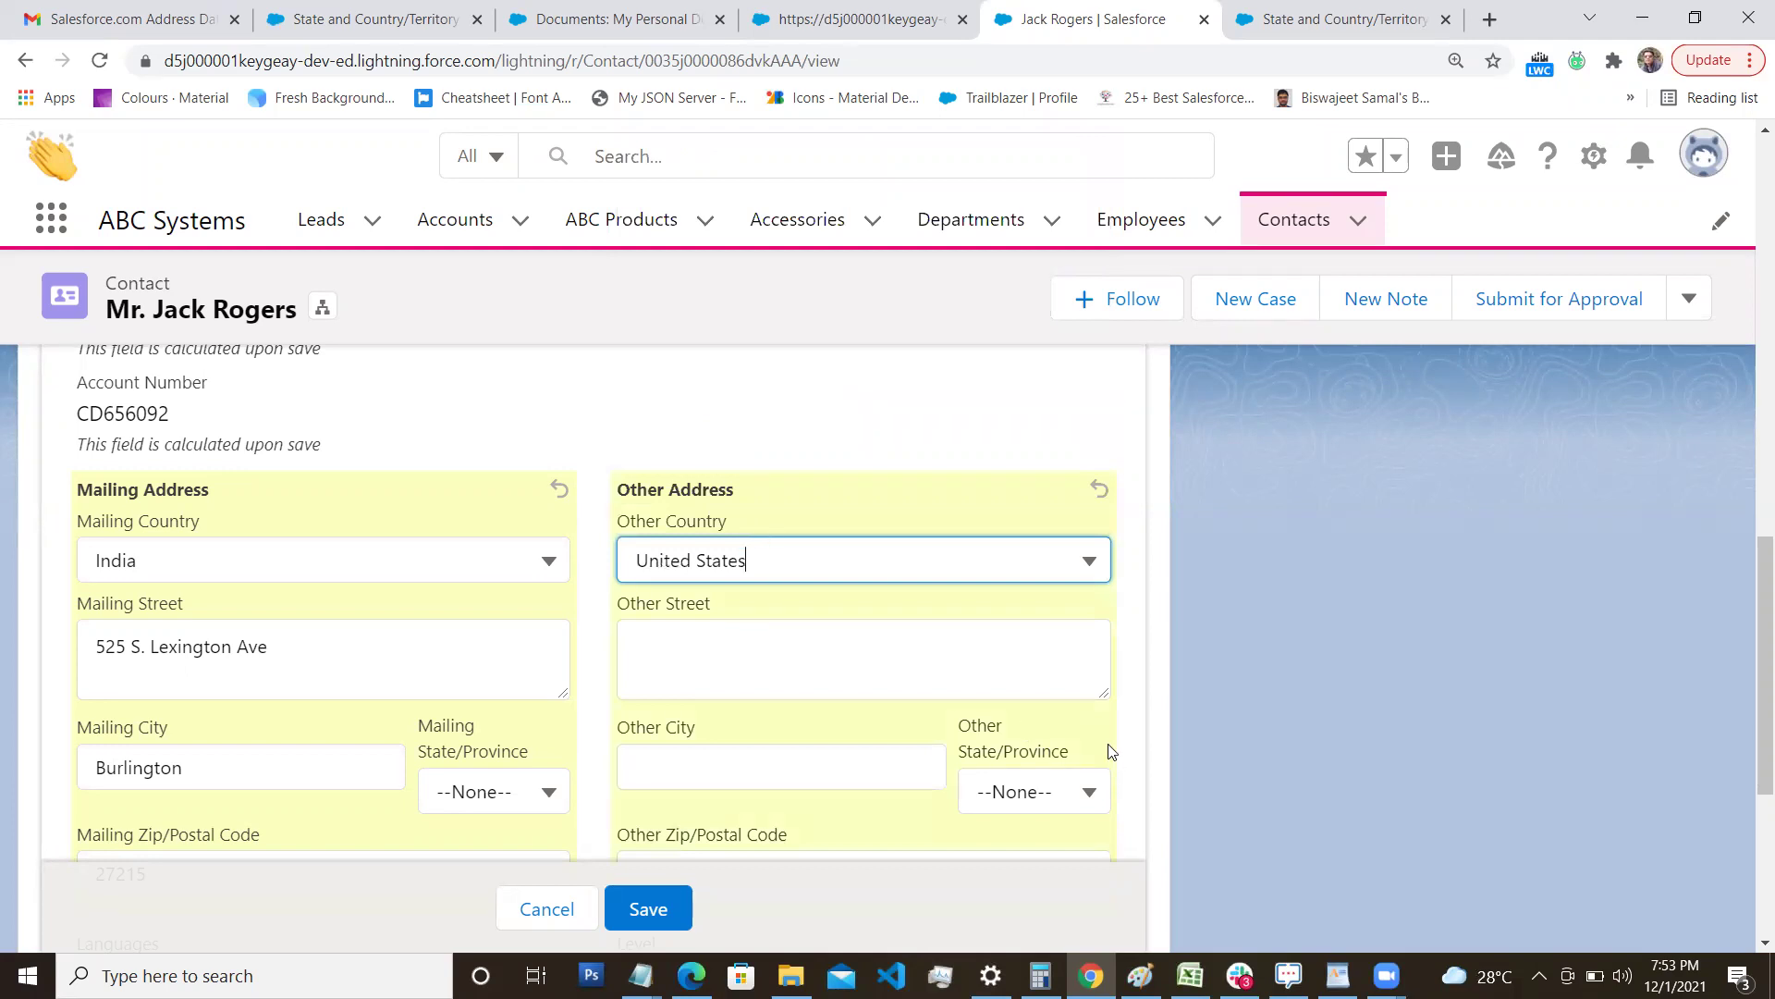
Check the state options offered for the other address, and discard all unsaved edits to the contact.
{"action": "scroll", "coordinate": [1108, 742], "scroll_direction": "down", "scroll_amount": 1}
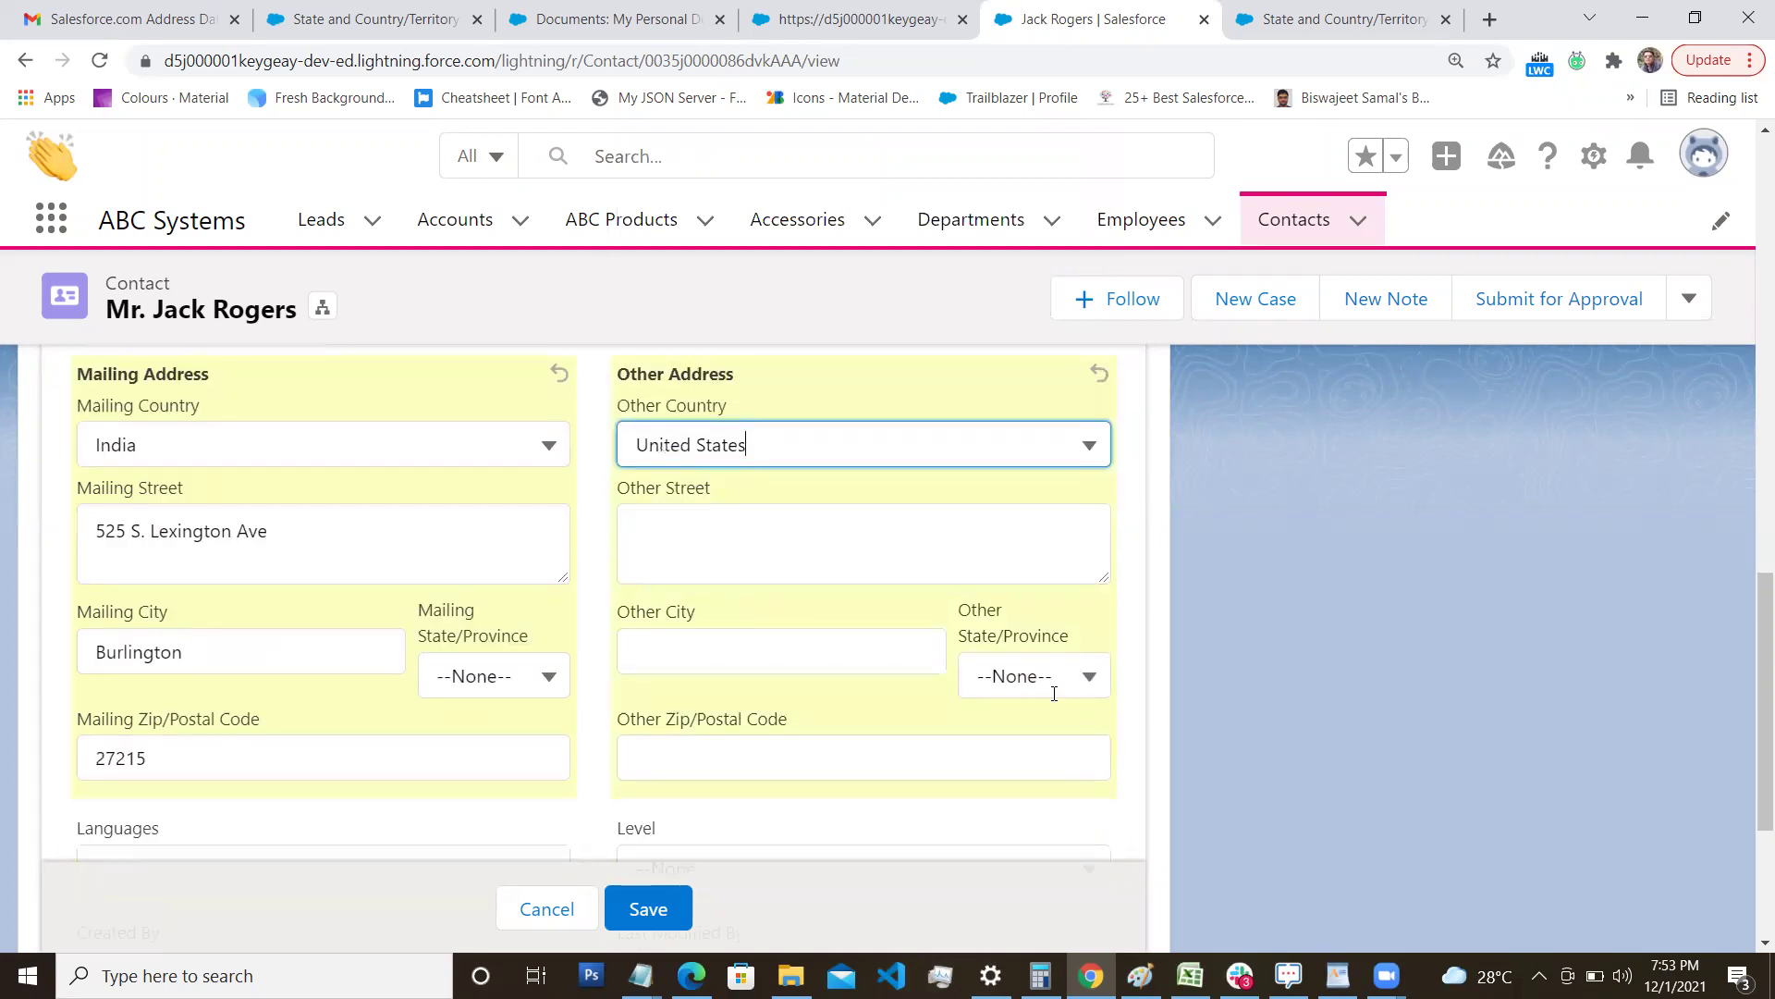
{"action": "left_click", "coordinate": [1094, 676]}
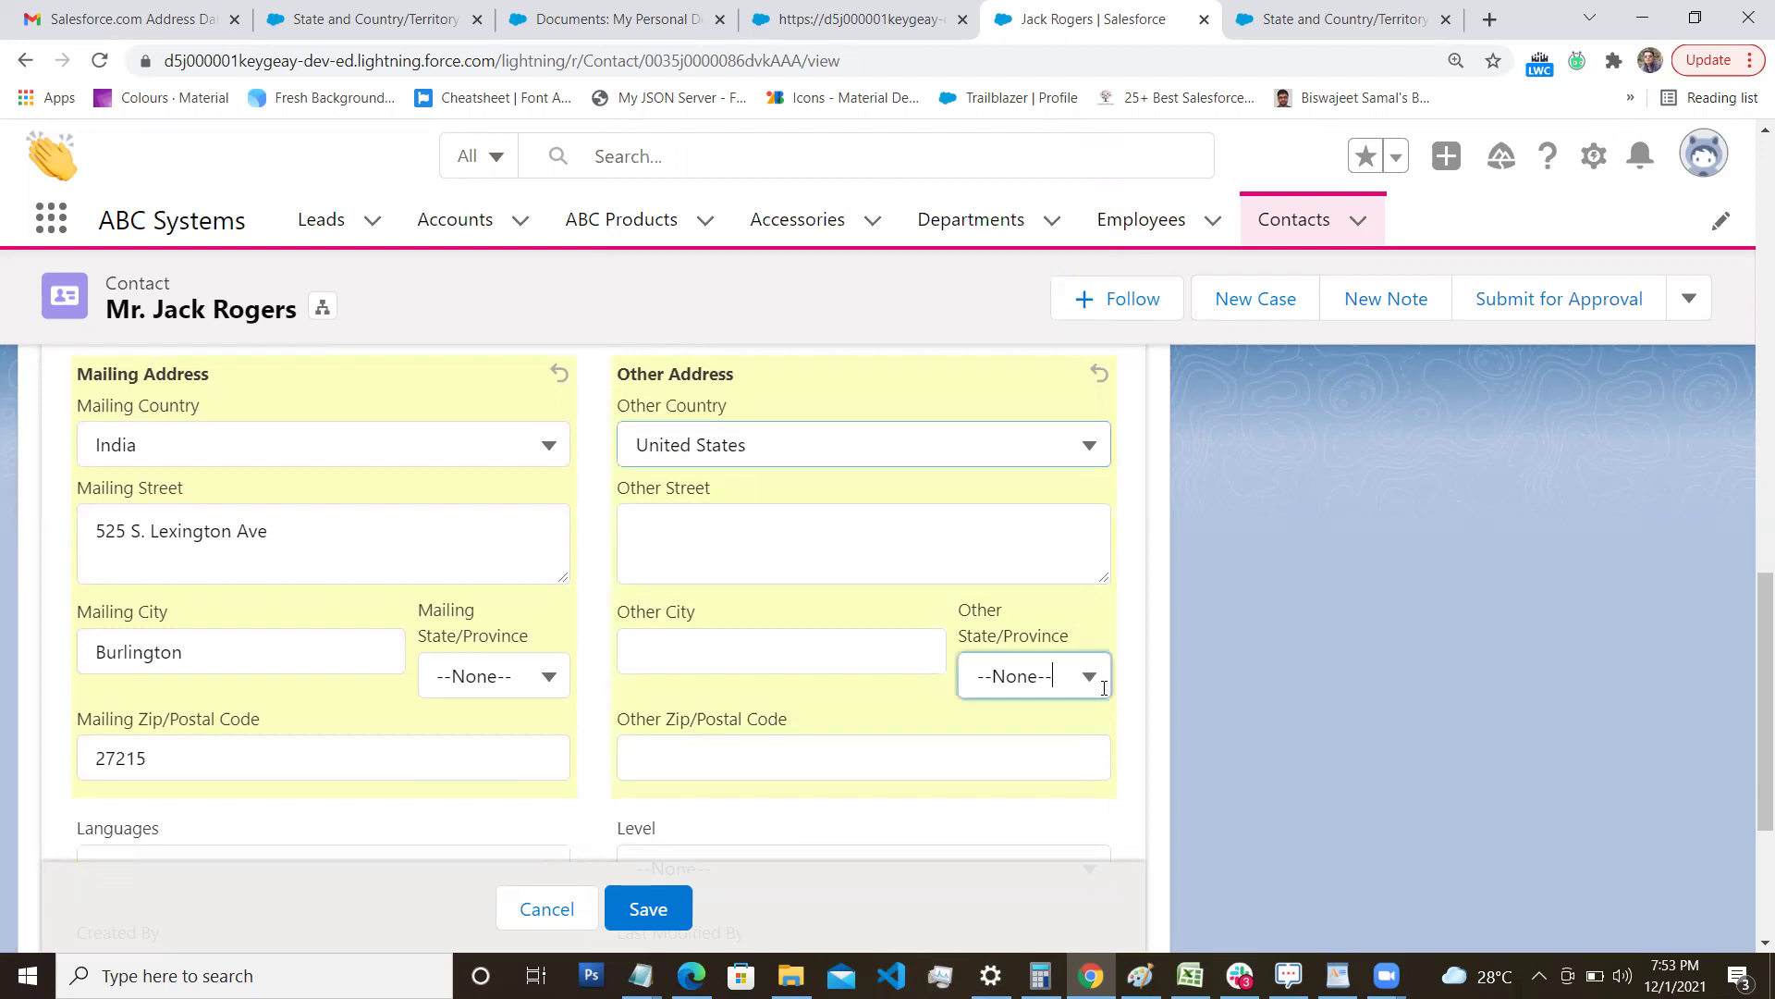
{"action": "scroll", "coordinate": [1129, 495], "scroll_direction": "down", "scroll_amount": 1}
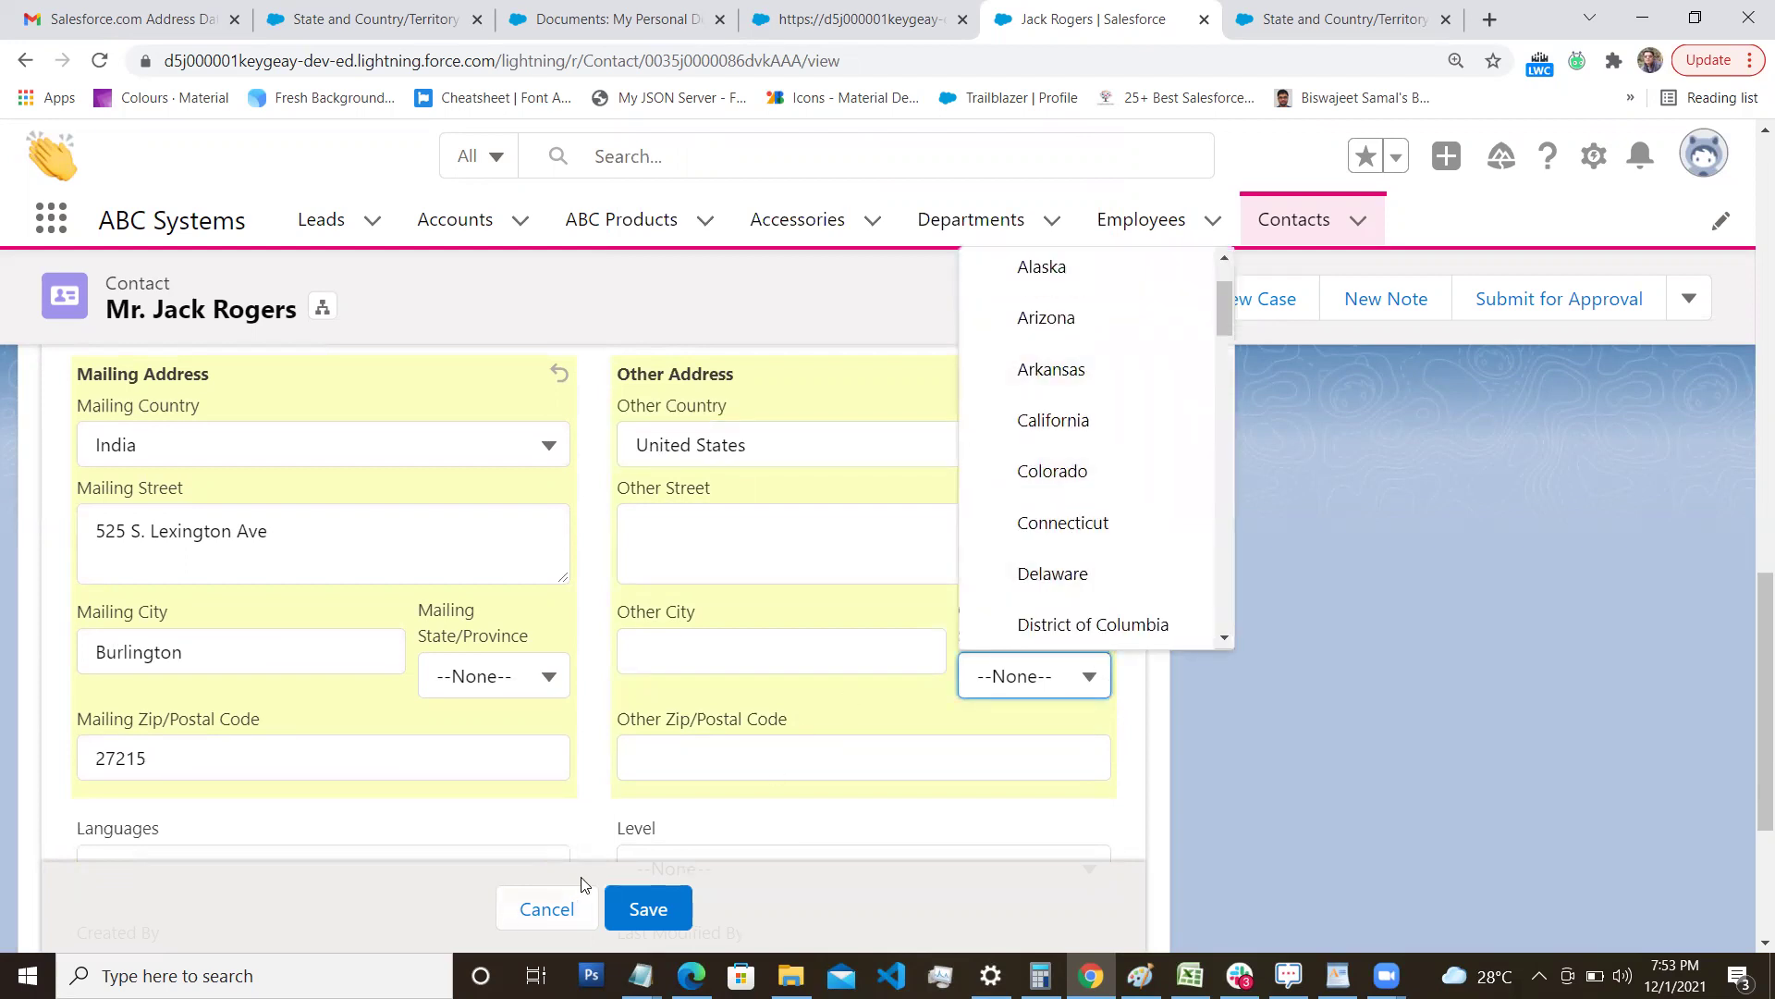
{"action": "left_click", "coordinate": [544, 914]}
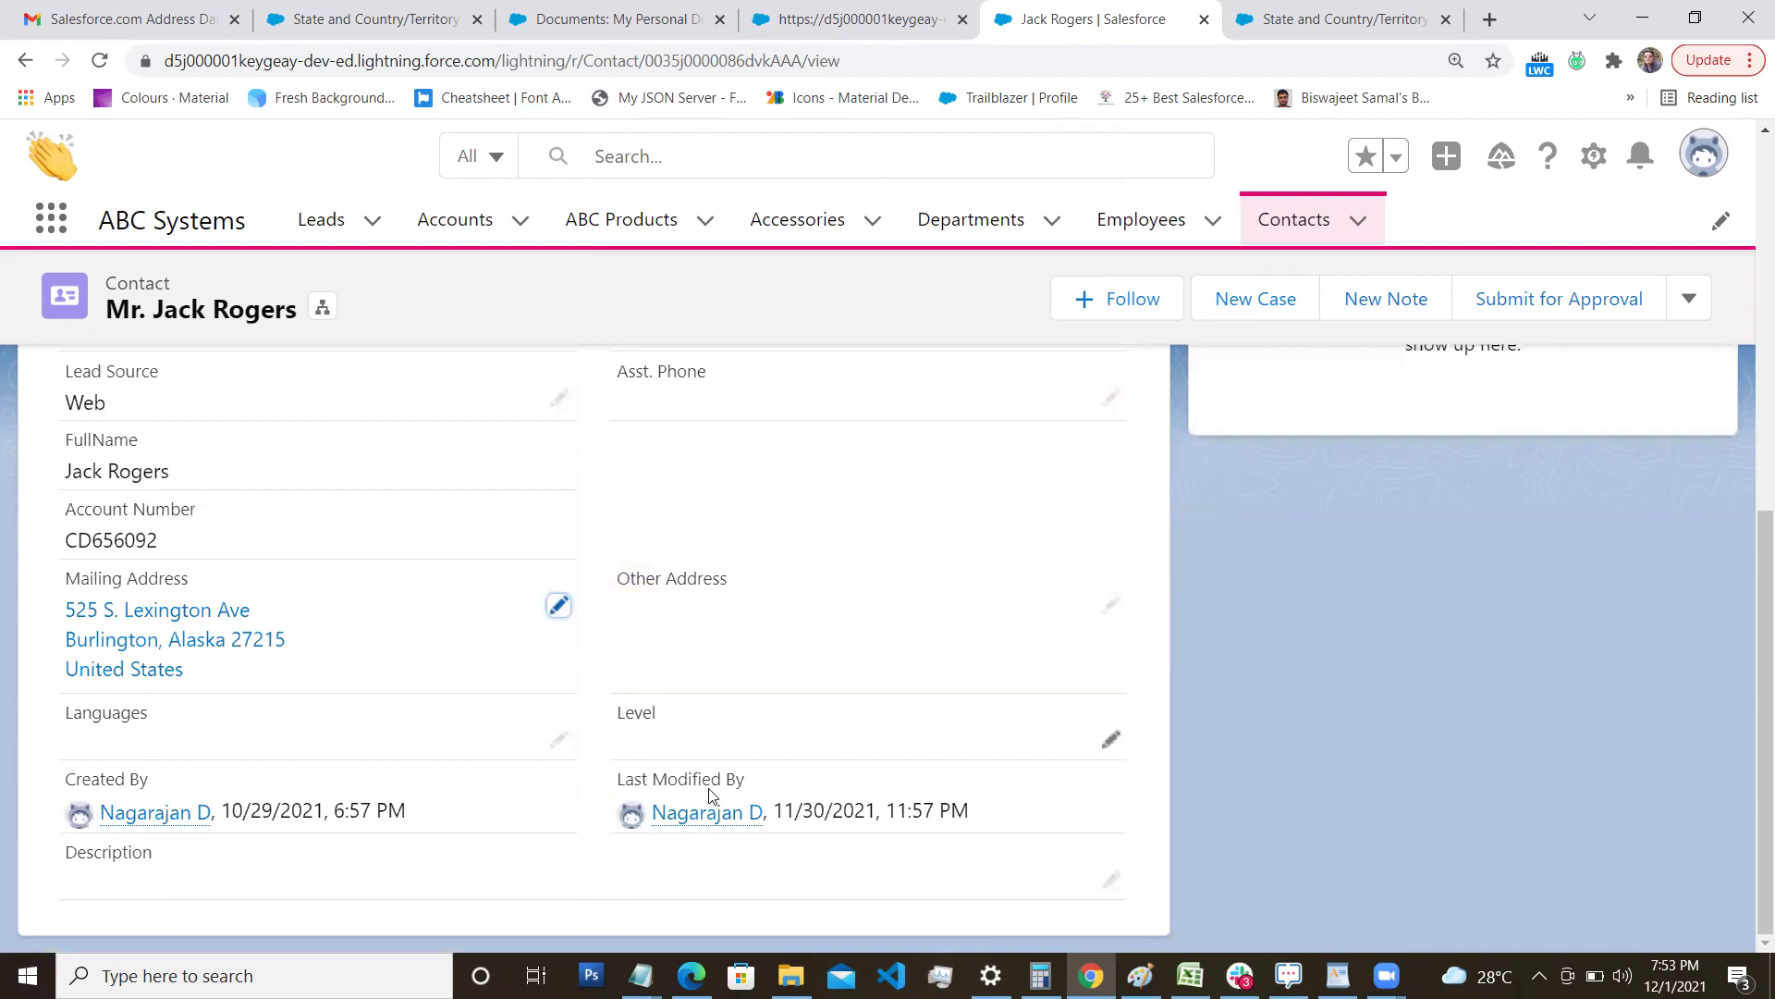